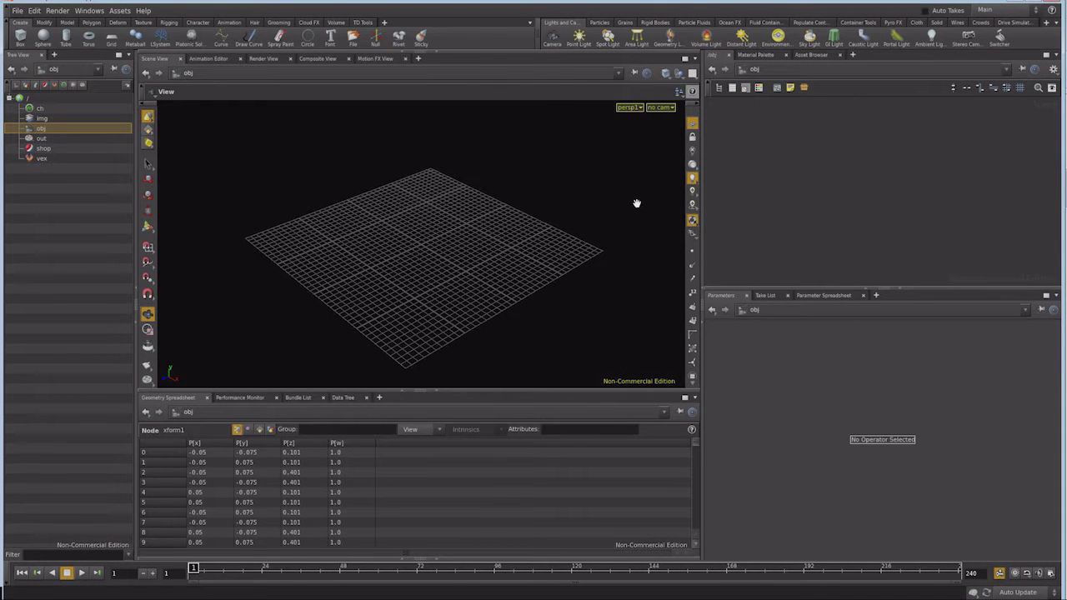
# Draw a four-point polygon curve on the grid with the Curve tool.
pyautogui.moveTo(443, 310)
pyautogui.mouseDown()
pyautogui.moveTo(524, 339)
pyautogui.moveTo(517, 350)
pyautogui.mouseUp()
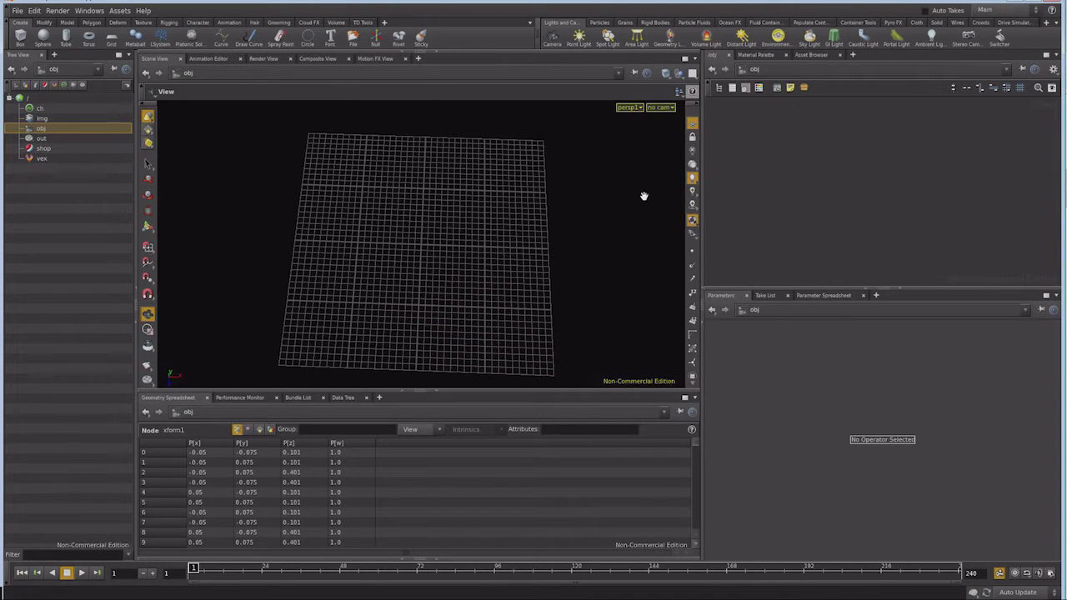
pyautogui.moveTo(495, 261); pyautogui.dragTo(296, 149)
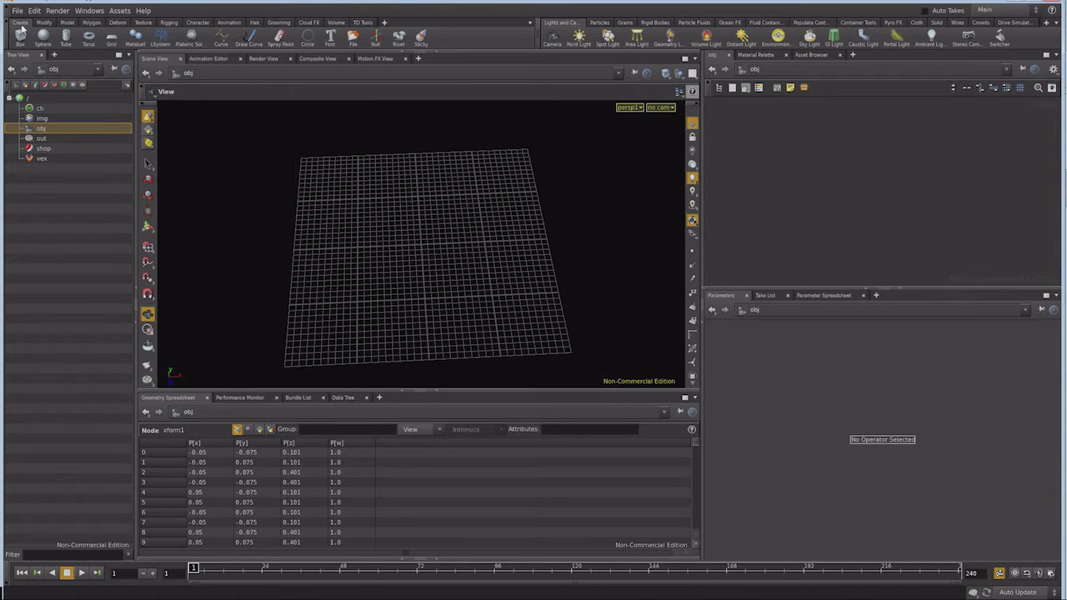
pyautogui.click(222, 38)
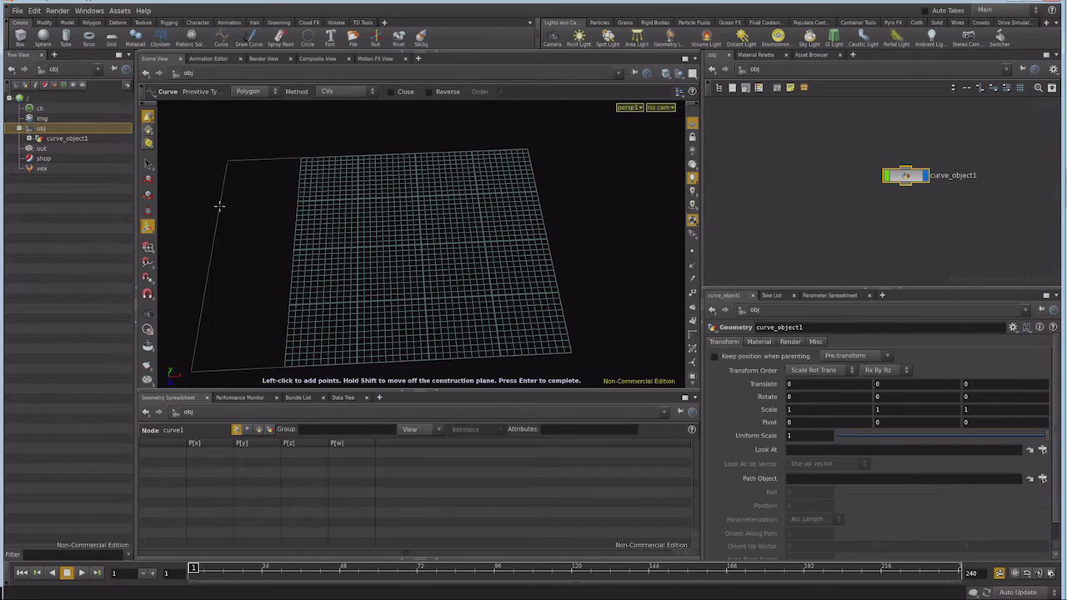
pyautogui.click(234, 279)
pyautogui.click(374, 130)
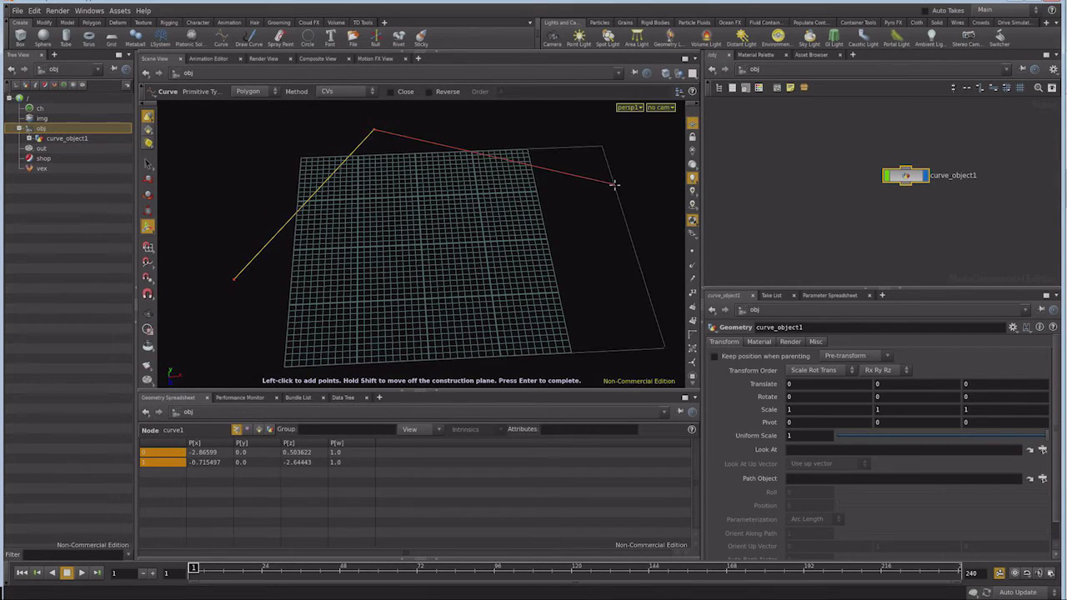
pyautogui.click(616, 185)
pyautogui.click(621, 334)
pyautogui.press('Return')
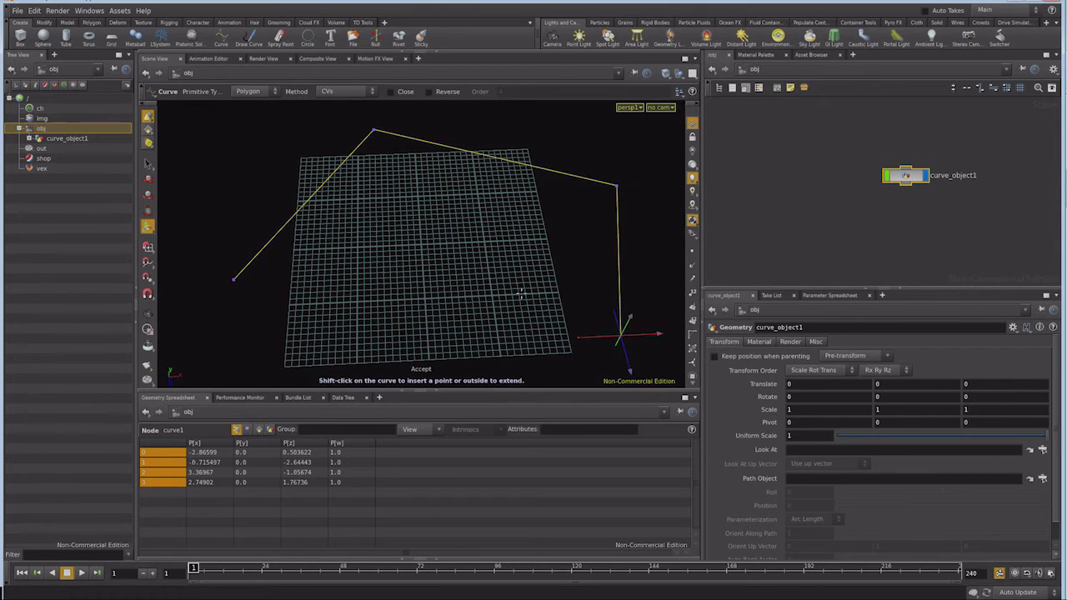
# Raise the curve's second and fourth points, then step inside curve_object1.
pyautogui.moveTo(543, 299)
pyautogui.keyDown('alt'); pyautogui.mouseDown()
pyautogui.moveTo(410, 155)
pyautogui.moveTo(417, 122)
pyautogui.mouseUp(); pyautogui.keyUp('alt')
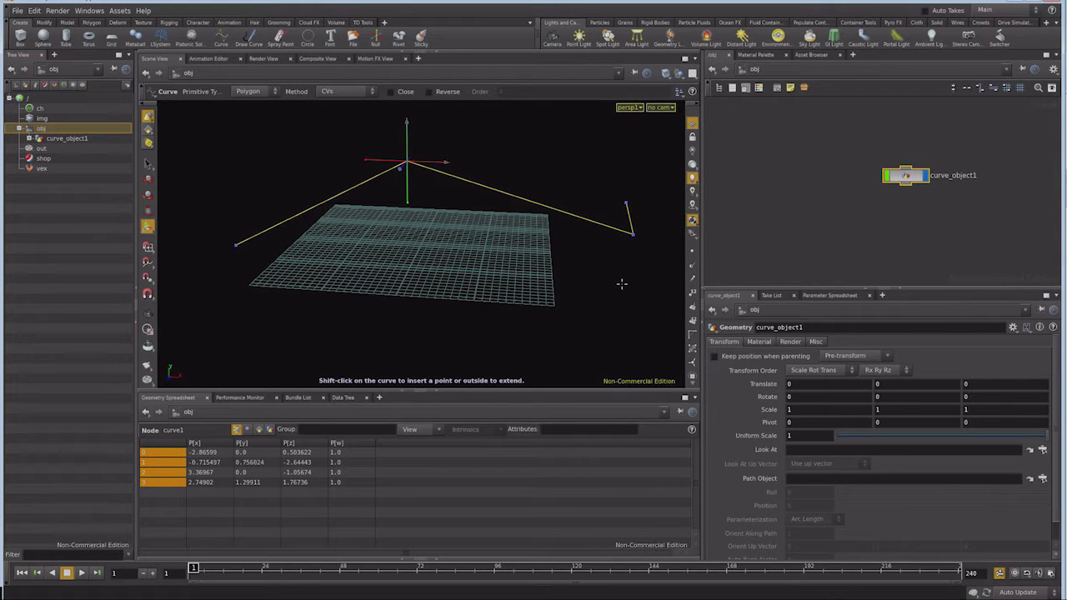
pyautogui.keyDown('alt'); pyautogui.moveTo(625, 276); pyautogui.dragTo(584, 281); pyautogui.keyUp('alt')
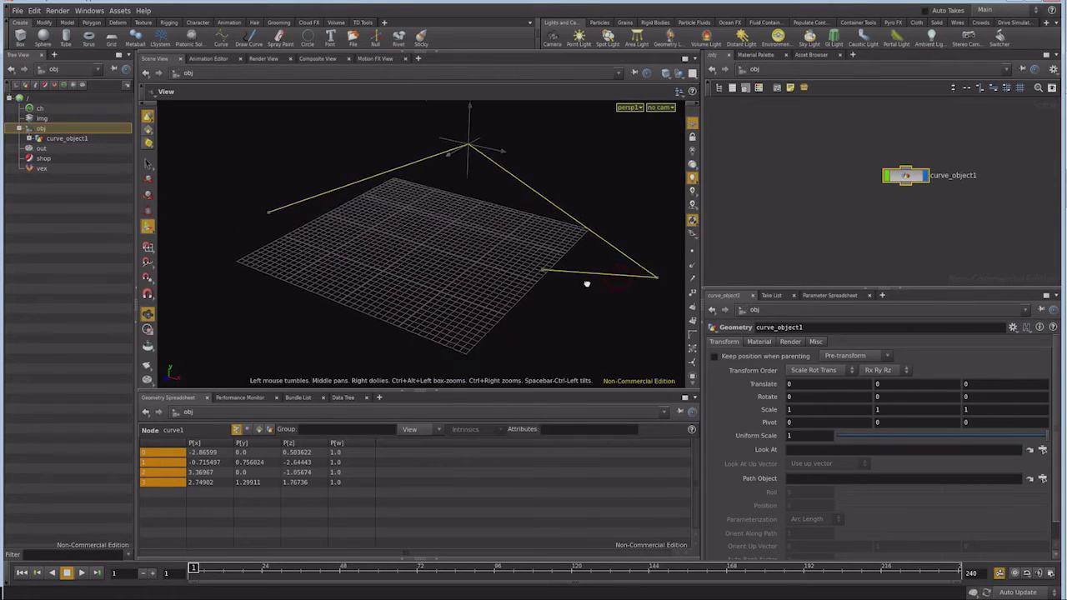
pyautogui.moveTo(903, 180); pyautogui.dragTo(835, 188)
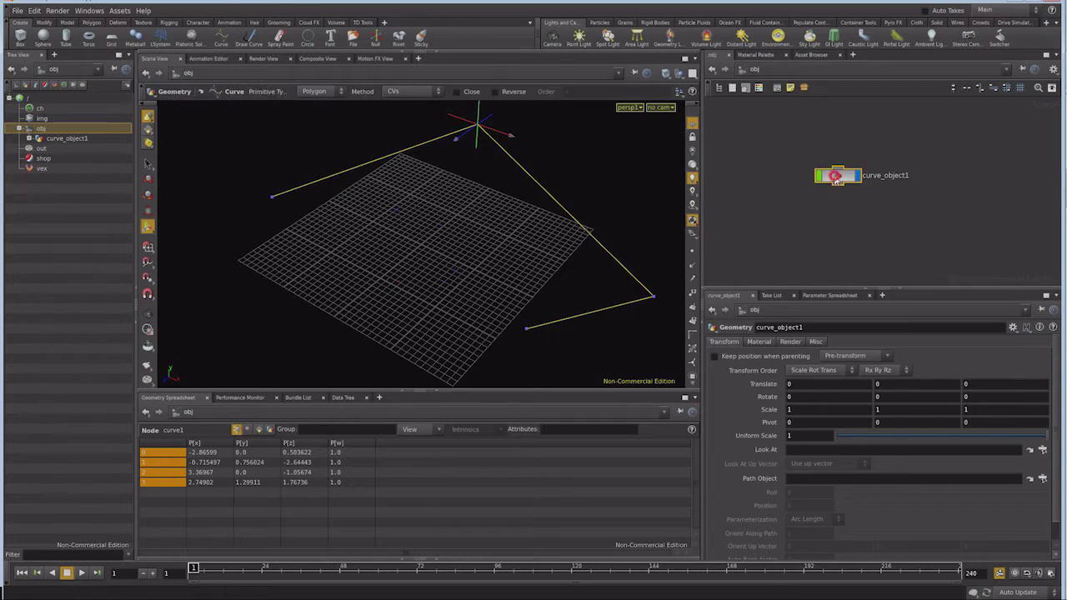
pyautogui.doubleClick(836, 177)
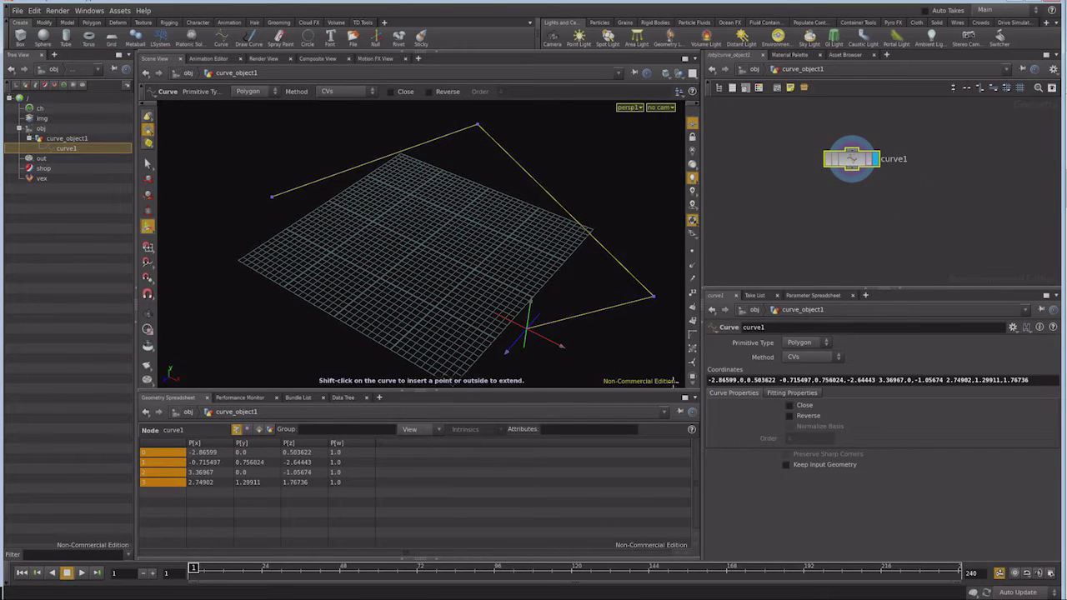
# Set curve1's Primitive Type to Bezier for a smooth curve.
pyautogui.click(802, 343)
pyautogui.click(801, 356)
pyautogui.press('Escape')
pyautogui.moveTo(485, 307)
pyautogui.mouseDown()
pyautogui.moveTo(580, 271)
pyautogui.moveTo(519, 317)
pyautogui.mouseUp()
pyautogui.press('Return')
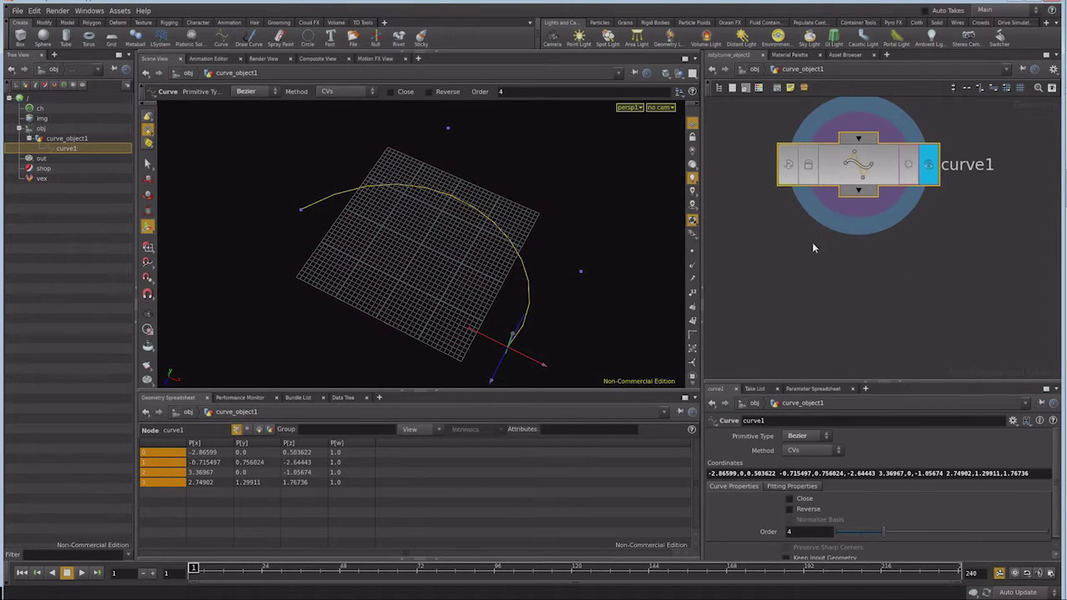
# Add a Convert node below curve1.
pyautogui.press('Tab')
pyautogui.write('convert')
pyautogui.press('Return')
pyautogui.click(884, 272)
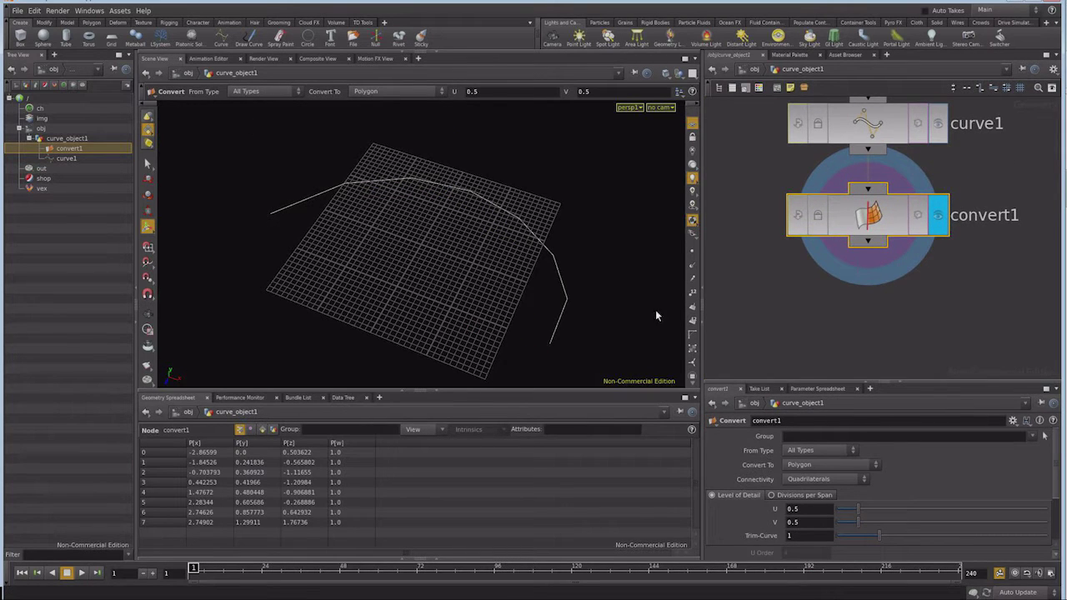
# Set convert1's U level of detail to 1.27 with Polygon output, showing points.
pyautogui.moveTo(858, 511)
pyautogui.mouseDown()
pyautogui.moveTo(901, 520)
pyautogui.moveTo(891, 518)
pyautogui.mouseUp()
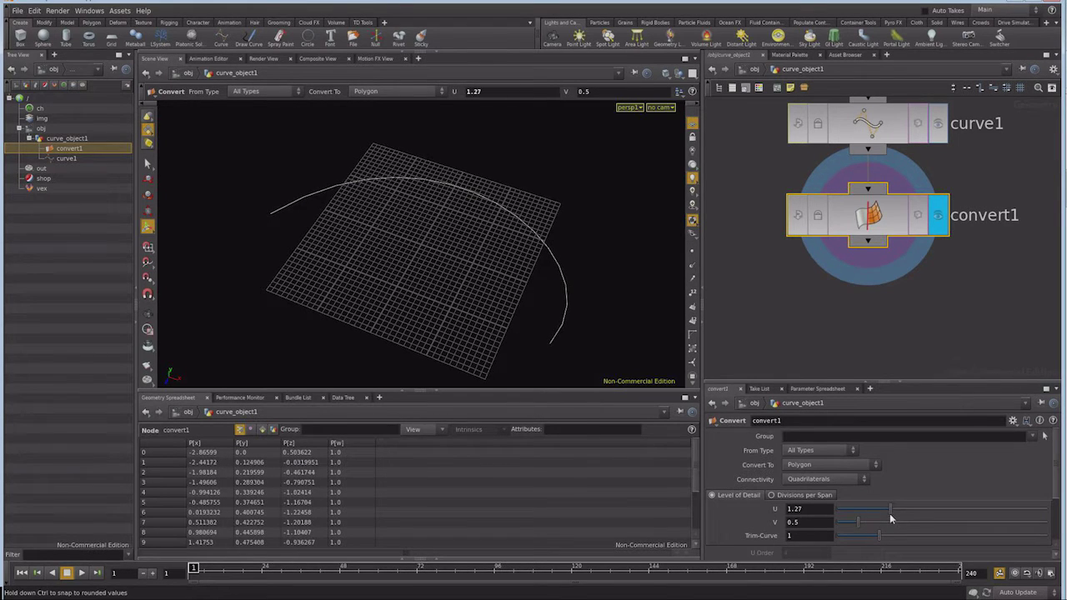
pyautogui.click(691, 250)
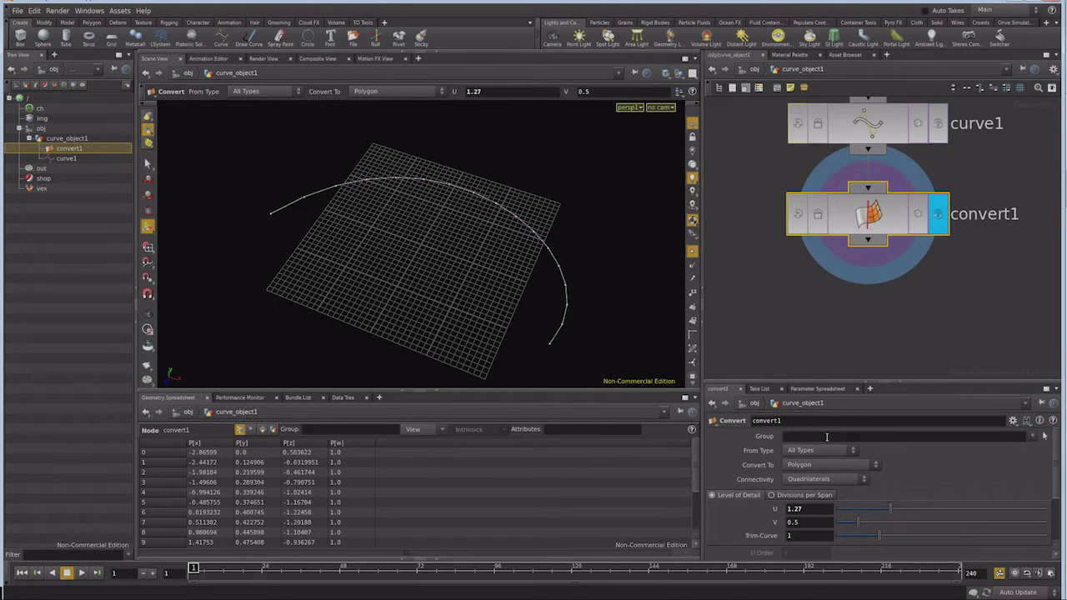
pyautogui.moveTo(802, 215); pyautogui.dragTo(805, 218)
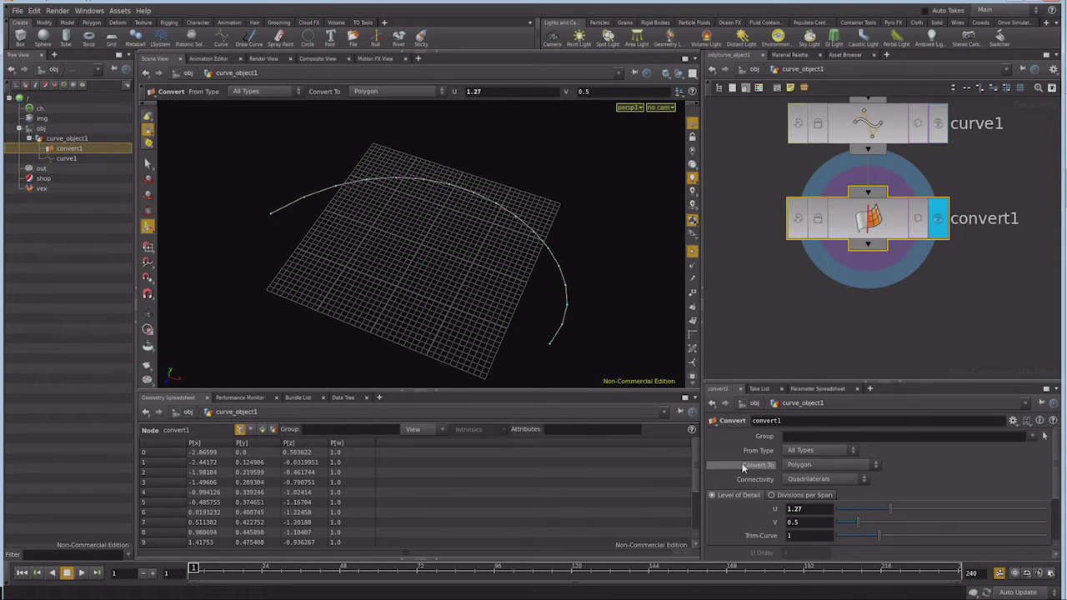
pyautogui.click(804, 464)
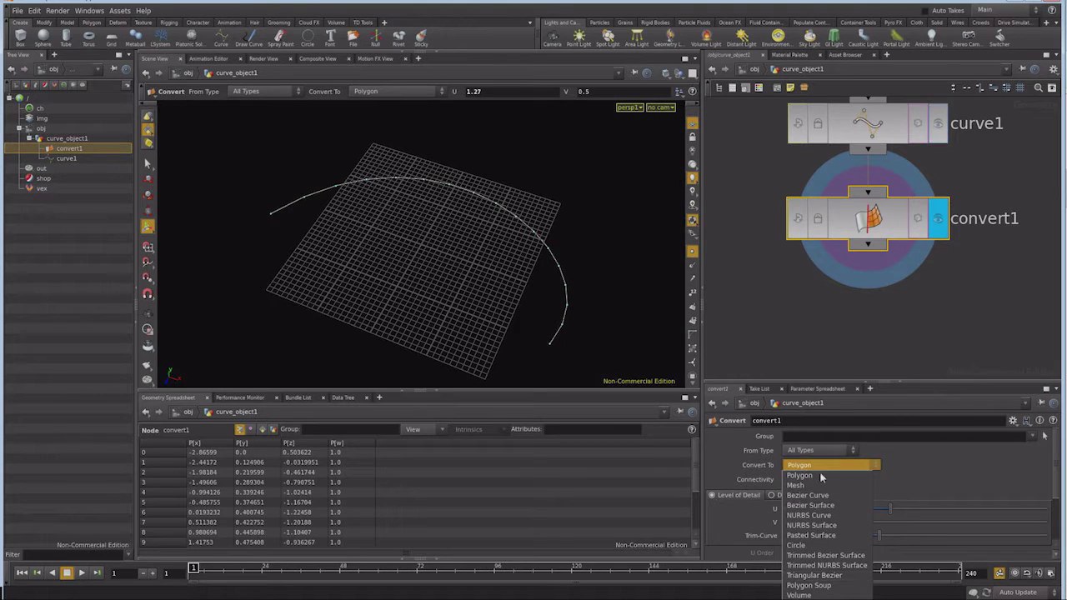
pyautogui.click(898, 315)
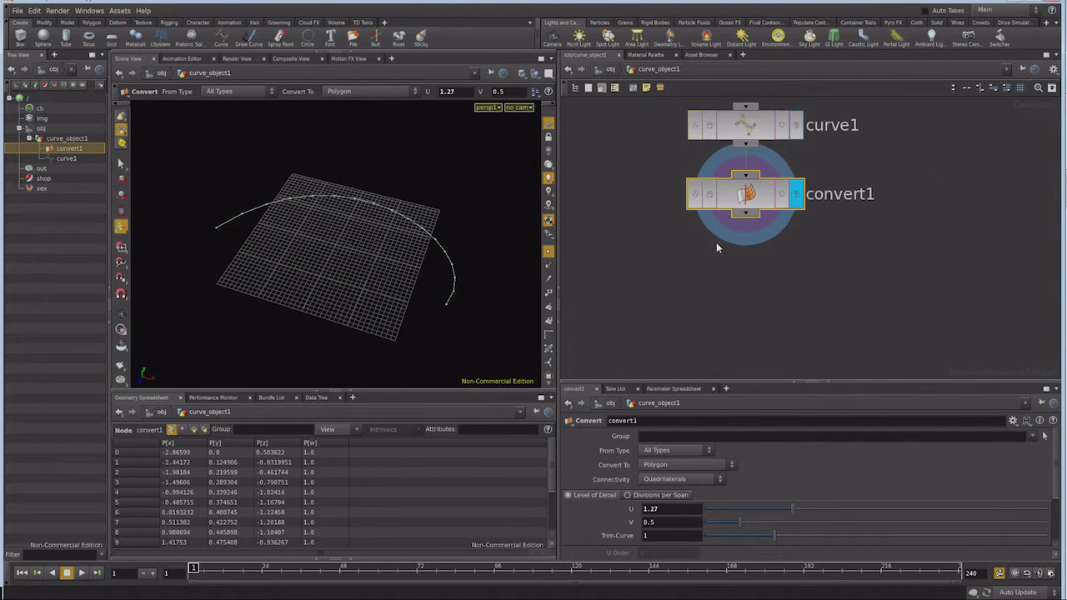
# Add a PolyWire node under convert1 and make it the displayed node.
pyautogui.press('Tab')
pyautogui.write('pol')
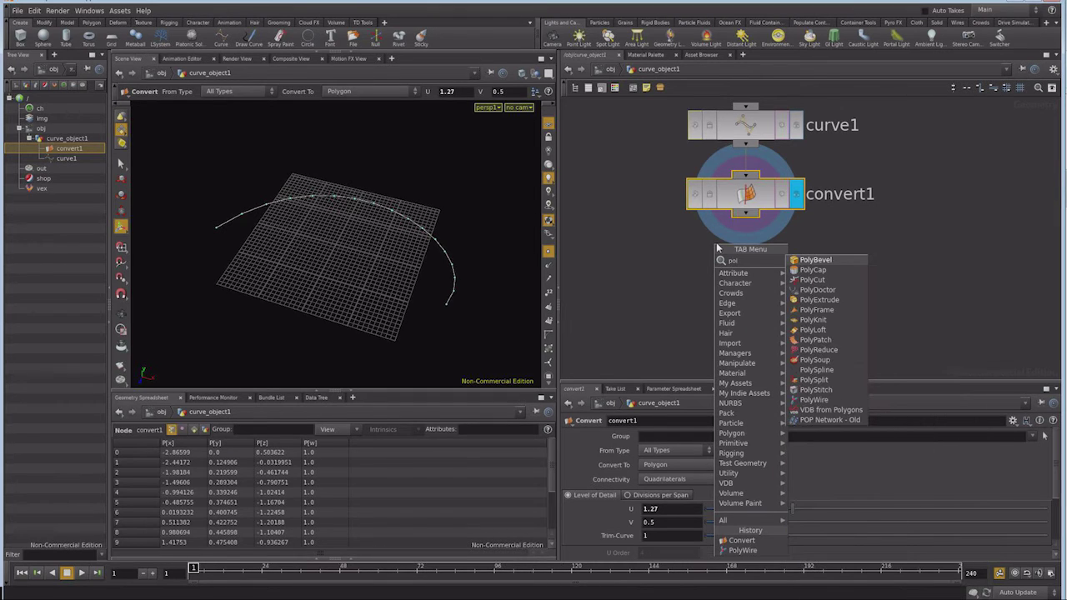
pyautogui.click(814, 400)
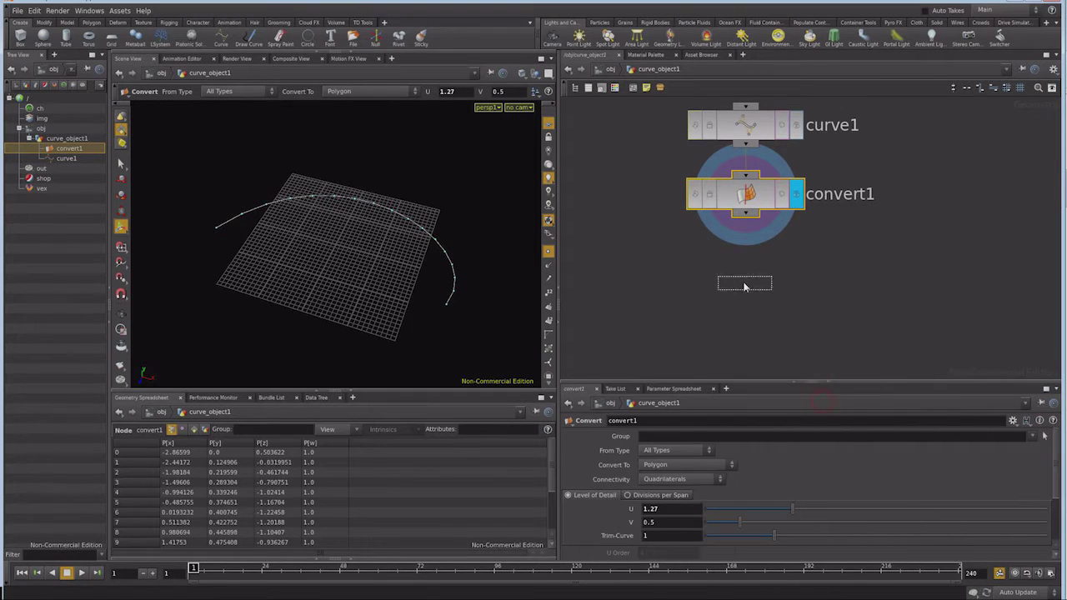
pyautogui.click(746, 287)
pyautogui.moveTo(745, 214); pyautogui.dragTo(744, 261)
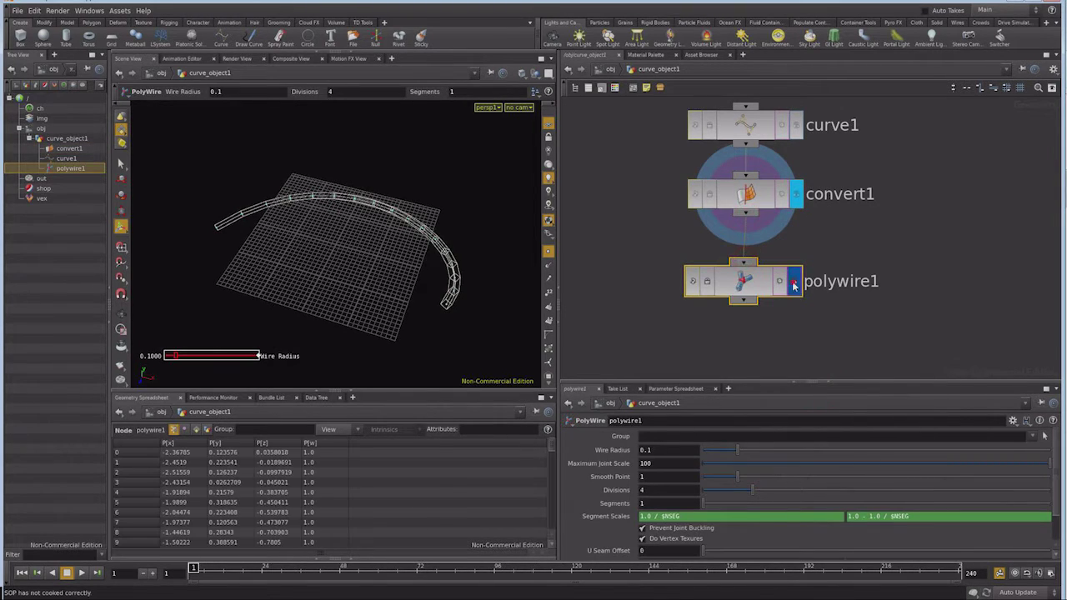
pyautogui.click(794, 285)
# Raise polywire1's Divisions to 7 for a rounder 0.1-radius tube.
pyautogui.scroll(2, 800, 308)
pyautogui.moveTo(333, 300); pyautogui.dragTo(383, 304)
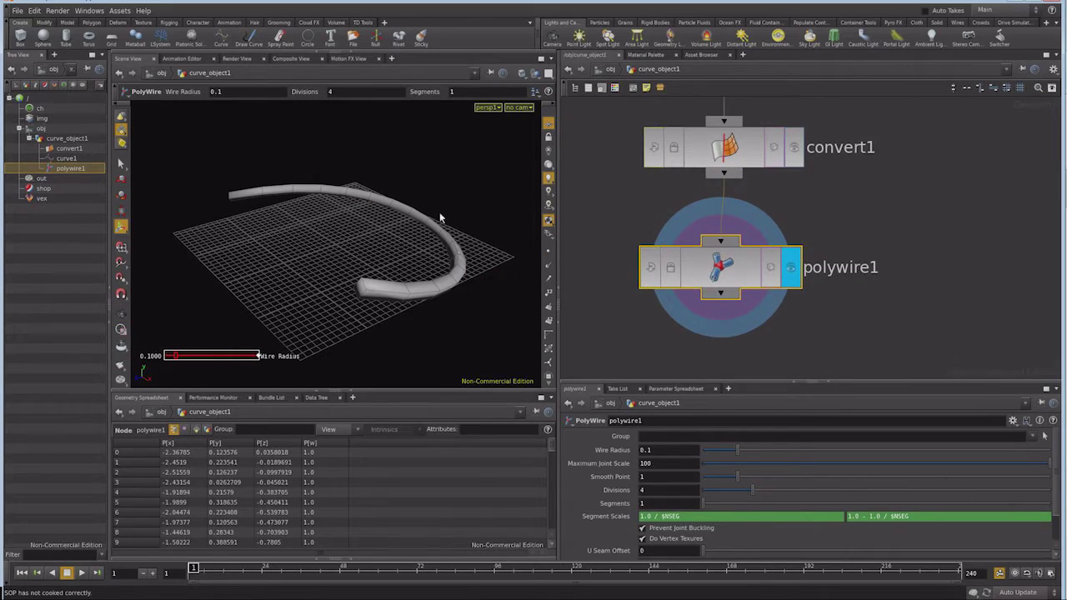
pyautogui.press('Escape')
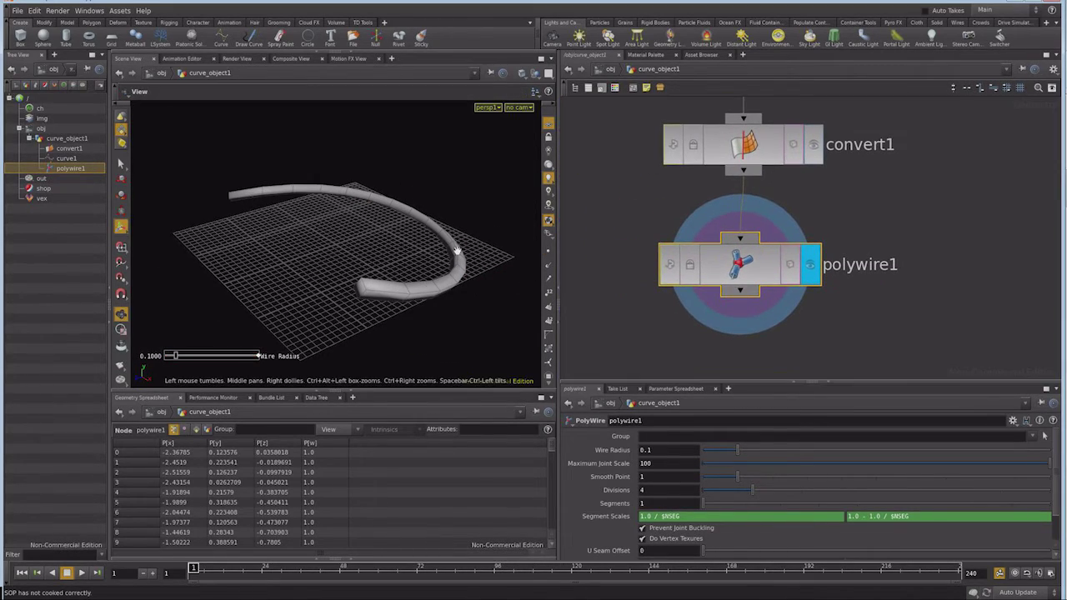
pyautogui.moveTo(457, 250); pyautogui.dragTo(415, 307)
pyautogui.press('Return')
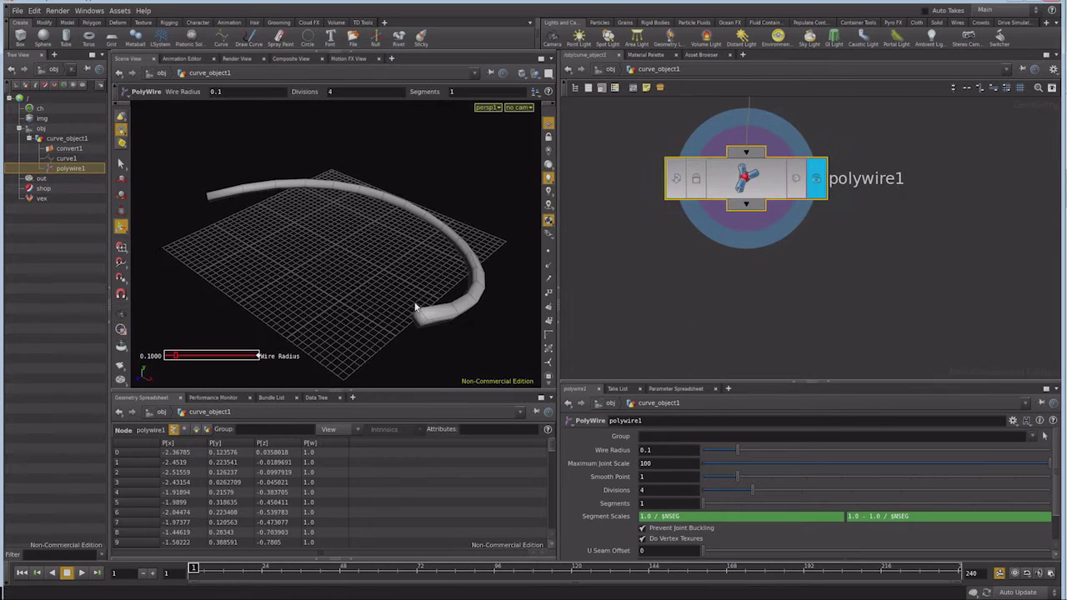
pyautogui.moveTo(464, 351); pyautogui.dragTo(440, 333)
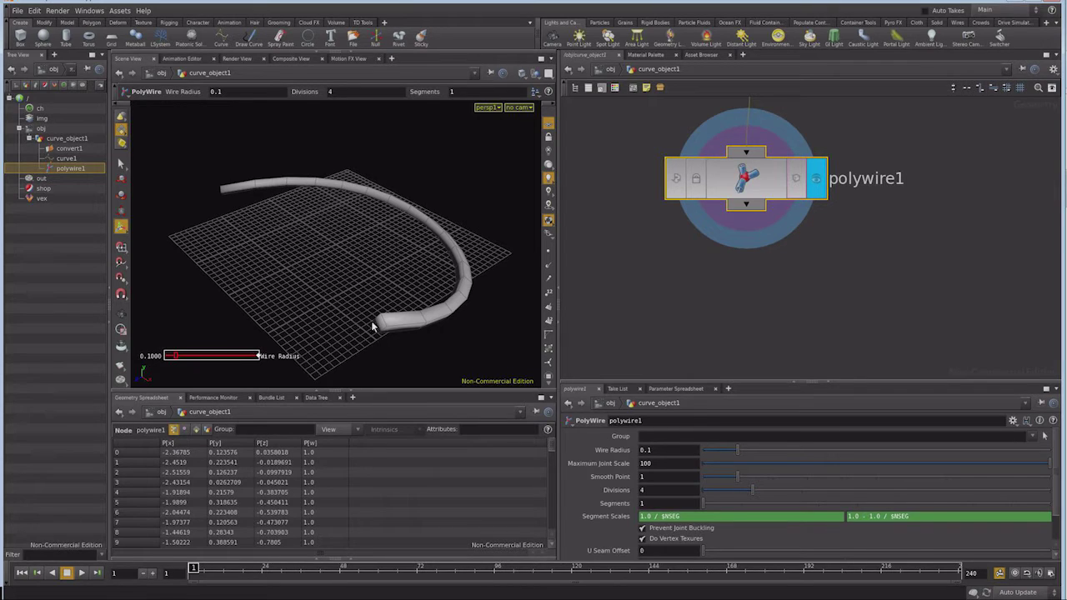
pyautogui.moveTo(752, 493)
pyautogui.mouseDown()
pyautogui.moveTo(982, 501)
pyautogui.moveTo(889, 508)
pyautogui.mouseUp()
pyautogui.moveTo(302, 226); pyautogui.dragTo(408, 238)
# Switch the viewport to Flat Shaded, then lift and pull in curve1's last point.
pyautogui.click(524, 73)
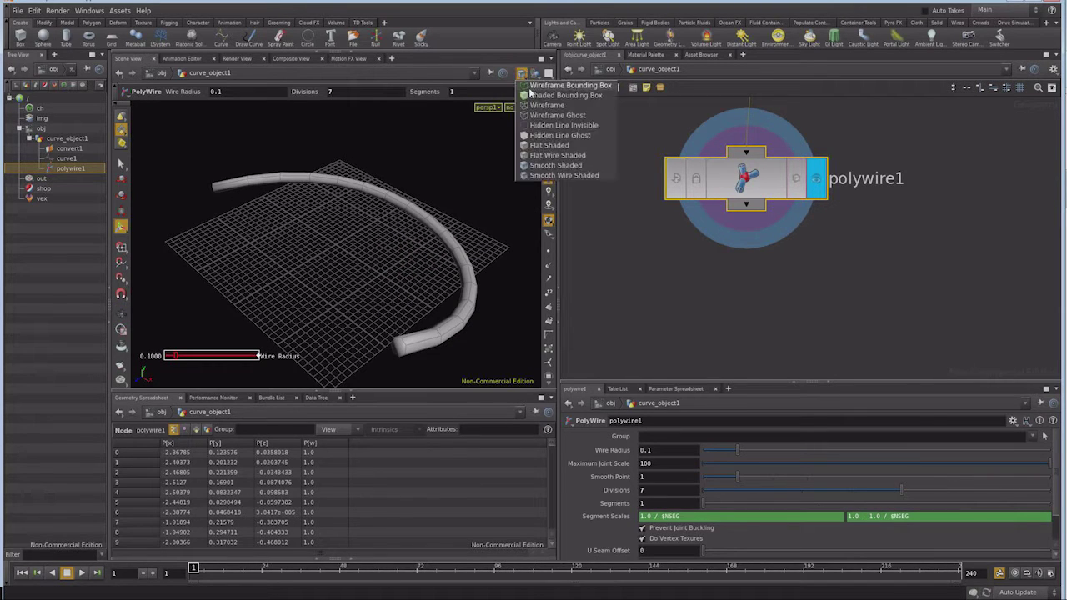
pyautogui.click(546, 148)
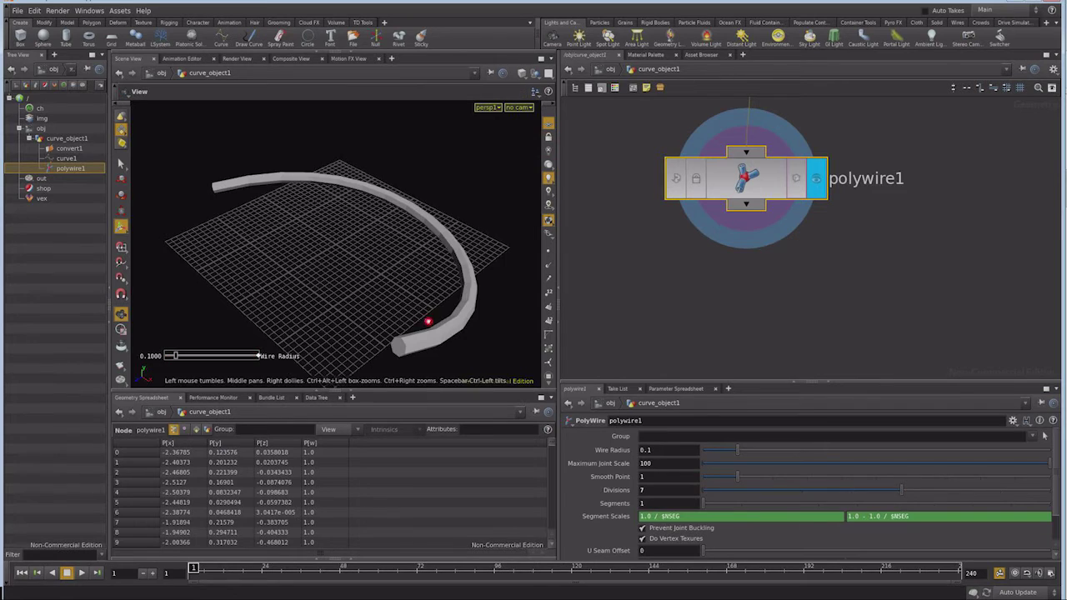
pyautogui.click(429, 316)
pyautogui.moveTo(478, 298)
pyautogui.mouseDown()
pyautogui.moveTo(505, 186)
pyautogui.moveTo(492, 254)
pyautogui.moveTo(520, 326)
pyautogui.moveTo(438, 308)
pyautogui.mouseUp()
pyautogui.keyDown('alt'); pyautogui.moveTo(358, 319); pyautogui.dragTo(412, 236); pyautogui.keyUp('alt')
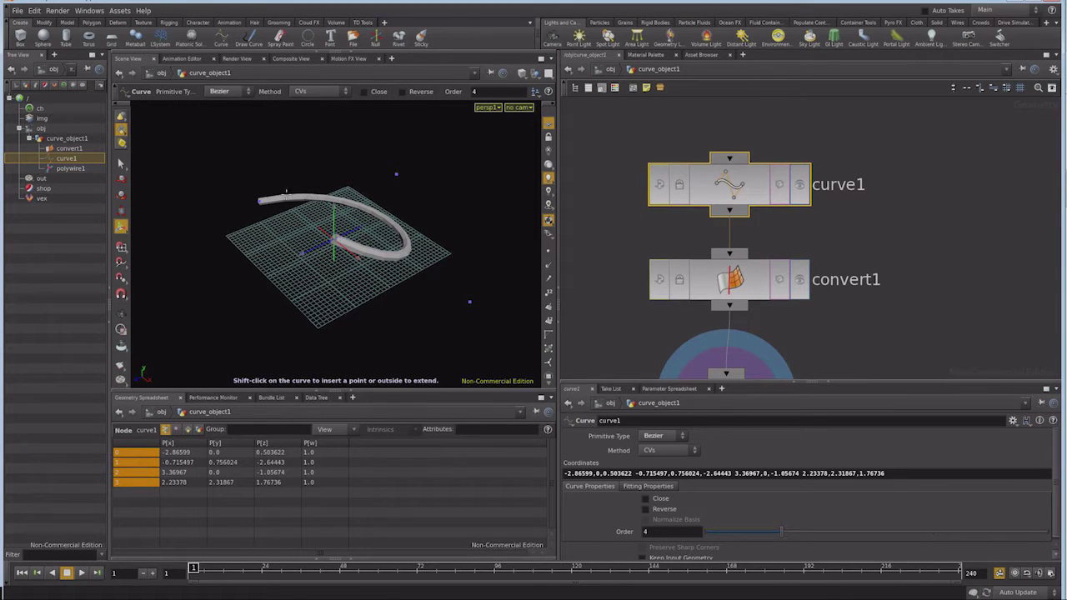
# Open the PolyWire help page from polywire1.
pyautogui.click(729, 371)
pyautogui.moveTo(727, 371); pyautogui.dragTo(716, 218, button='middle')
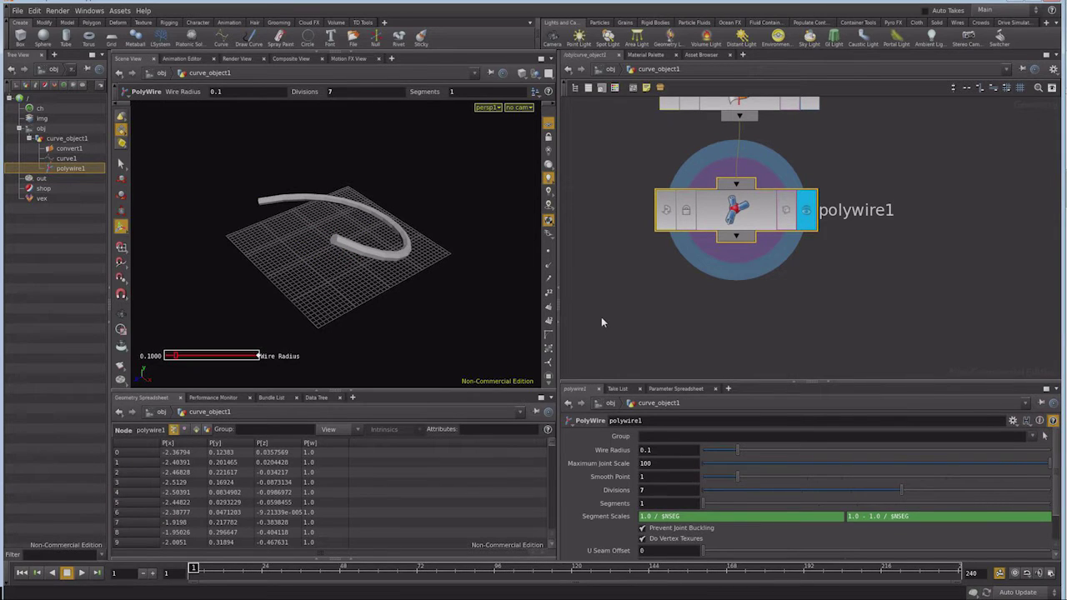
pyautogui.press('F1')
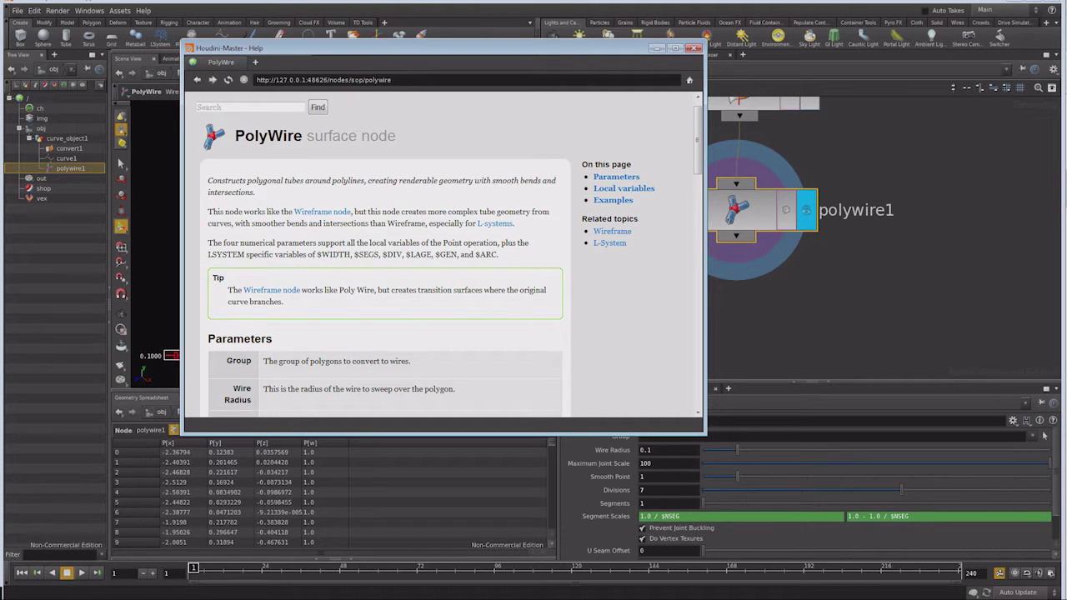
pyautogui.click(694, 49)
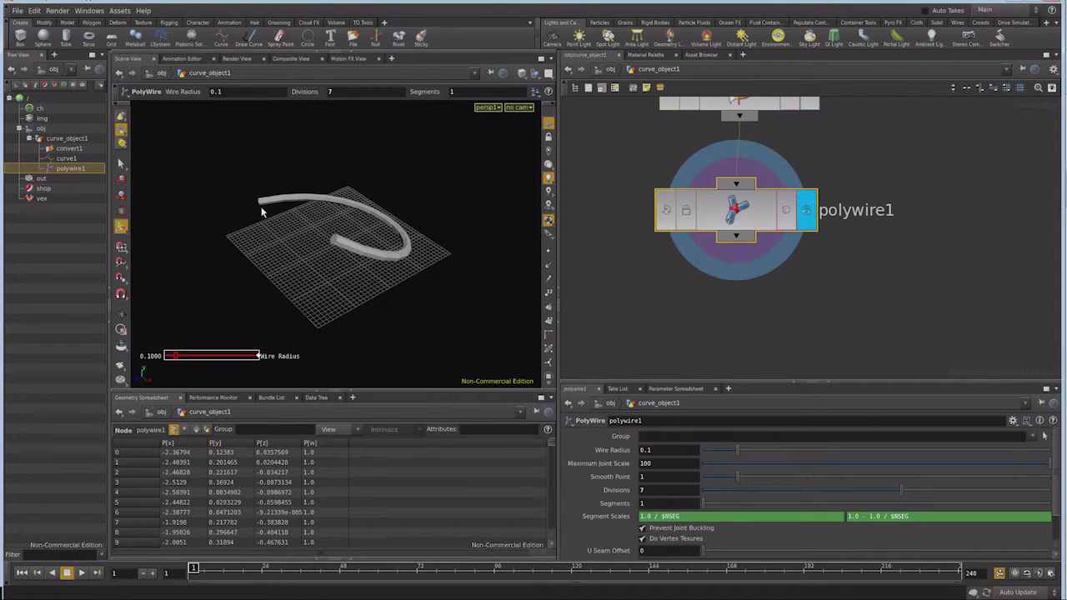
pyautogui.scroll(-3, 844, 233)
pyautogui.scroll(3, 792, 209)
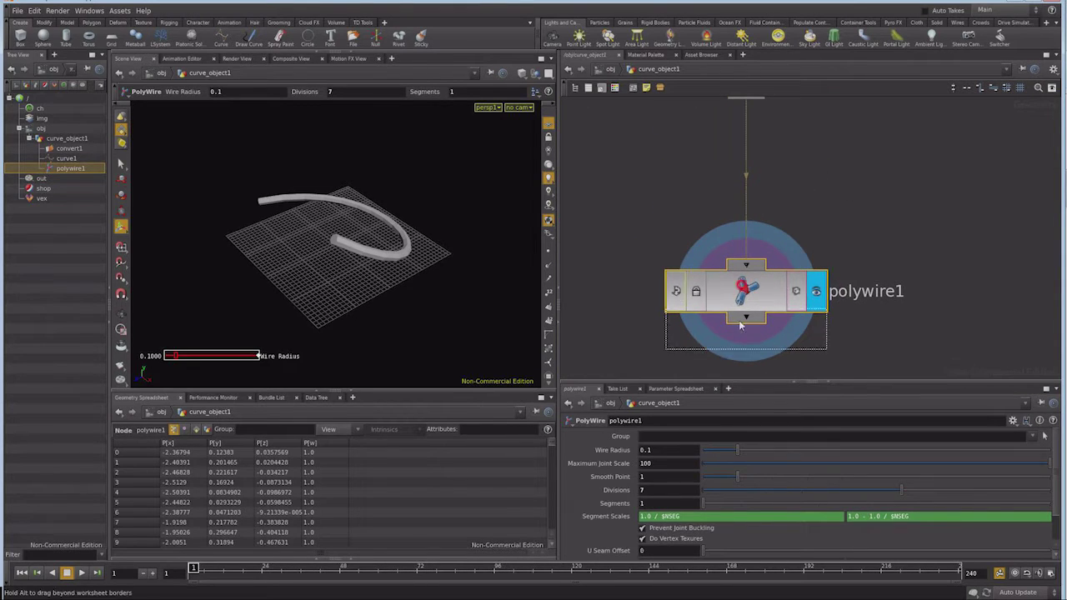
# Insert an Attribute Create node between convert1 and polywire1 with width value 1.
pyautogui.moveTo(818, 172); pyautogui.dragTo(804, 229, button='middle')
pyautogui.press('Tab')
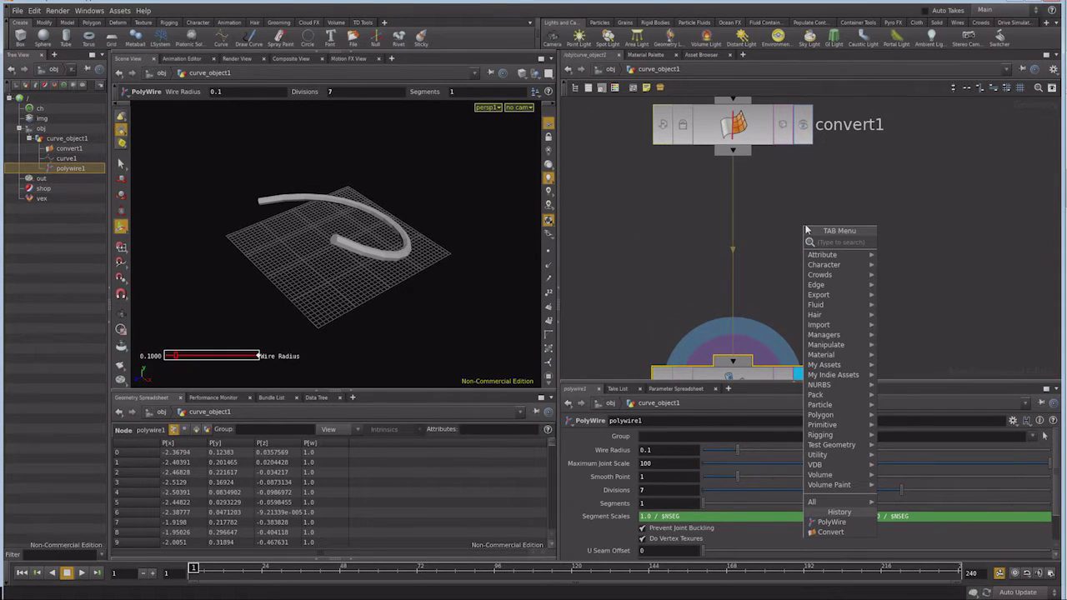
pyautogui.write('a')
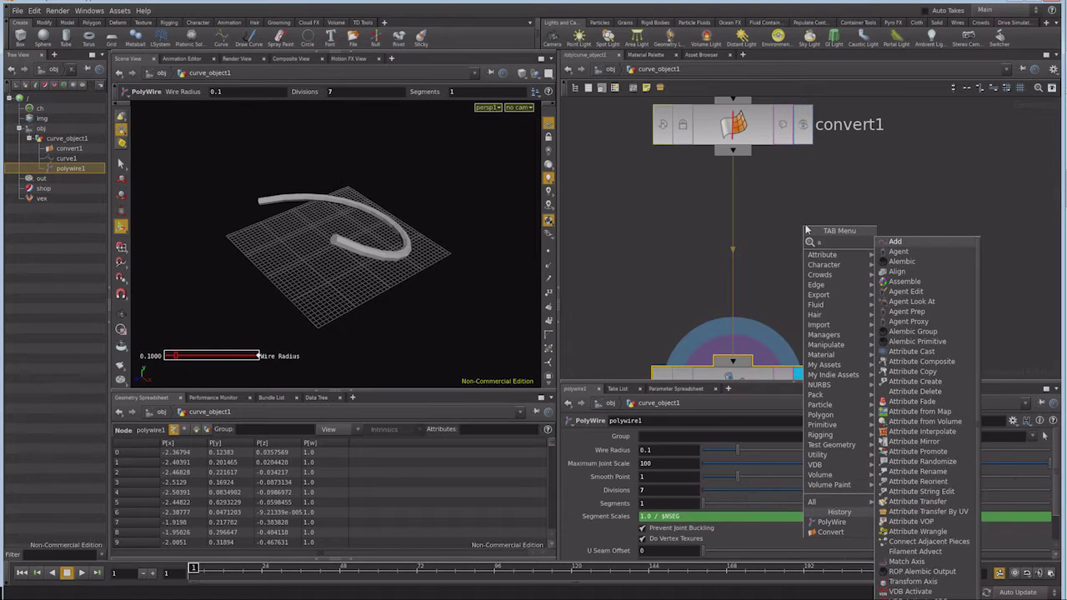
pyautogui.write('ttr')
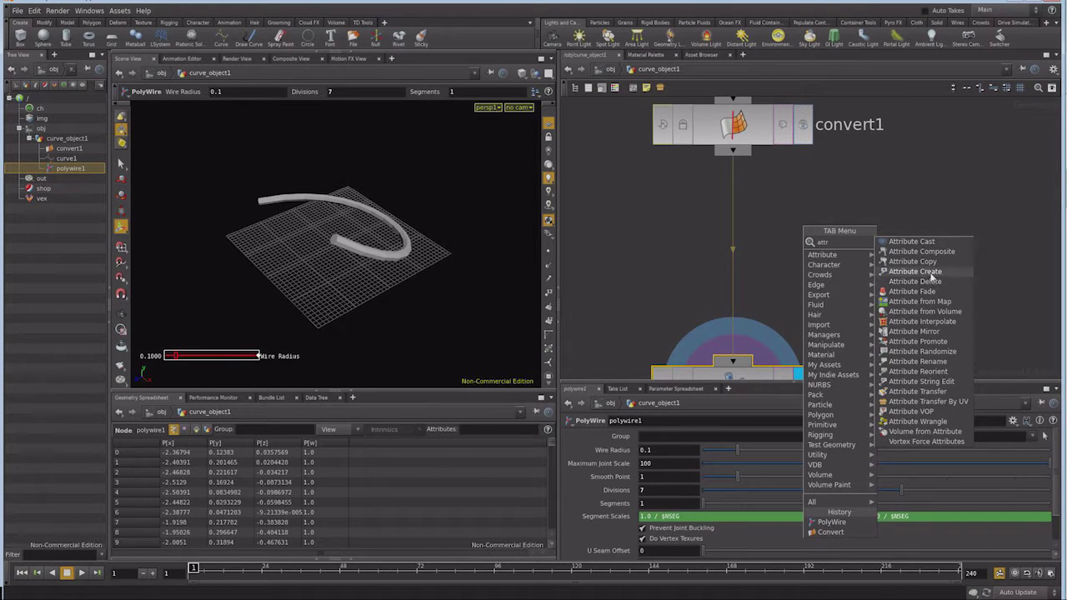
pyautogui.click(915, 271)
pyautogui.click(725, 250)
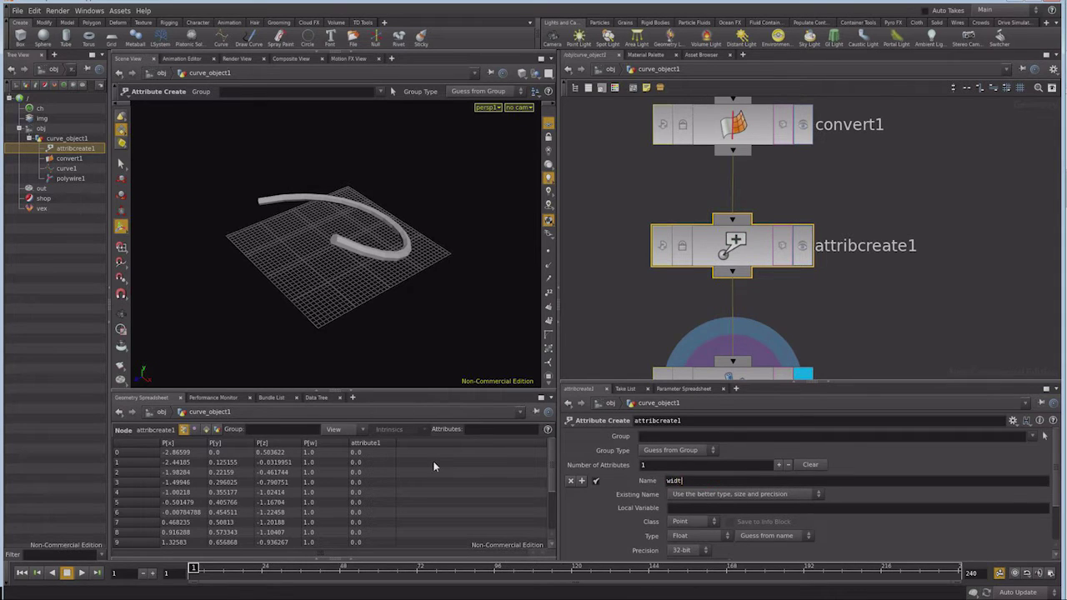
pyautogui.moveTo(1054, 465); pyautogui.dragTo(1050, 517)
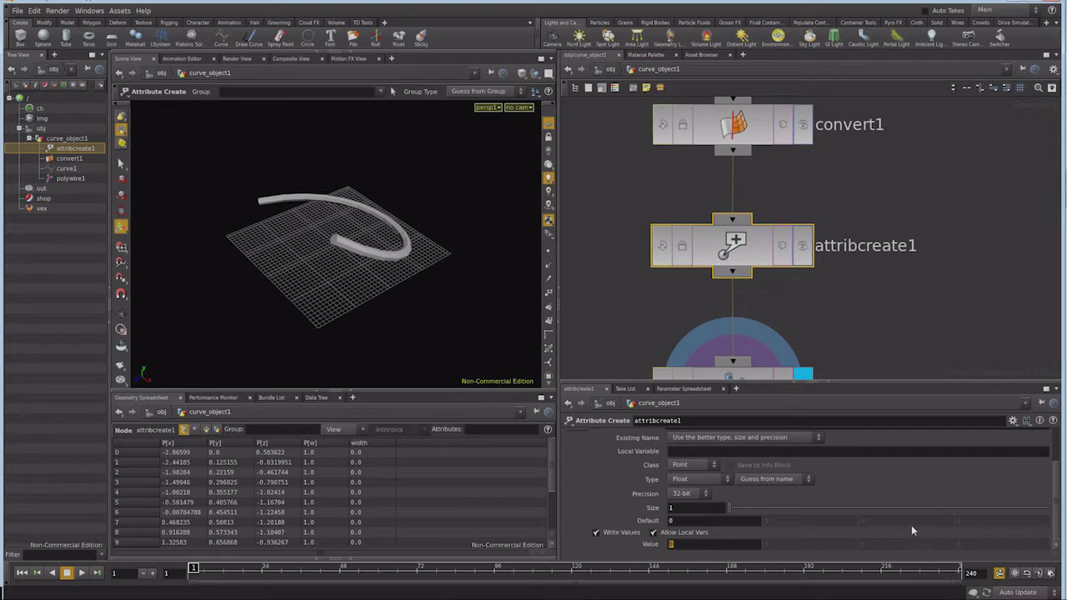
pyautogui.write('1')
pyautogui.press('Return')
pyautogui.moveTo(862, 292); pyautogui.dragTo(884, 192, button='middle')
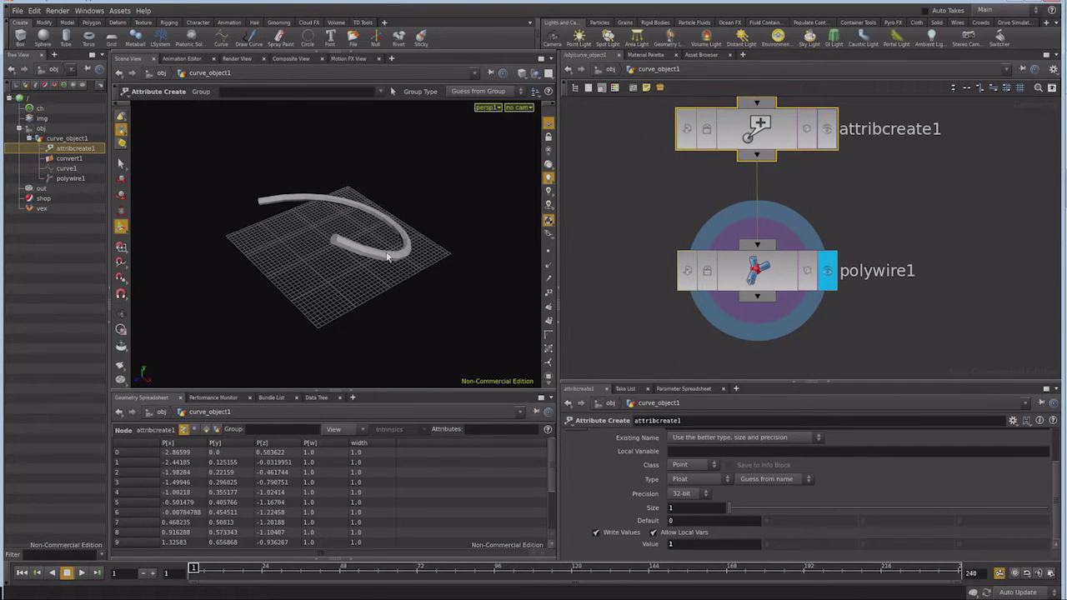
pyautogui.click(751, 279)
pyautogui.press('f')
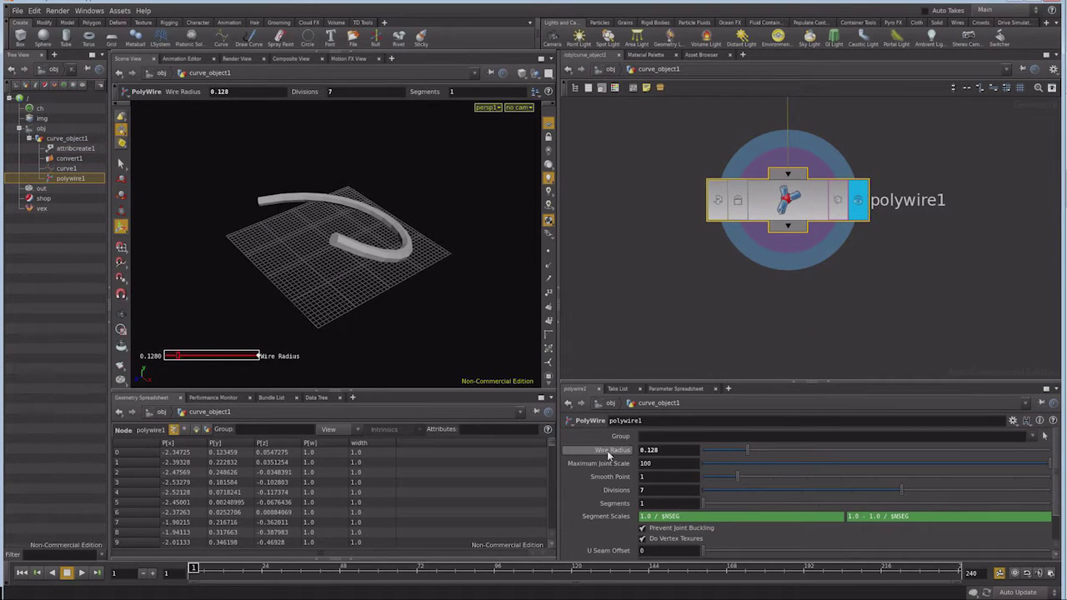
# Set polywire1's Wire Radius to the $WIDTH expression.
pyautogui.moveTo(768, 455); pyautogui.dragTo(778, 454)
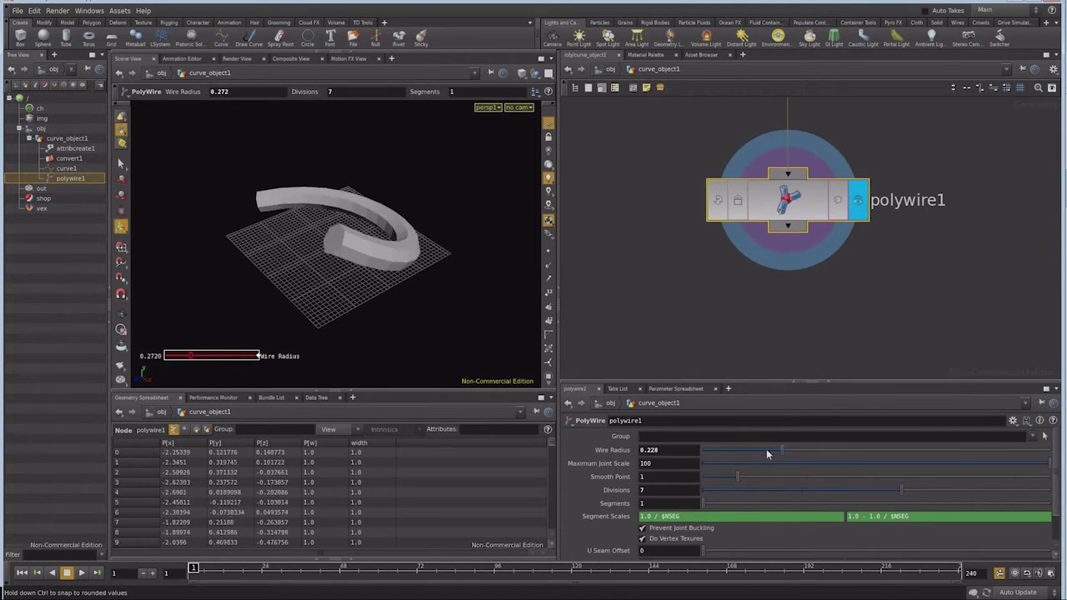
pyautogui.click(676, 452)
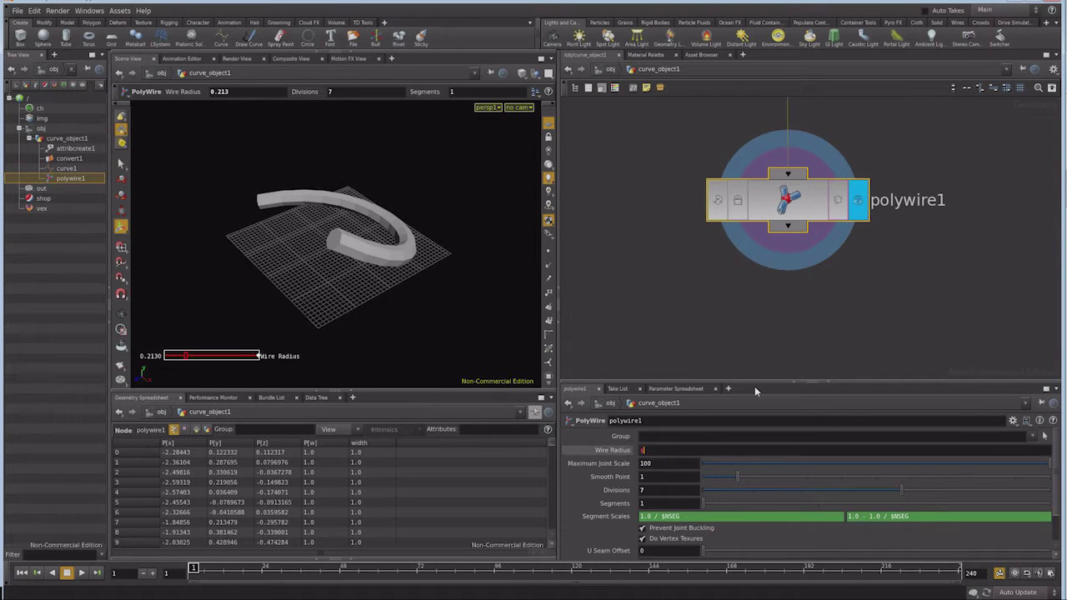
pyautogui.write('$WIDTH')
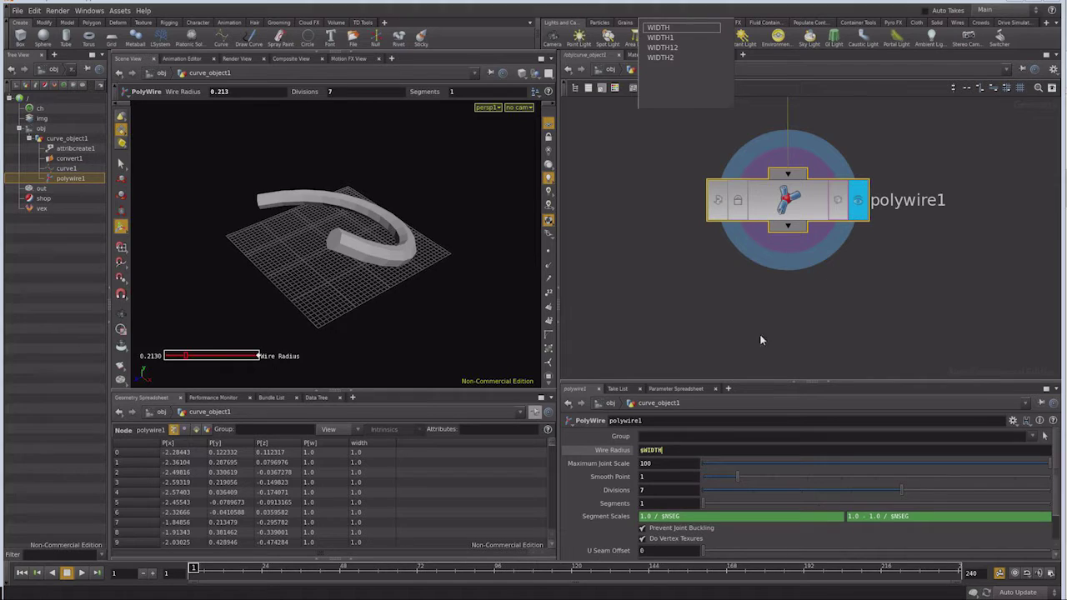
pyautogui.press('Return')
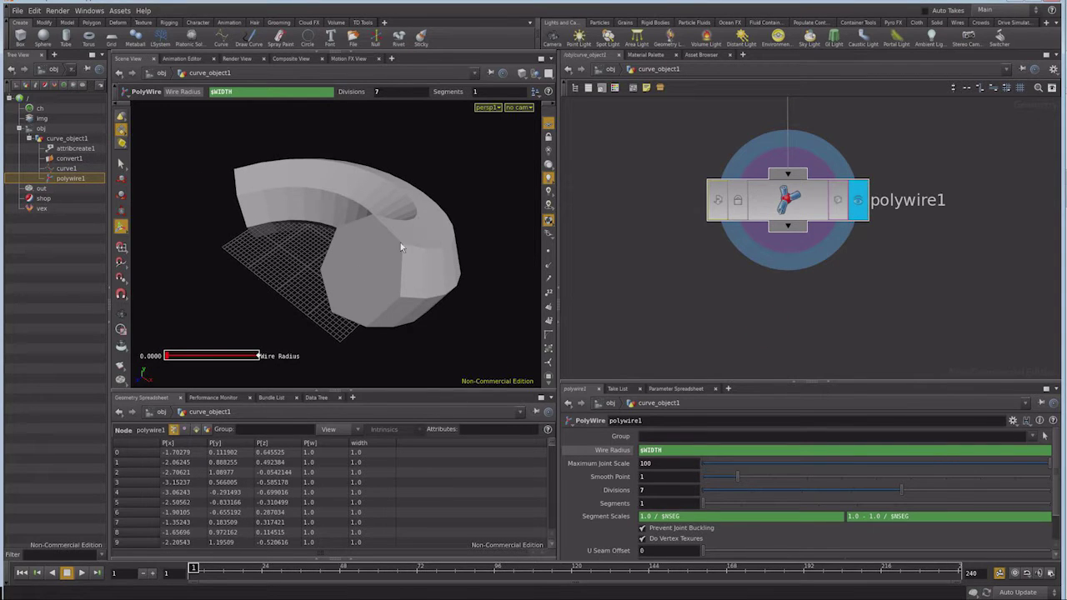
pyautogui.moveTo(679, 142); pyautogui.dragTo(653, 287, button='middle')
pyautogui.click(769, 209)
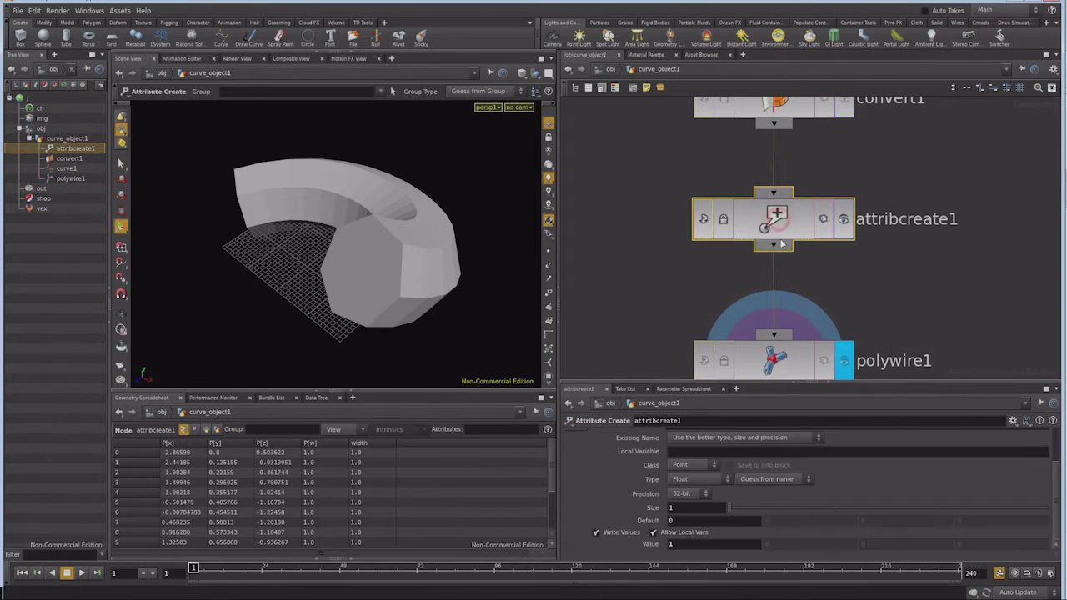
# Lower attribcreate1's width Value to 0.5.
pyautogui.moveTo(770, 209); pyautogui.dragTo(776, 131, button='middle')
pyautogui.moveTo(675, 545); pyautogui.dragTo(642, 538, button='middle')
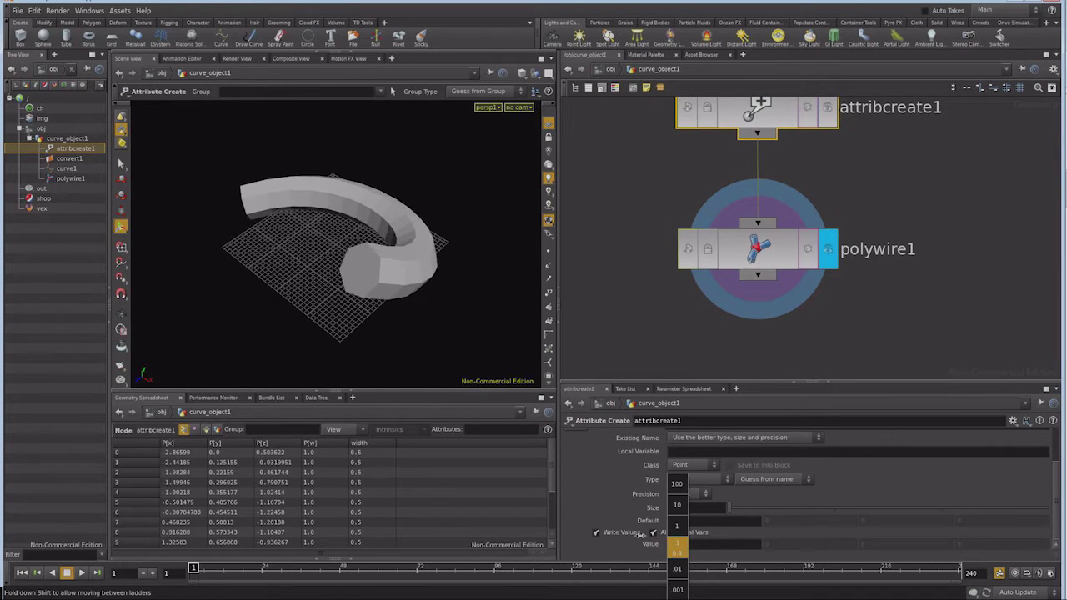
pyautogui.moveTo(642, 537); pyautogui.dragTo(703, 540, button='middle')
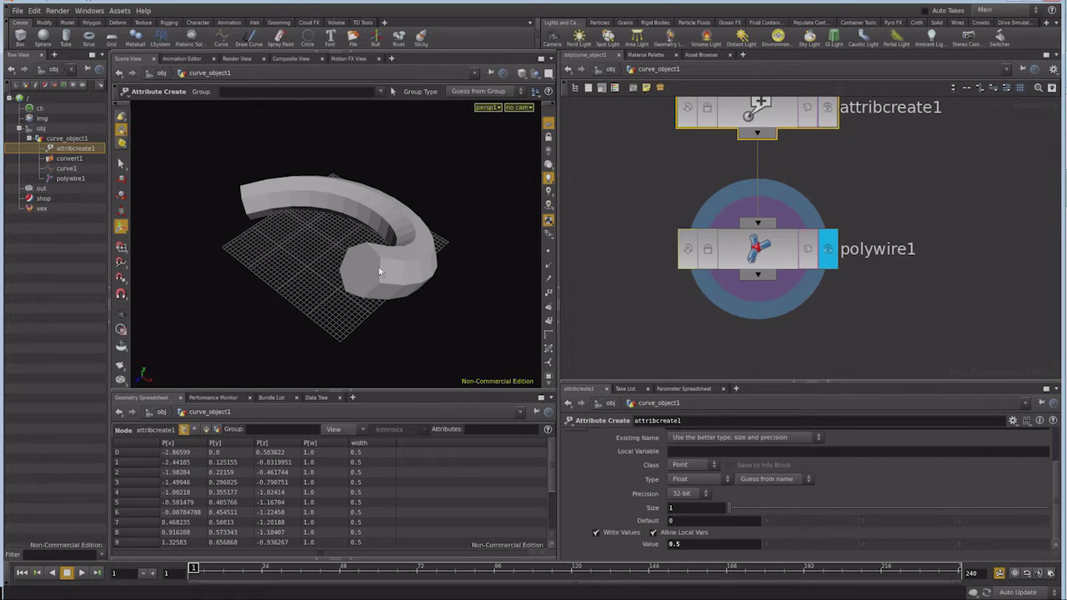
pyautogui.click(755, 248)
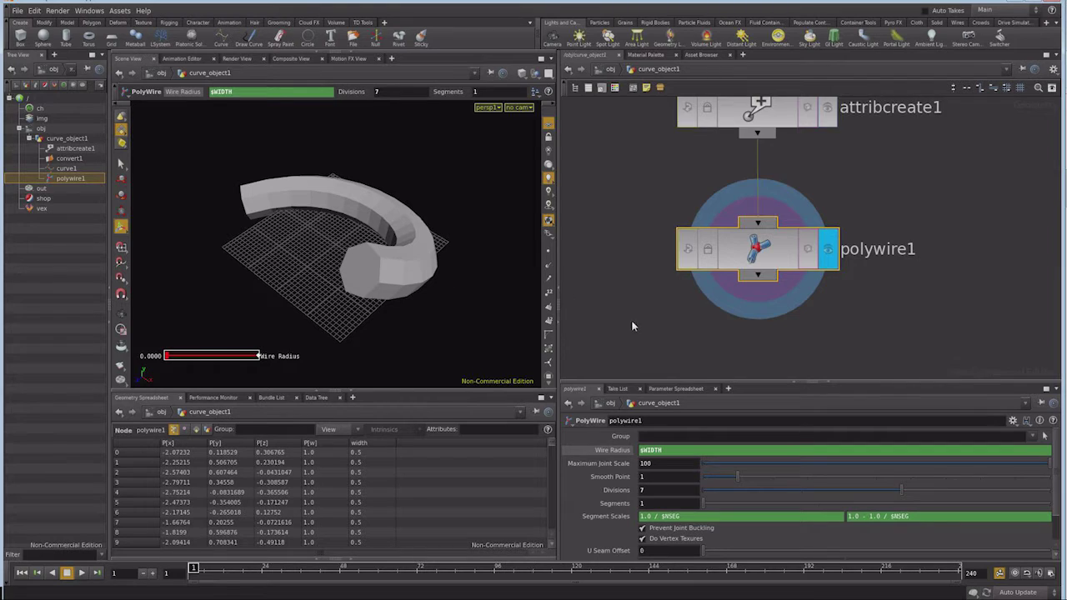
pyautogui.scroll(2, 631, 319)
pyautogui.moveTo(666, 250); pyautogui.dragTo(831, 287, button='middle')
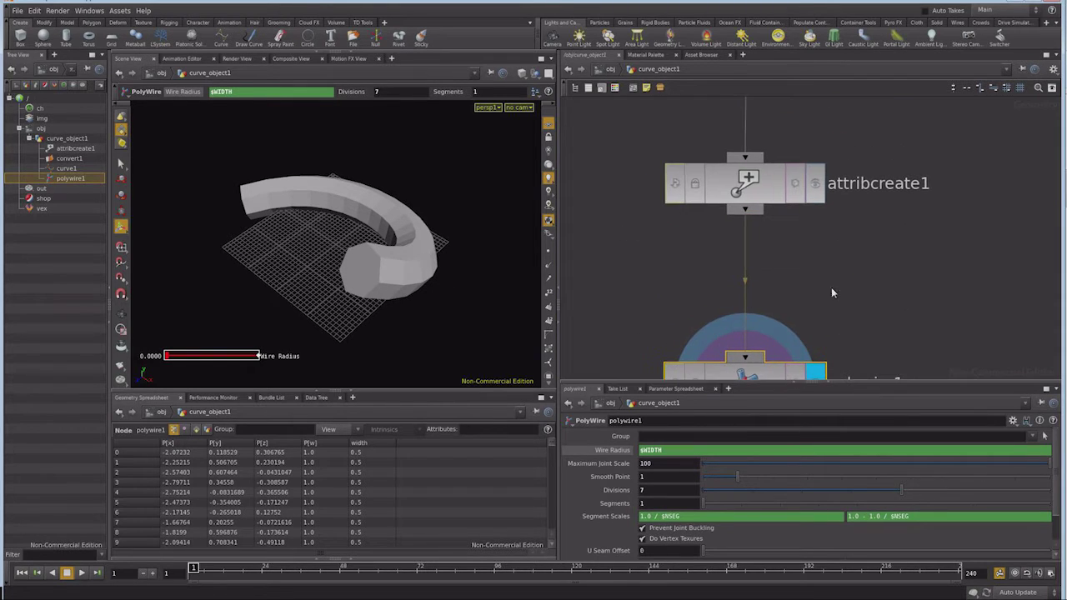
# Set attribcreate1's width Value to rand($PT) and orbit to inspect the uneven tube.
pyautogui.click(748, 192)
pyautogui.doubleClick(691, 543)
pyautogui.write('r')
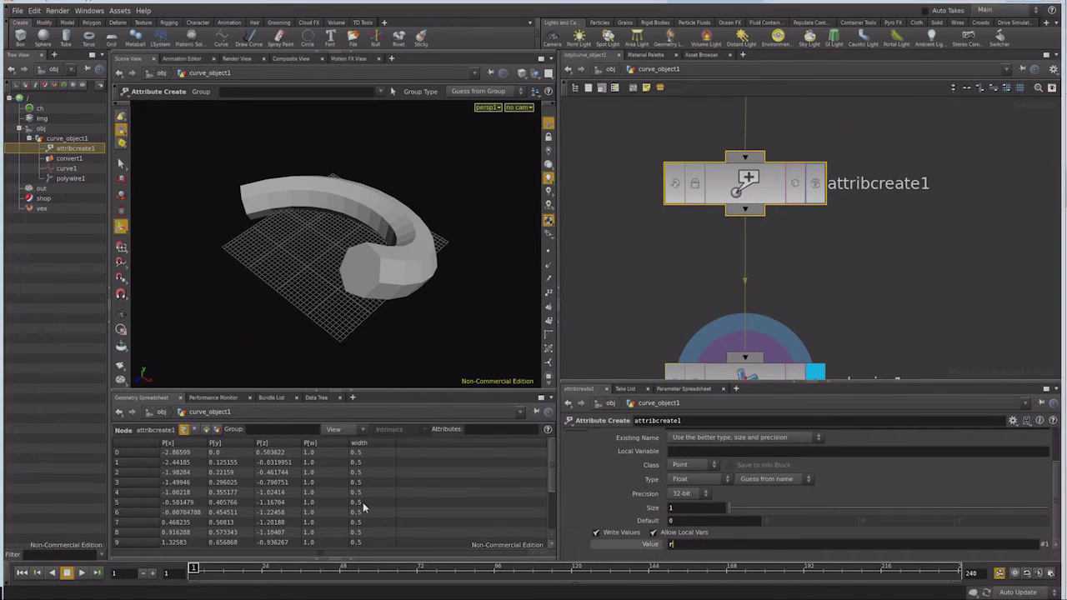
pyautogui.write('and($PT)')
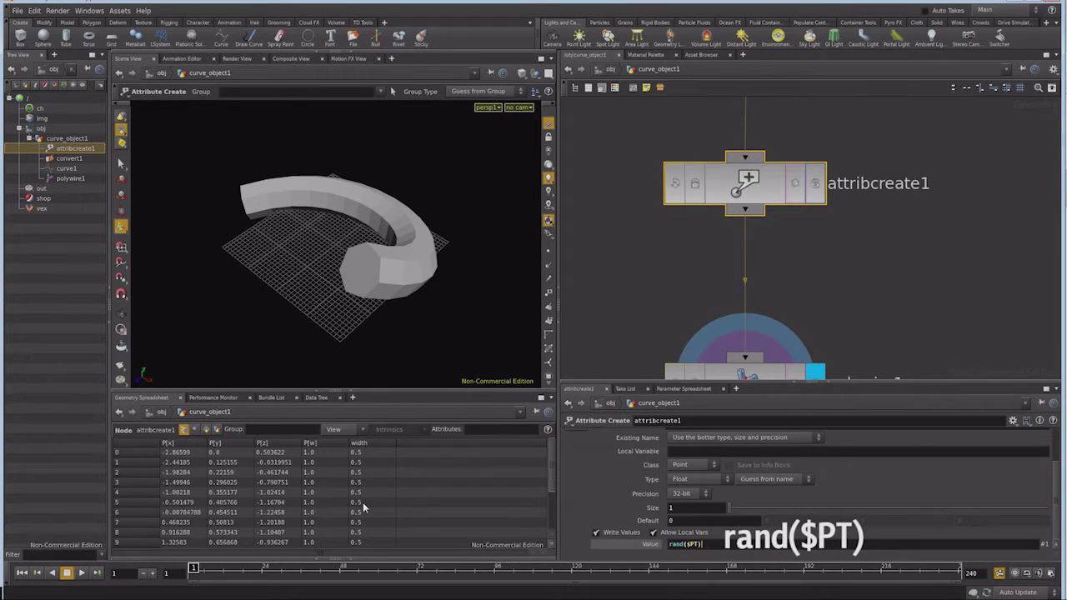
pyautogui.press('Return')
pyautogui.press('Escape')
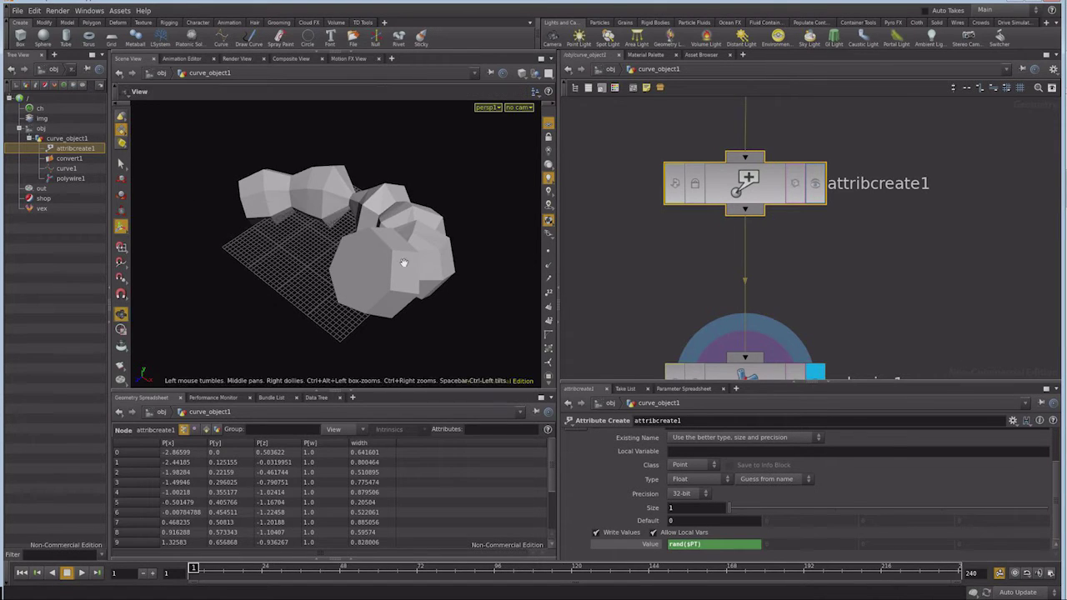
pyautogui.moveTo(407, 267); pyautogui.dragTo(459, 341)
pyautogui.moveTo(241, 259); pyautogui.dragTo(225, 173)
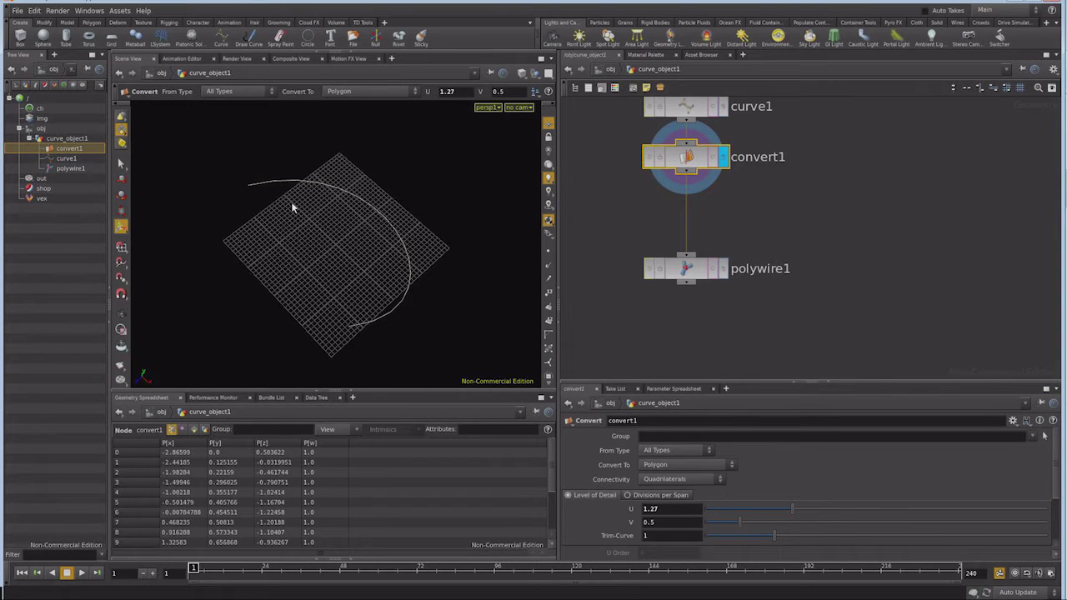
pyautogui.press('Tab')
# Add a Carve node fed by convert1 and display it.
pyautogui.write('carv')
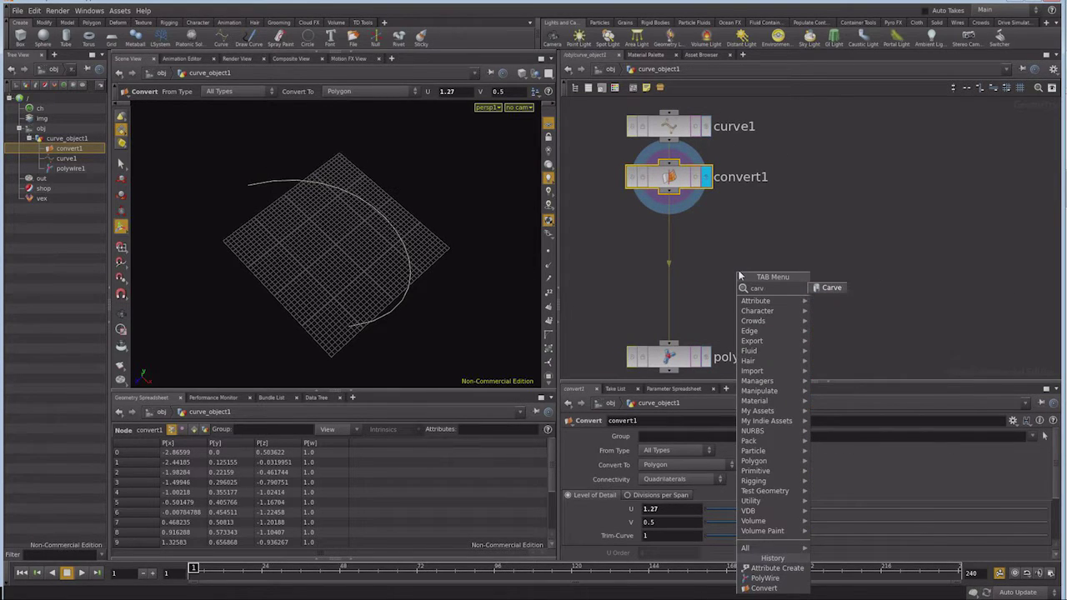
pyautogui.click(829, 288)
pyautogui.click(776, 234)
pyautogui.scroll(2, 757, 280)
pyautogui.scroll(3, 784, 283)
pyautogui.scroll(-3, 804, 283)
pyautogui.moveTo(631, 153); pyautogui.dragTo(824, 244)
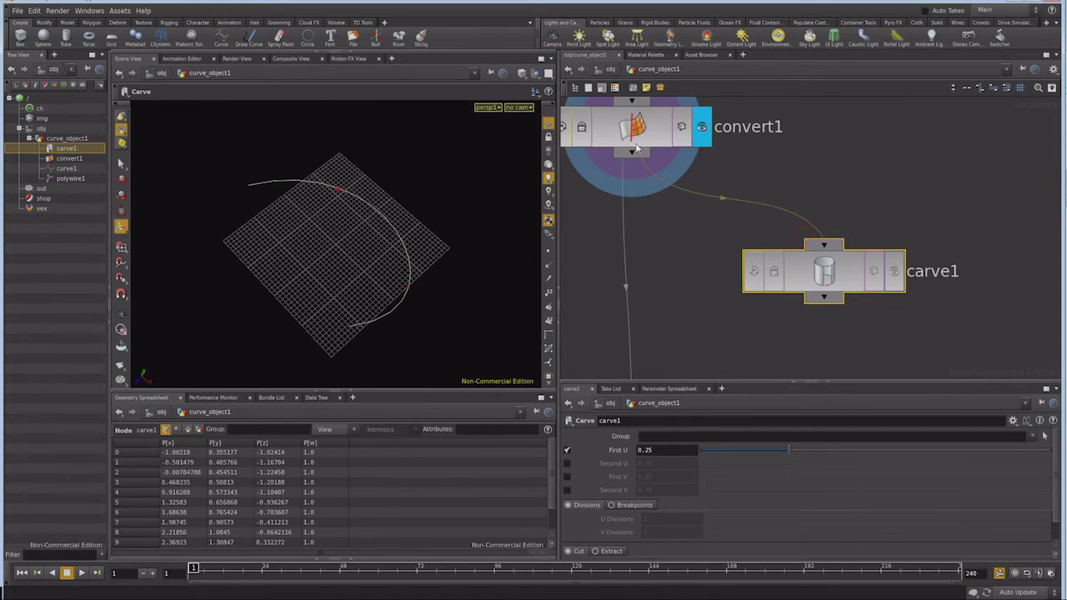
pyautogui.click(893, 271)
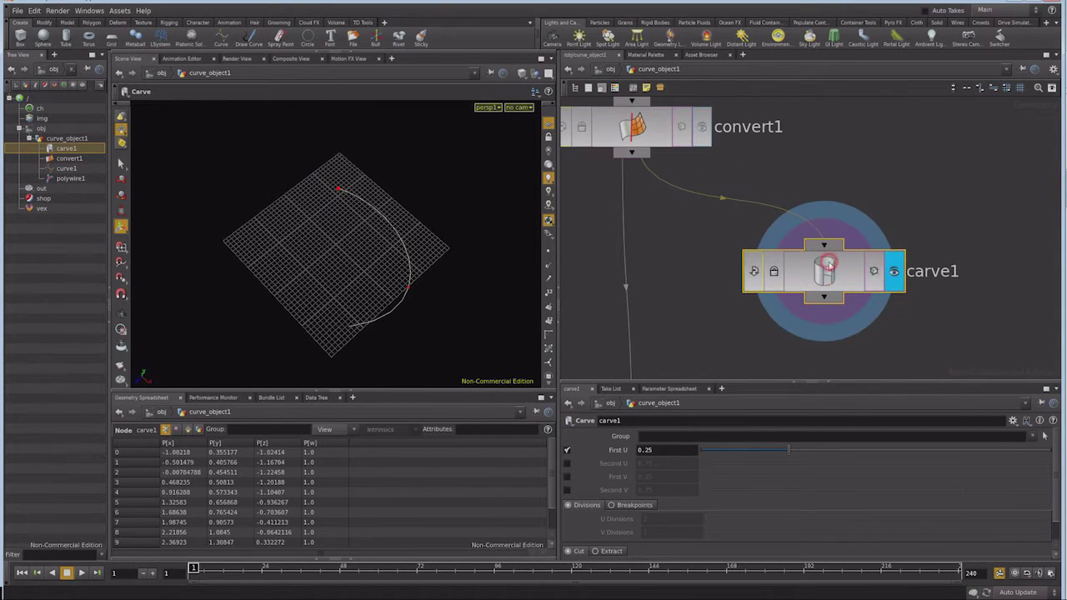
# Switch carve1 to extracting a single point and slide it along the curve.
pyautogui.moveTo(789, 455)
pyautogui.mouseDown()
pyautogui.moveTo(999, 460)
pyautogui.moveTo(725, 458)
pyautogui.moveTo(893, 446)
pyautogui.moveTo(872, 456)
pyautogui.moveTo(888, 475)
pyautogui.moveTo(696, 467)
pyautogui.mouseUp()
pyautogui.moveTo(808, 384); pyautogui.dragTo(808, 297)
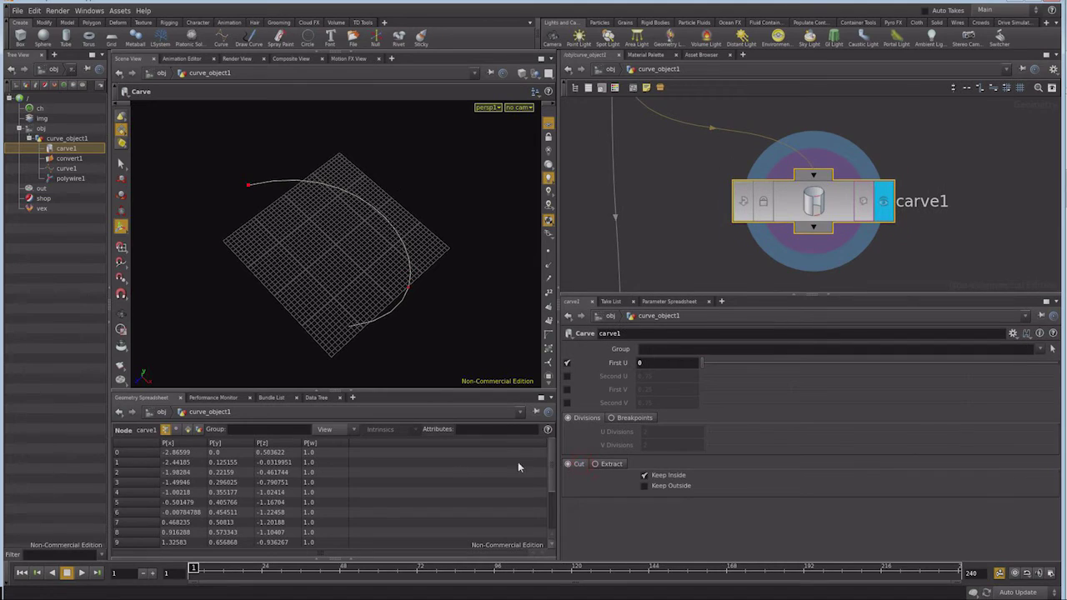
pyautogui.click(595, 464)
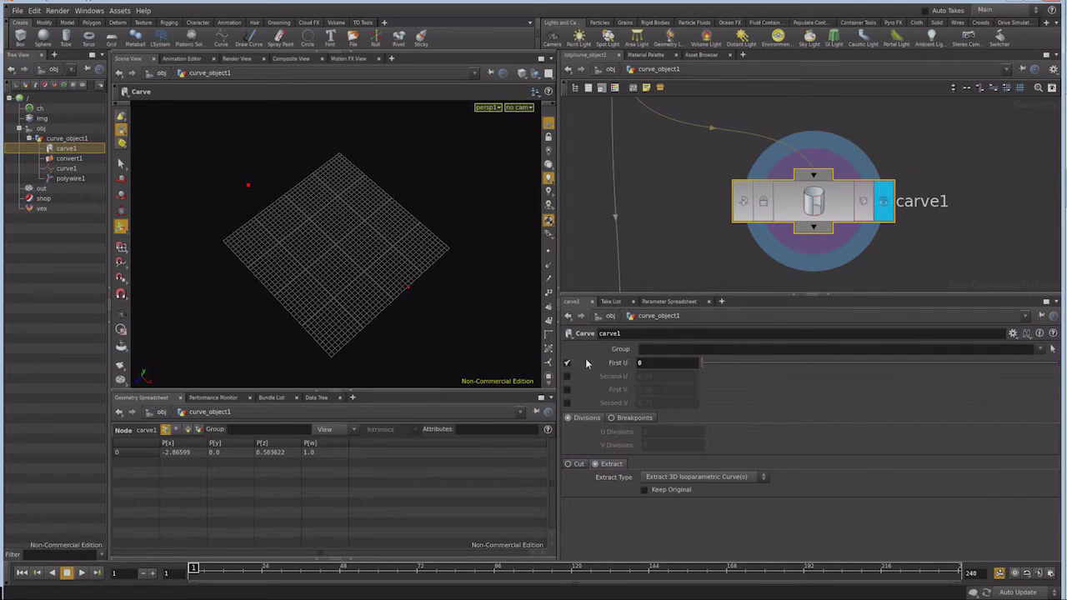
pyautogui.moveTo(703, 363); pyautogui.dragTo(810, 371)
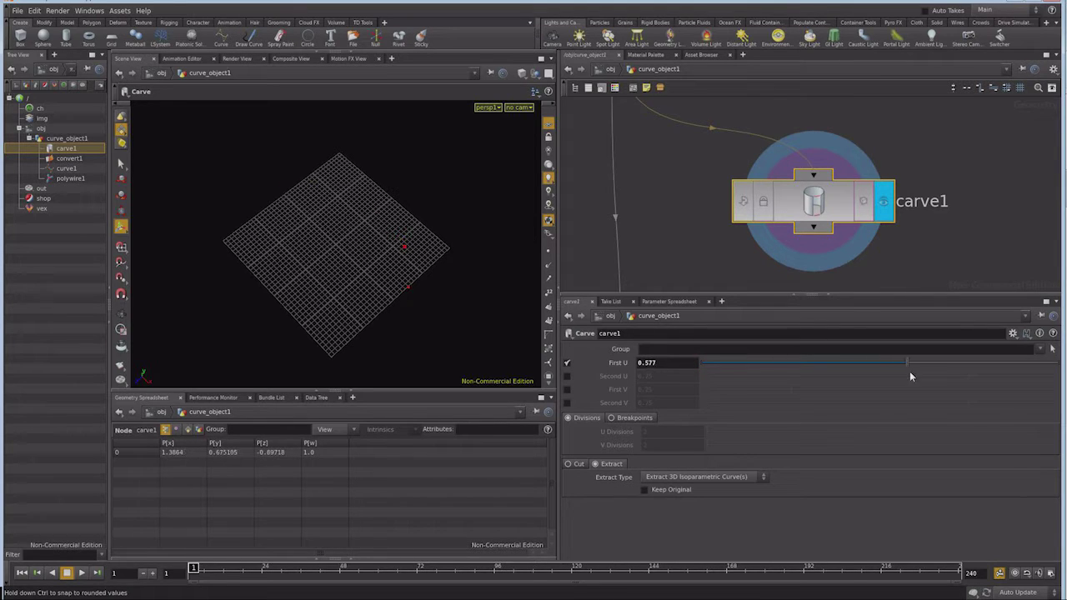
pyautogui.moveTo(809, 371)
pyautogui.mouseDown()
pyautogui.moveTo(980, 380)
pyautogui.moveTo(877, 381)
pyautogui.mouseUp()
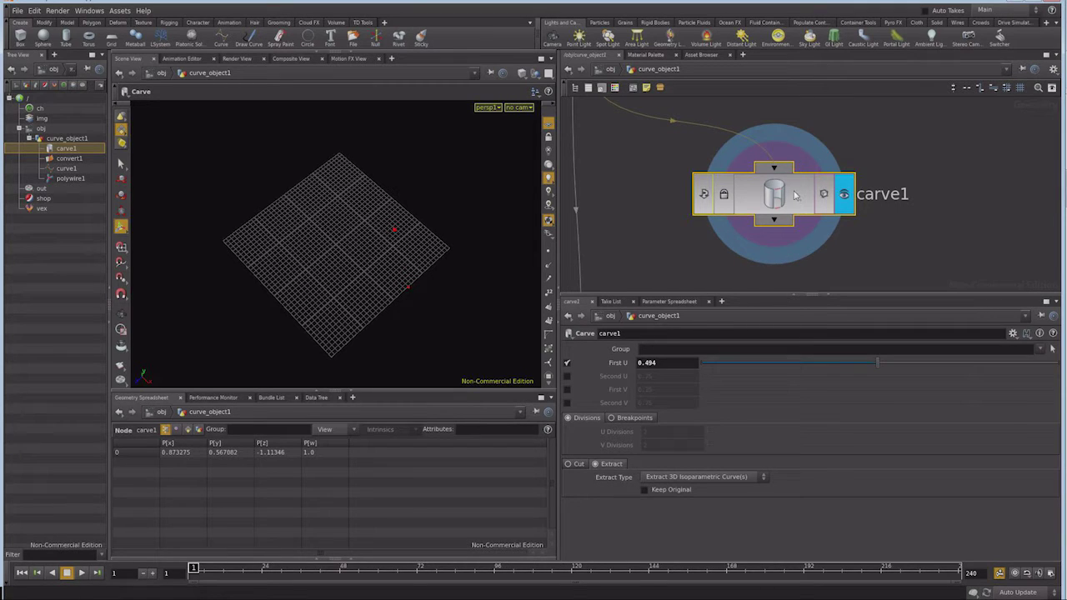
# Check carve1's point info and set First U to 0.973 near the curve's end.
pyautogui.middleClick(775, 192)
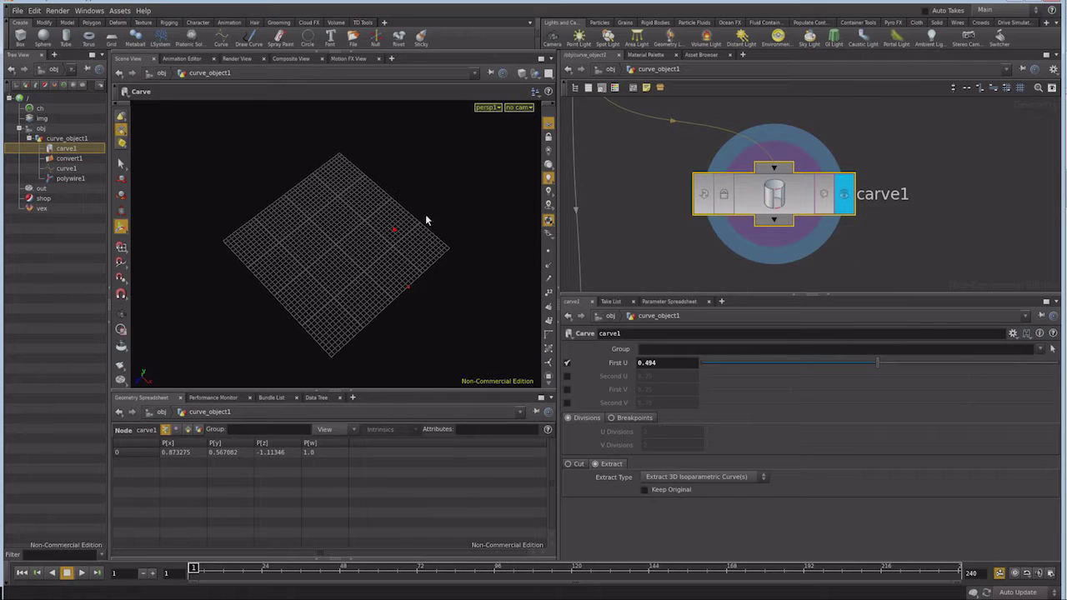
pyautogui.moveTo(878, 363)
pyautogui.mouseDown()
pyautogui.moveTo(856, 357)
pyautogui.moveTo(1042, 360)
pyautogui.mouseUp()
pyautogui.scroll(-3, 812, 184)
pyautogui.scroll(1, 771, 230)
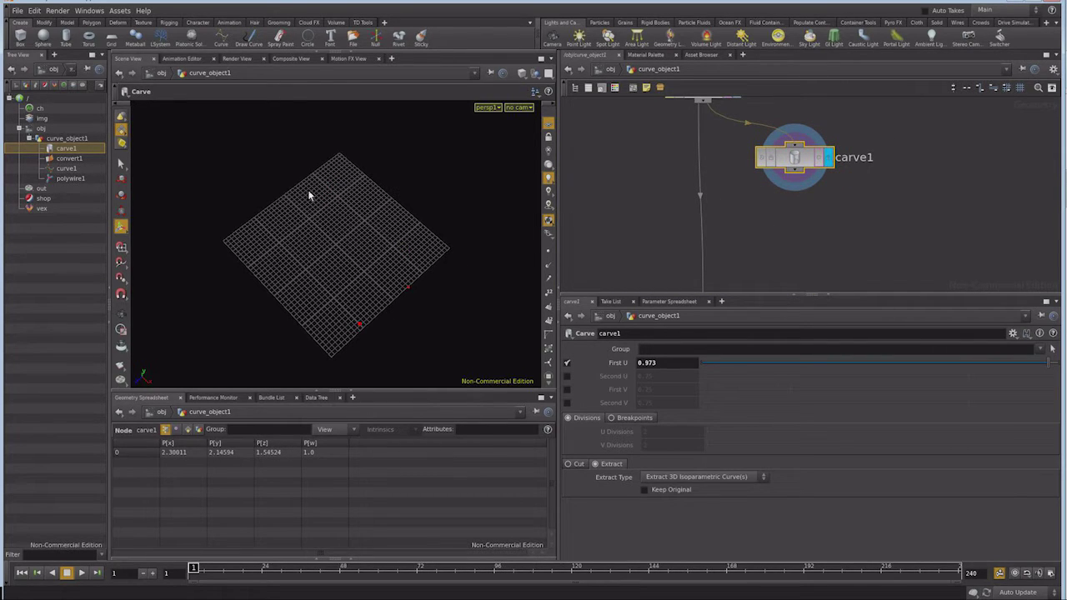
pyautogui.press('Tab')
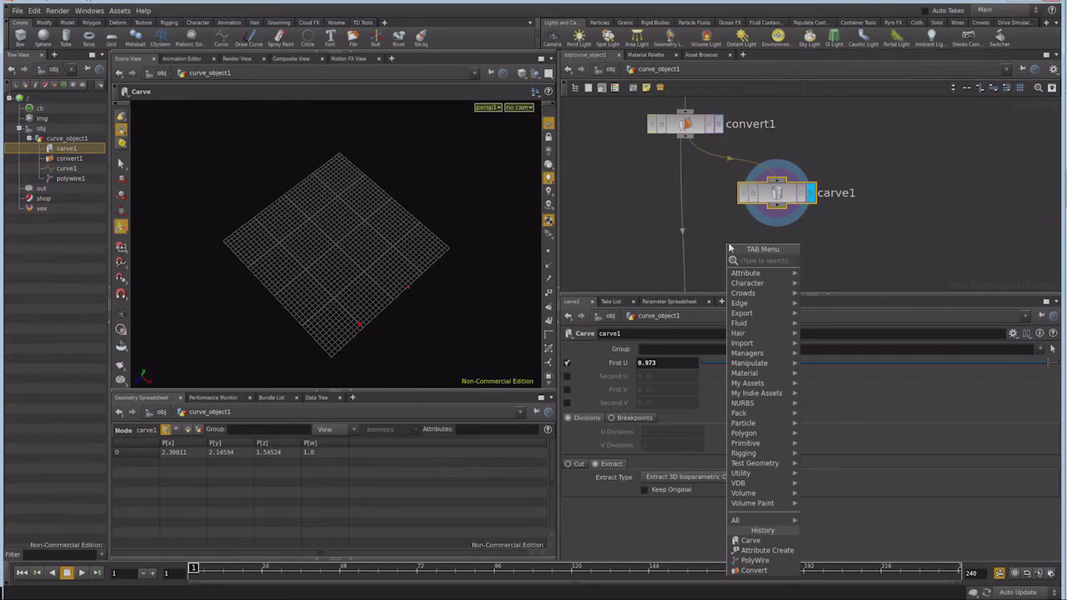
# Add an Attribute Transfer node and insert it on the wire coming from convert1.
pyautogui.write('attr')
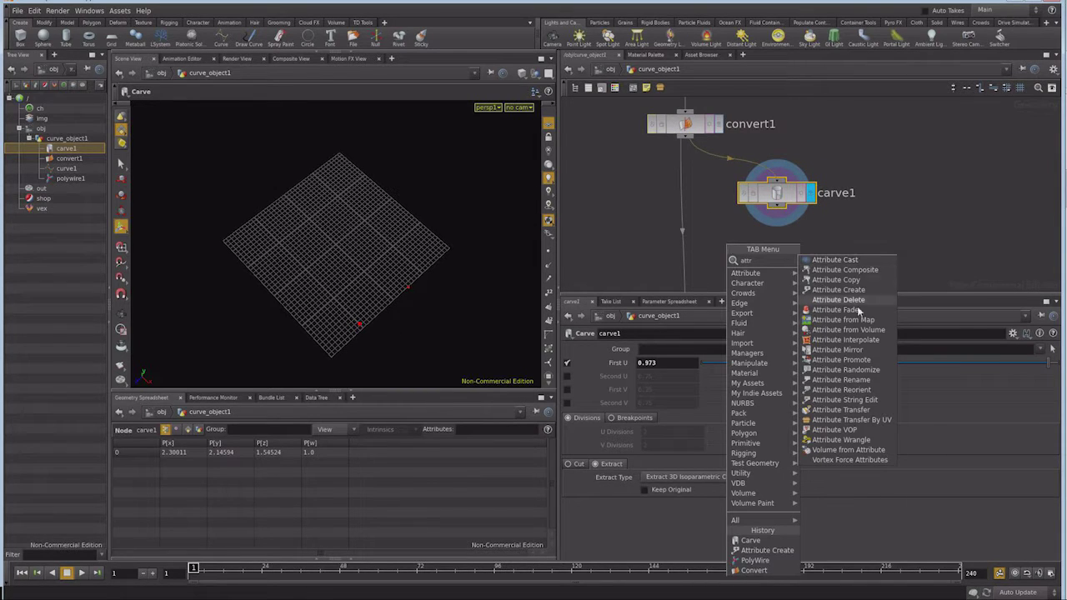
pyautogui.click(866, 411)
pyautogui.click(771, 251)
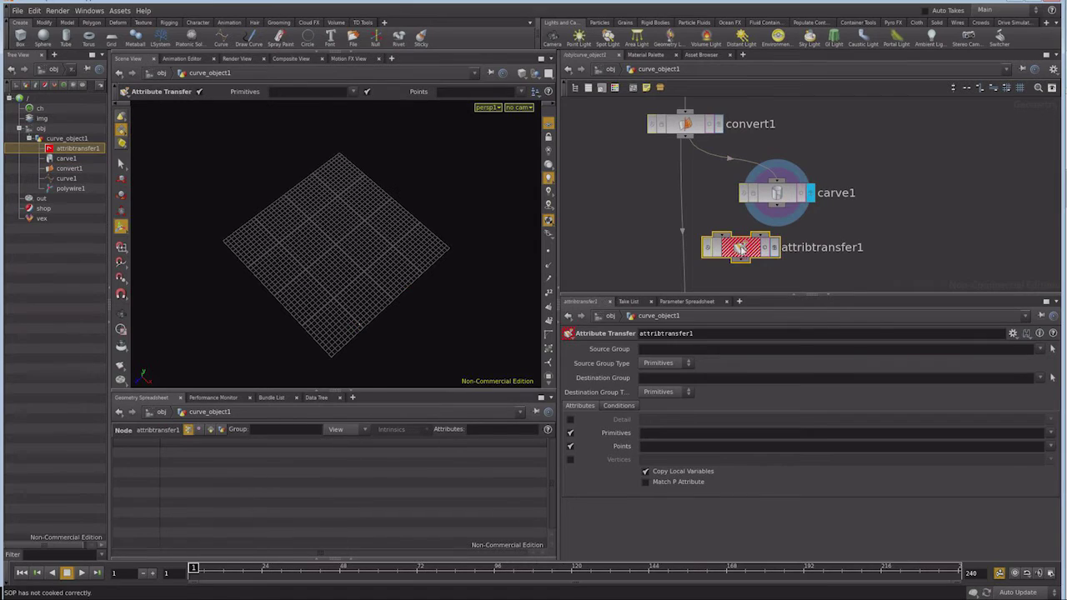
pyautogui.moveTo(734, 247); pyautogui.dragTo(764, 265)
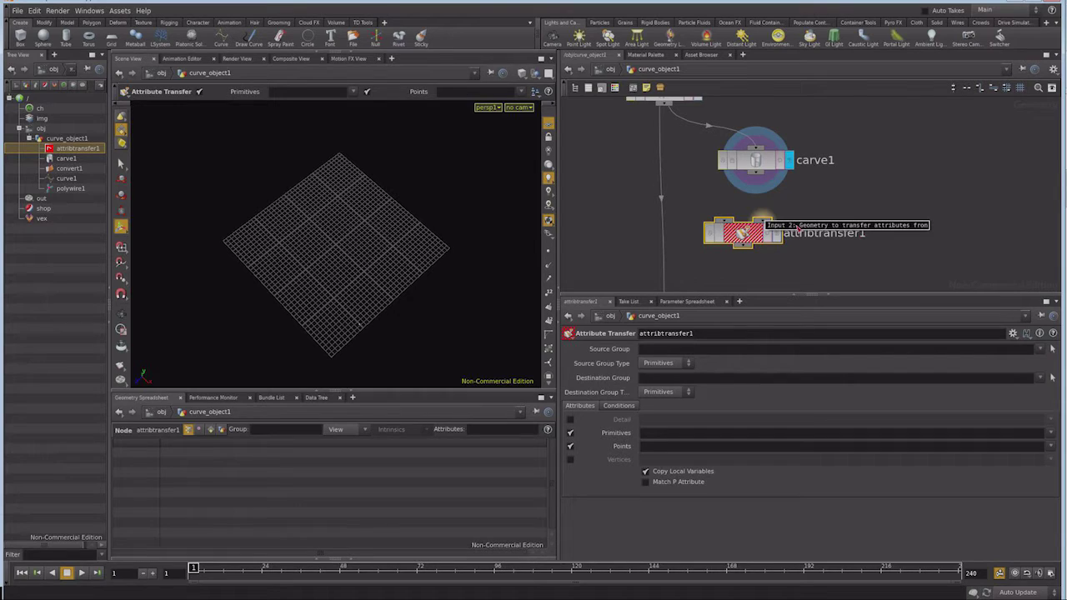
pyautogui.moveTo(742, 233); pyautogui.dragTo(664, 247)
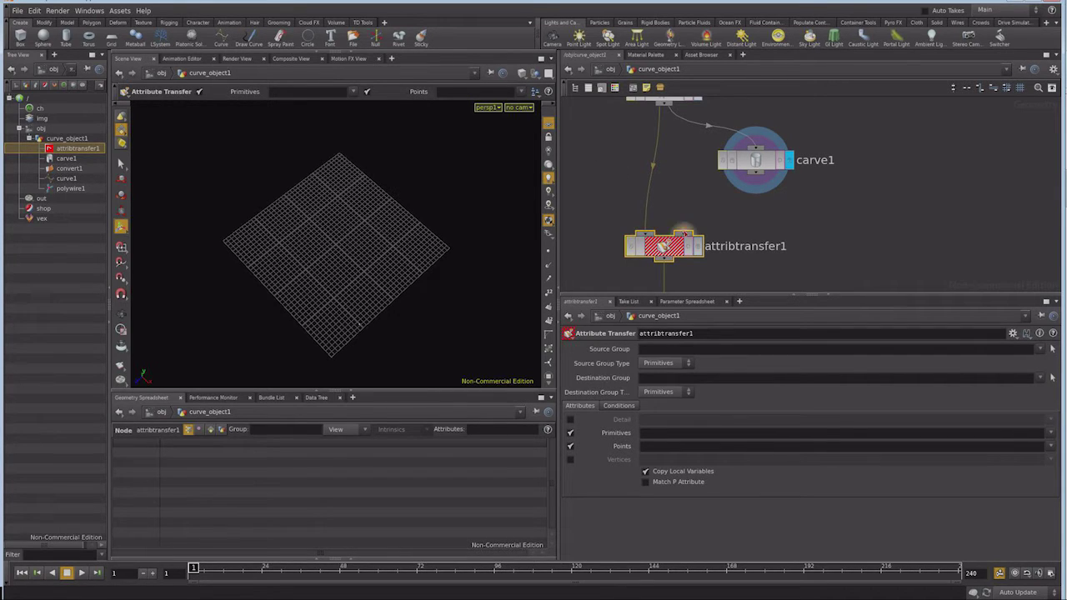
pyautogui.moveTo(673, 125); pyautogui.dragTo(671, 164, button='middle')
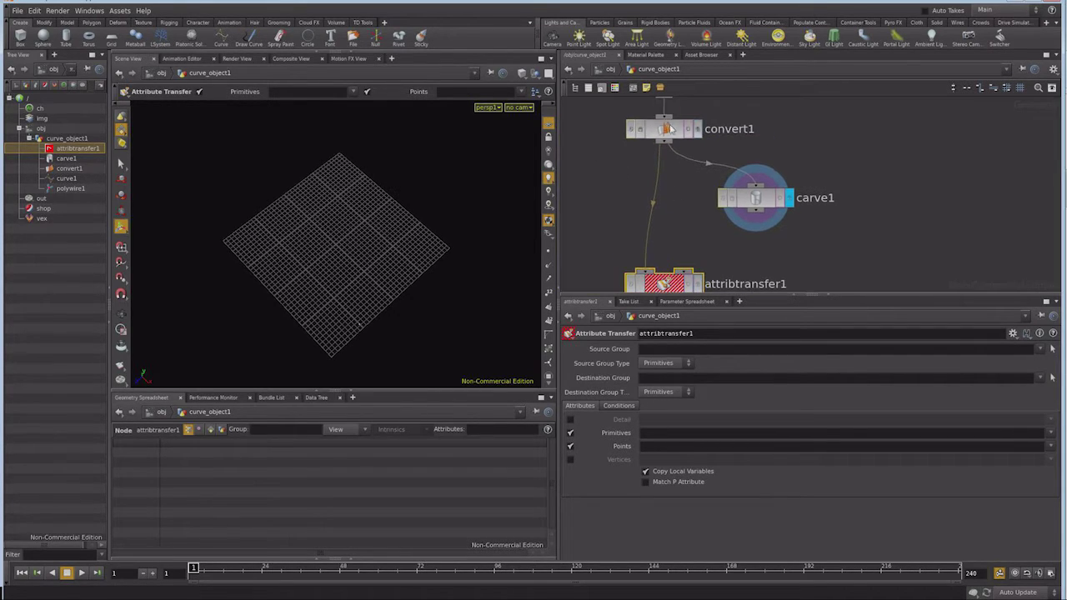
# Connect carve1 to attribtransfer1's second input, display it, and move polywire1 below.
pyautogui.moveTo(682, 249); pyautogui.dragTo(683, 199, button='middle')
pyautogui.moveTo(683, 222); pyautogui.dragTo(754, 164)
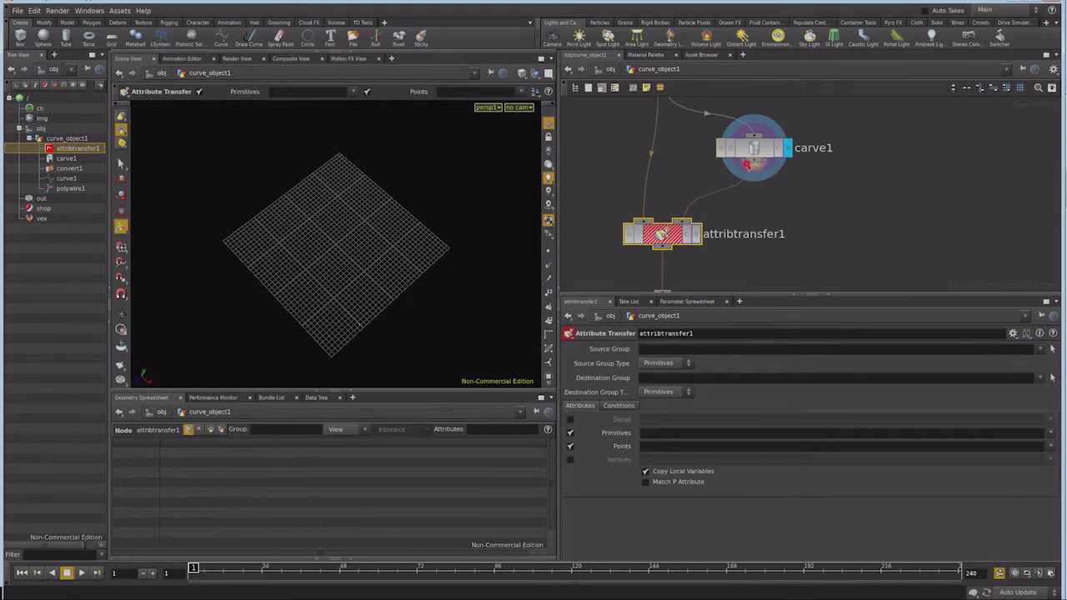
pyautogui.moveTo(731, 203); pyautogui.dragTo(800, 165, button='middle')
pyautogui.click(741, 196)
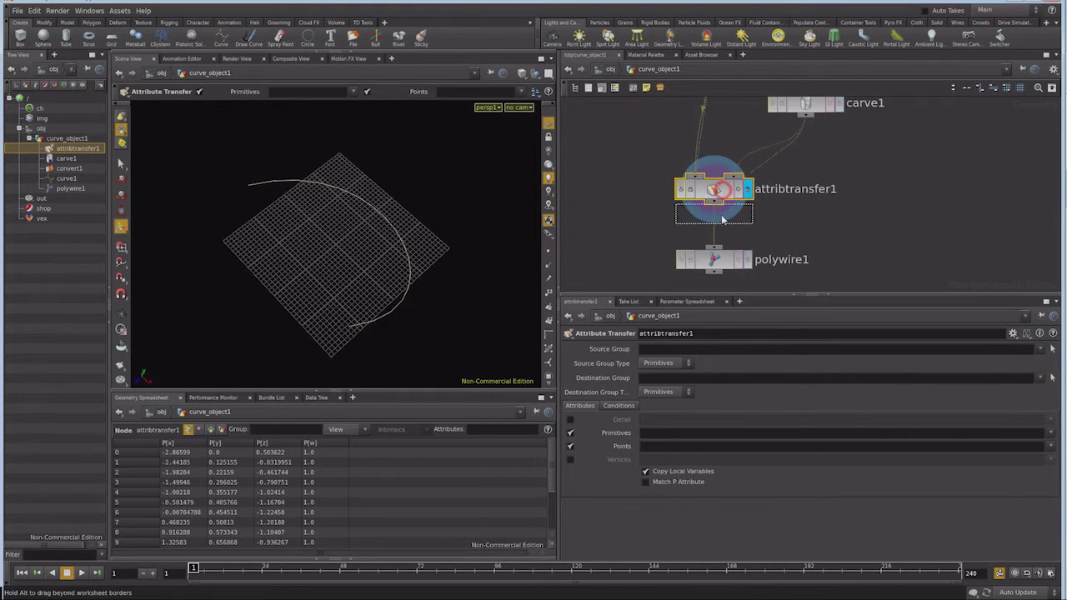
pyautogui.moveTo(796, 211); pyautogui.dragTo(824, 165, button='middle')
pyautogui.moveTo(733, 196); pyautogui.dragTo(733, 250)
pyautogui.moveTo(851, 96); pyautogui.dragTo(843, 223, button='middle')
pyautogui.press('Tab')
pyautogui.write('poi')
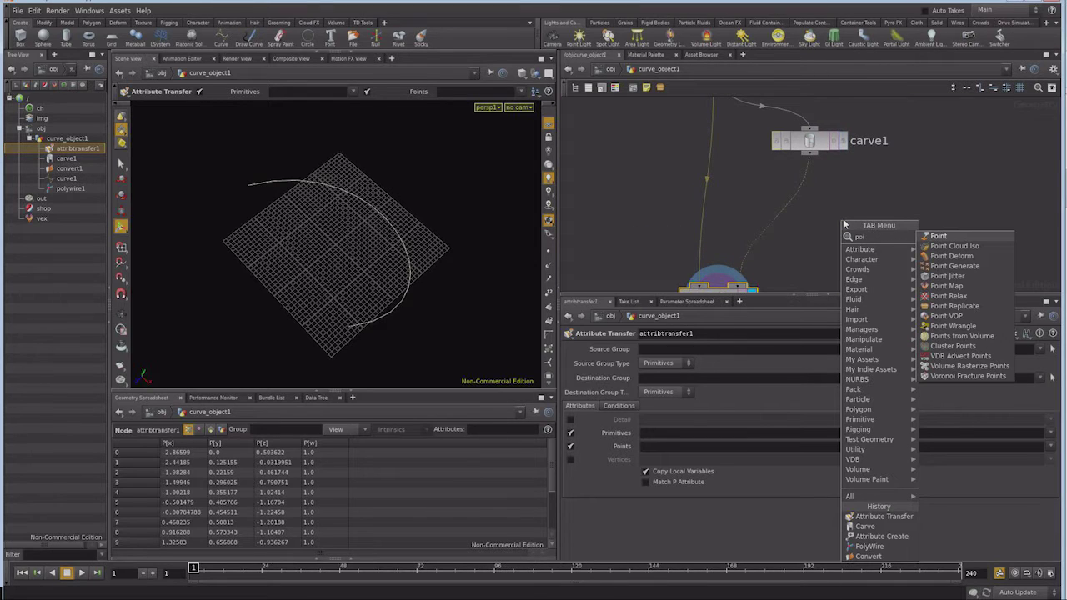
# Add point1 below convert1 with Add Color, channels deleted, and colour set to dark red.
pyautogui.click(938, 237)
pyautogui.click(696, 158)
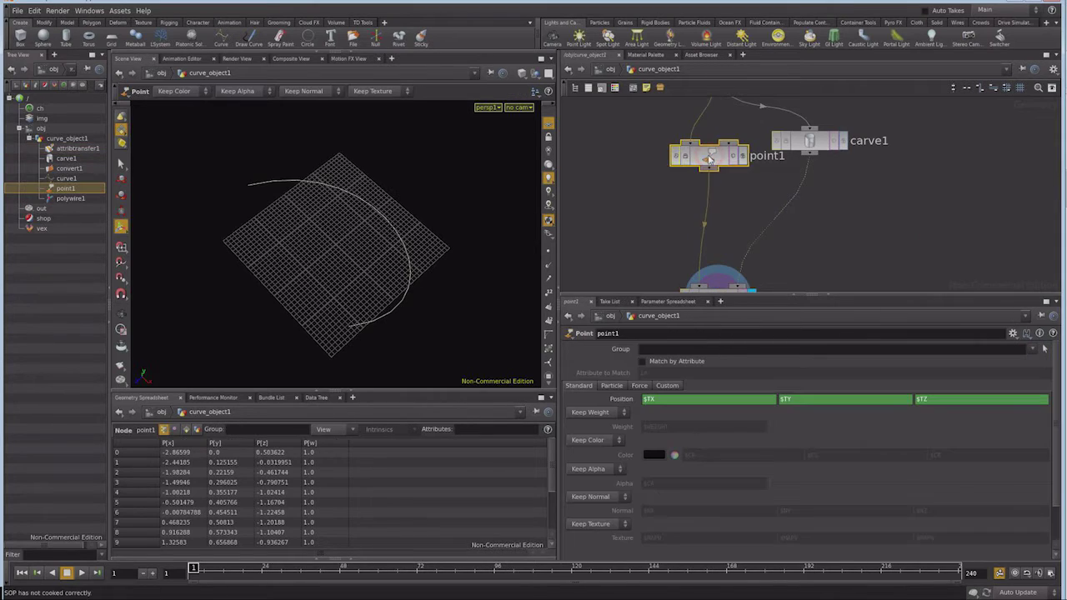
pyautogui.moveTo(700, 166); pyautogui.dragTo(712, 229, button='middle')
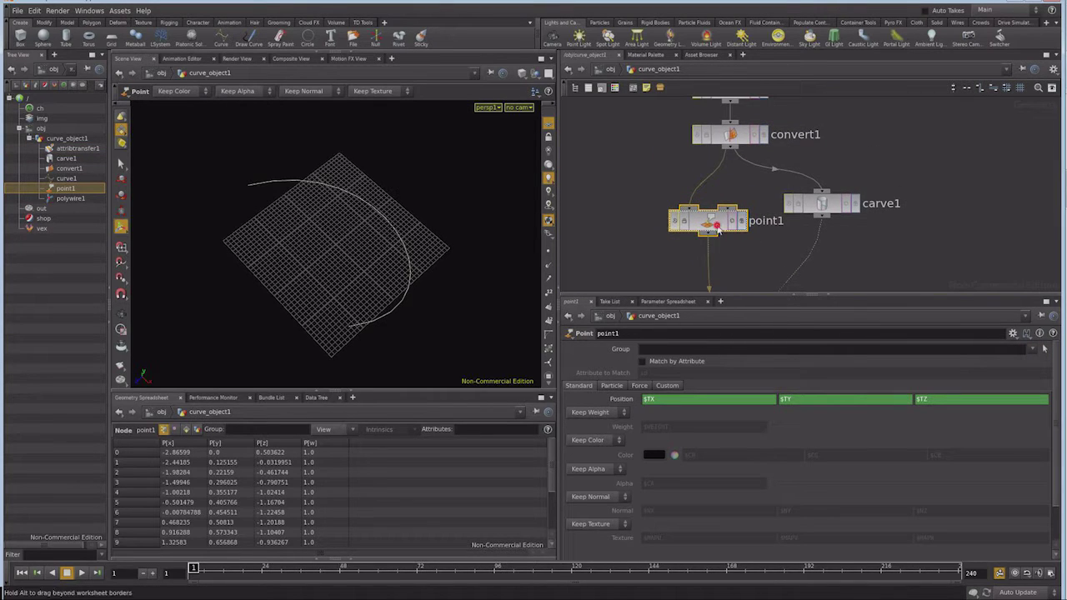
pyautogui.click(598, 442)
pyautogui.click(592, 451)
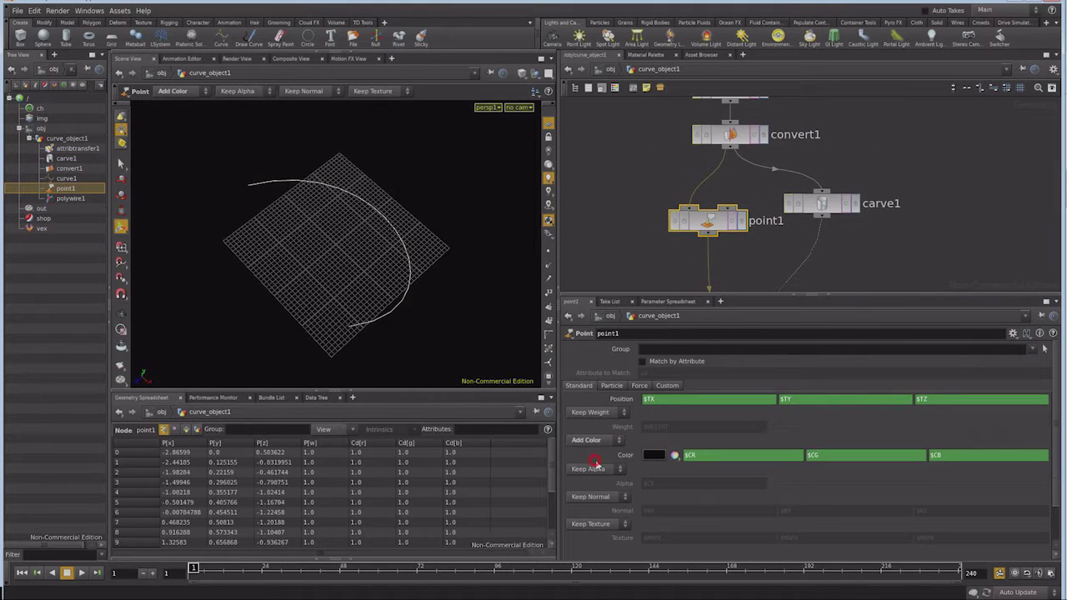
pyautogui.rightClick(620, 457)
pyautogui.click(649, 561)
pyautogui.click(654, 455)
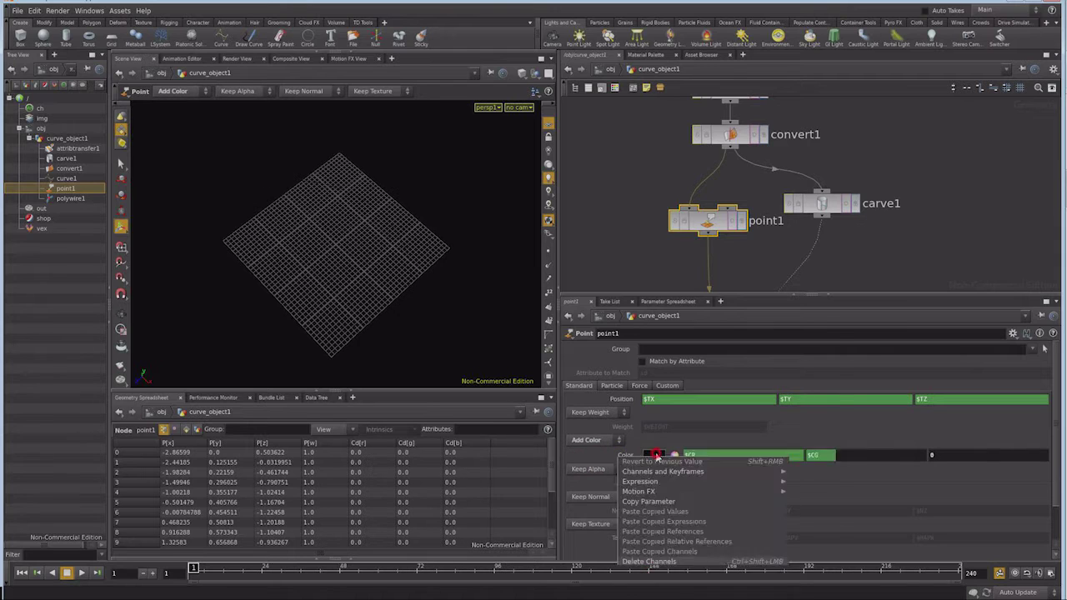
pyautogui.click(641, 392)
pyautogui.click(821, 331)
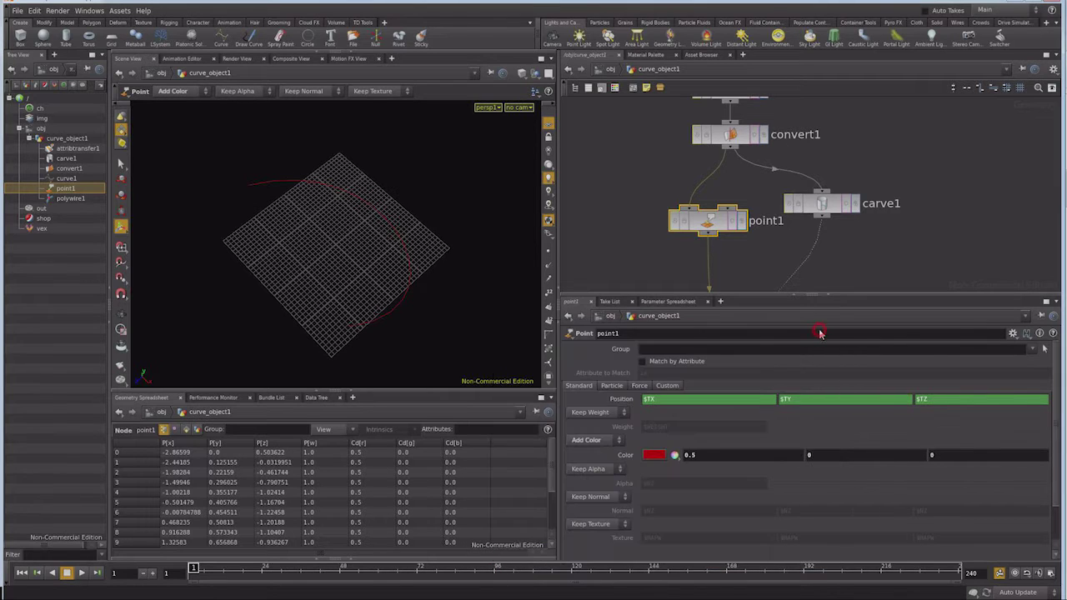
pyautogui.moveTo(878, 260); pyautogui.dragTo(810, 187, button='middle')
# Copy it as point2 under carve1 and set its colour to yellow.
pyautogui.hotkey('ctrl', 'c')
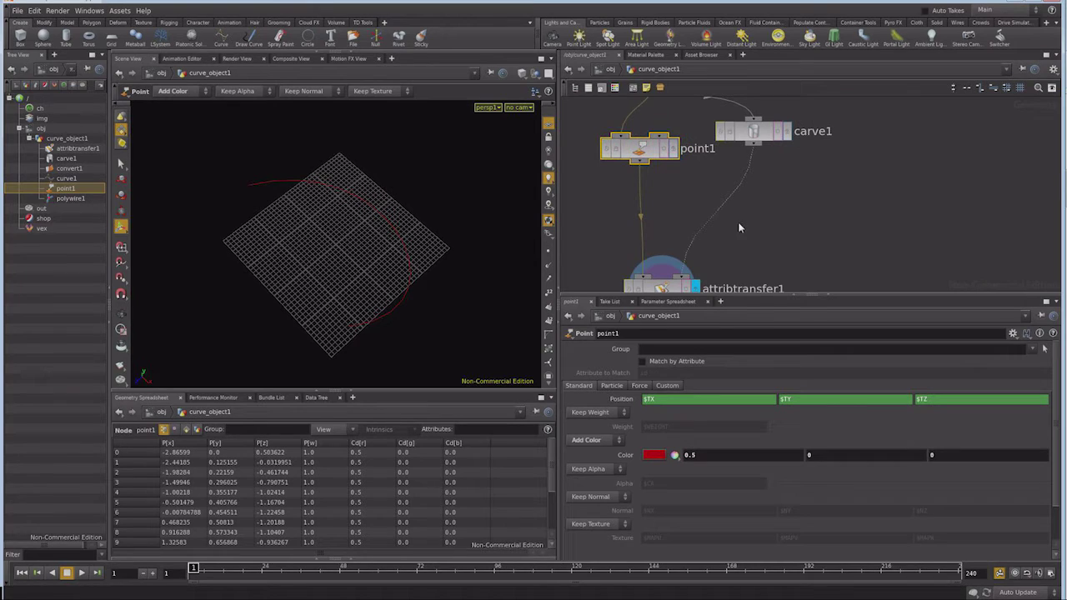
pyautogui.hotkey('ctrl', 'v')
pyautogui.moveTo(760, 239)
pyautogui.mouseDown()
pyautogui.moveTo(737, 184)
pyautogui.moveTo(756, 205)
pyautogui.mouseUp()
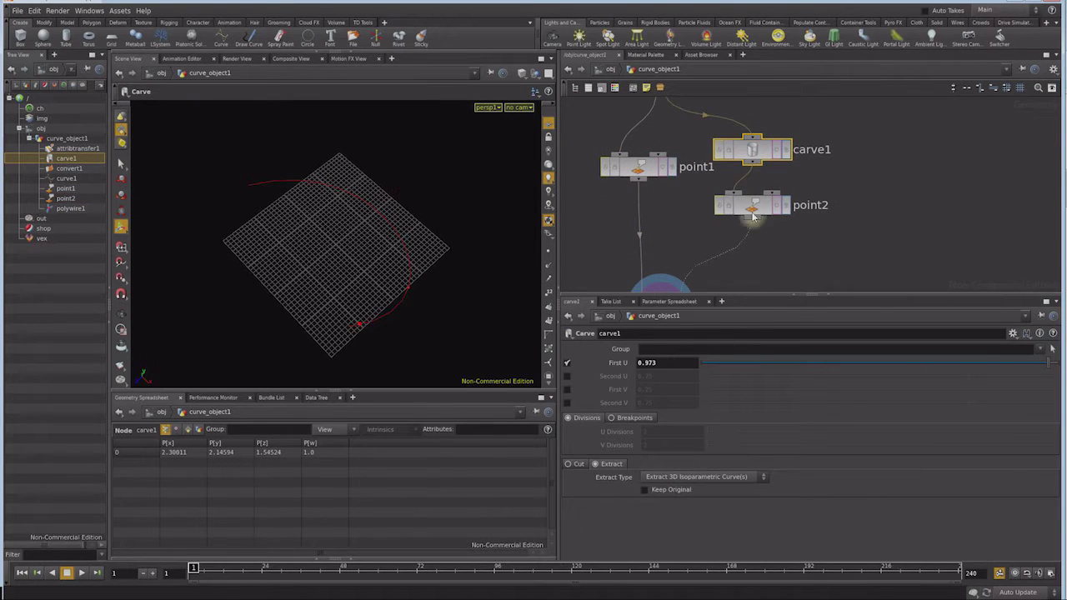
pyautogui.click(757, 210)
pyautogui.click(651, 457)
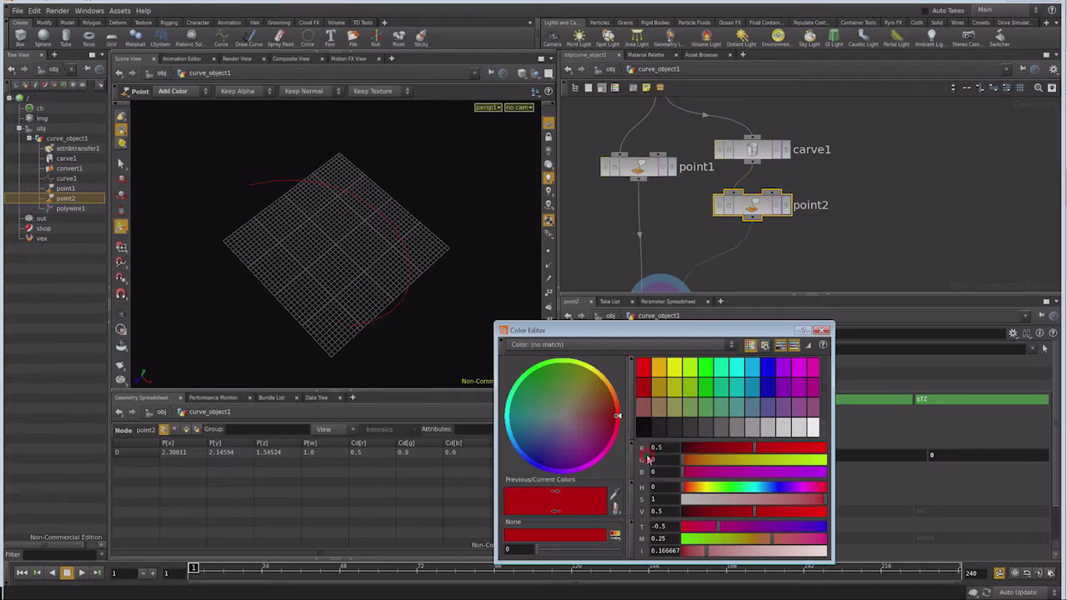
pyautogui.click(675, 372)
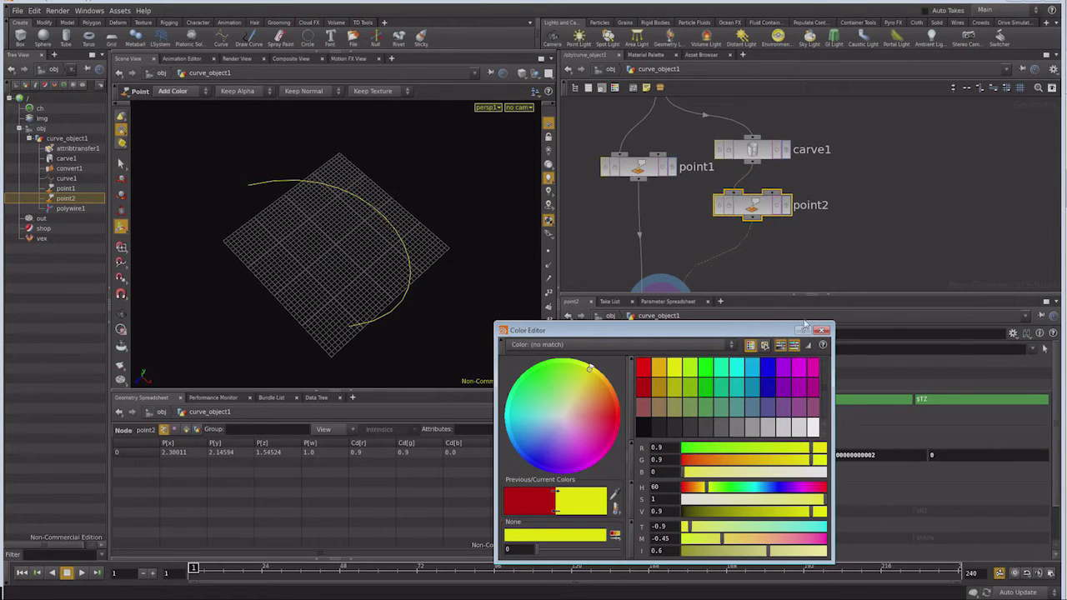
pyautogui.click(821, 330)
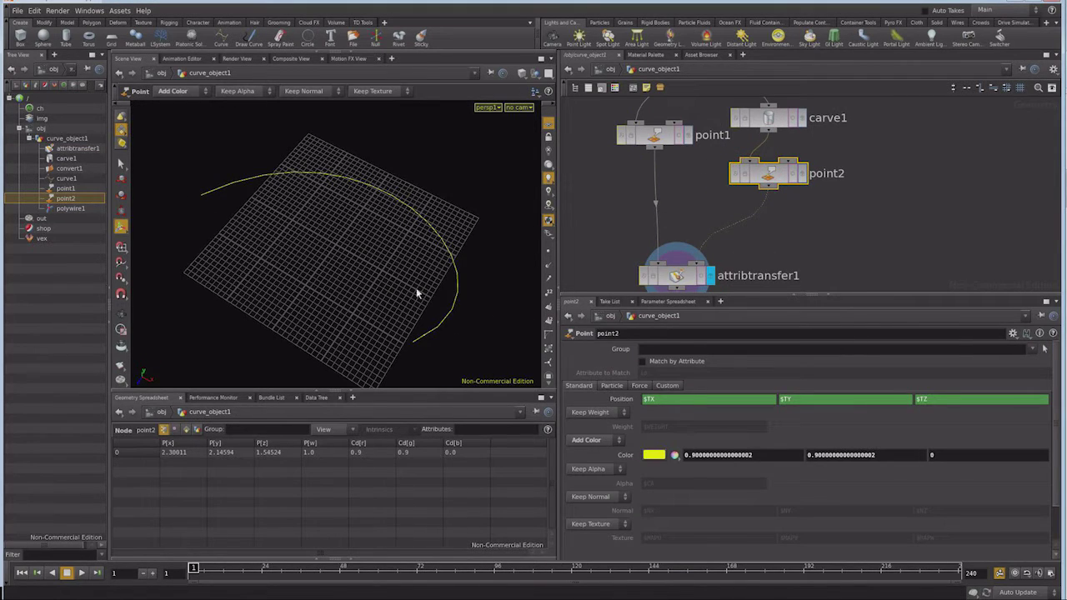
pyautogui.press('Down')
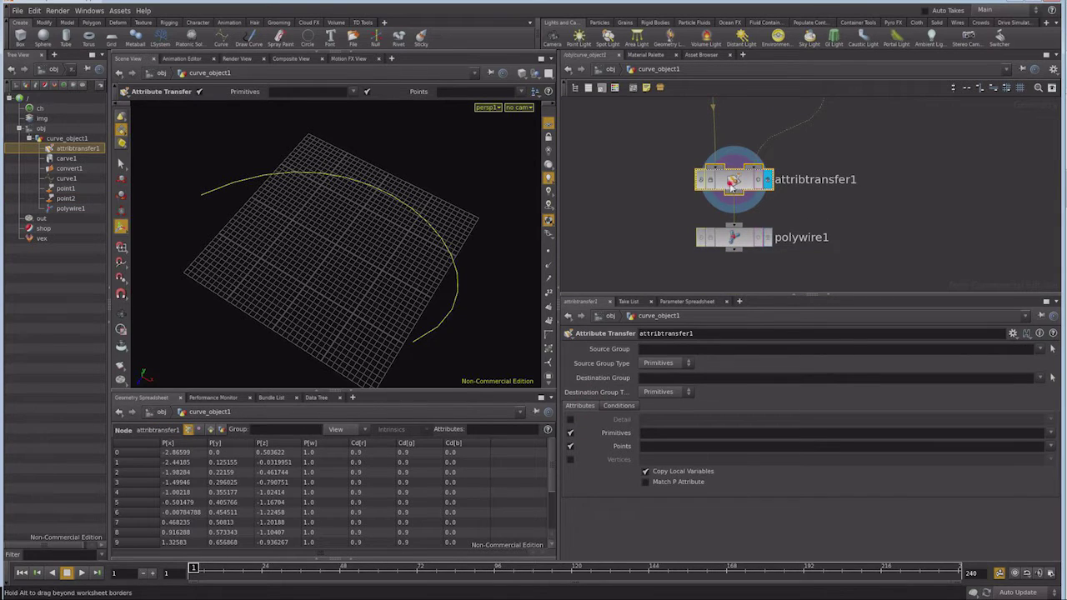
# Lower attribtransfer1's Distance Threshold to 0.37 and set carve1's First U to 0.891.
pyautogui.click(618, 405)
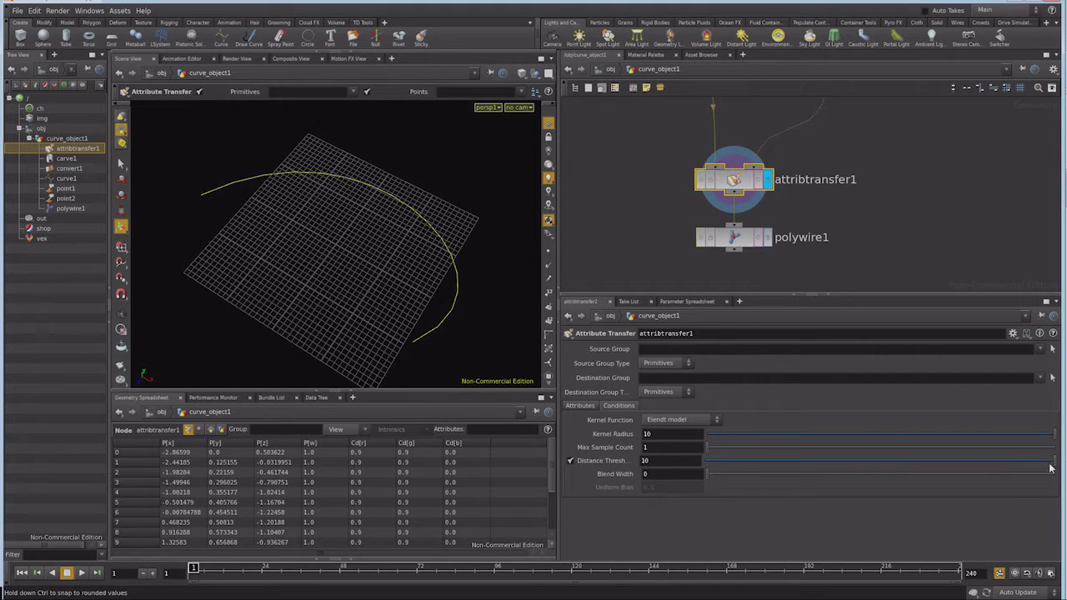
pyautogui.moveTo(1054, 468); pyautogui.dragTo(705, 479)
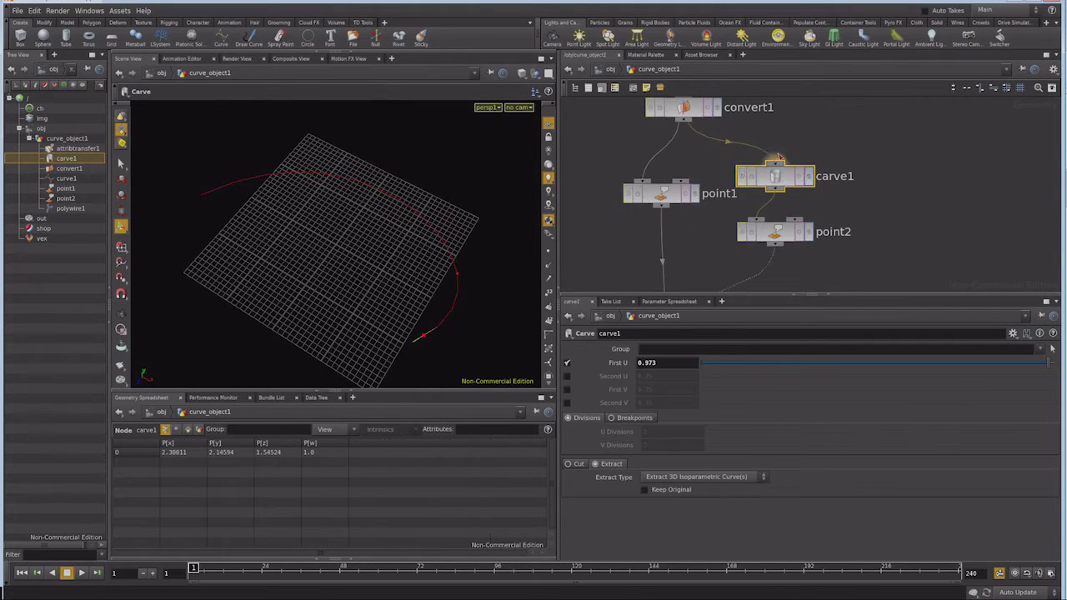
pyautogui.moveTo(1046, 364); pyautogui.dragTo(1057, 367)
pyautogui.moveTo(1055, 365)
pyautogui.mouseDown()
pyautogui.moveTo(717, 379)
pyautogui.moveTo(998, 377)
pyautogui.mouseUp()
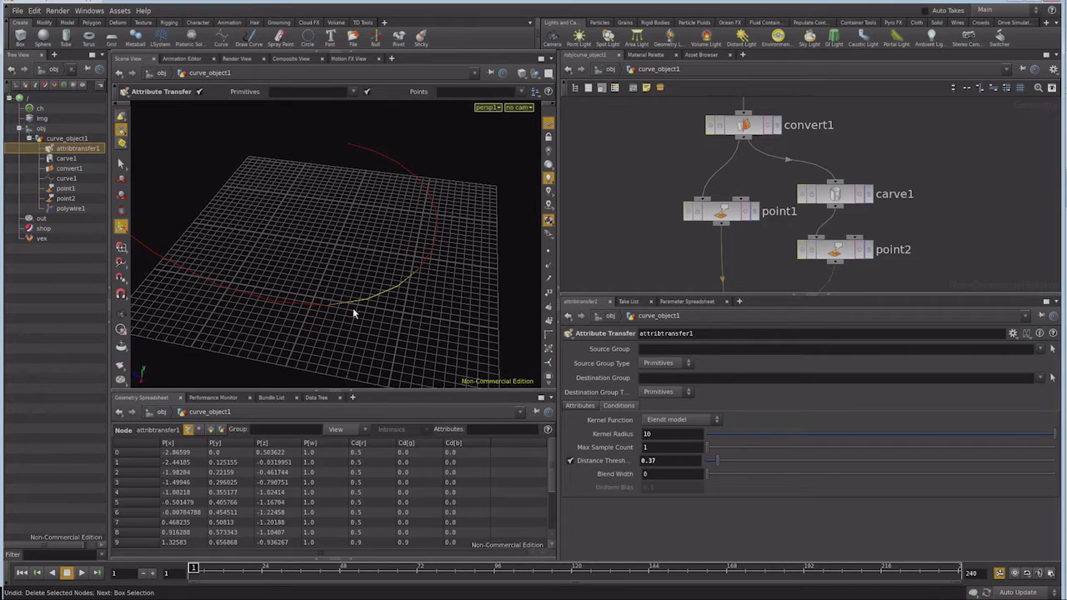
pyautogui.press('Escape')
pyautogui.moveTo(371, 317)
pyautogui.mouseDown()
pyautogui.moveTo(374, 231)
pyautogui.moveTo(356, 310)
pyautogui.mouseUp()
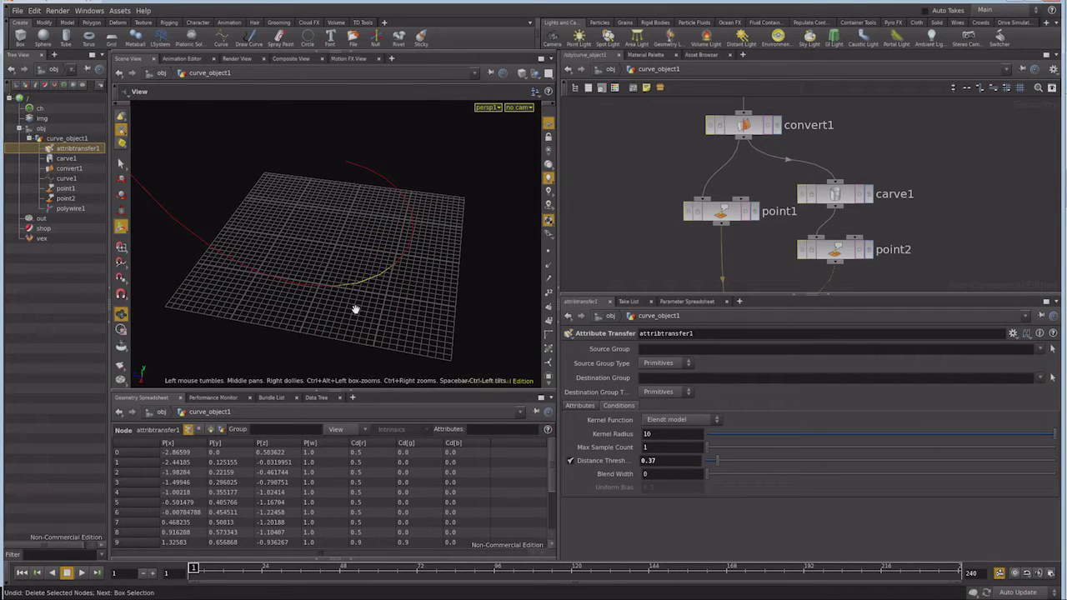
# Delete the point1 and point2 nodes and reposition convert1 above carve1.
pyautogui.press('Return')
pyautogui.click(721, 211)
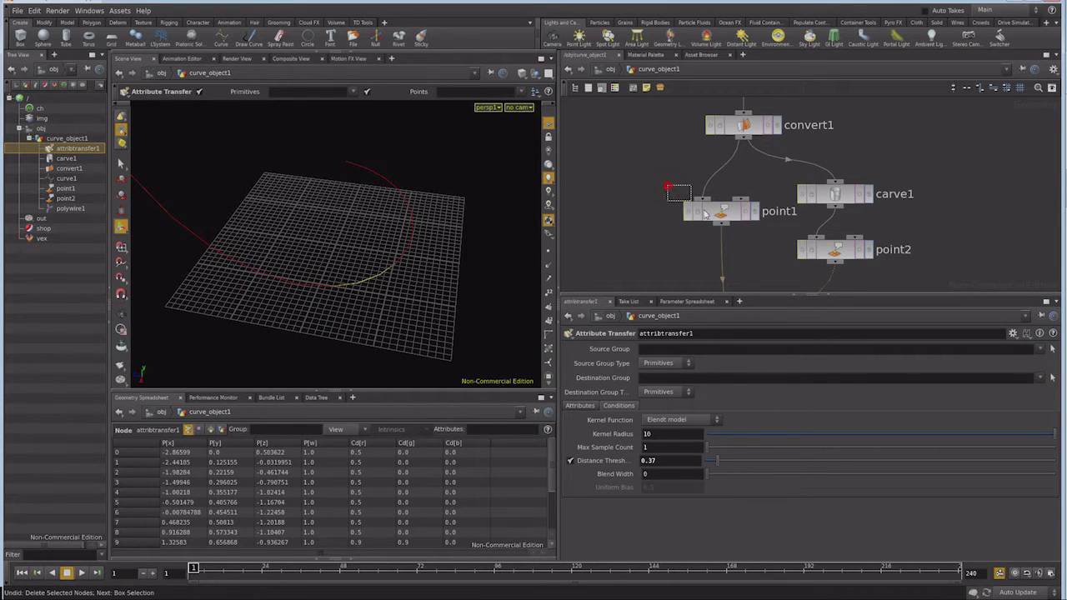
pyautogui.press('Delete')
pyautogui.moveTo(774, 239); pyautogui.dragTo(875, 265)
pyautogui.press('Delete')
pyautogui.moveTo(874, 264)
pyautogui.mouseDown(button='middle')
pyautogui.moveTo(859, 223)
pyautogui.moveTo(852, 253)
pyautogui.mouseUp(button='middle')
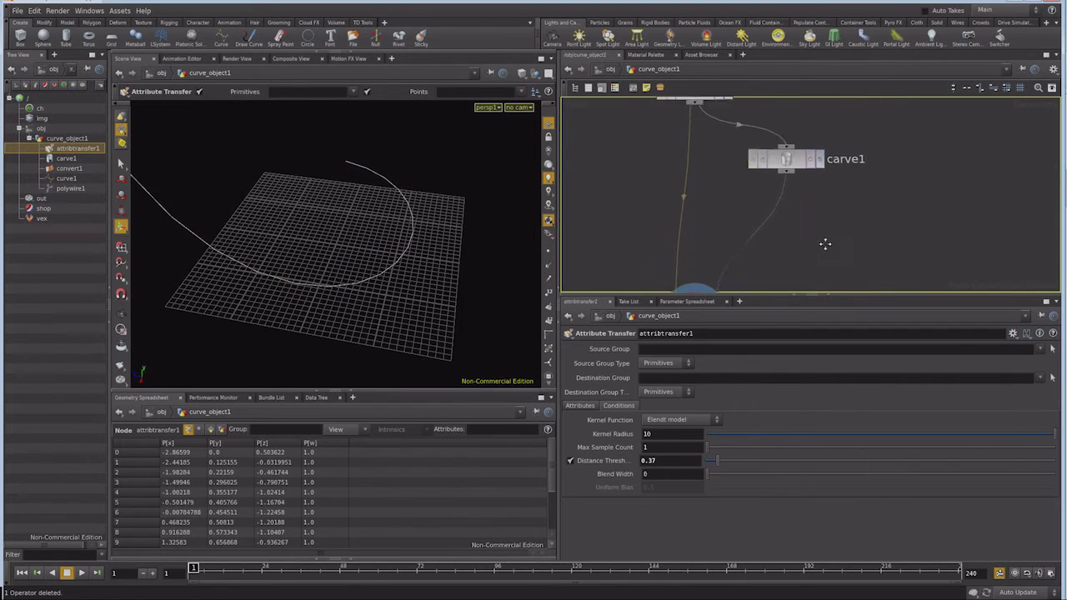
pyautogui.moveTo(691, 112); pyautogui.dragTo(685, 134)
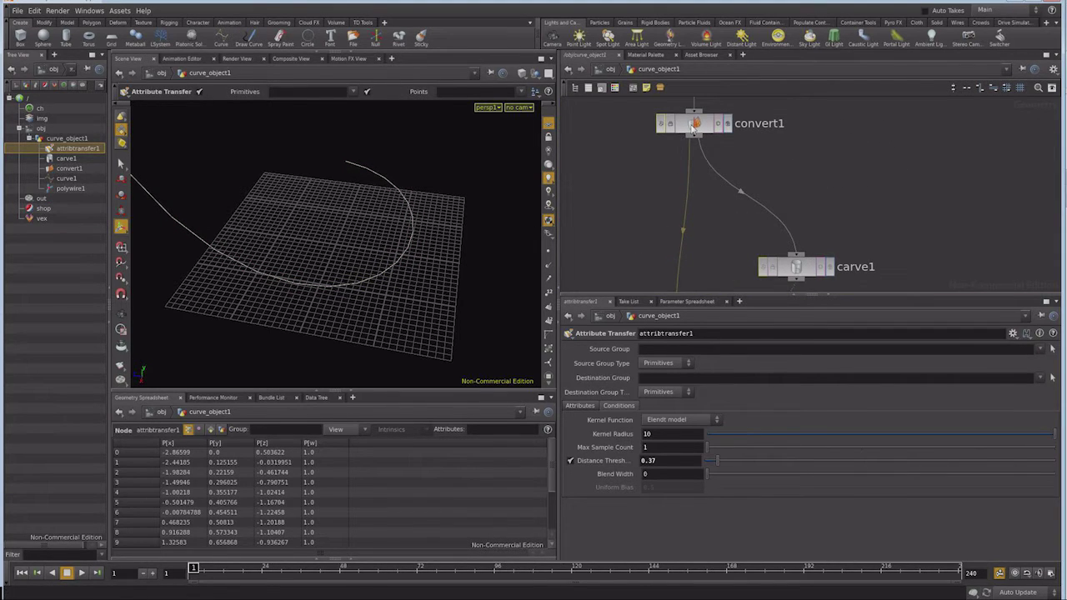
pyautogui.click(694, 125)
pyautogui.moveTo(724, 180); pyautogui.dragTo(741, 181, button='middle')
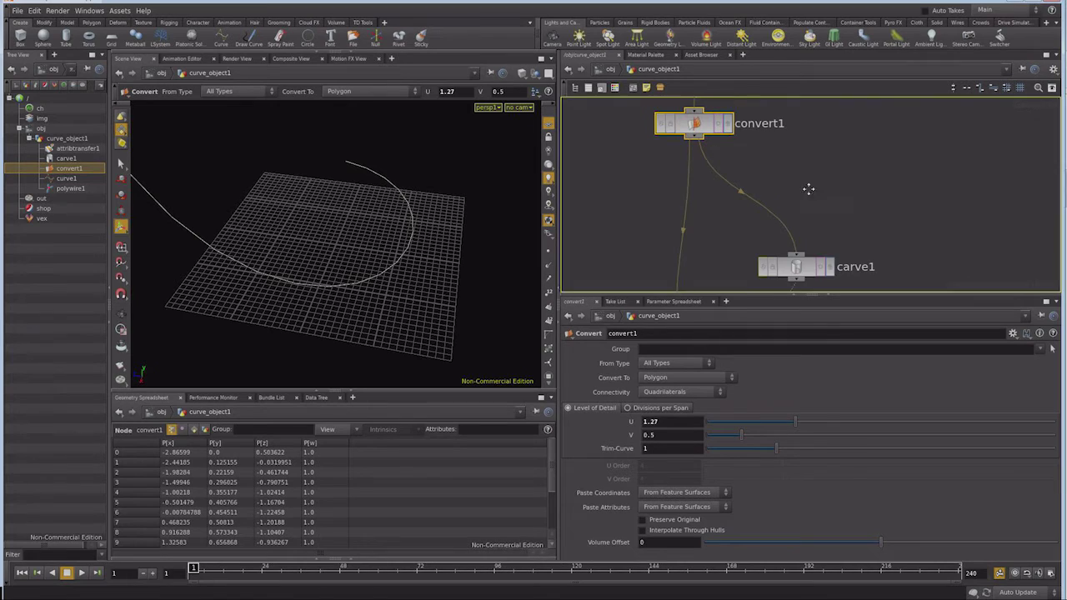
pyautogui.press('Tab')
pyautogui.write('wr')
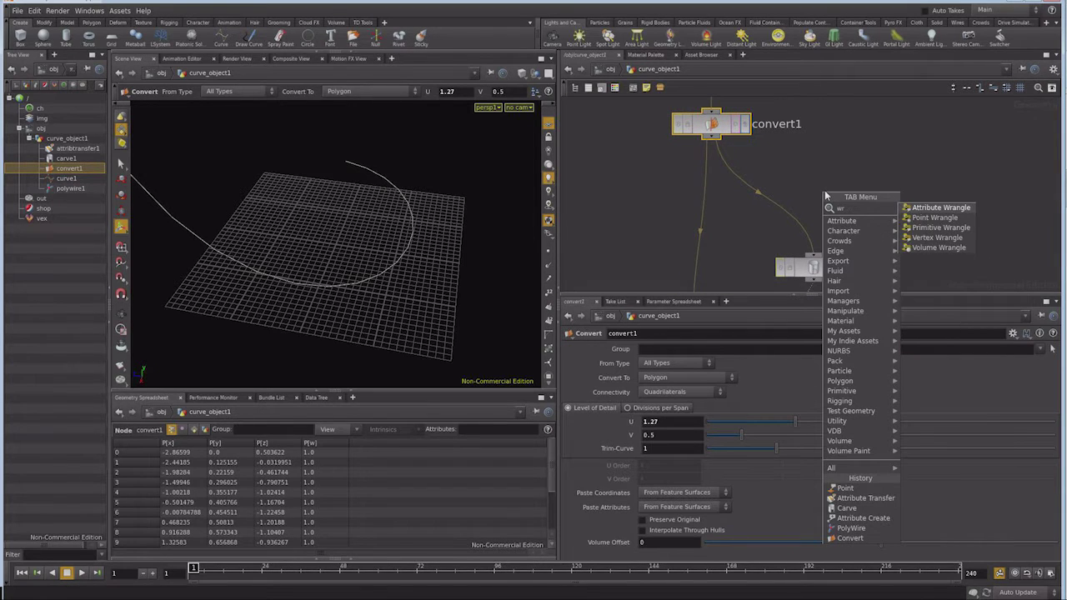
pyautogui.click(933, 218)
pyautogui.click(703, 240)
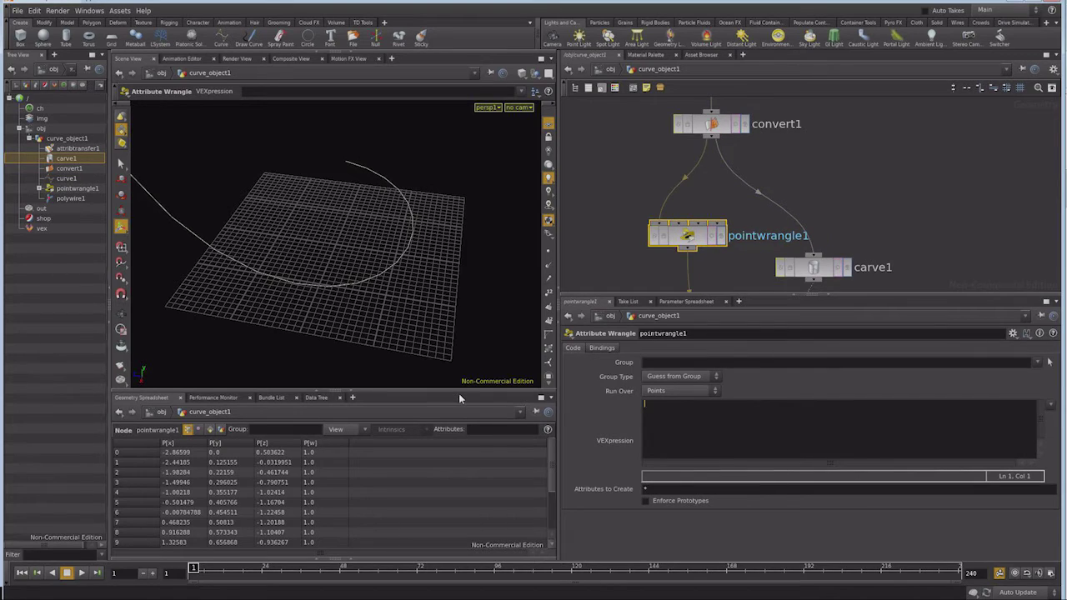
pyautogui.write('@width=0')
pyautogui.write('.5')
pyautogui.write(';')
pyautogui.moveTo(594, 275); pyautogui.dragTo(656, 132, button='middle')
pyautogui.click(802, 260)
pyautogui.moveTo(310, 234)
pyautogui.keyDown('alt'); pyautogui.mouseDown()
pyautogui.moveTo(374, 233)
pyautogui.moveTo(428, 285)
pyautogui.mouseUp(); pyautogui.keyUp('alt')
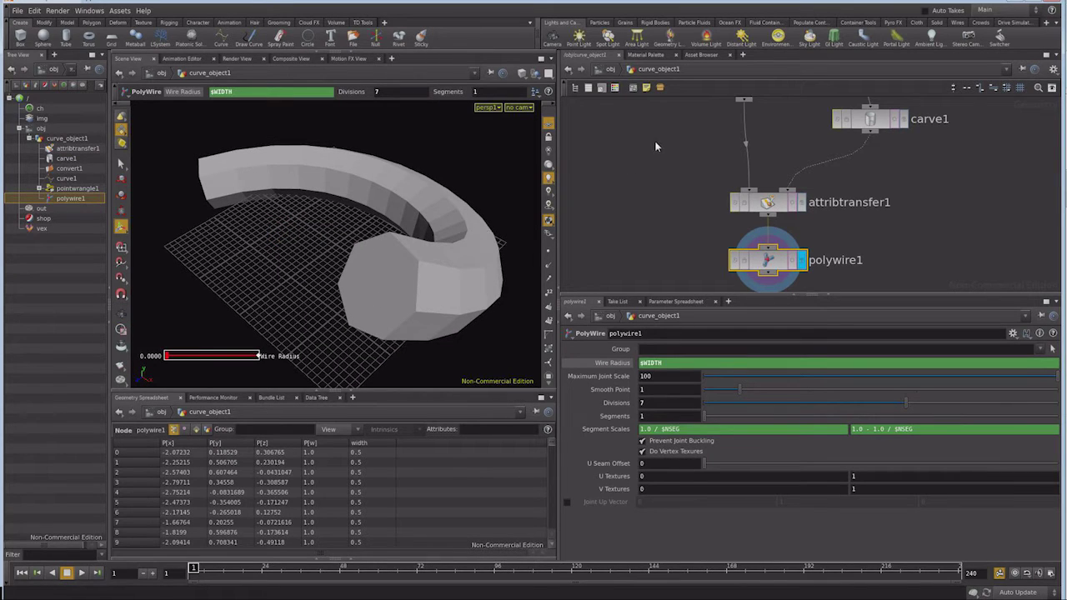
pyautogui.moveTo(653, 140); pyautogui.dragTo(638, 243, button='middle')
pyautogui.click(729, 190)
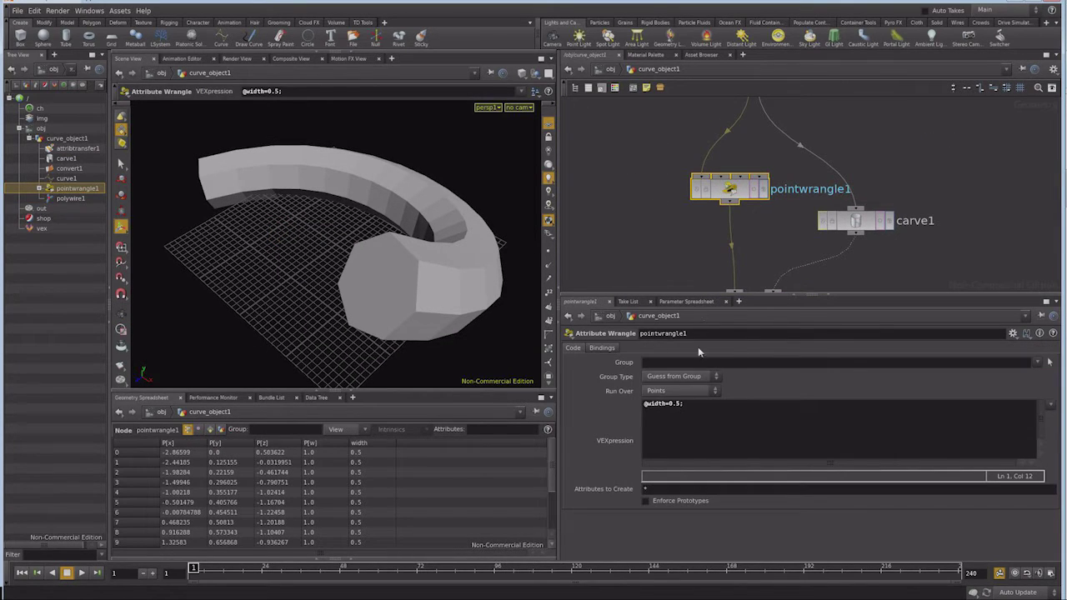
pyautogui.click(677, 404)
# Set width 0.1, add pointwrangle2 with width 0.3 before carve1, and shift First U to 0.931.
pyautogui.click(675, 210)
pyautogui.moveTo(616, 275); pyautogui.dragTo(573, 258, button='middle')
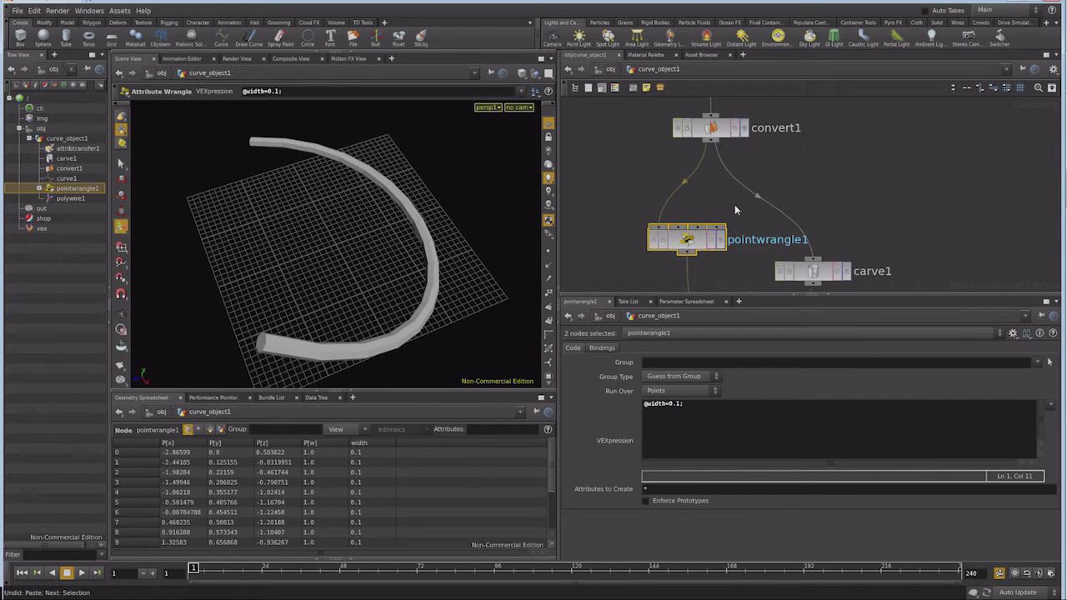
pyautogui.moveTo(686, 240)
pyautogui.keyDown('alt'); pyautogui.mouseDown()
pyautogui.moveTo(781, 250)
pyautogui.moveTo(793, 234)
pyautogui.mouseUp(); pyautogui.keyUp('alt')
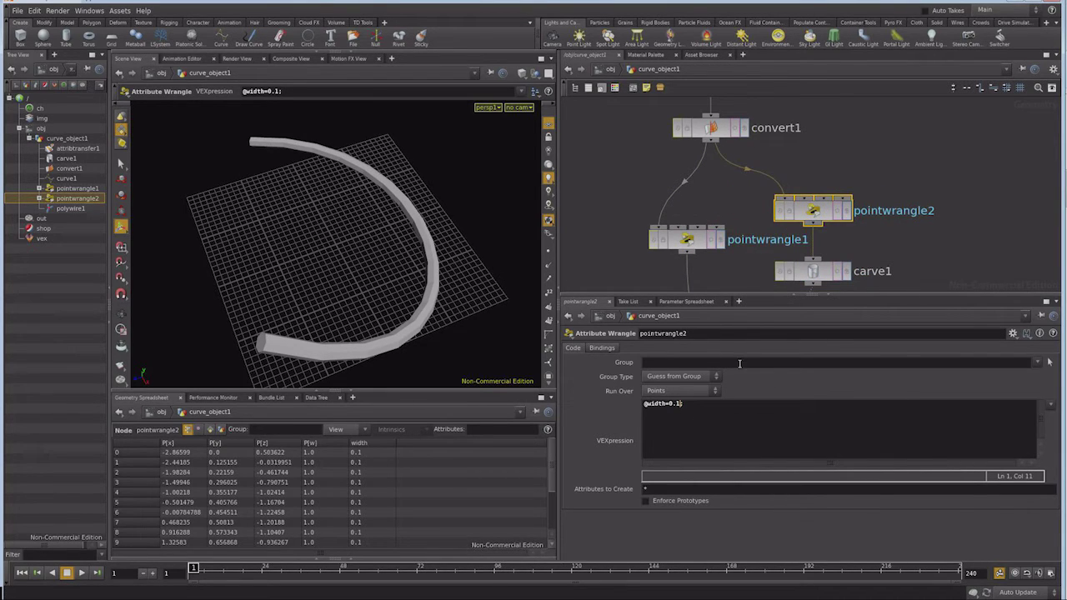
pyautogui.write('3')
pyautogui.click(901, 159)
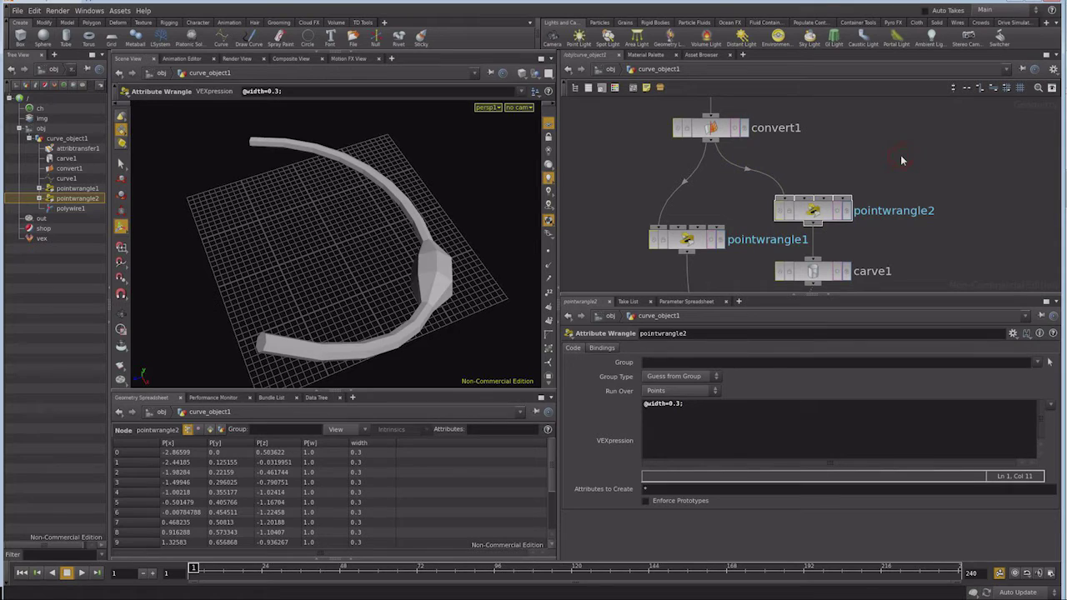
pyautogui.moveTo(423, 317); pyautogui.dragTo(472, 270)
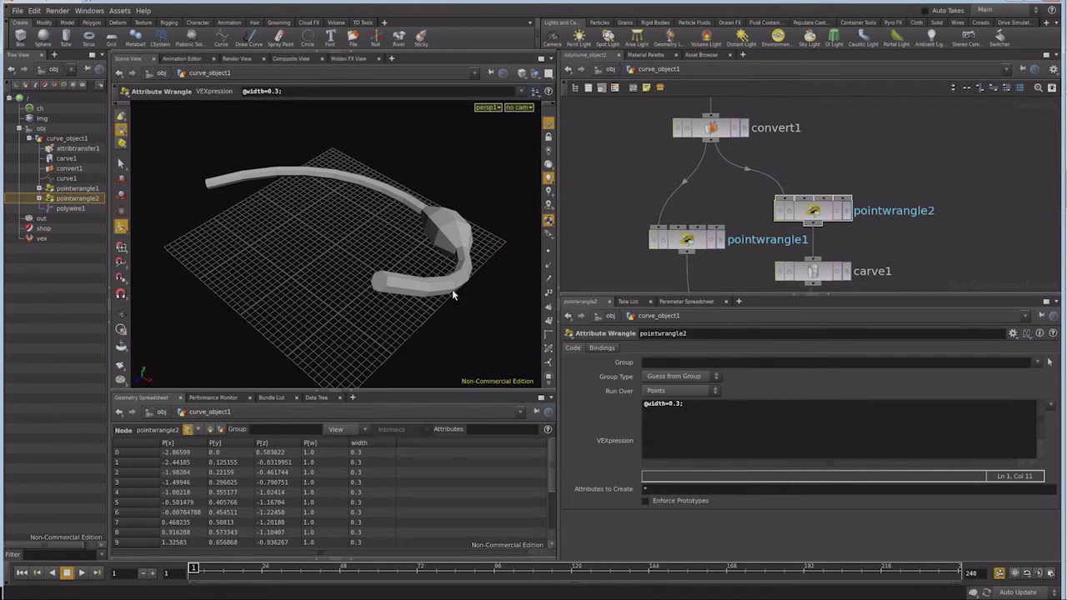
pyautogui.click(812, 271)
pyautogui.moveTo(774, 361)
pyautogui.mouseDown()
pyautogui.moveTo(982, 368)
pyautogui.moveTo(911, 365)
pyautogui.mouseUp()
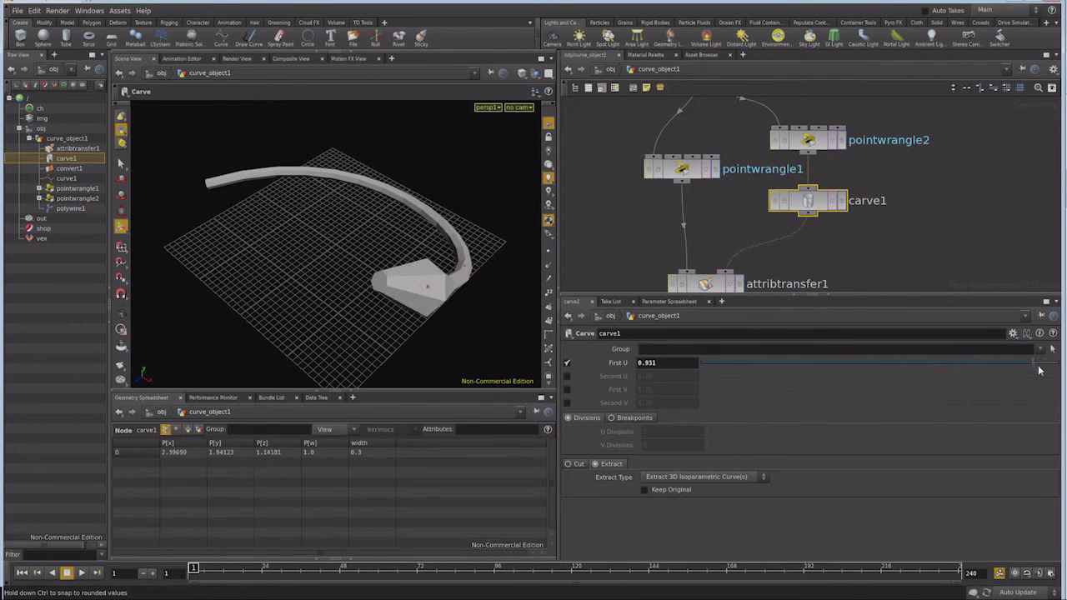
# Set carve1's First U to 0, then orbit and zoom to inspect the tube's thick start.
pyautogui.moveTo(911, 365); pyautogui.dragTo(701, 364)
pyautogui.moveTo(350, 308)
pyautogui.mouseDown()
pyautogui.moveTo(190, 314)
pyautogui.moveTo(209, 320)
pyautogui.mouseUp()
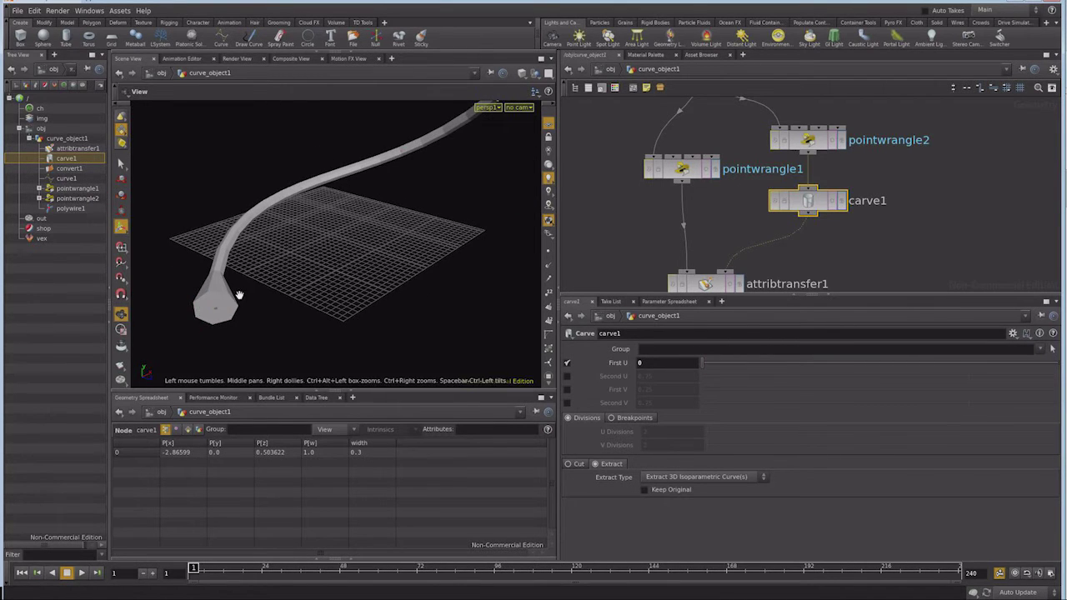
pyautogui.moveTo(240, 297); pyautogui.dragTo(231, 309)
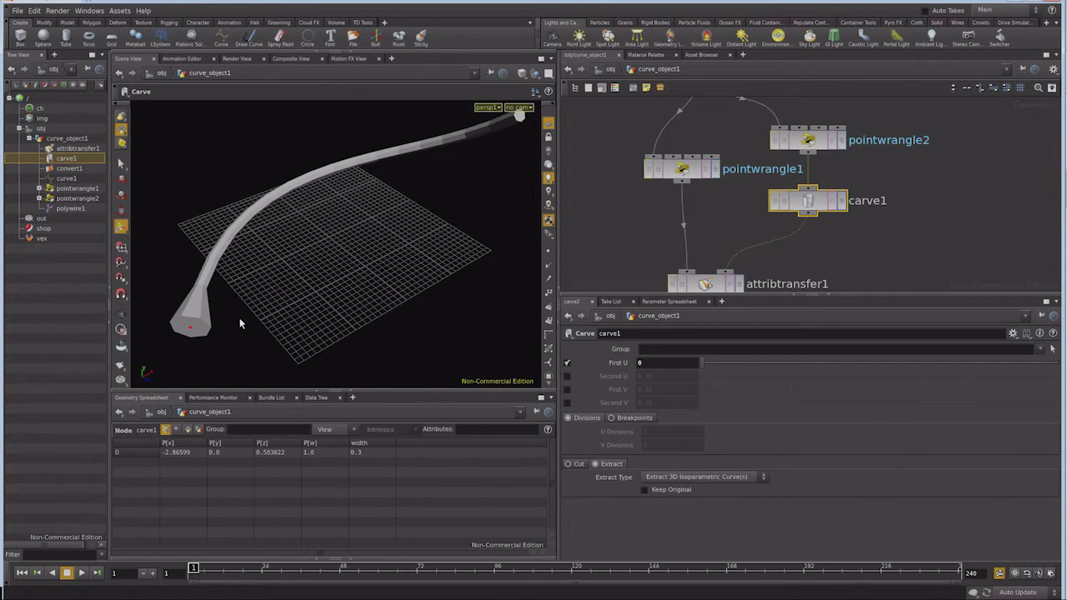
pyautogui.moveTo(164, 330); pyautogui.dragTo(302, 184)
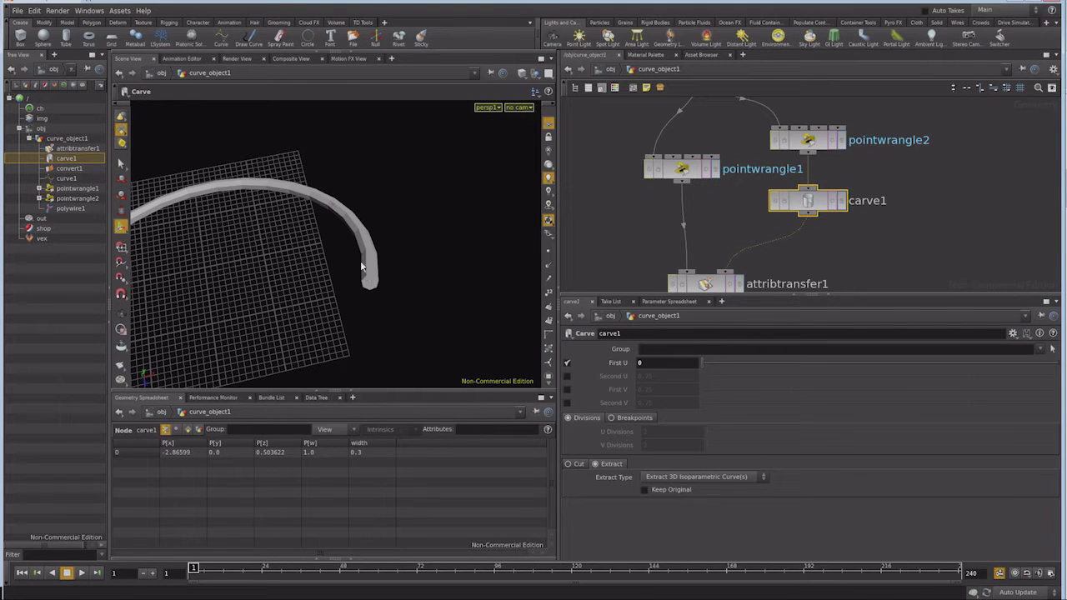
pyautogui.scroll(3, 369, 295)
pyautogui.scroll(1, 317, 245)
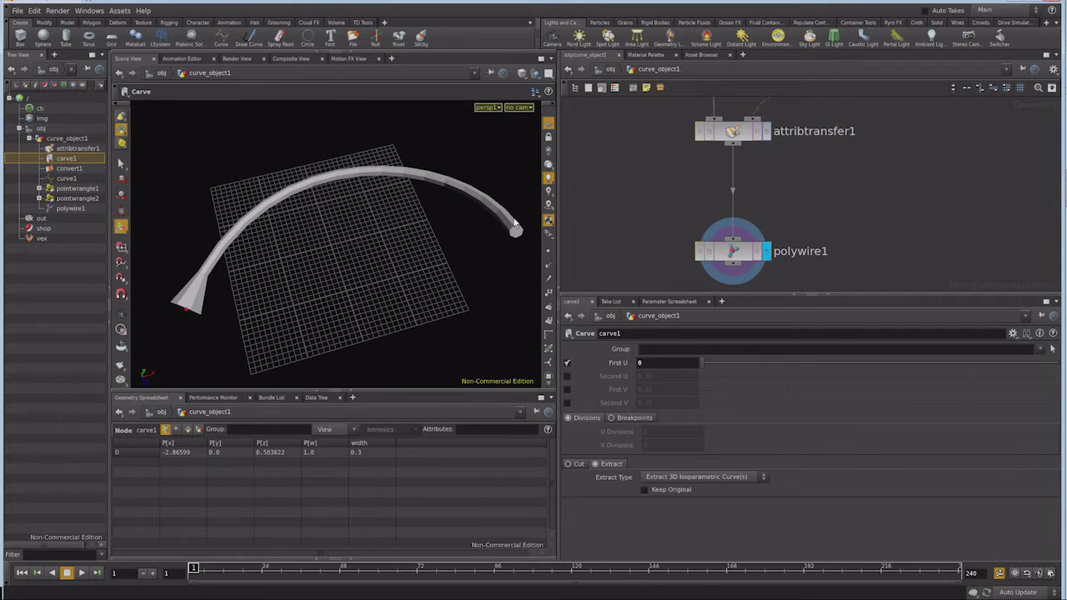
# Display attribtransfer1's curve with point markers visible.
pyautogui.click(766, 131)
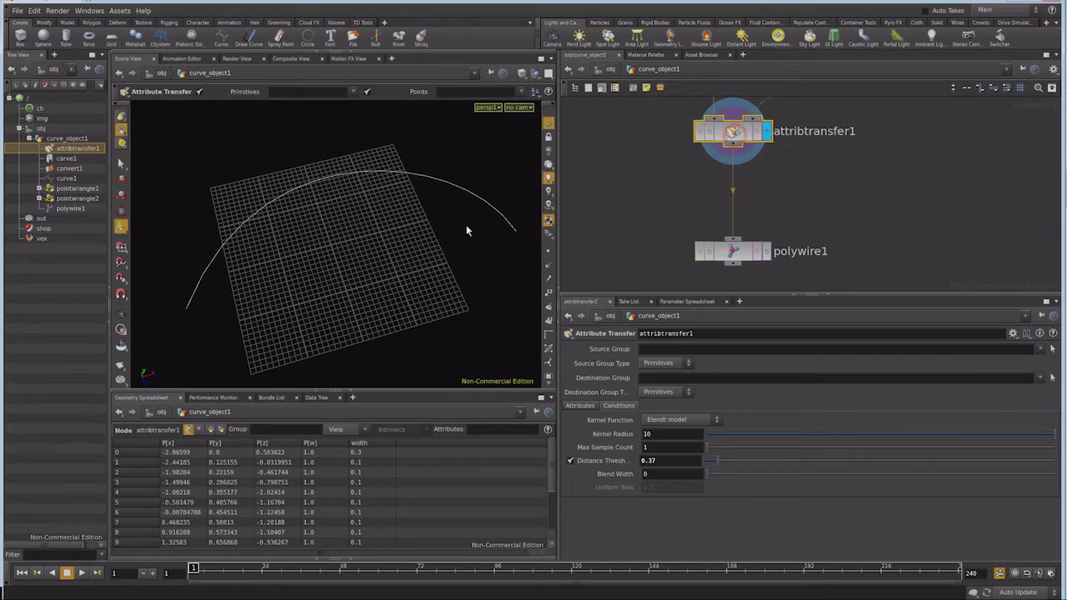
pyautogui.click(549, 250)
pyautogui.moveTo(771, 167); pyautogui.dragTo(755, 194, button='middle')
# Insert a Point Wrangle on the wire between attribtransfer1 and polywire1.
pyautogui.press('Tab')
pyautogui.write('wra')
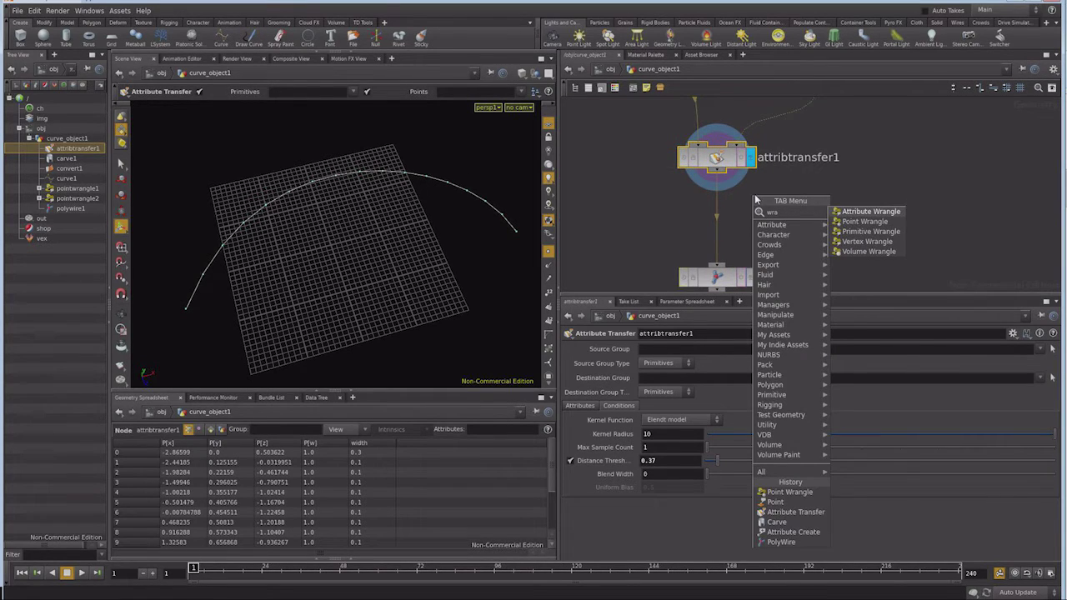
pyautogui.click(864, 221)
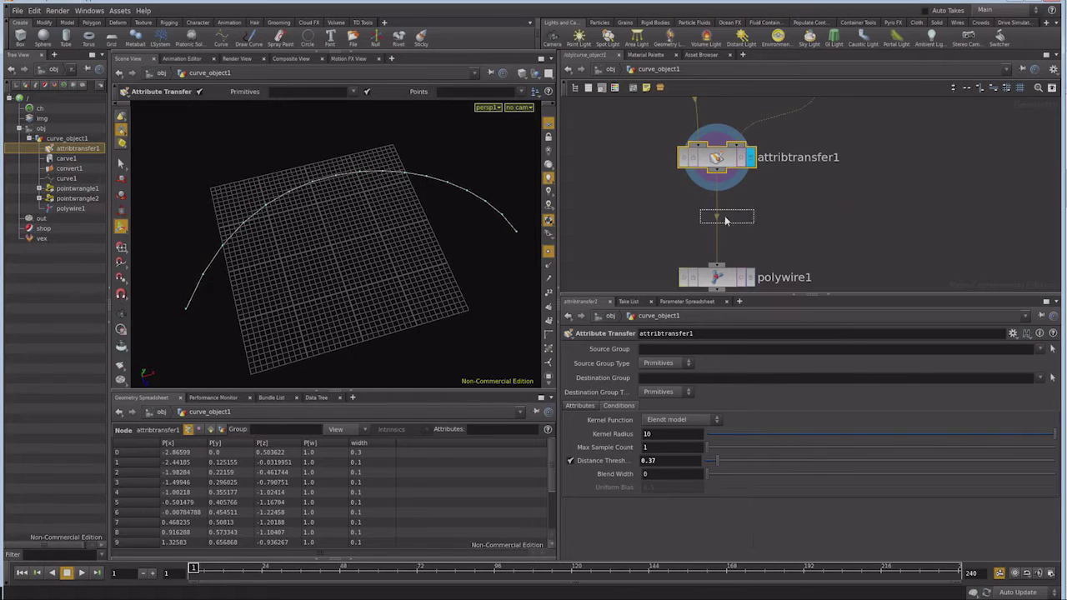
pyautogui.click(718, 219)
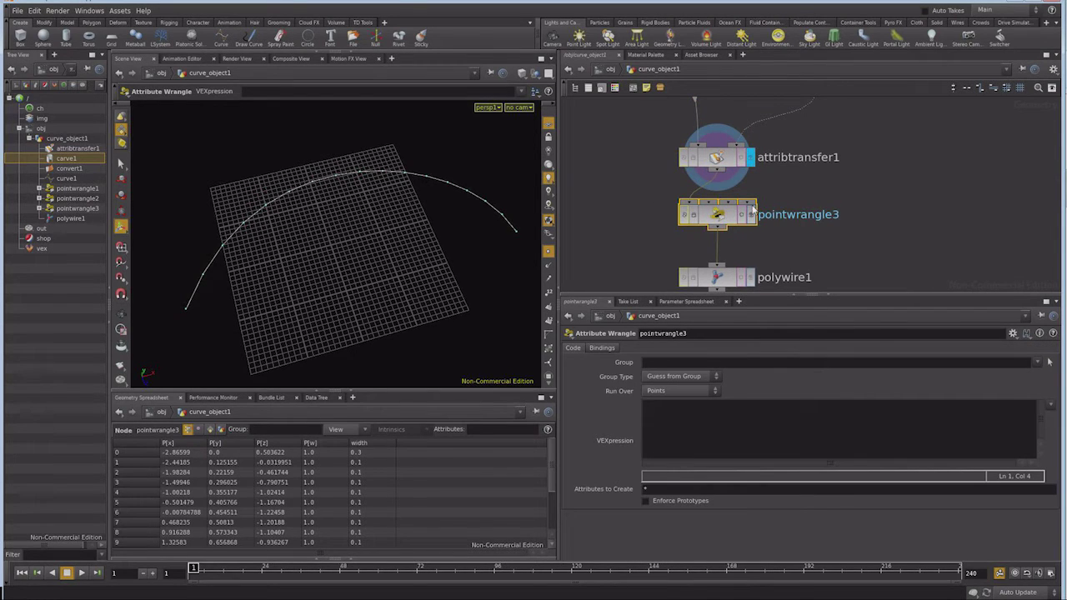
pyautogui.click(751, 214)
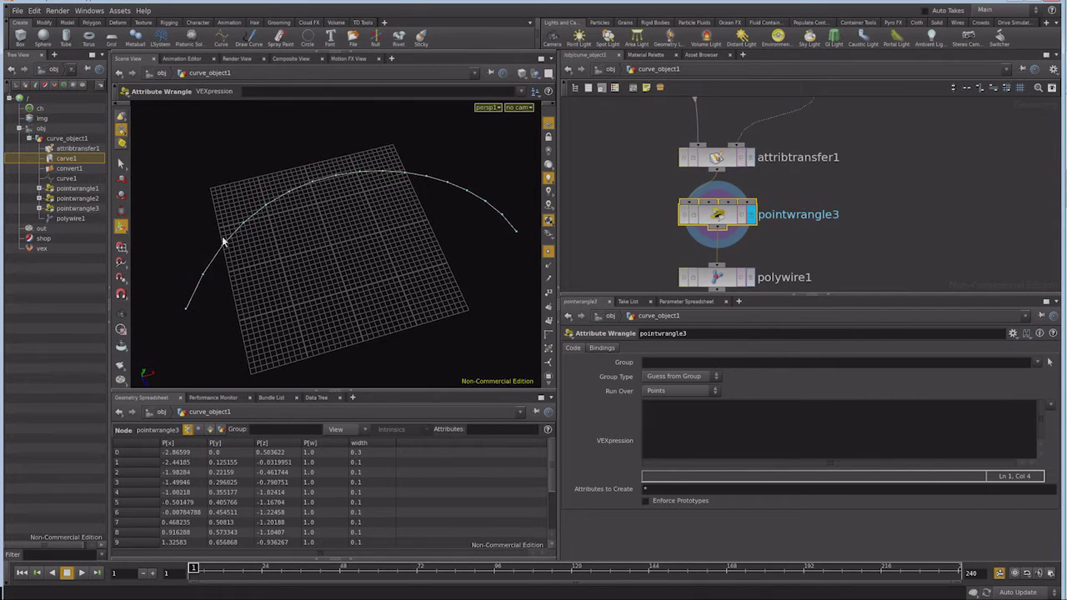
pyautogui.hotkey('shift', 'n')
pyautogui.click(646, 410)
pyautogui.write('est=')
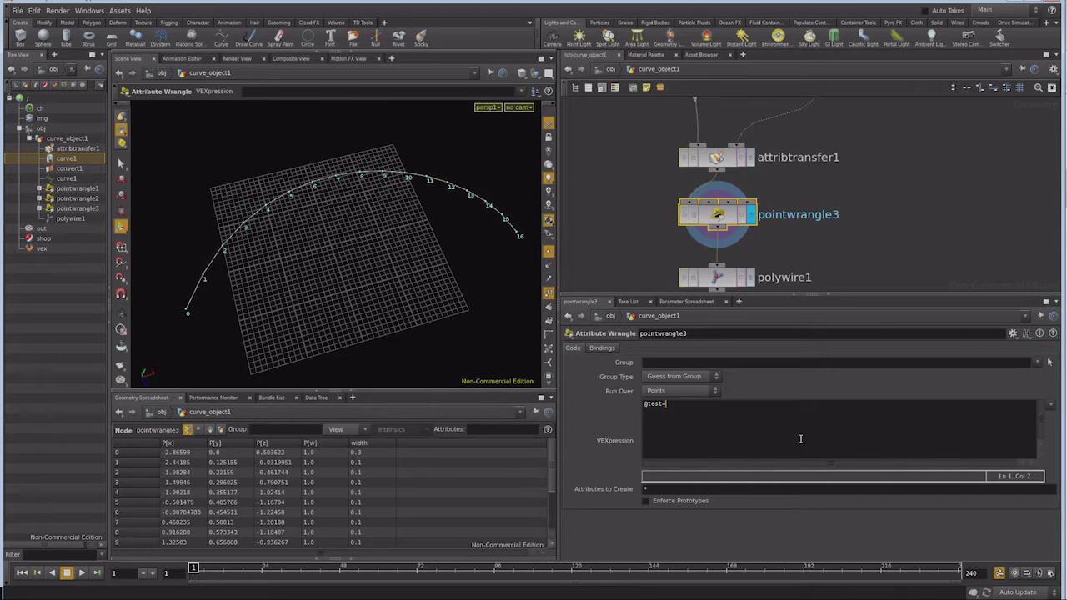
pyautogui.write('ptnum')
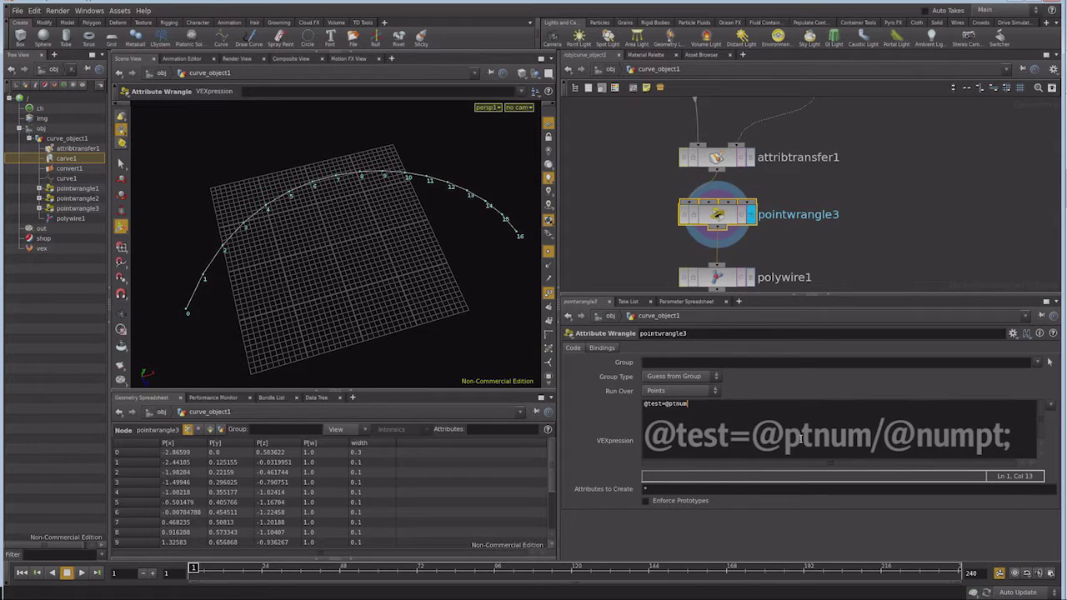
pyautogui.write('/@n')
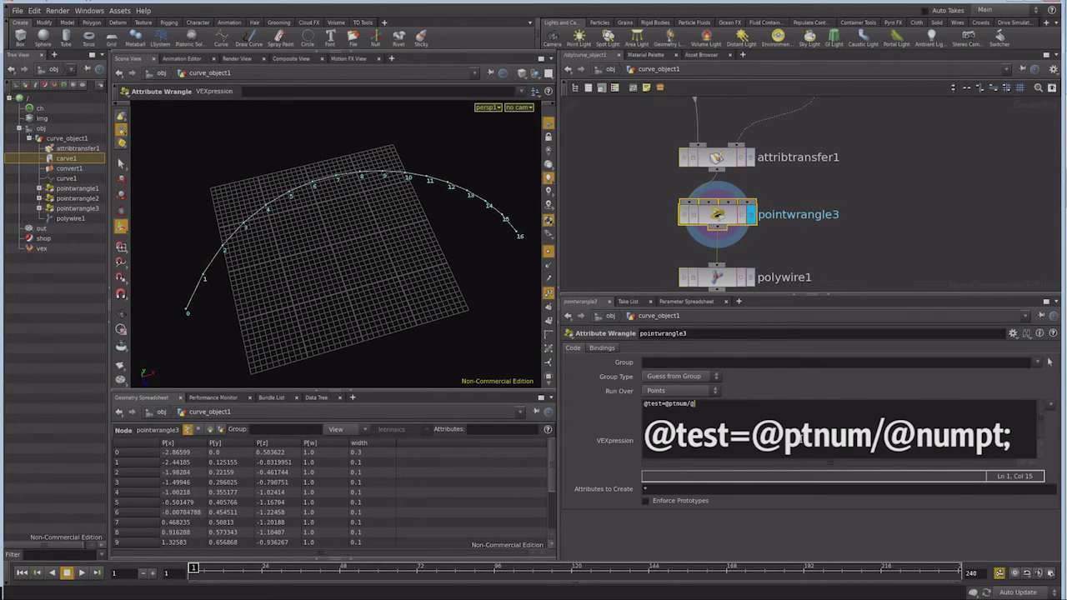
pyautogui.write('umpt;')
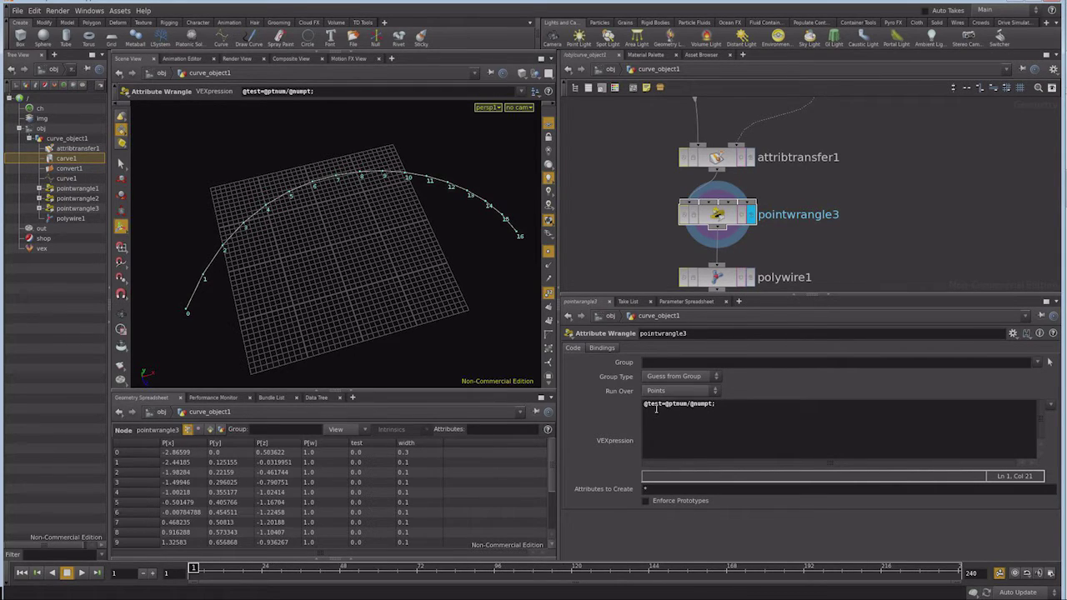
pyautogui.click(690, 405)
pyautogui.moveTo(718, 406); pyautogui.dragTo(641, 405)
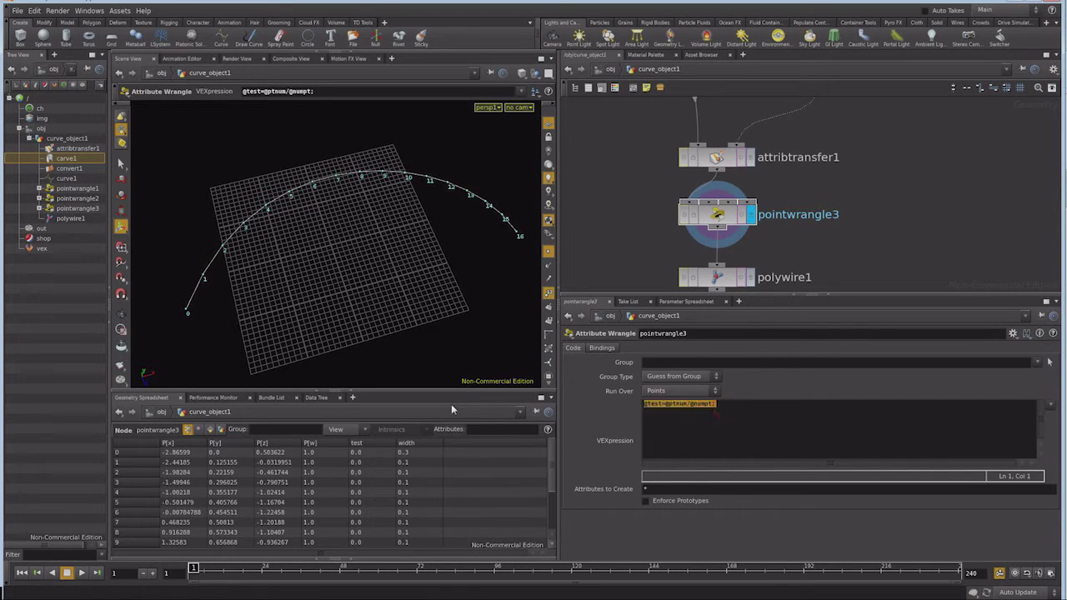
pyautogui.write('float ')
pyautogui.write('pa')
pyautogui.write('=@')
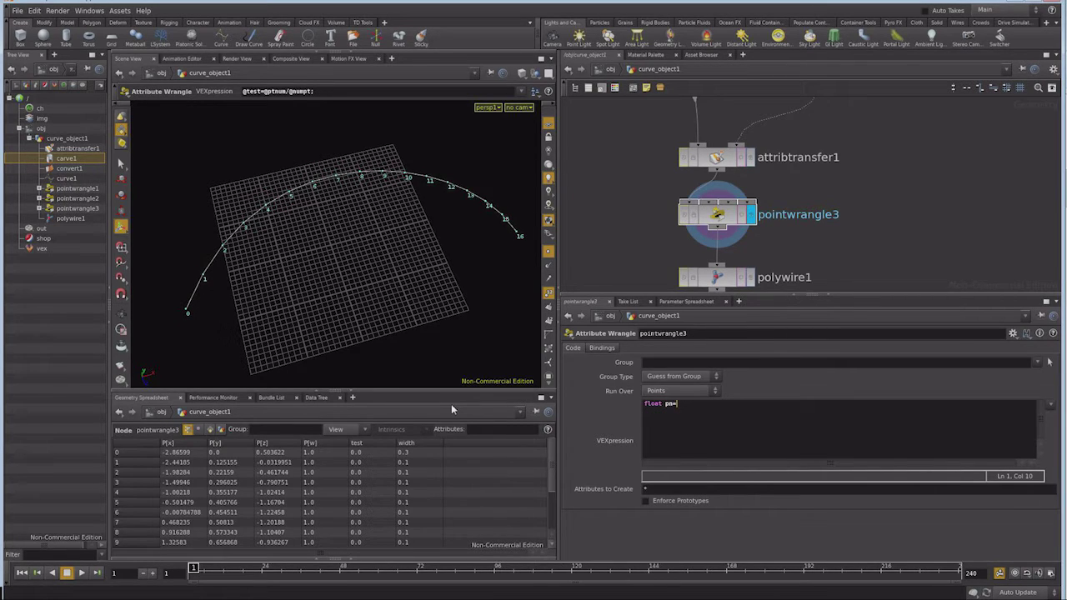
pyautogui.write('ptnum;')
pyautogui.press('Return')
pyautogui.write('float np')
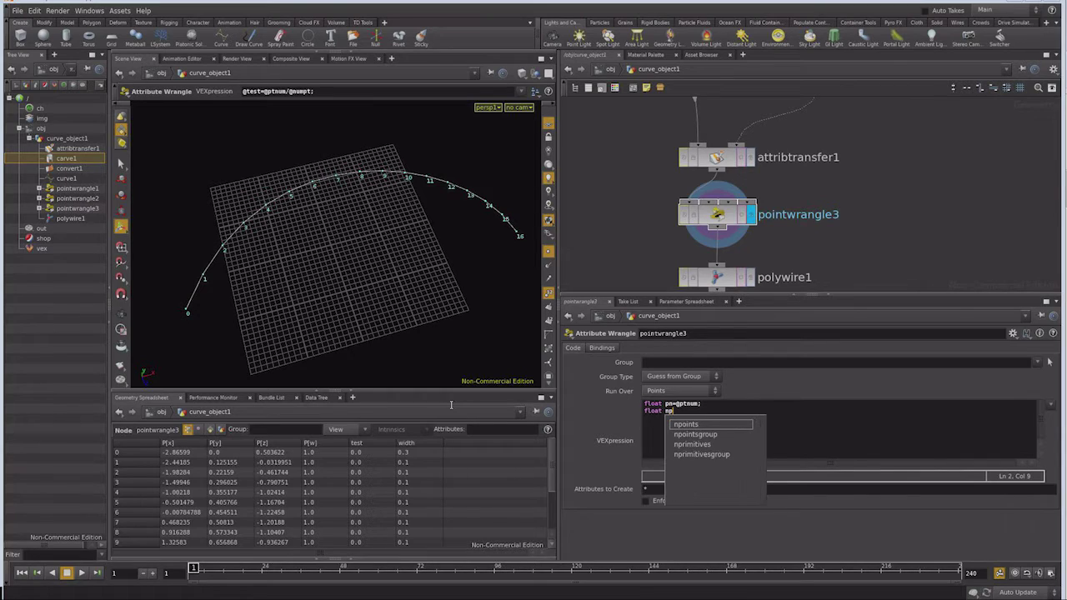
pyautogui.write('=@numpt;')
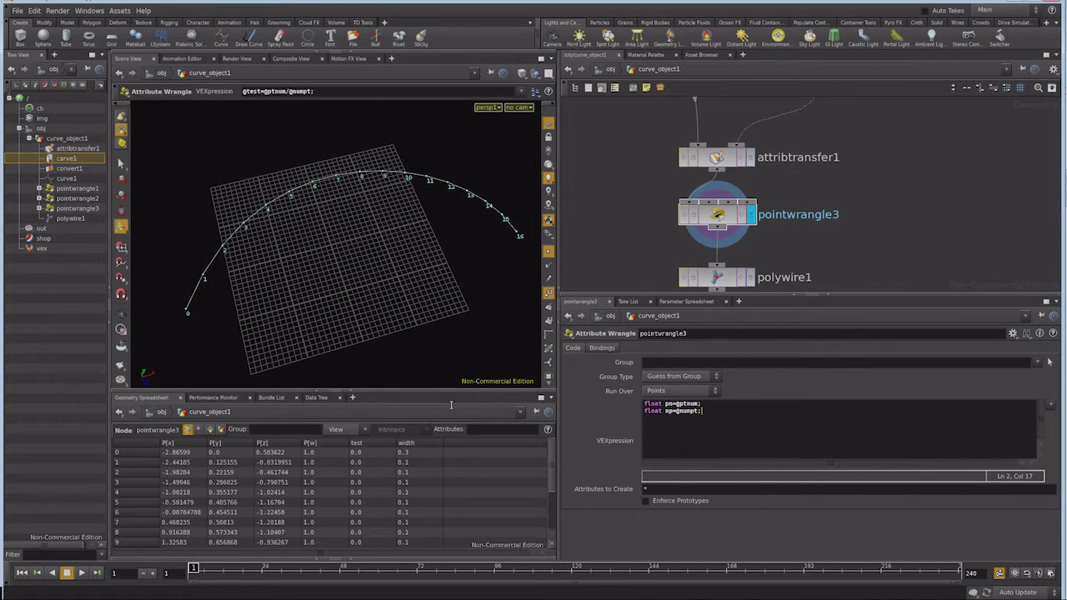
pyautogui.press('Return')
pyautogui.write('est=')
pyautogui.write('pn/np;')
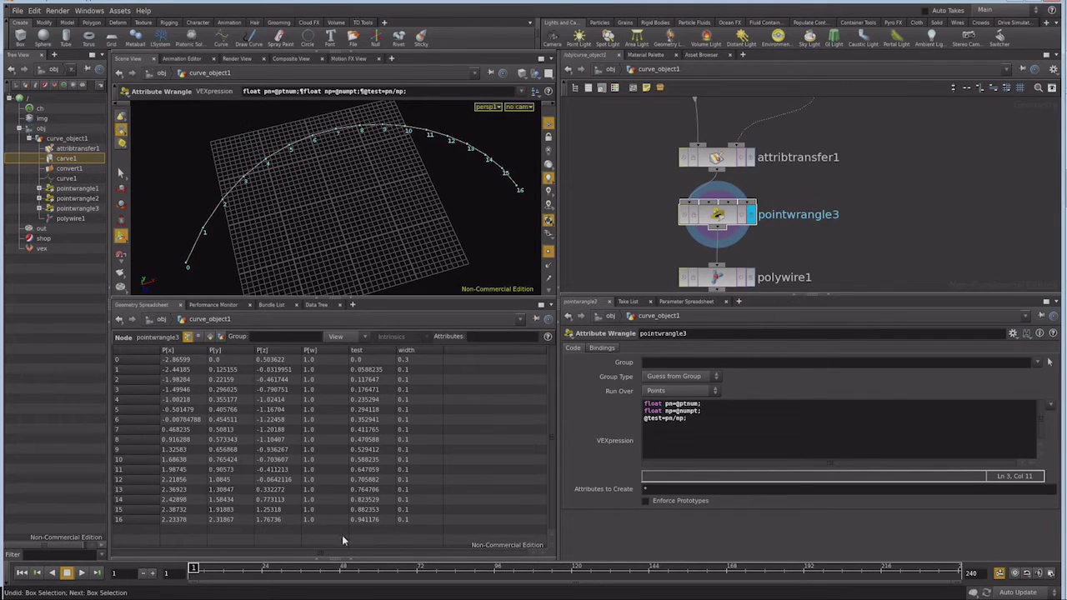
# Change the divisor to (np-1) so test runs from 0 to 1.0.
pyautogui.click(693, 439)
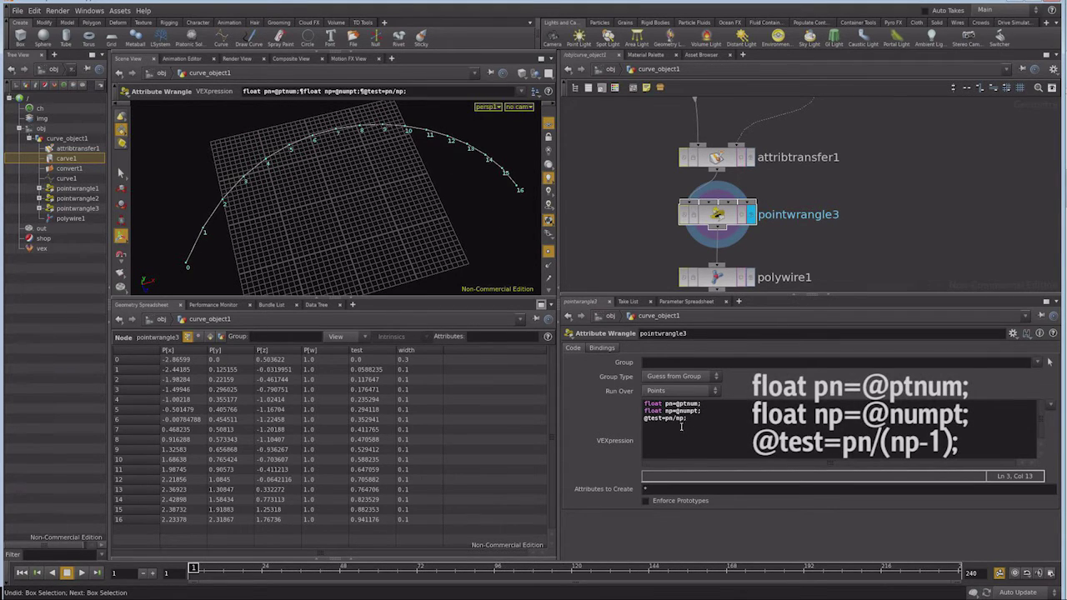
pyautogui.click(676, 420)
pyautogui.write('(np-1)')
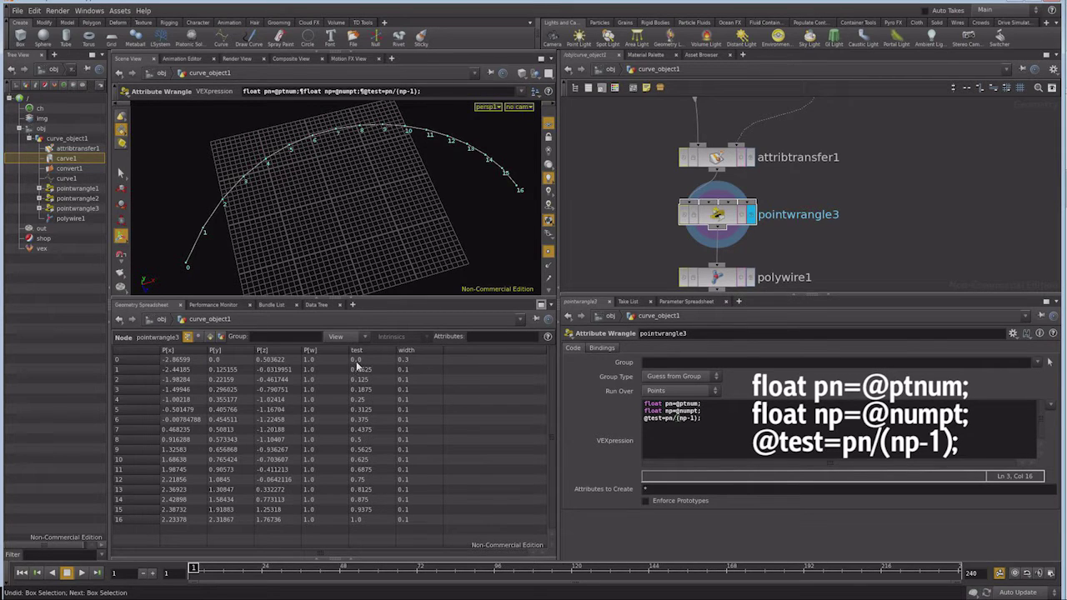
pyautogui.moveTo(467, 298); pyautogui.dragTo(436, 296)
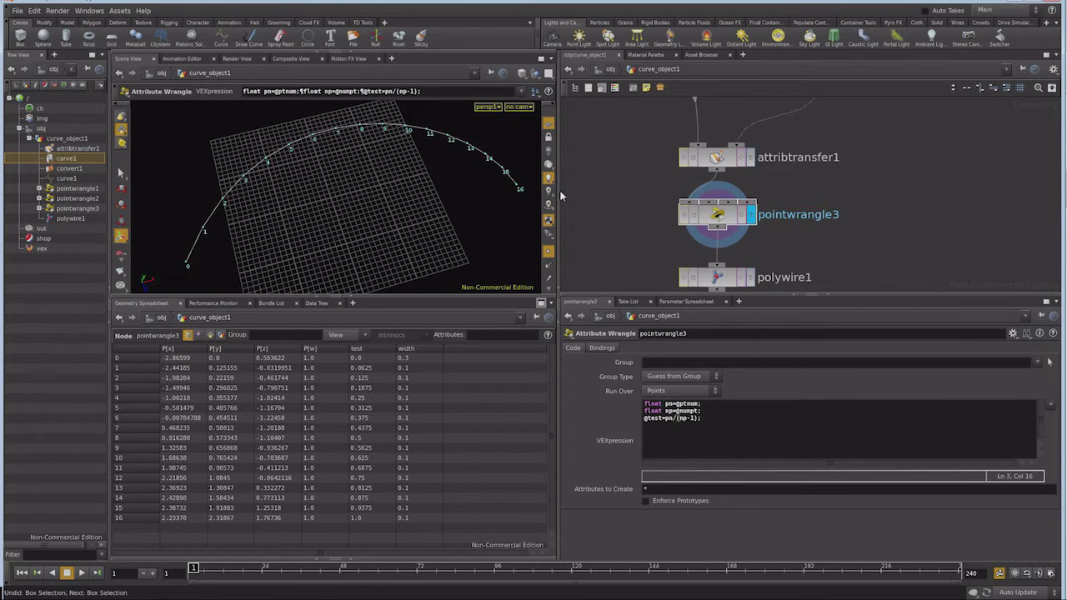
pyautogui.click(1012, 333)
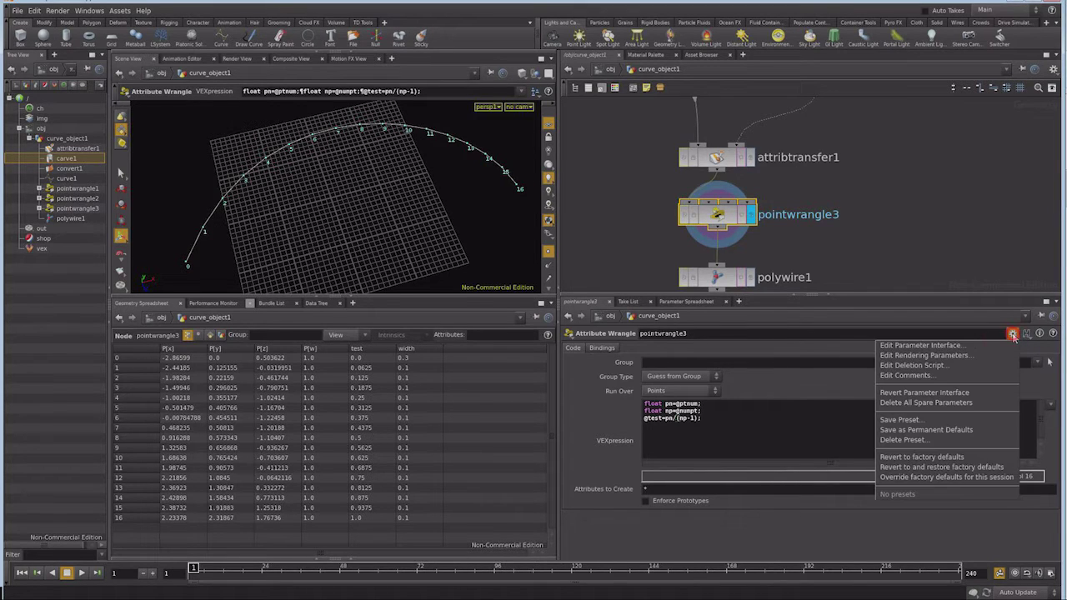
# In Edit Parameter Interface, add a Ramp (Float) parameter named parm and accept.
pyautogui.click(917, 346)
pyautogui.moveTo(647, 150); pyautogui.dragTo(324, 94)
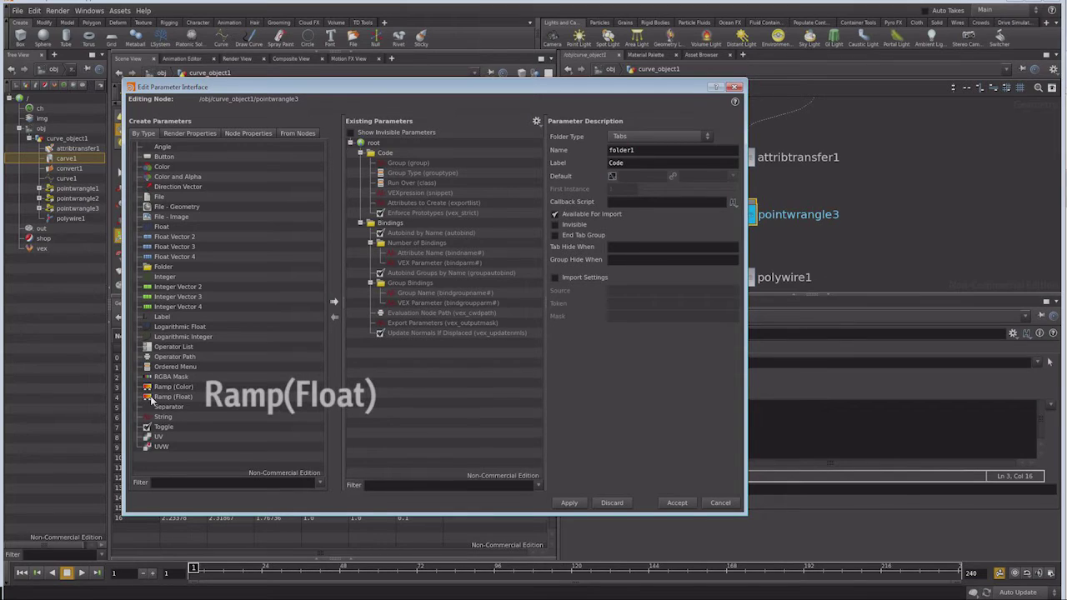
pyautogui.moveTo(171, 397)
pyautogui.mouseDown()
pyautogui.moveTo(326, 302)
pyautogui.moveTo(401, 158)
pyautogui.mouseUp()
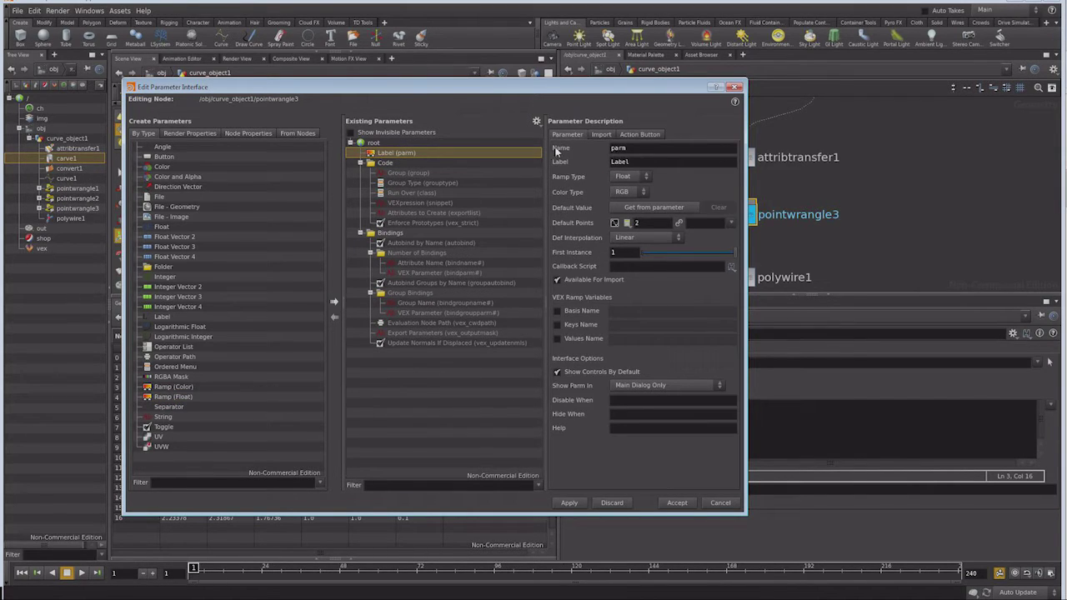
pyautogui.click(679, 504)
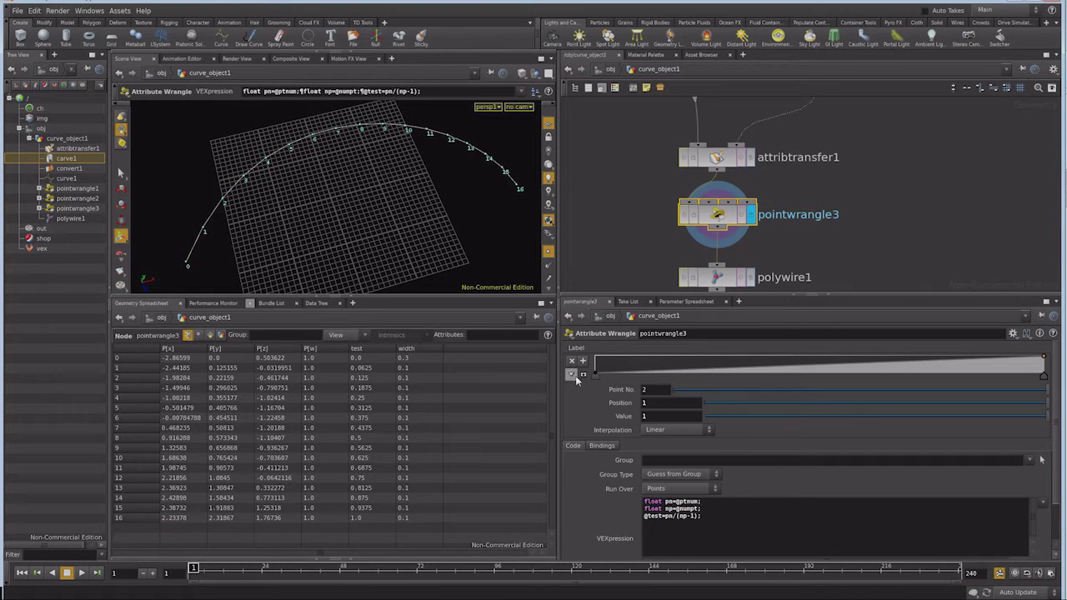
pyautogui.click(793, 361)
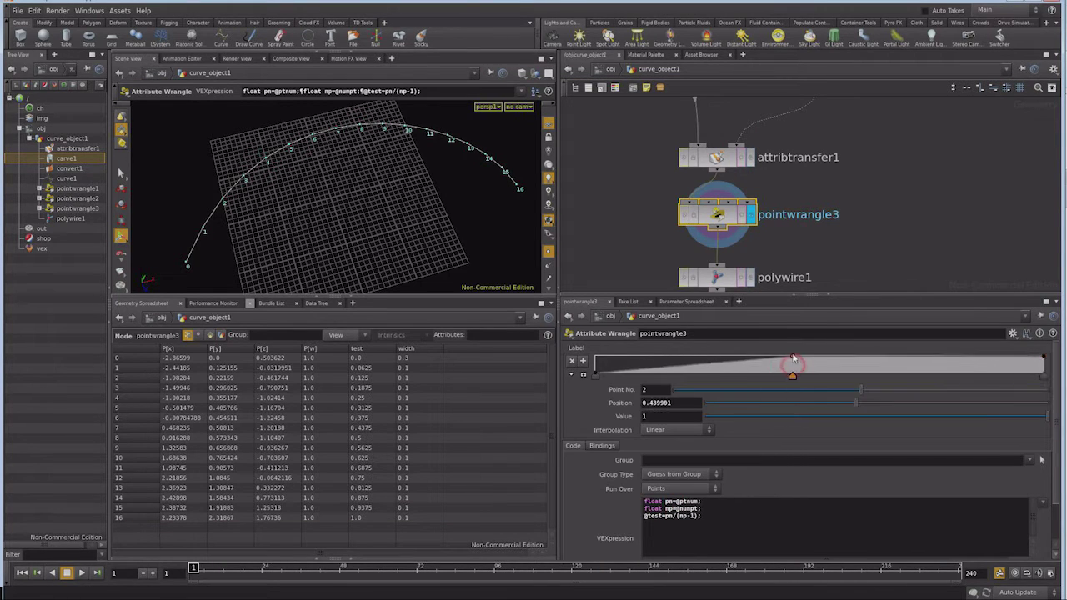
pyautogui.moveTo(793, 359); pyautogui.dragTo(823, 362)
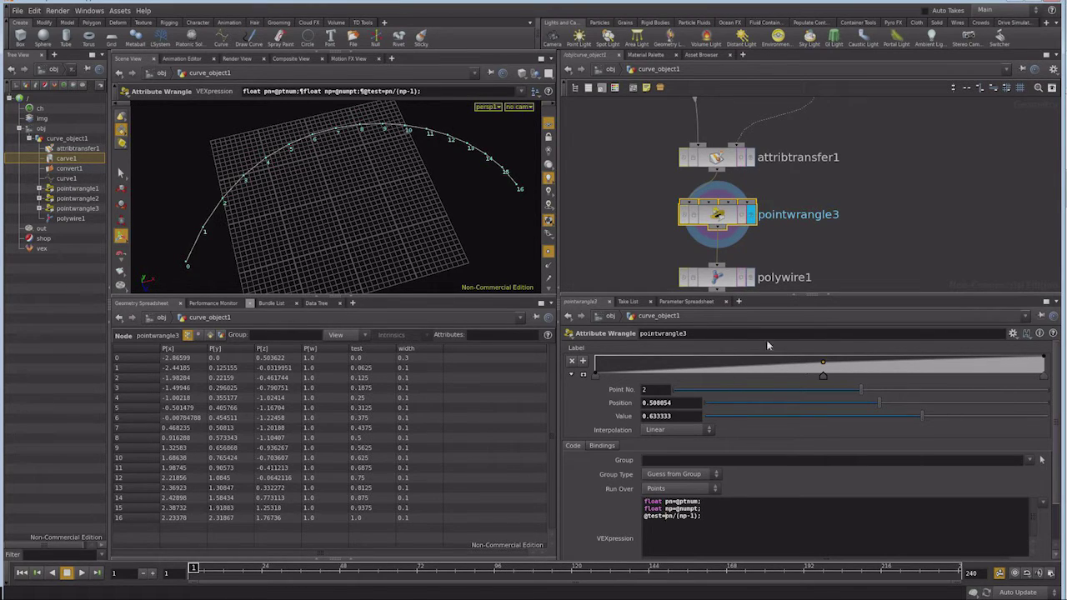
pyautogui.write('chramp')
pyautogui.write('(')
pyautogui.write('"')
pyautogui.write('parm')
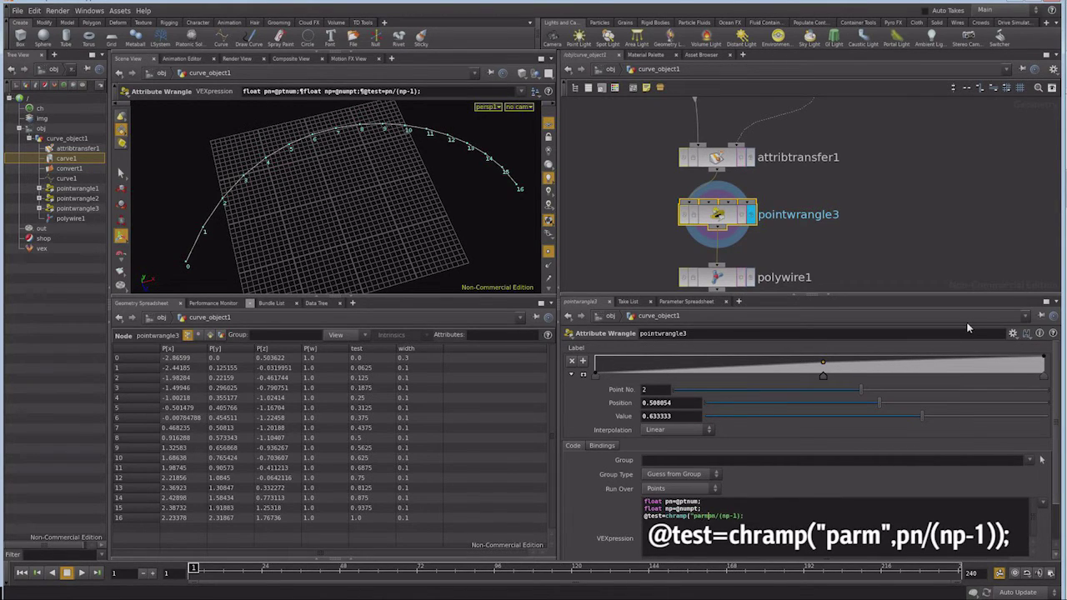
pyautogui.write('",')
pyautogui.write(')')
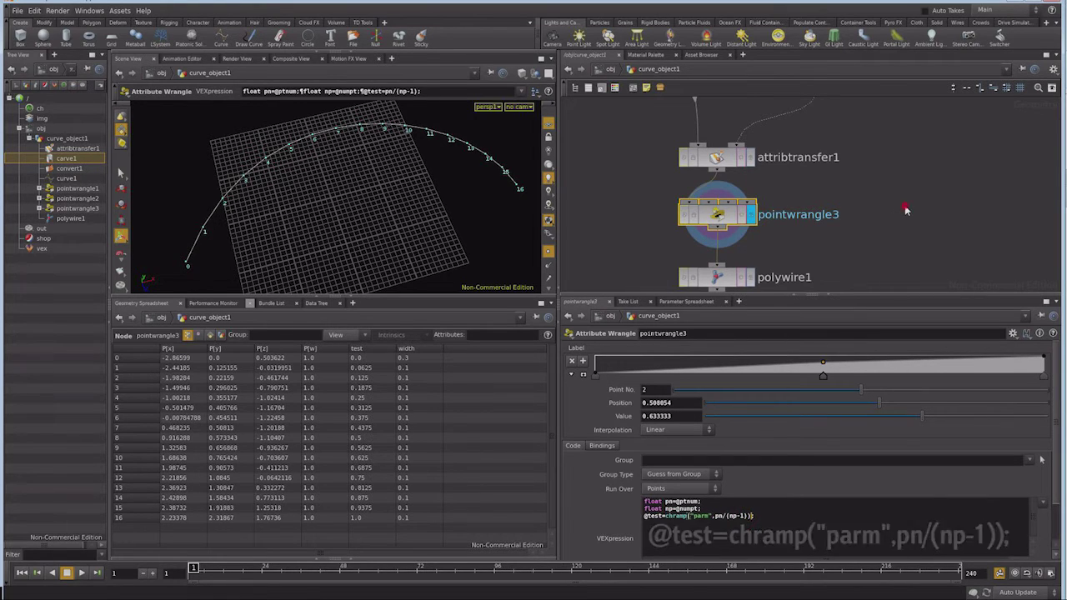
# Reshape the parm ramp to peak at 1 mid-curve and drop to 0 at the end.
pyautogui.moveTo(822, 364); pyautogui.dragTo(807, 338)
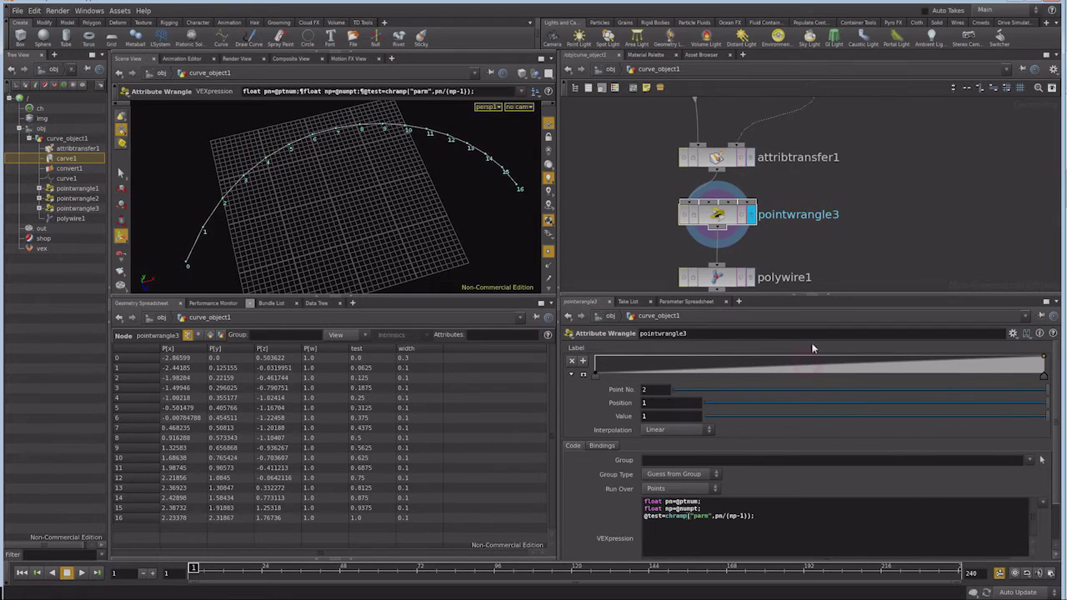
pyautogui.moveTo(816, 365); pyautogui.dragTo(816, 357)
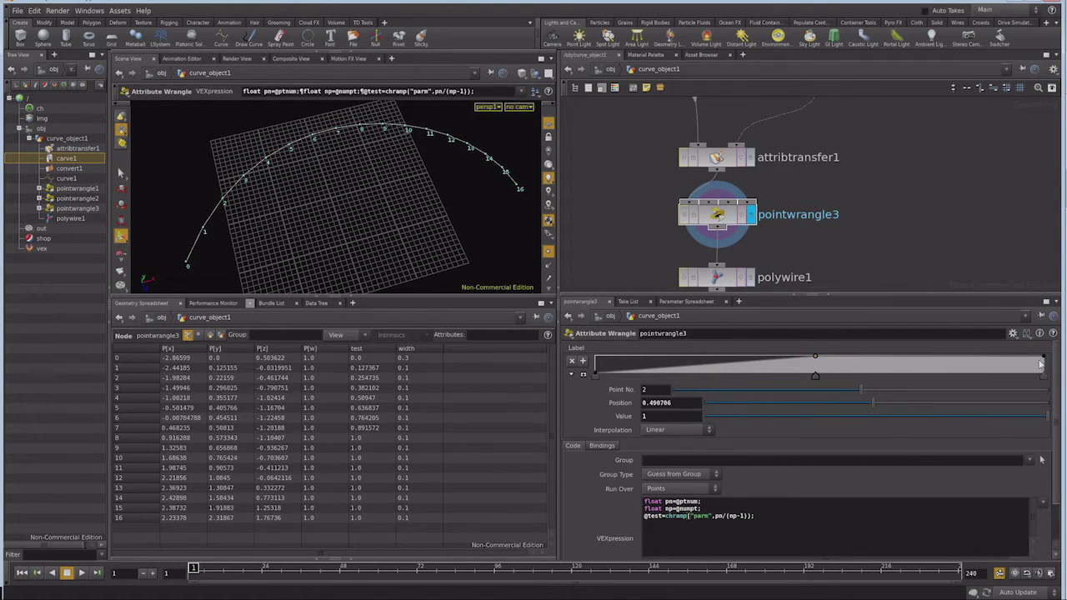
pyautogui.moveTo(1044, 357); pyautogui.dragTo(1044, 377)
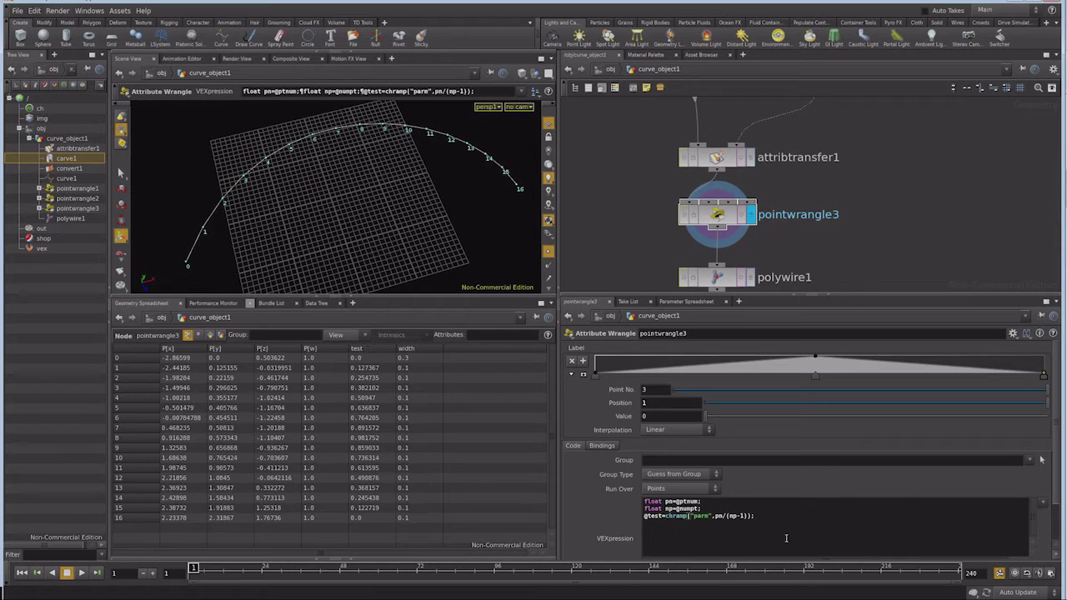
pyautogui.doubleClick(660, 515)
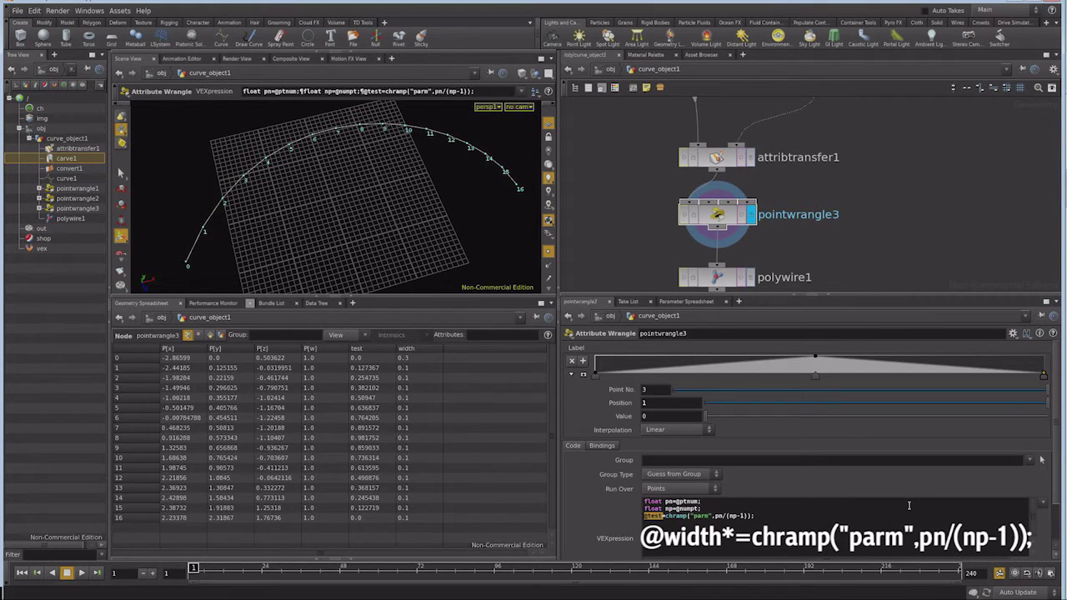
pyautogui.write('@wid')
pyautogui.write('th*')
pyautogui.press('BackSpace')
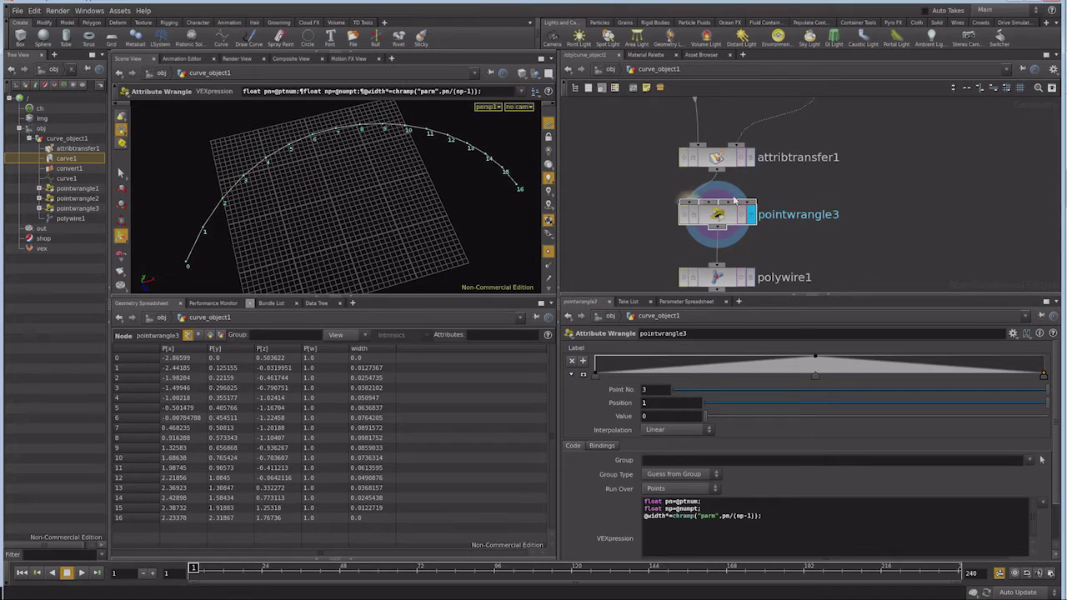
pyautogui.click(753, 277)
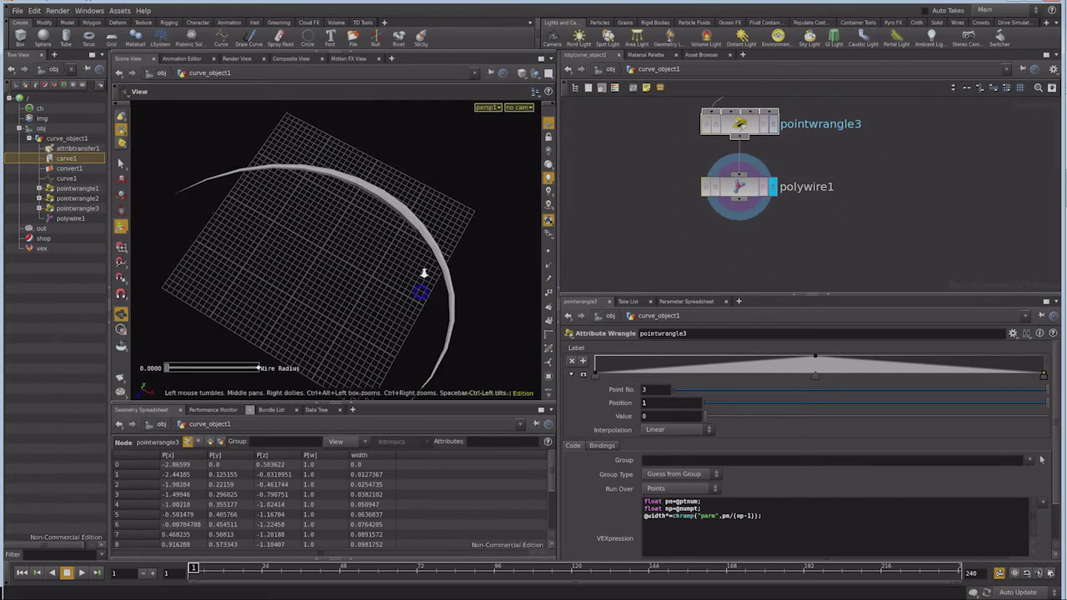
pyautogui.moveTo(460, 295); pyautogui.dragTo(453, 302)
pyautogui.press('Return')
pyautogui.moveTo(440, 258)
pyautogui.mouseDown()
pyautogui.moveTo(459, 295)
pyautogui.moveTo(572, 355)
pyautogui.mouseUp()
# Add ramp keys near the start and end and lower the middle key to taper the tube.
pyautogui.moveTo(675, 372); pyautogui.dragTo(664, 364)
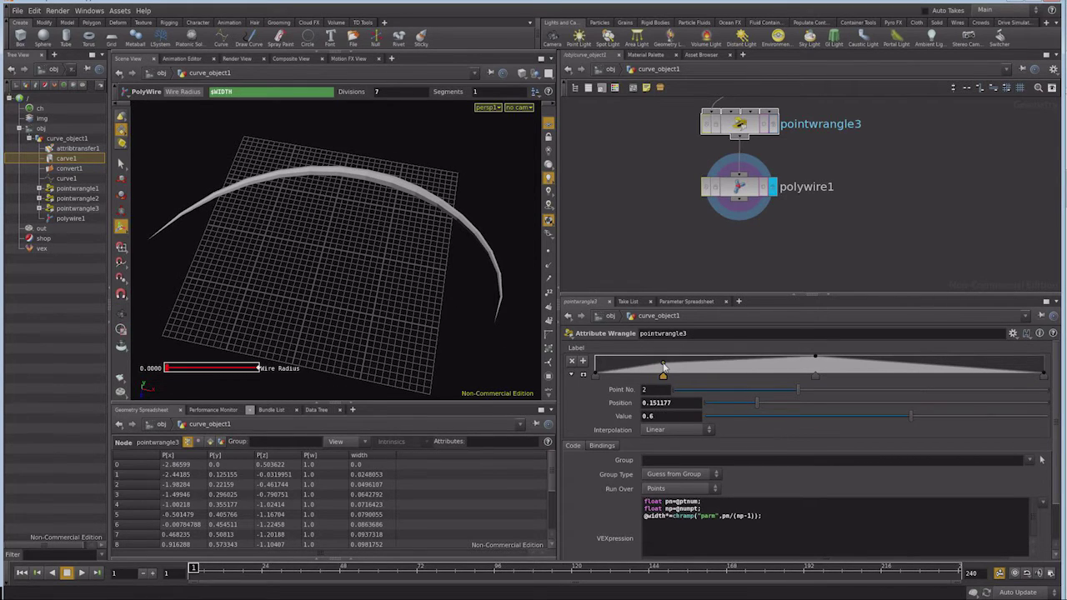
pyautogui.moveTo(984, 370); pyautogui.dragTo(986, 364)
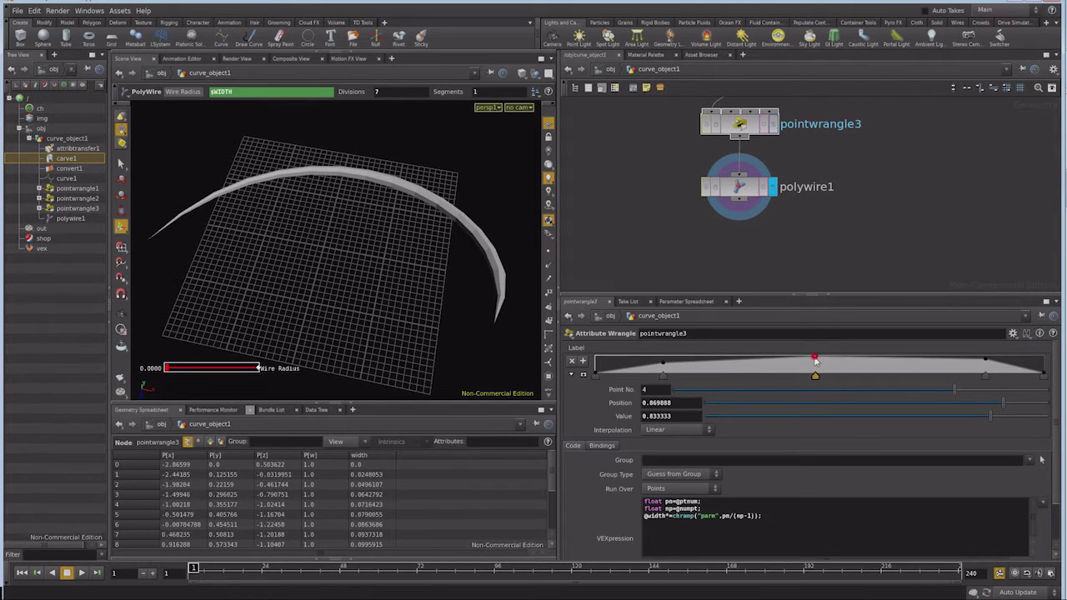
pyautogui.moveTo(815, 358); pyautogui.dragTo(809, 389)
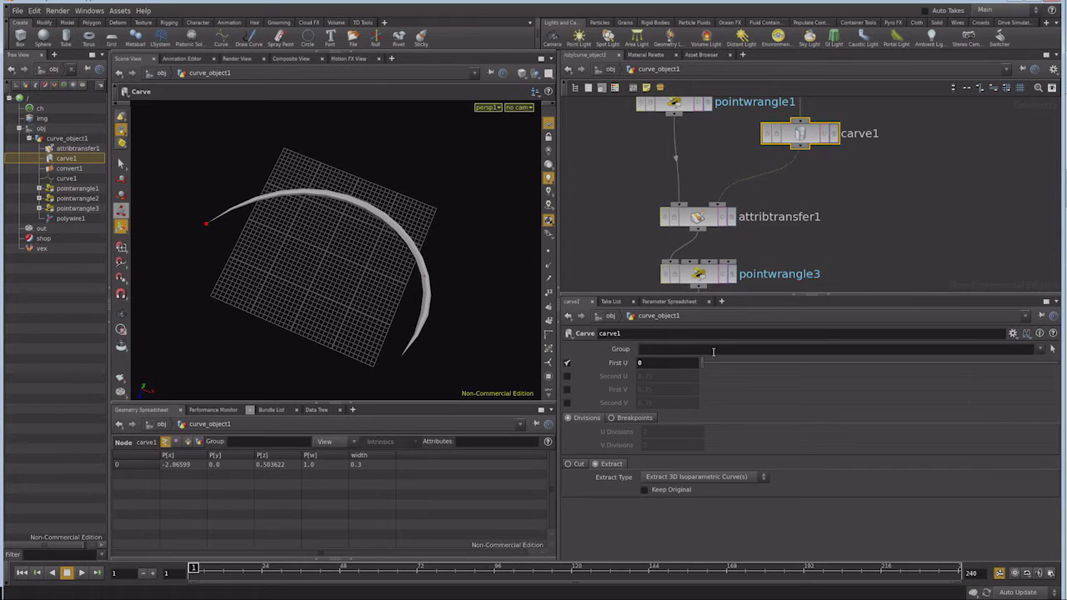
# Set carve1's First U to 0.155, save the scene, and search the Tab menu for 'circ'.
pyautogui.moveTo(701, 363)
pyautogui.mouseDown()
pyautogui.moveTo(961, 372)
pyautogui.moveTo(757, 371)
pyautogui.mouseUp()
pyautogui.hotkey('ctrl', 's')
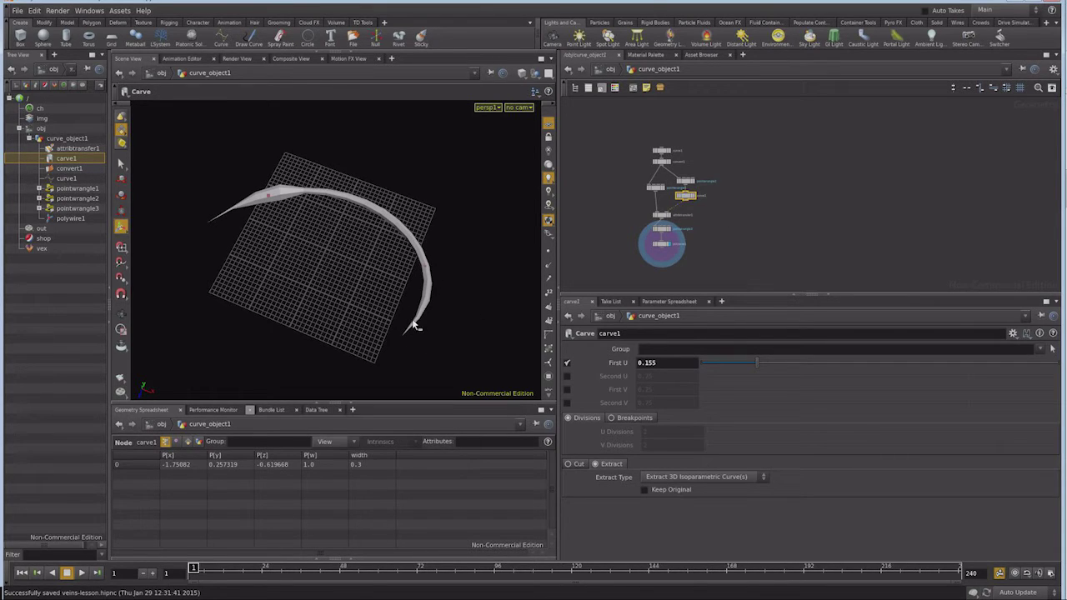
pyautogui.scroll(2, 819, 180)
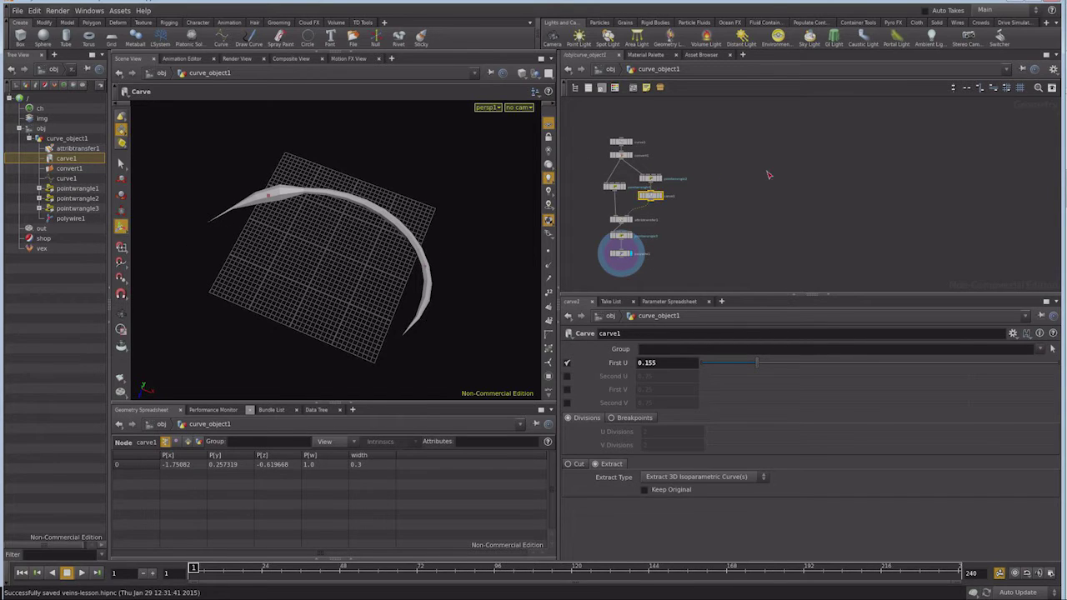
pyautogui.press('Tab')
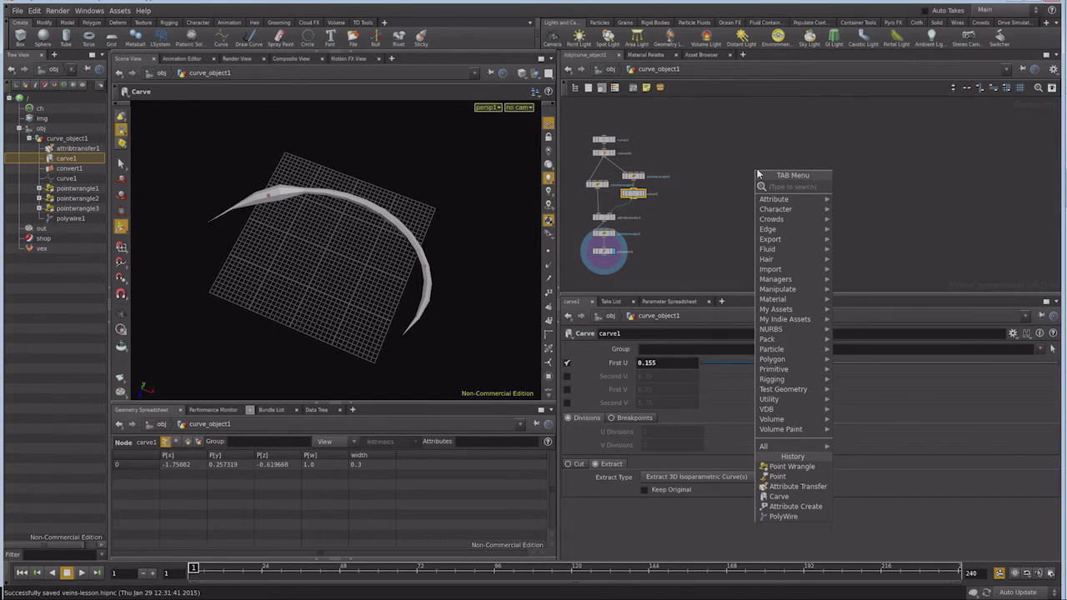
pyautogui.write('ci')
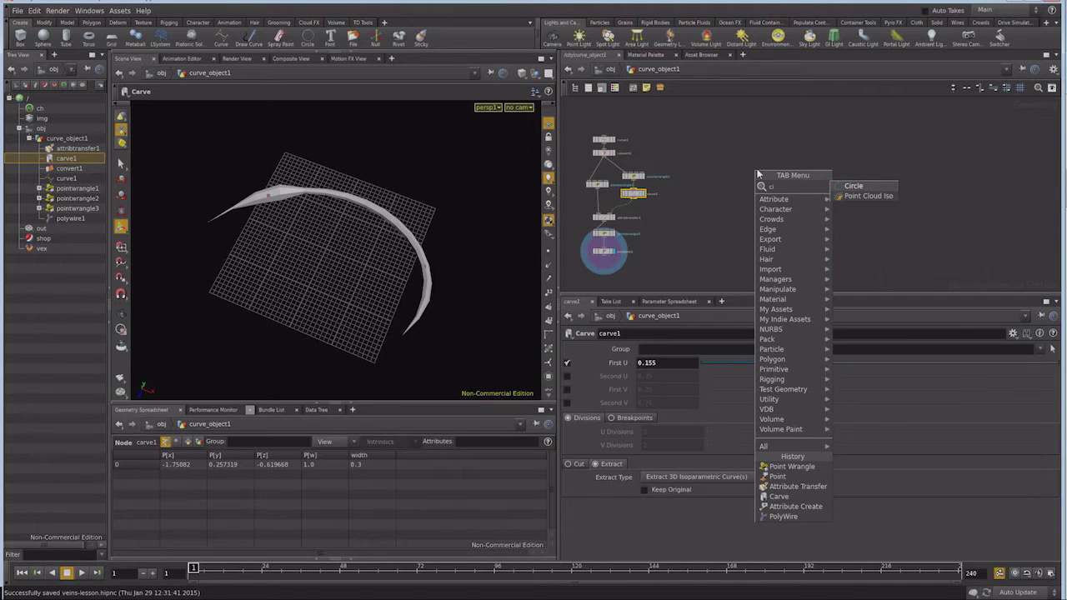
pyautogui.write('rc')
# Create a circle1 node and make it the displayed node.
pyautogui.click(838, 187)
pyautogui.click(781, 175)
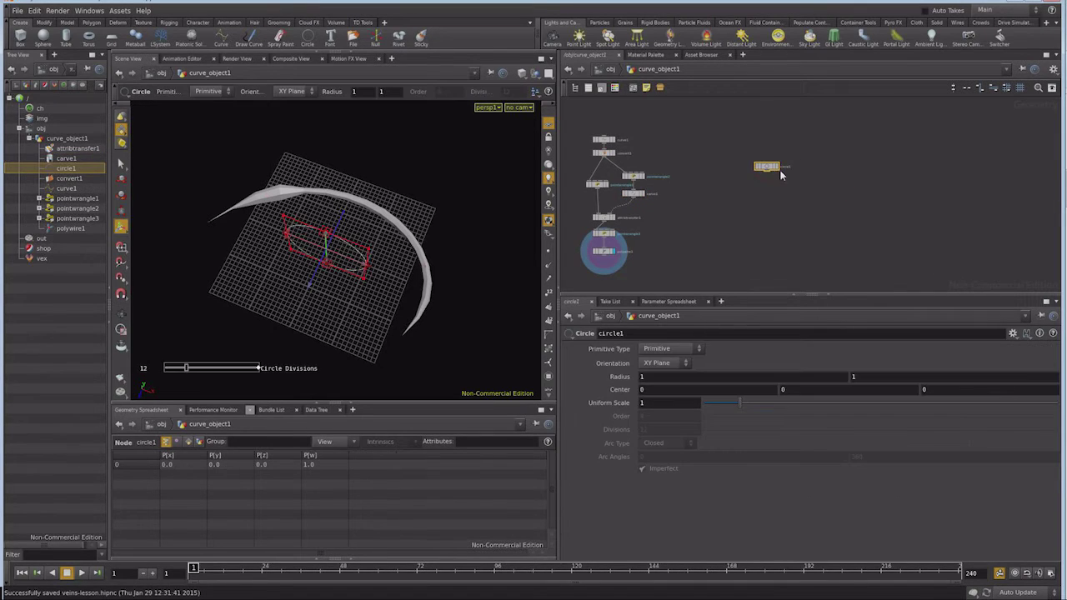
pyautogui.click(777, 168)
pyautogui.press('h')
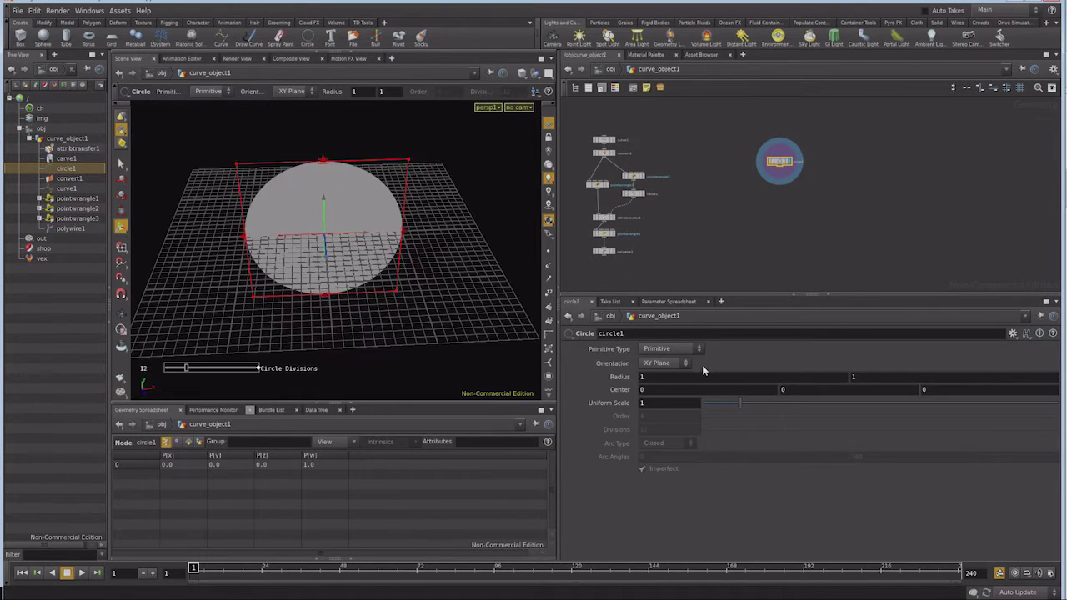
# Set circle1's Orientation to ZX Plane and orbit to see it lying flat.
pyautogui.click(667, 363)
pyautogui.click(657, 393)
pyautogui.press('Escape')
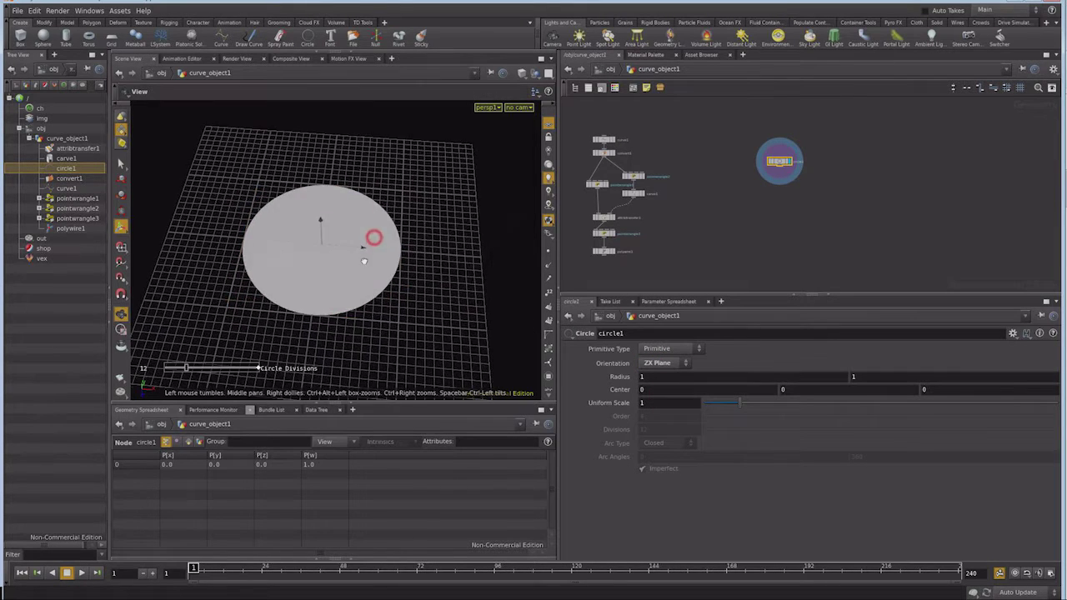
pyautogui.moveTo(369, 233); pyautogui.dragTo(368, 264)
pyautogui.press('Return')
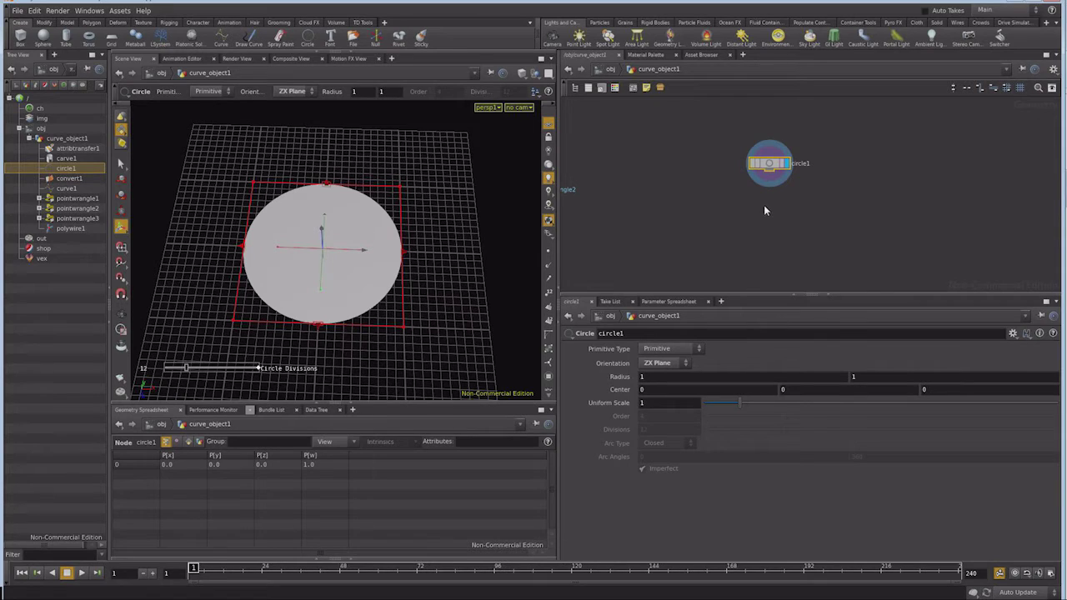
pyautogui.press('Tab')
pyautogui.write('scat')
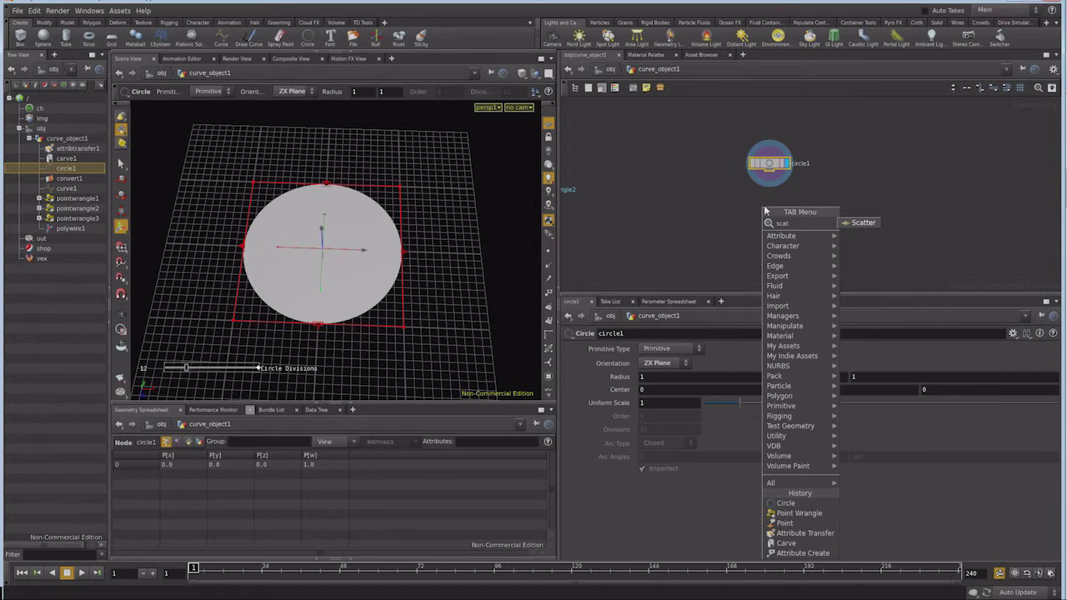
# Add a scatter1 node below circle1.
pyautogui.click(864, 222)
pyautogui.click(765, 206)
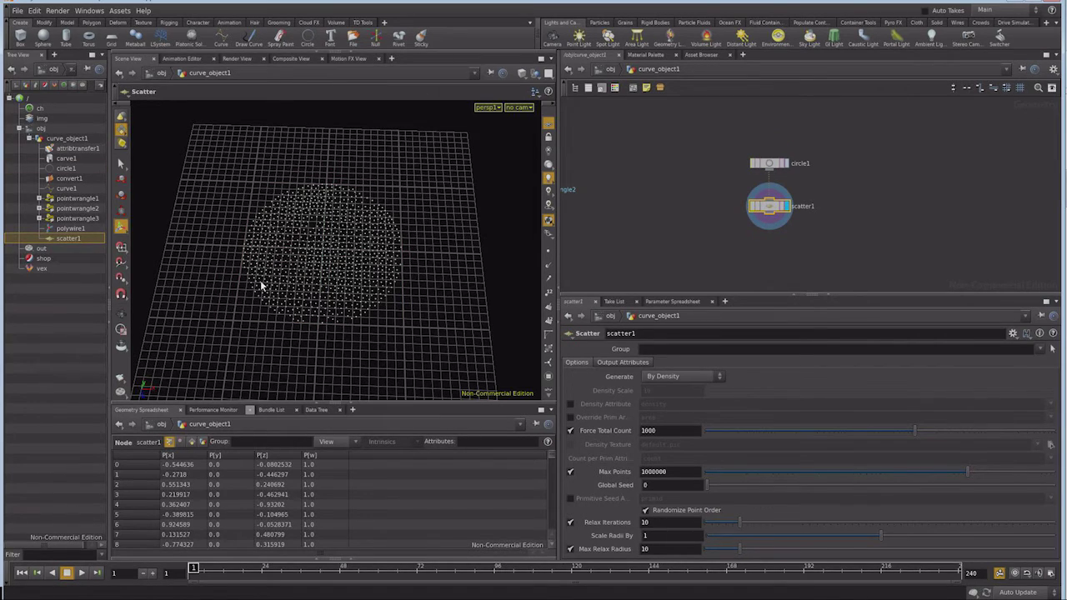
pyautogui.press('Escape')
pyautogui.moveTo(355, 319)
pyautogui.mouseDown()
pyautogui.moveTo(348, 308)
pyautogui.moveTo(357, 300)
pyautogui.moveTo(359, 311)
pyautogui.mouseUp()
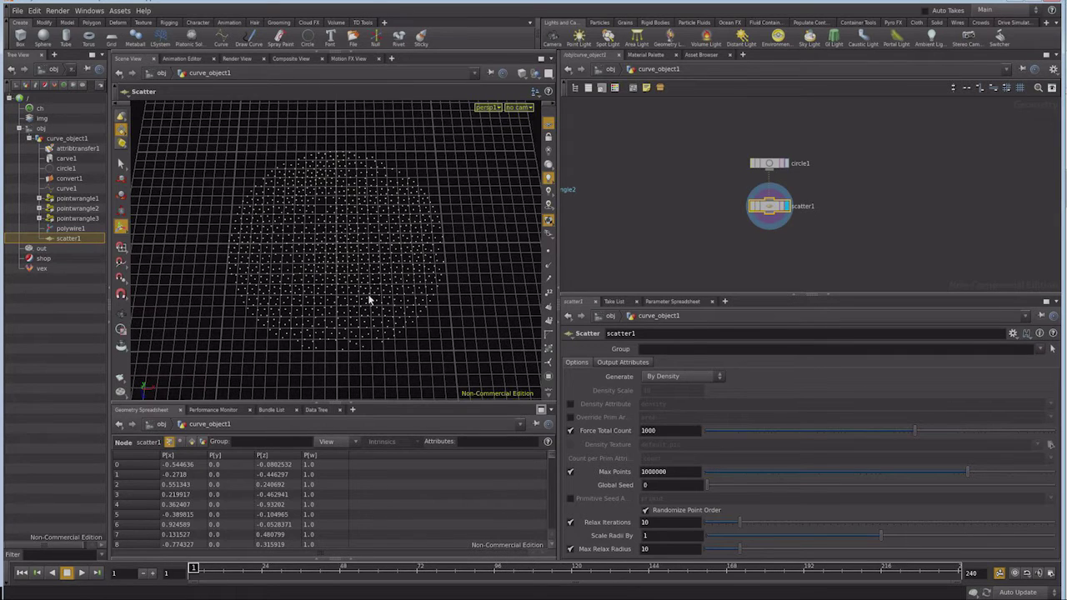
# Set scatter1's Relax Iterations to 0.
pyautogui.moveTo(738, 522); pyautogui.dragTo(750, 522)
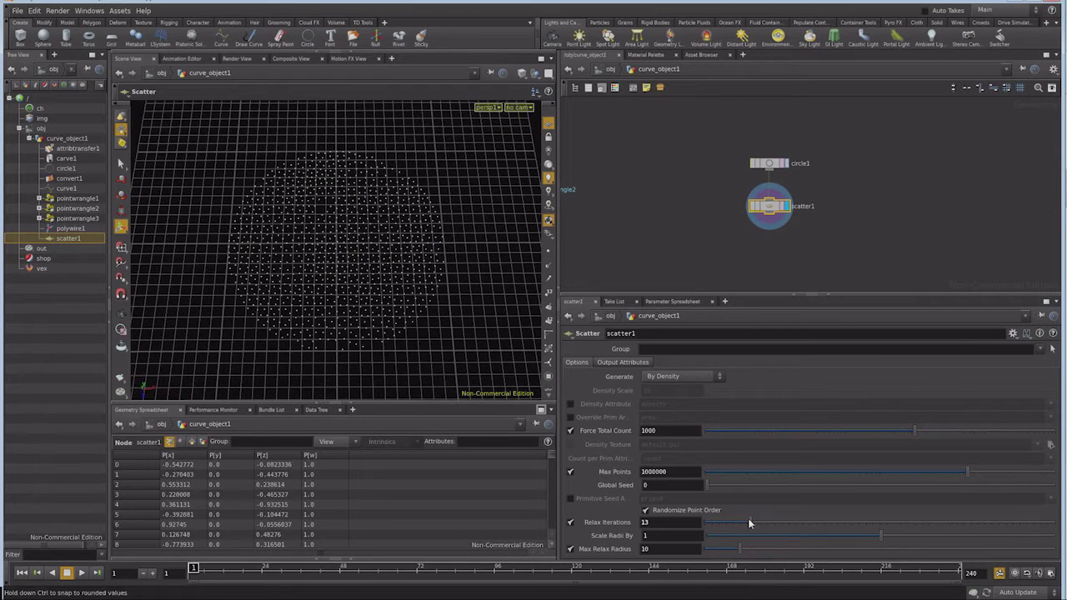
pyautogui.moveTo(750, 525); pyautogui.dragTo(707, 525)
pyautogui.press('Escape')
pyautogui.press('Return')
pyautogui.moveTo(353, 306)
pyautogui.mouseDown()
pyautogui.moveTo(345, 315)
pyautogui.moveTo(309, 219)
pyautogui.mouseUp()
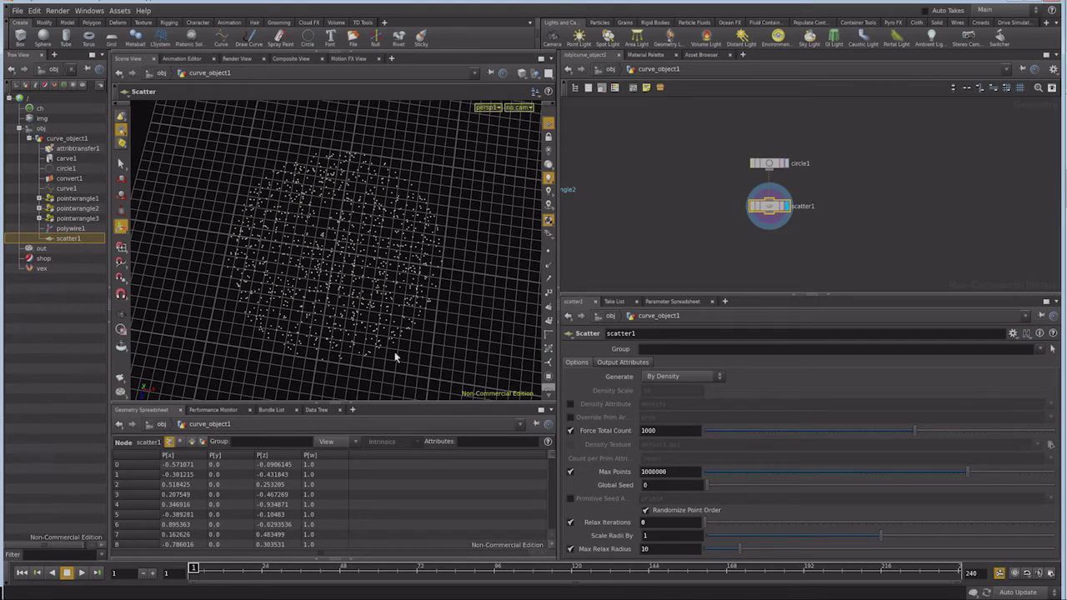
# Set Force Total Count to 10 and delete the unused stray node.
pyautogui.click(692, 432)
pyautogui.write('10')
pyautogui.press('Return')
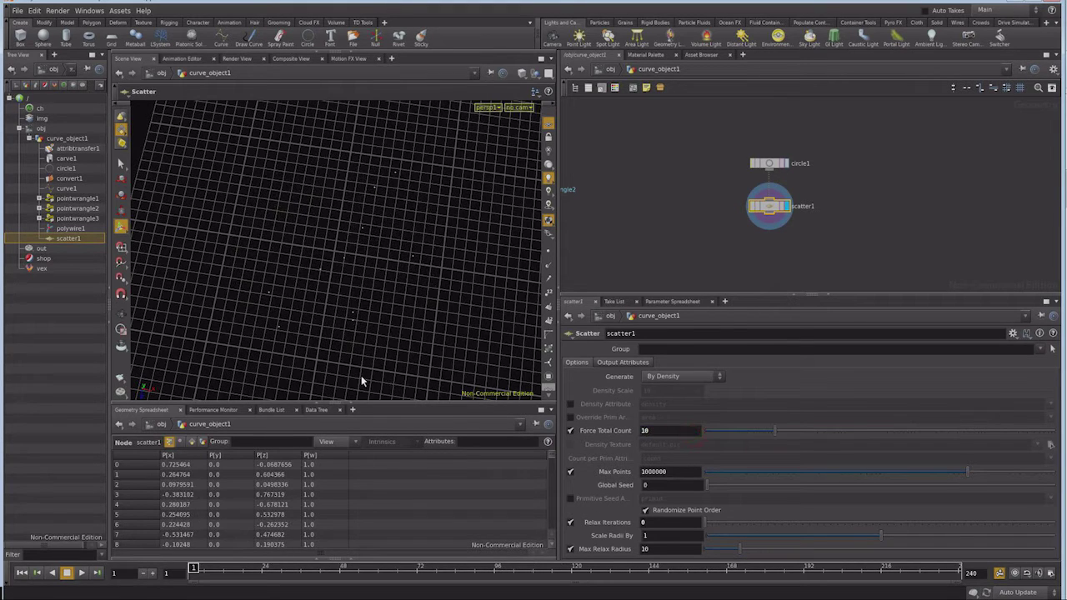
pyautogui.press('Delete')
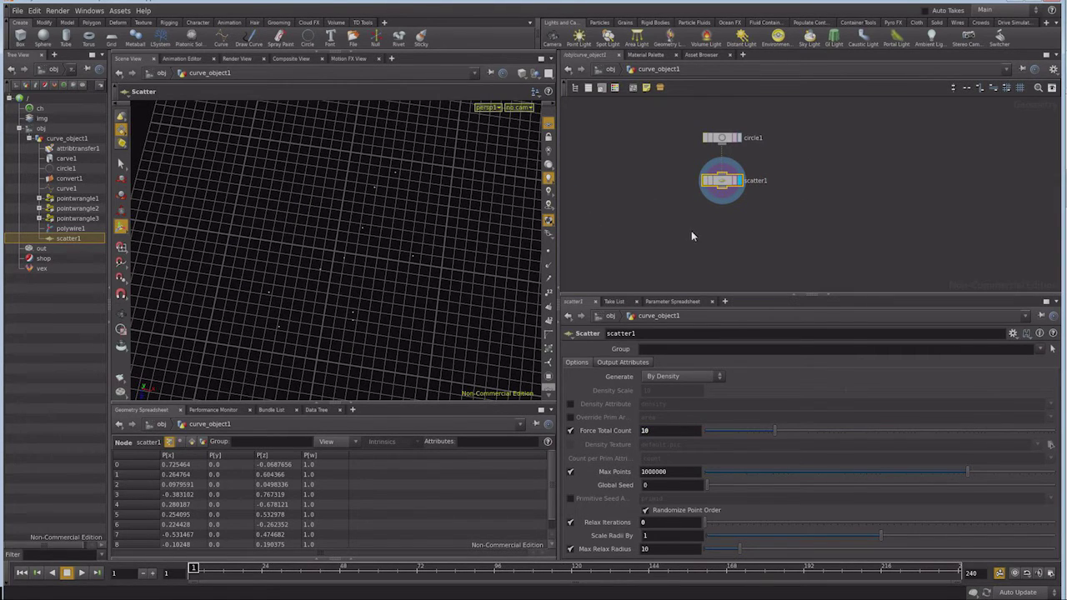
pyautogui.press('Tab')
# Create a POP Network and wire scatter1 into it.
pyautogui.write('pop')
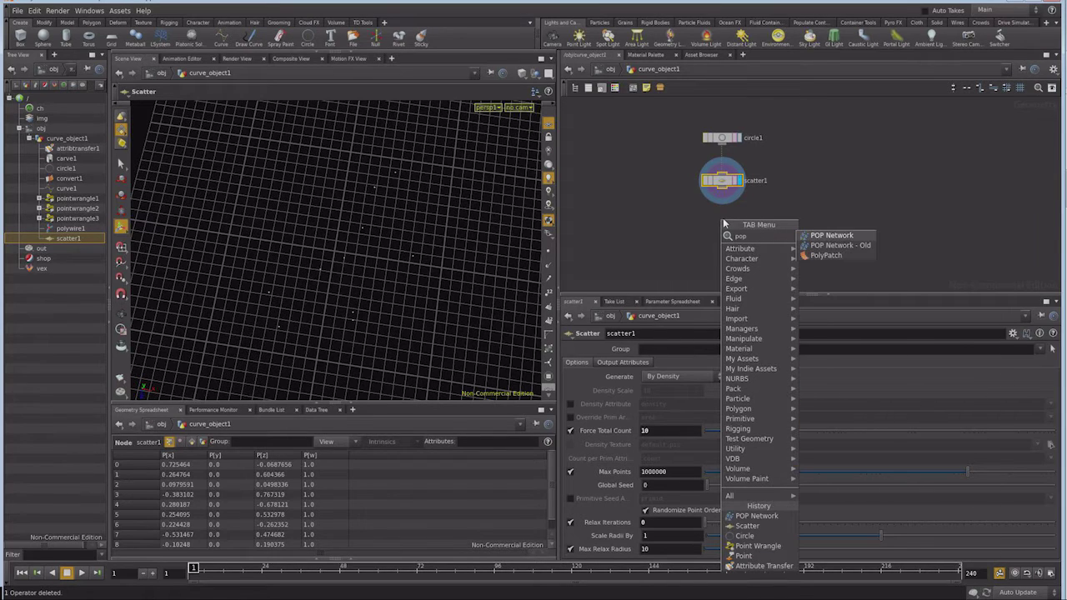
pyautogui.press('Return')
pyautogui.click(743, 219)
pyautogui.scroll(5, 759, 236)
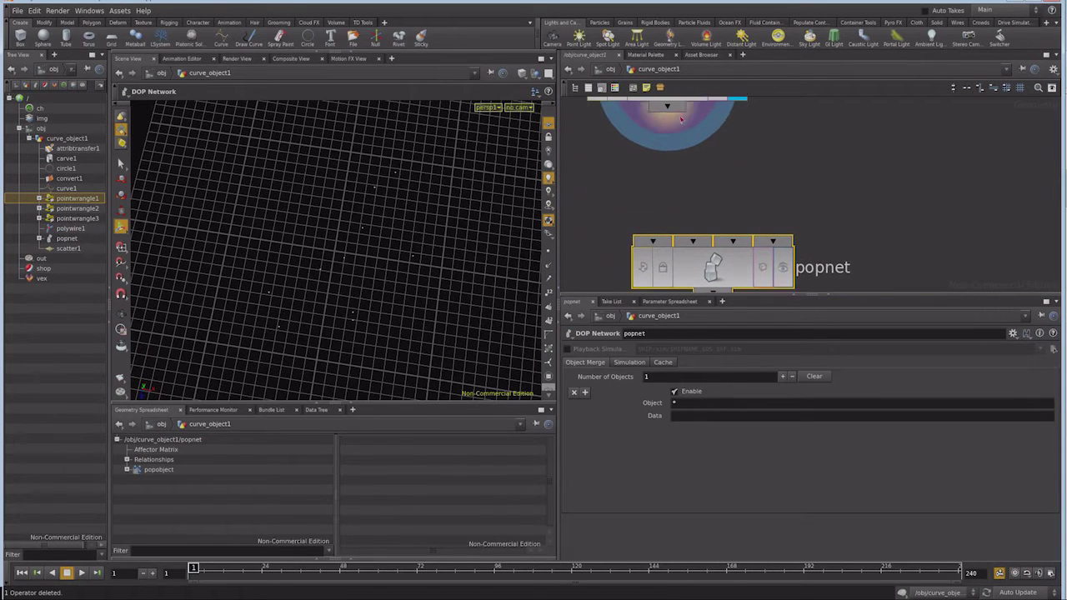
pyautogui.moveTo(664, 150); pyautogui.dragTo(653, 241)
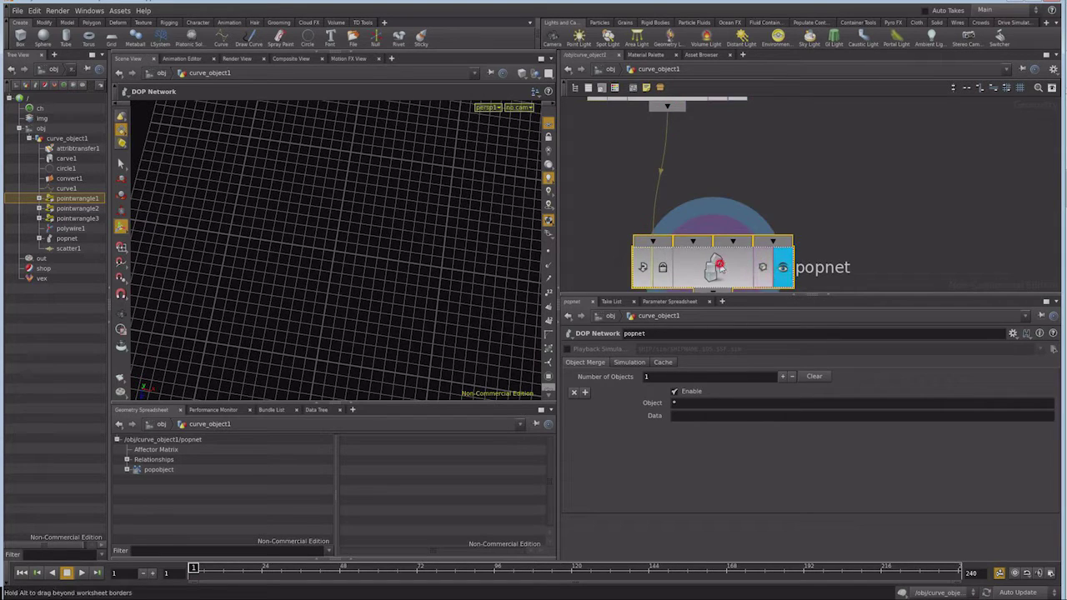
# Dive inside popnet, frame its nodes, and select source_first_input.
pyautogui.doubleClick(771, 266)
pyautogui.press('h')
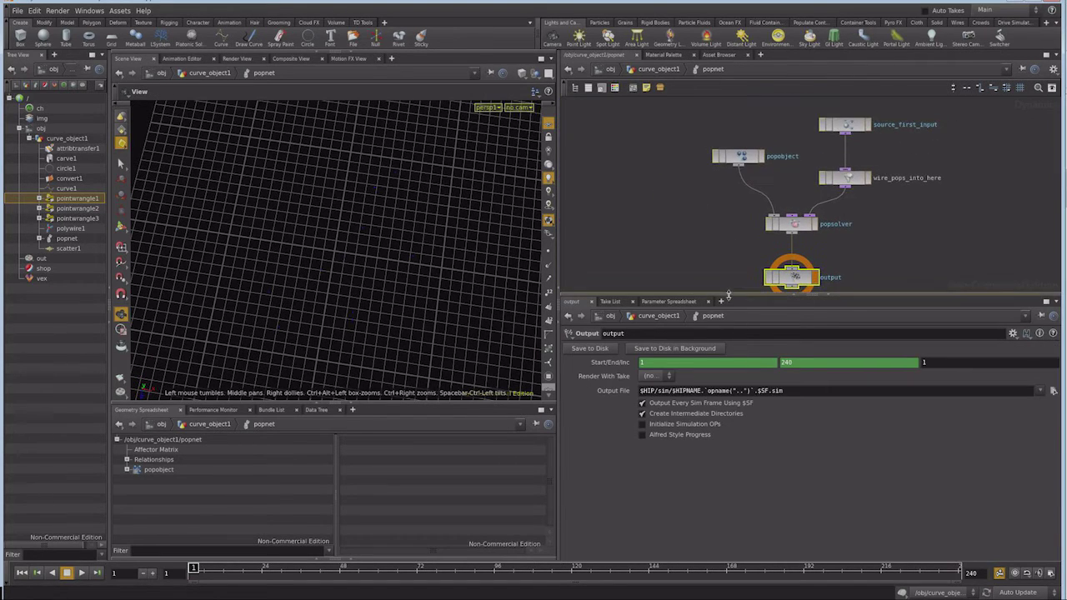
pyautogui.moveTo(729, 293); pyautogui.dragTo(729, 401)
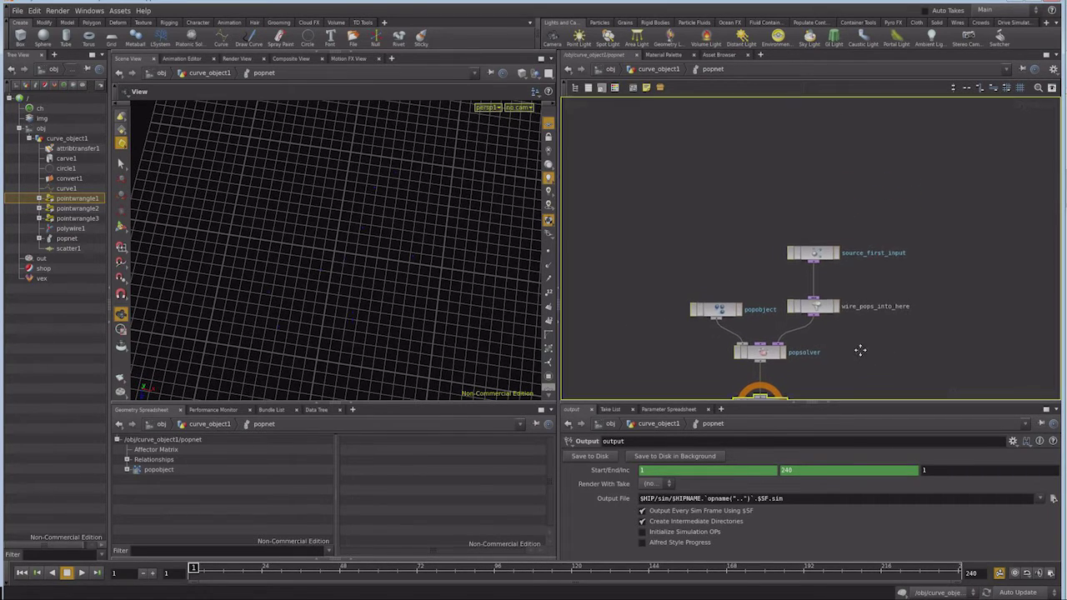
pyautogui.click(722, 169)
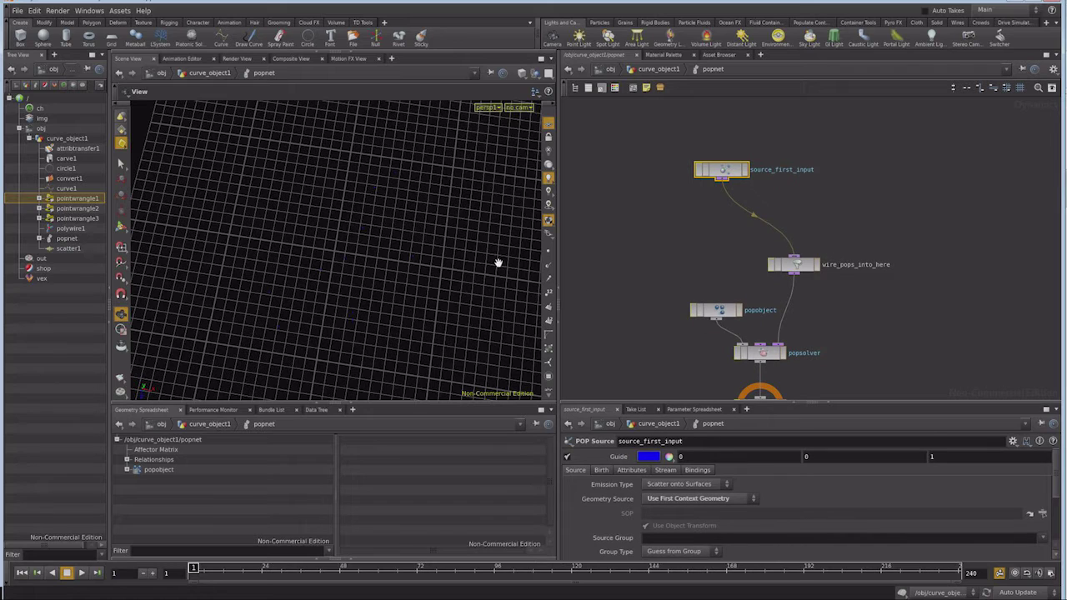
# Set source_first_input's Emission Type to All Geometry.
pyautogui.click(548, 251)
pyautogui.moveTo(884, 407); pyautogui.dragTo(884, 360)
pyautogui.click(640, 437)
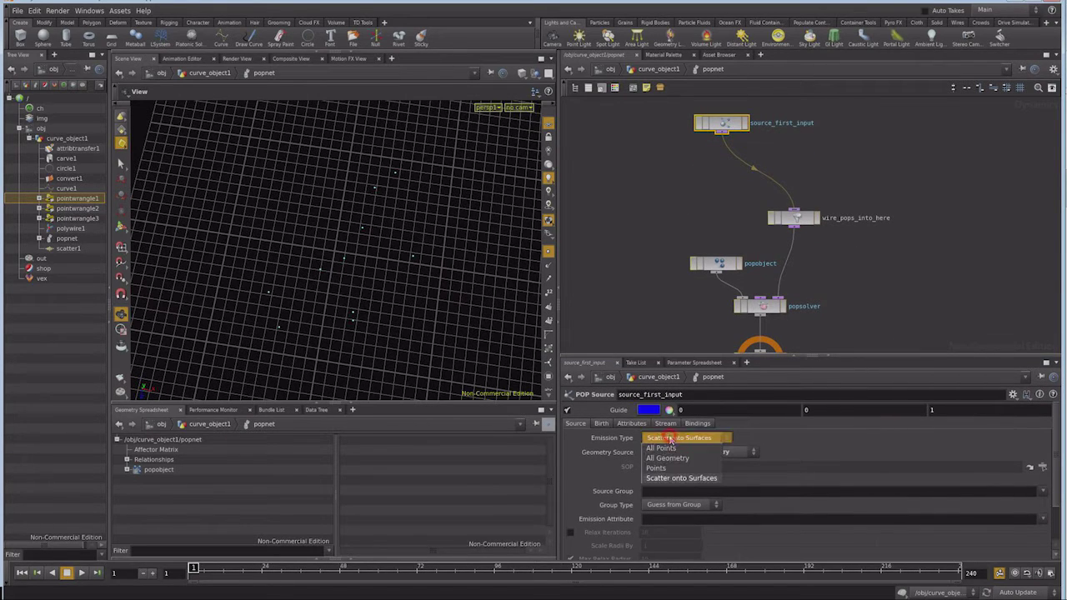
pyautogui.click(658, 459)
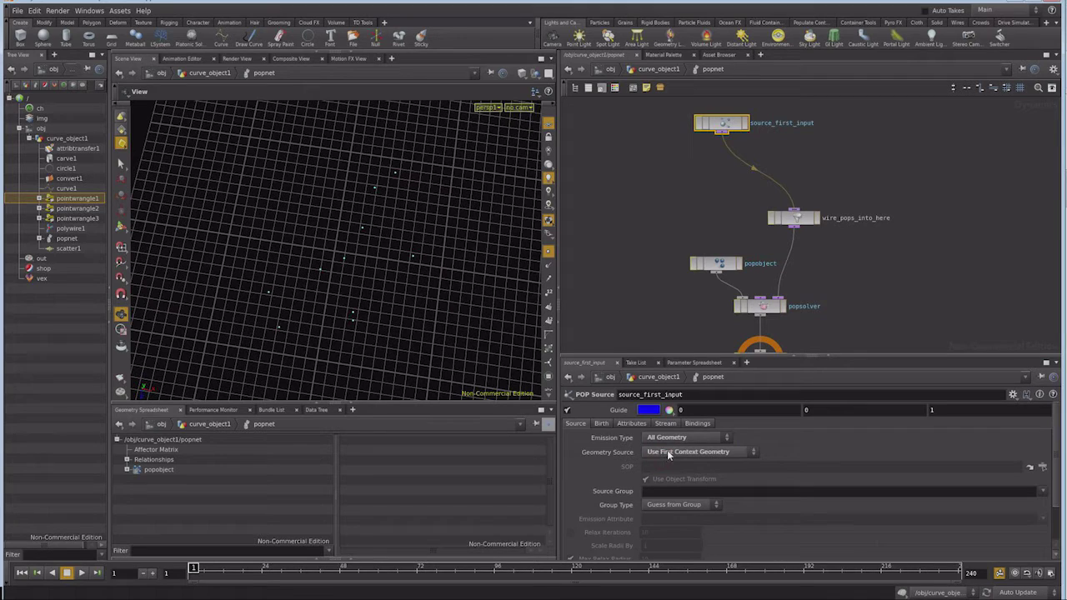
# Set Impulse Activation to $F==1, show point numbers, and turn off the guide.
pyautogui.click(600, 424)
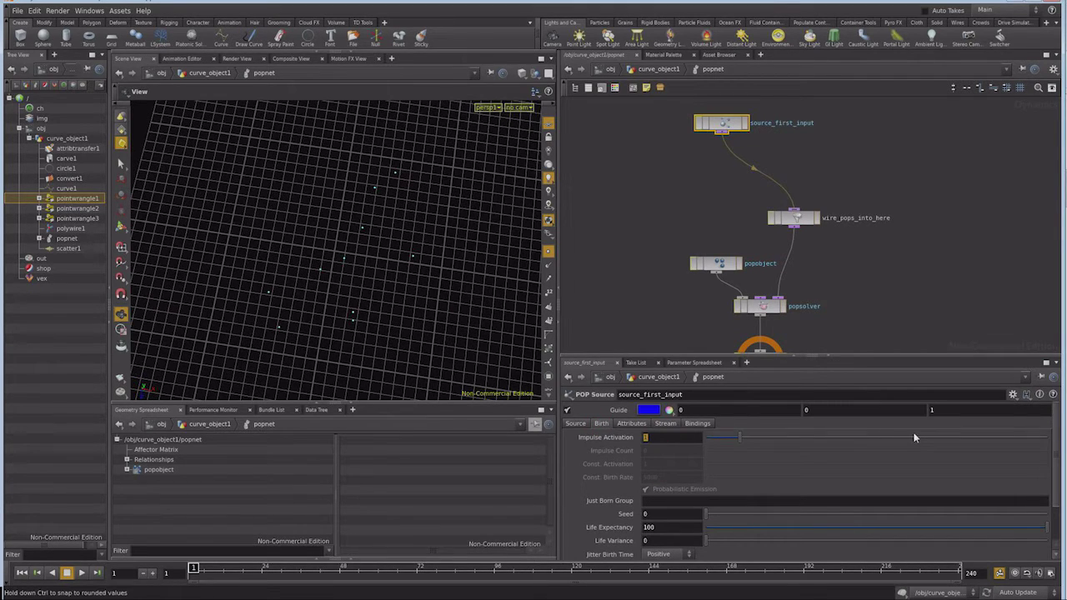
pyautogui.write('$F==1')
pyautogui.press('Return')
pyautogui.click(548, 293)
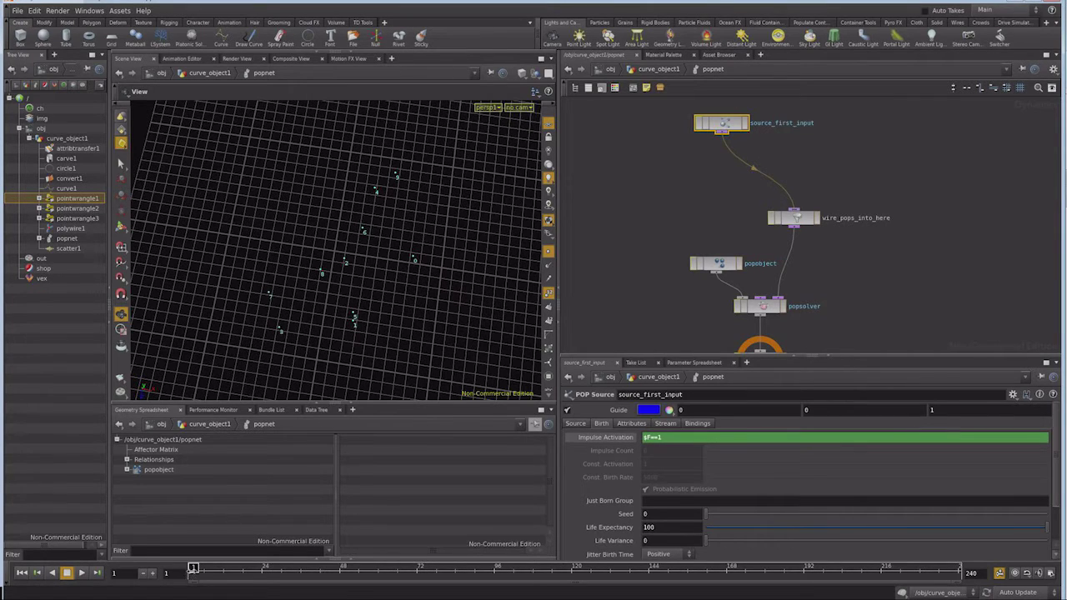
pyautogui.click(567, 410)
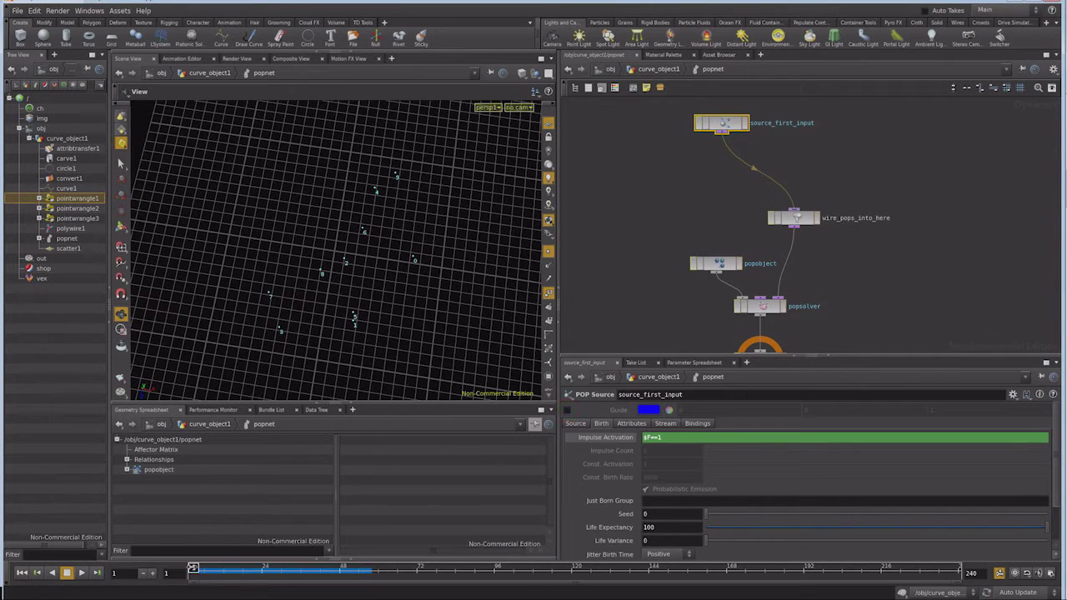
pyautogui.scroll(-3, 287, 365)
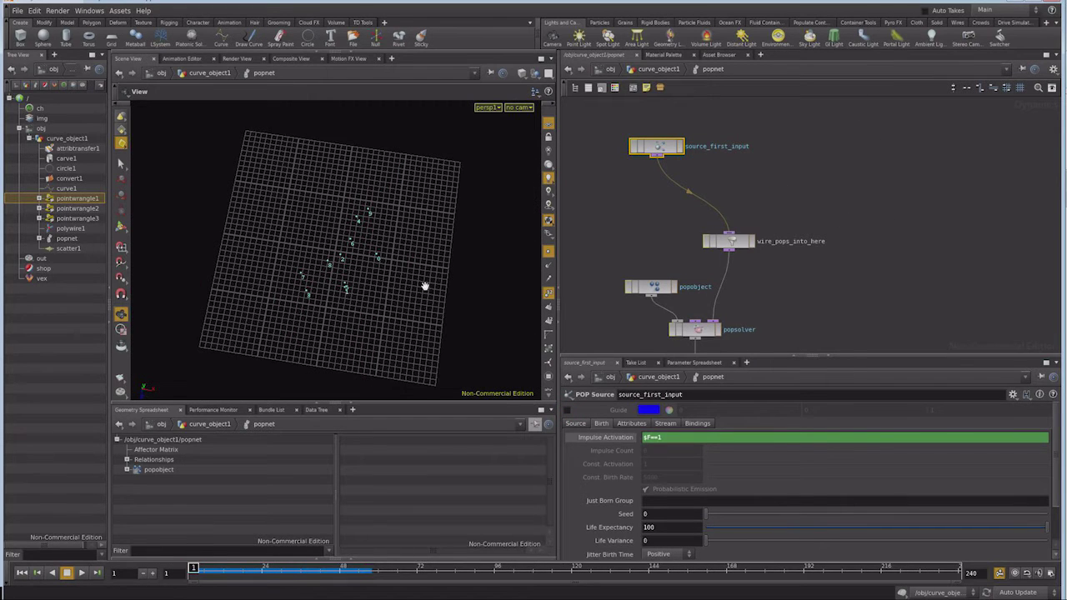
# Set Initial Velocity to Add to Inherited Velocity on source_first_input.
pyautogui.click(631, 422)
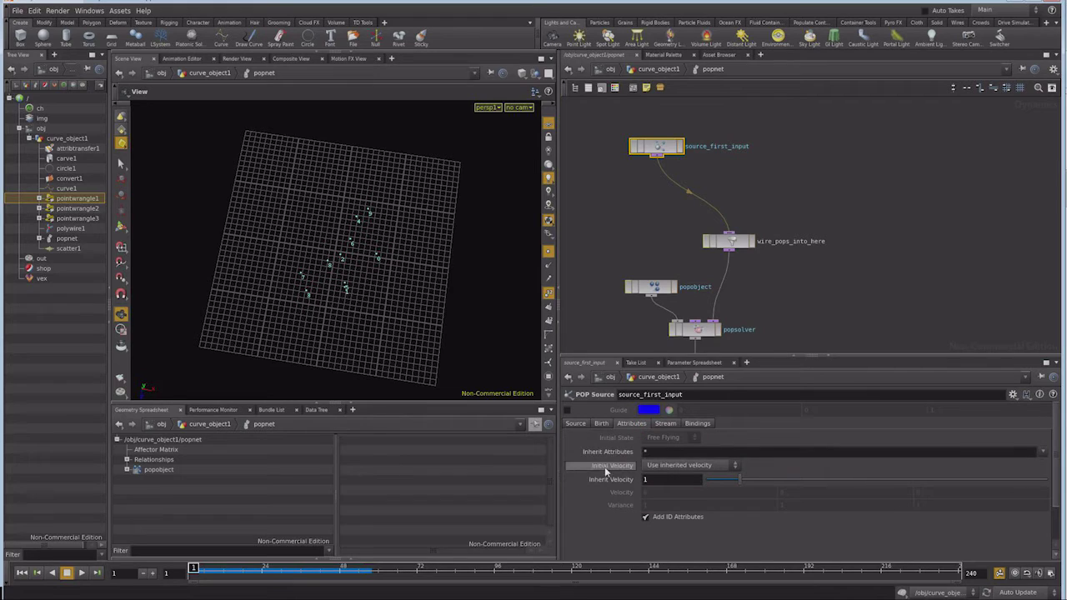
pyautogui.click(663, 467)
pyautogui.click(677, 486)
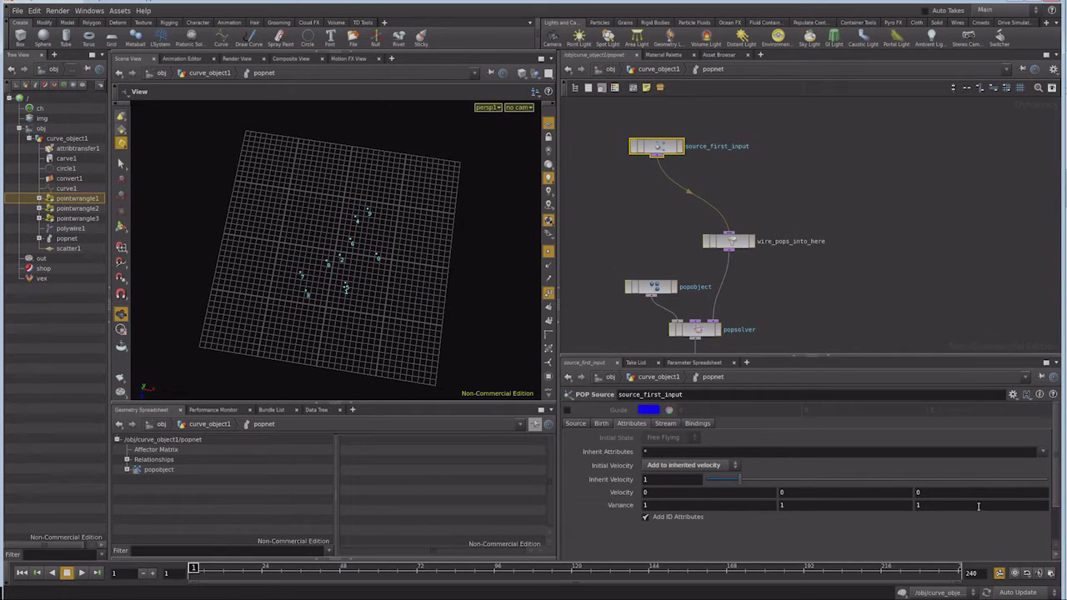
# Play the simulation to preview the particles spreading, then rewind to frame 1.
pyautogui.click(81, 572)
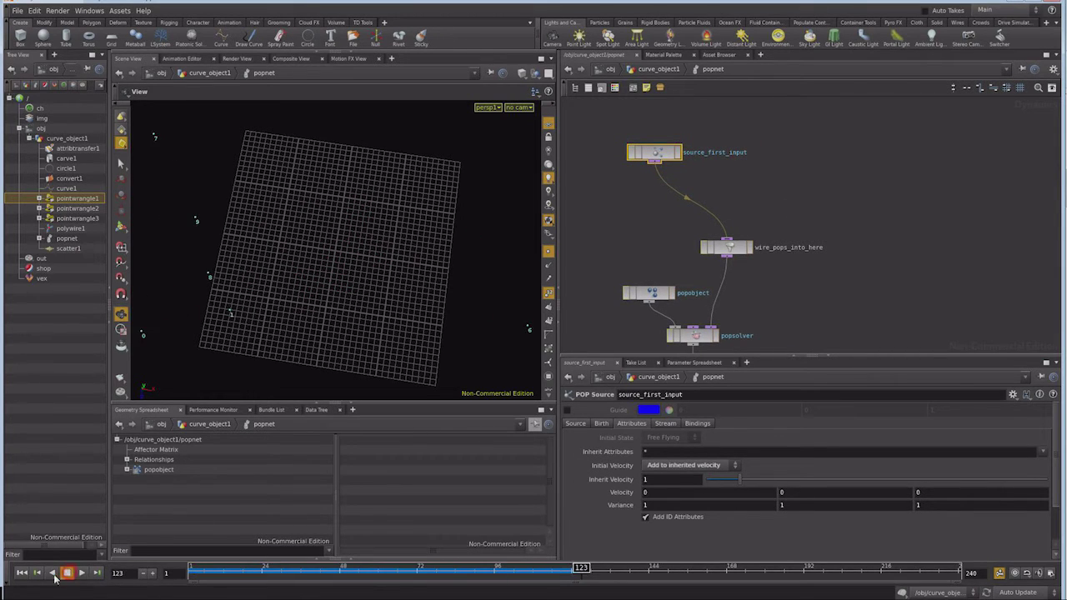
pyautogui.click(22, 573)
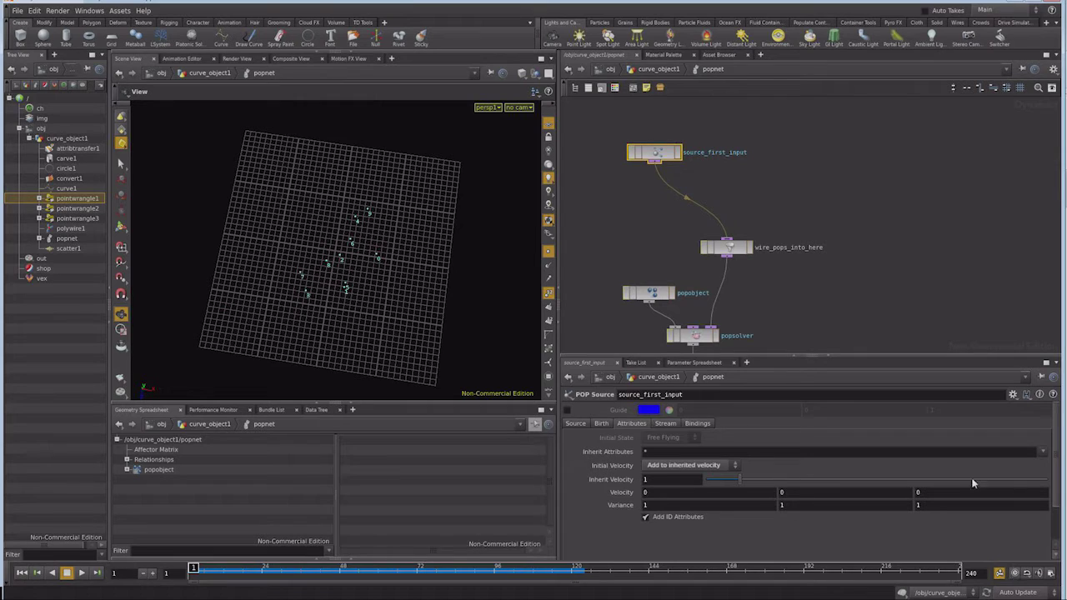
pyautogui.click(1013, 574)
pyautogui.click(82, 572)
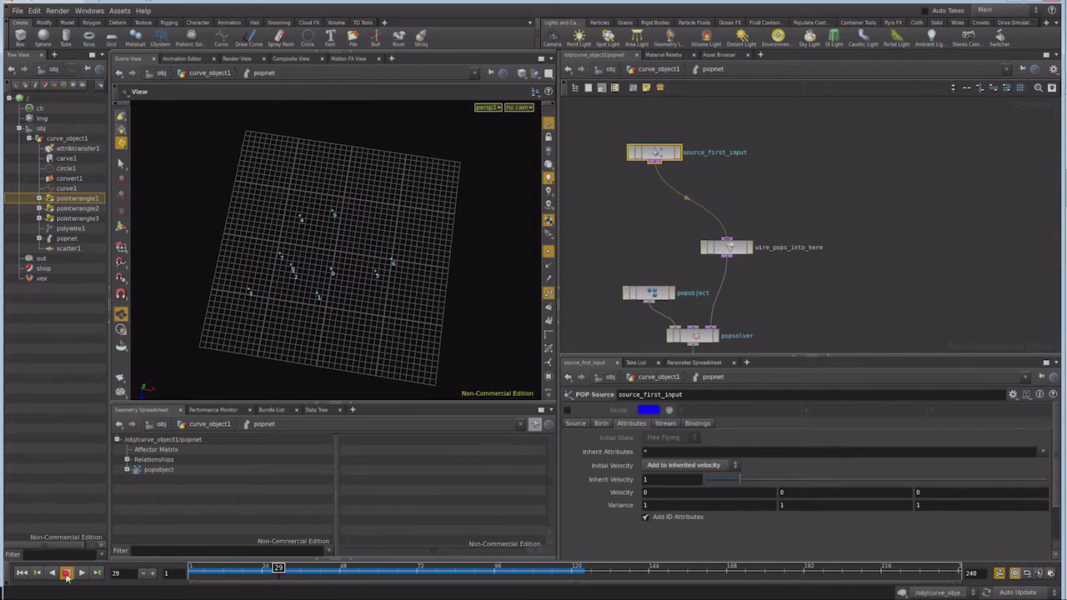
pyautogui.click(18, 572)
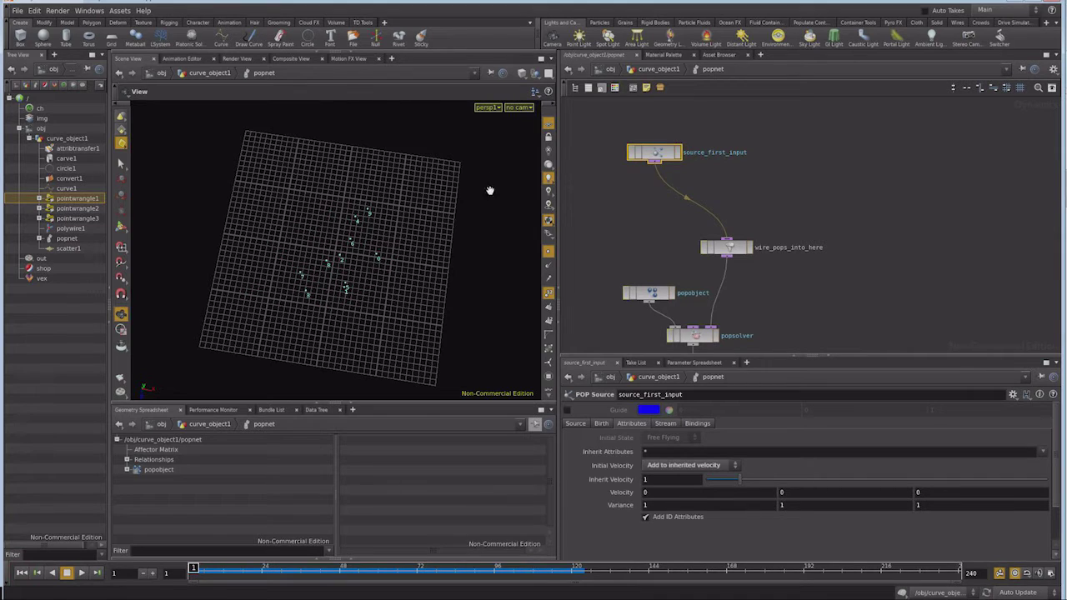
pyautogui.moveTo(816, 200); pyautogui.dragTo(780, 238, button='middle')
pyautogui.press('Tab')
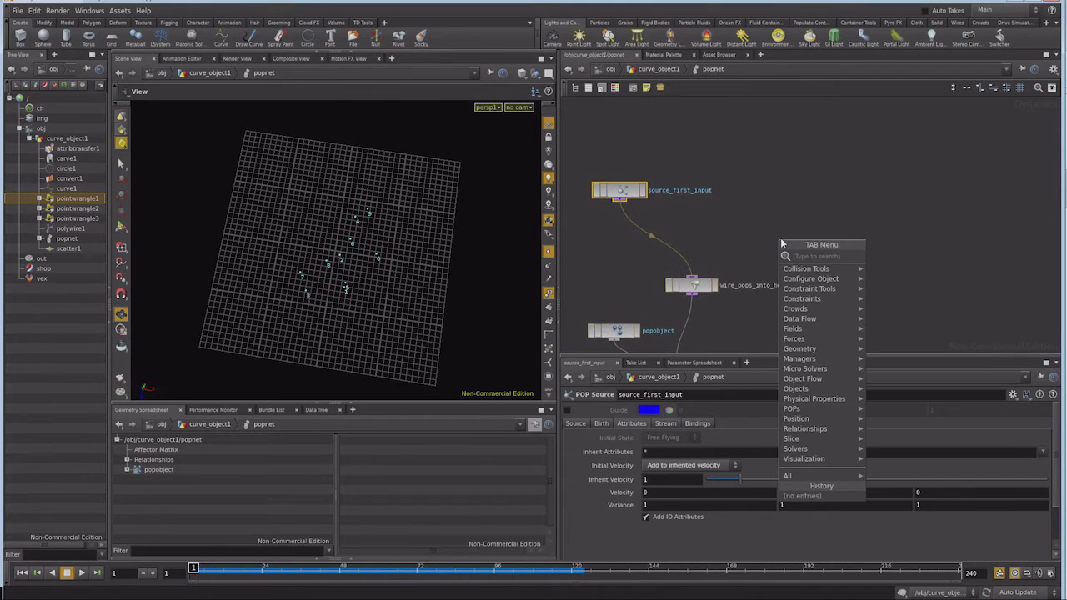
# Add a popsource1 node wired into wire_pops_into_here.
pyautogui.write('source')
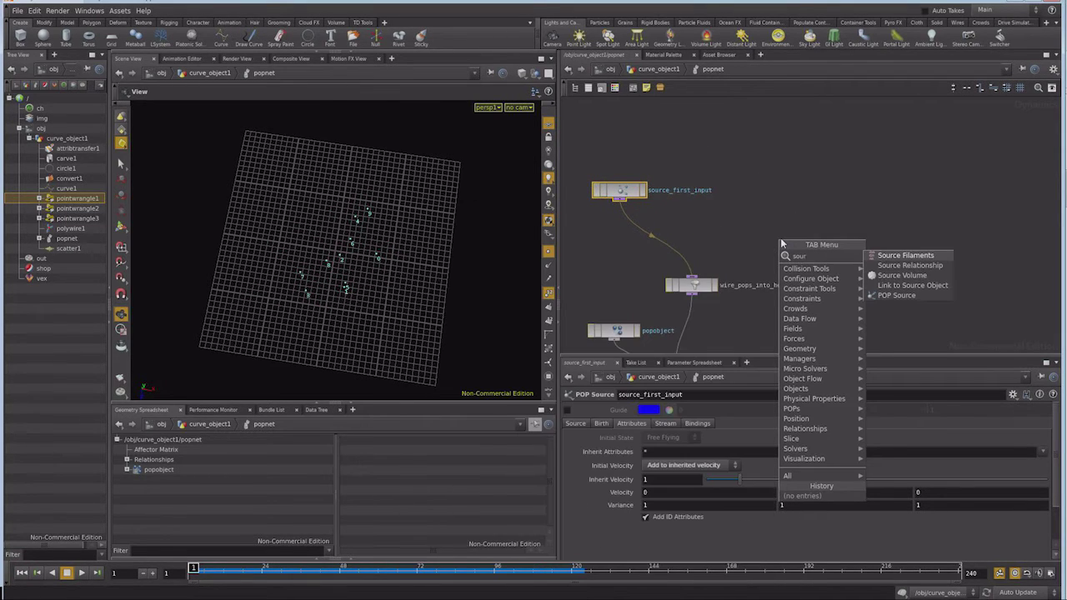
pyautogui.click(908, 288)
pyautogui.click(775, 200)
pyautogui.moveTo(780, 201); pyautogui.dragTo(690, 293)
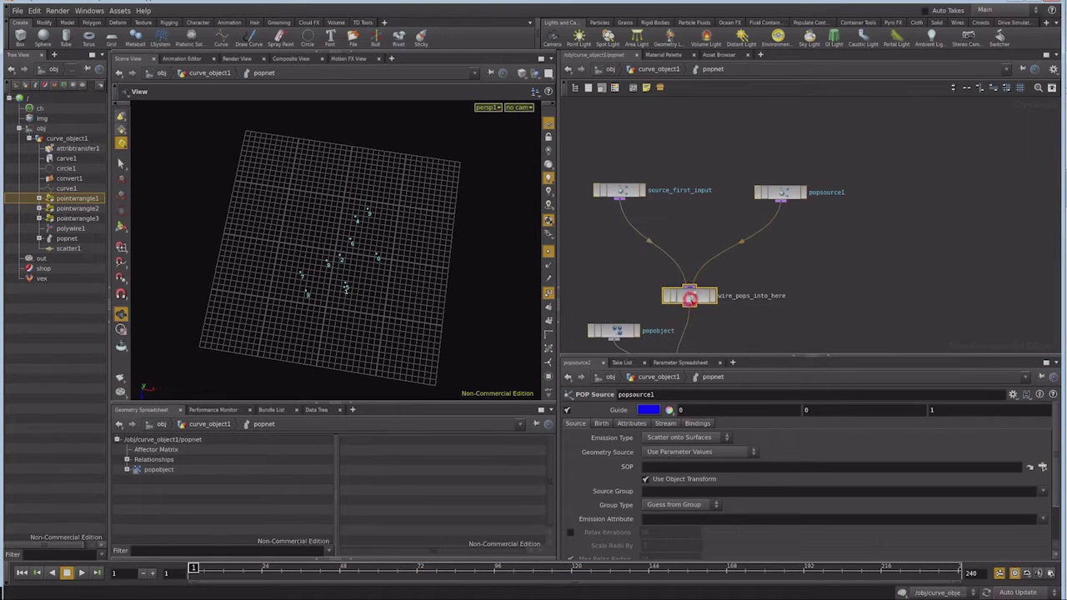
pyautogui.click(782, 193)
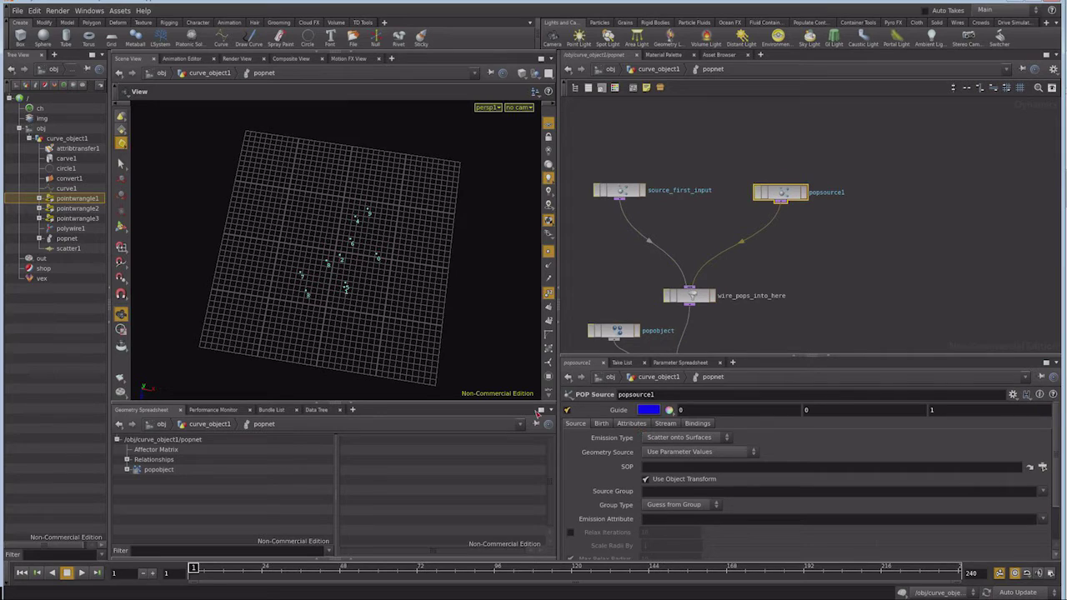
# Set popsource1's geometry source to the DOP object popobject.
pyautogui.click(682, 454)
pyautogui.click(667, 472)
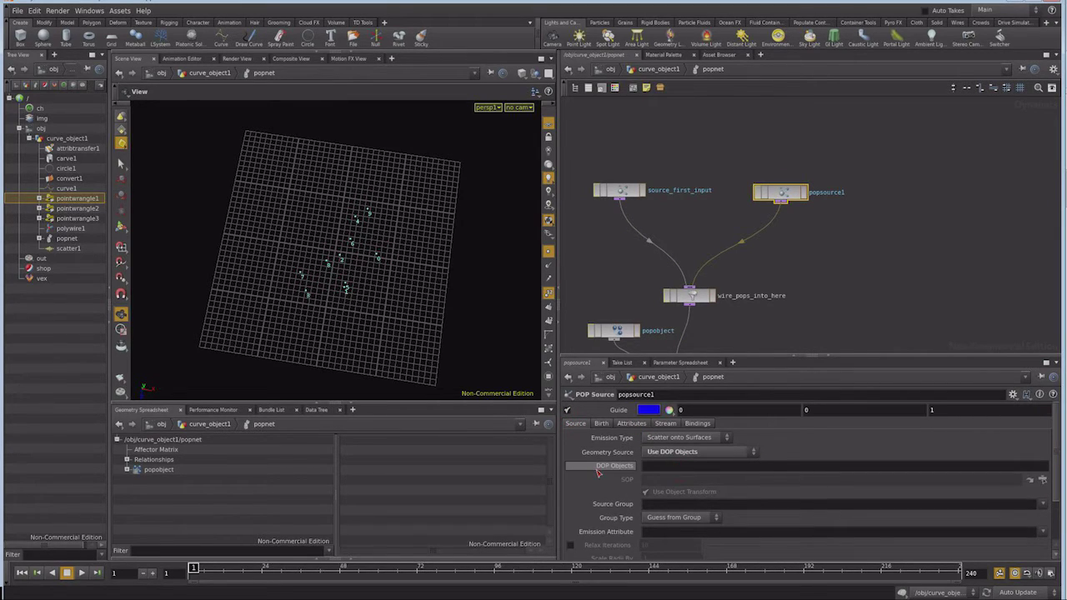
pyautogui.click(622, 468)
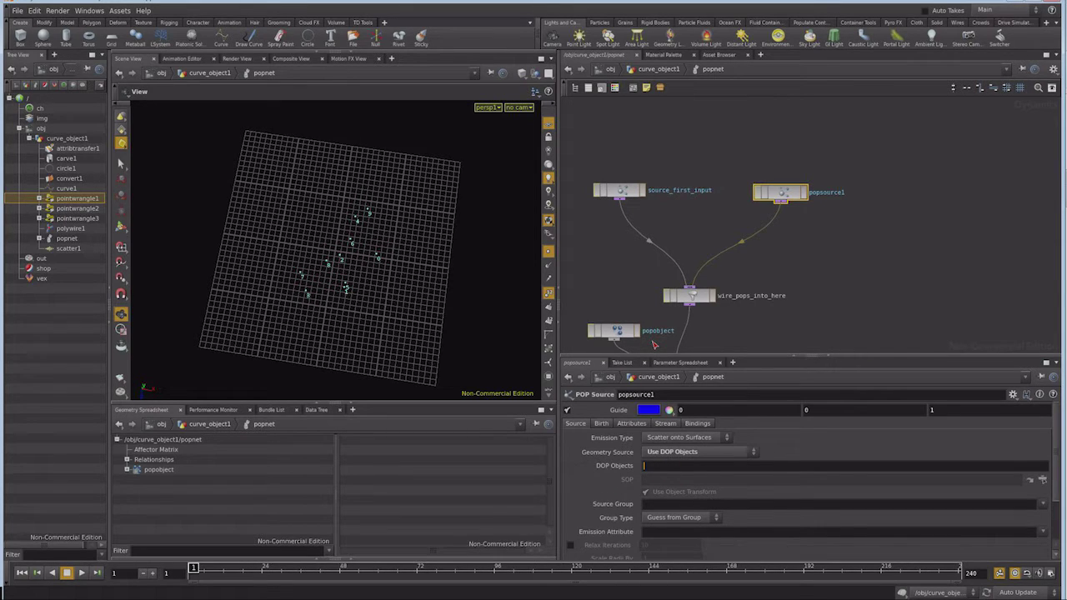
pyautogui.write('popobject')
pyautogui.click(627, 330)
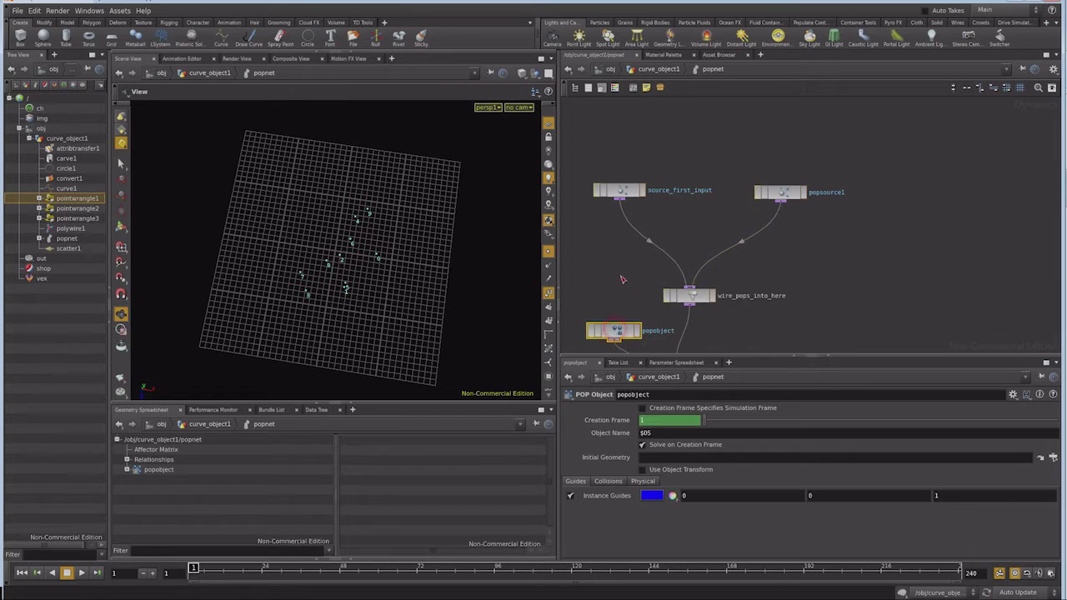
# Set popsource1's Emission Type to Points.
pyautogui.click(787, 192)
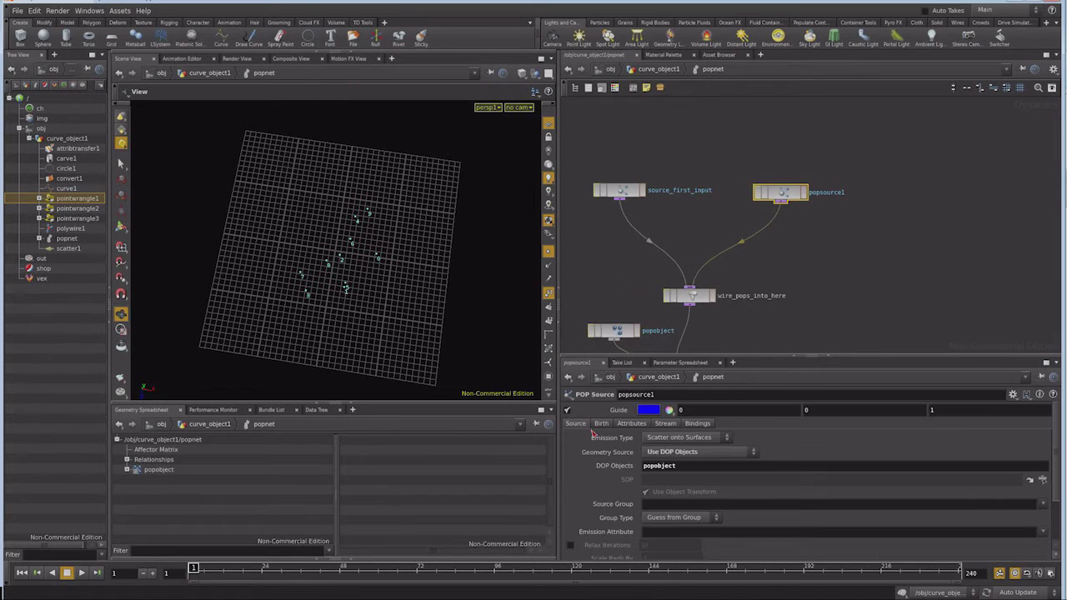
pyautogui.click(667, 439)
pyautogui.click(667, 473)
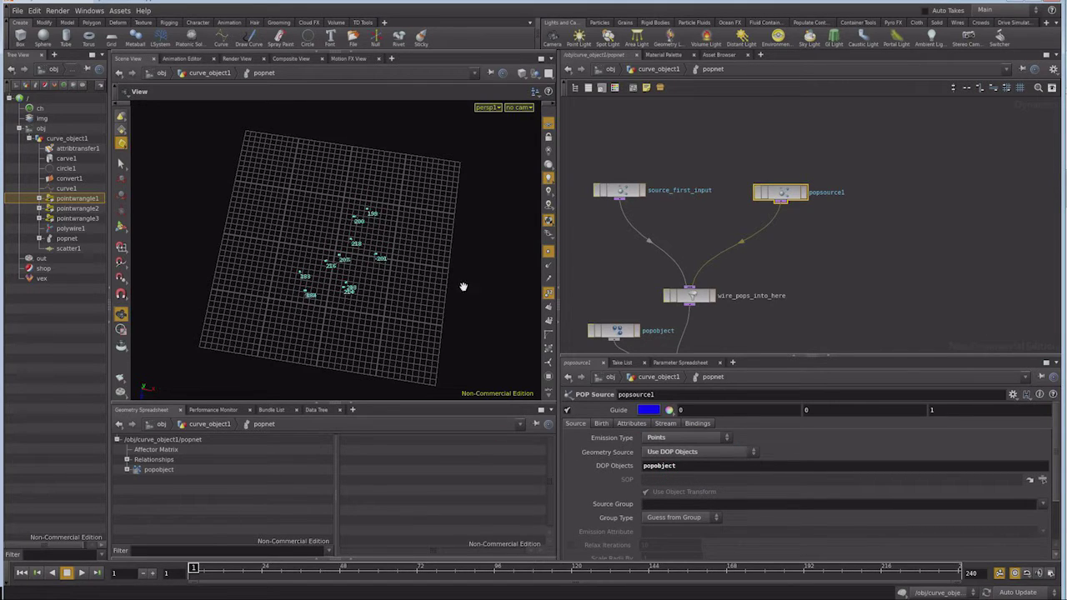
# Set Const. Activation and Const. Birth Rate to 0 on popsource1.
pyautogui.click(601, 423)
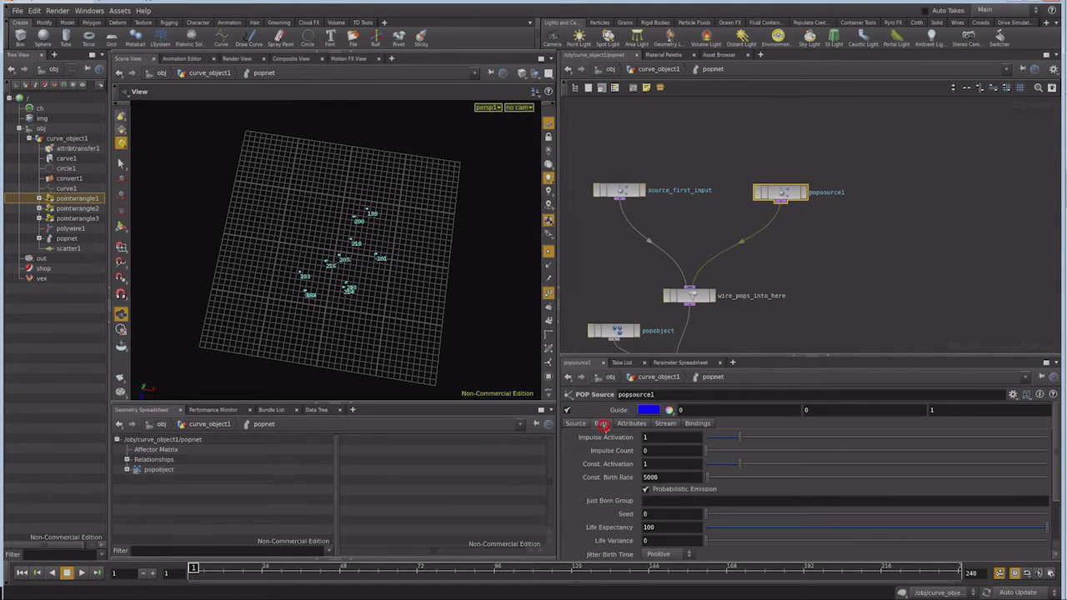
pyautogui.click(667, 464)
pyautogui.write('0')
pyautogui.press('Return')
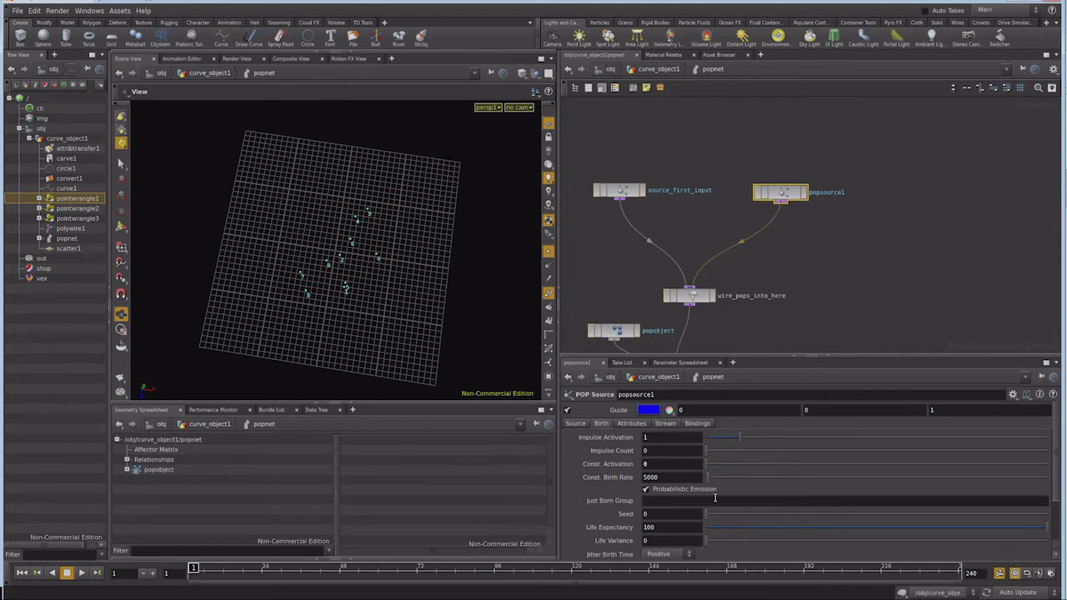
pyautogui.click(664, 476)
pyautogui.write('0')
pyautogui.press('Return')
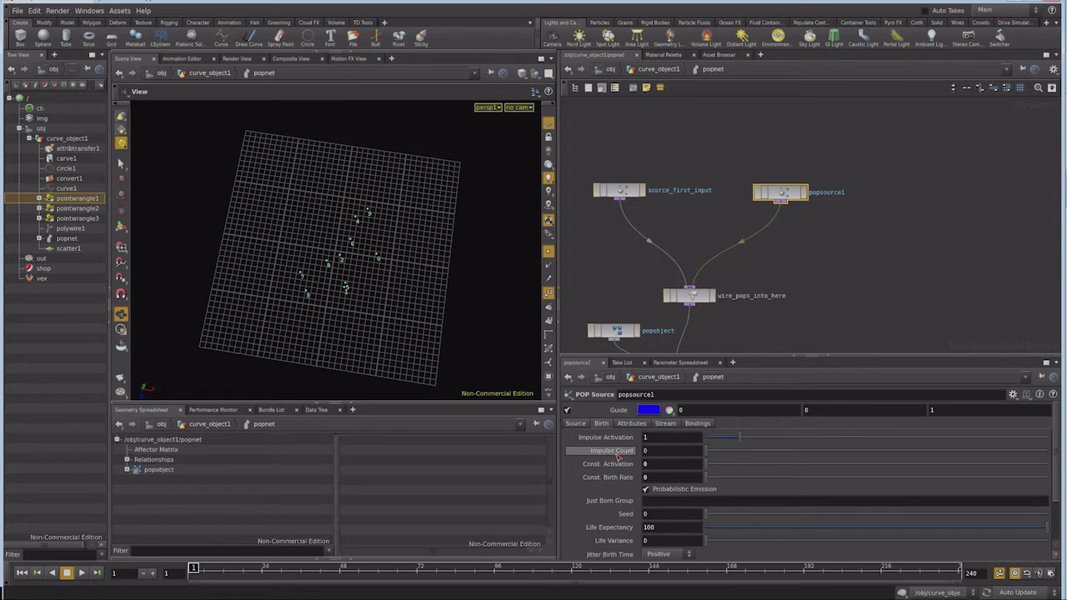
# Set Impulse Count to 3 and Impulse Activation to $F%20==0.
pyautogui.click(659, 453)
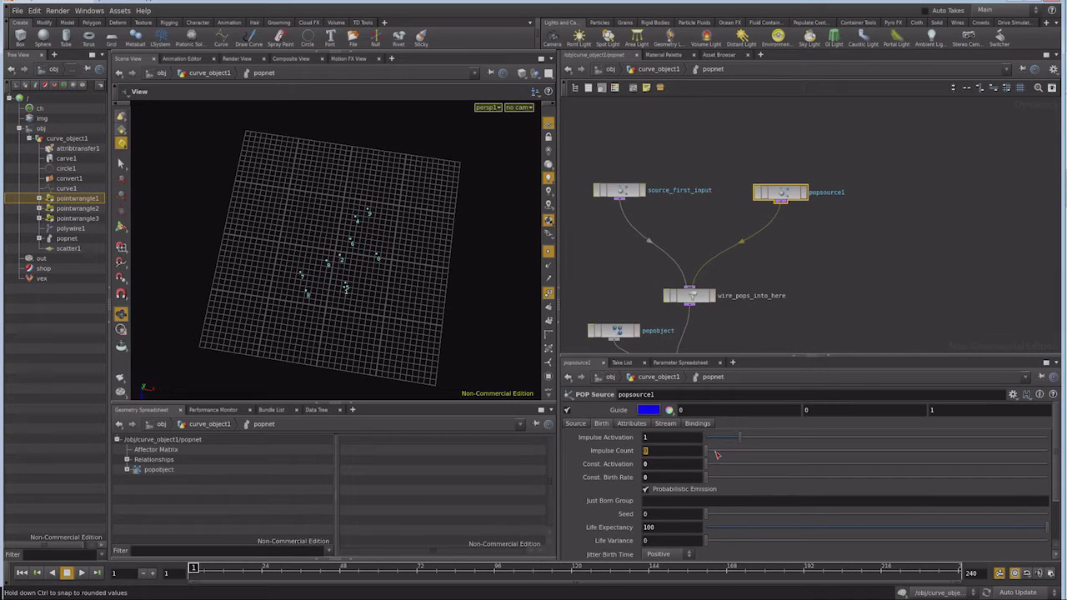
pyautogui.write('3')
pyautogui.press('Return')
pyautogui.click(664, 437)
pyautogui.write('$')
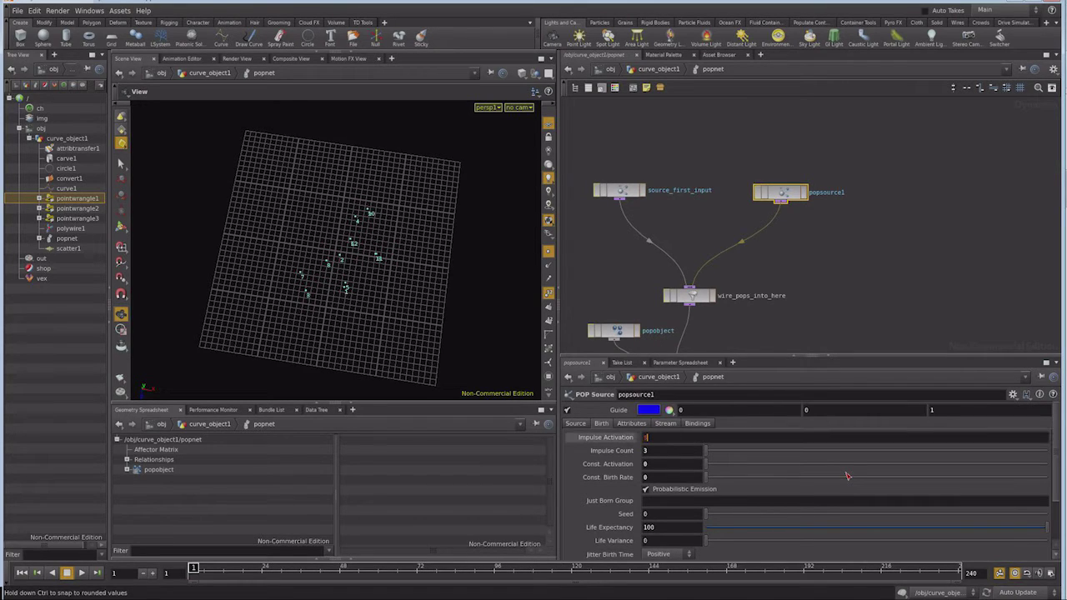
pyautogui.write('N')
pyautogui.press('Return')
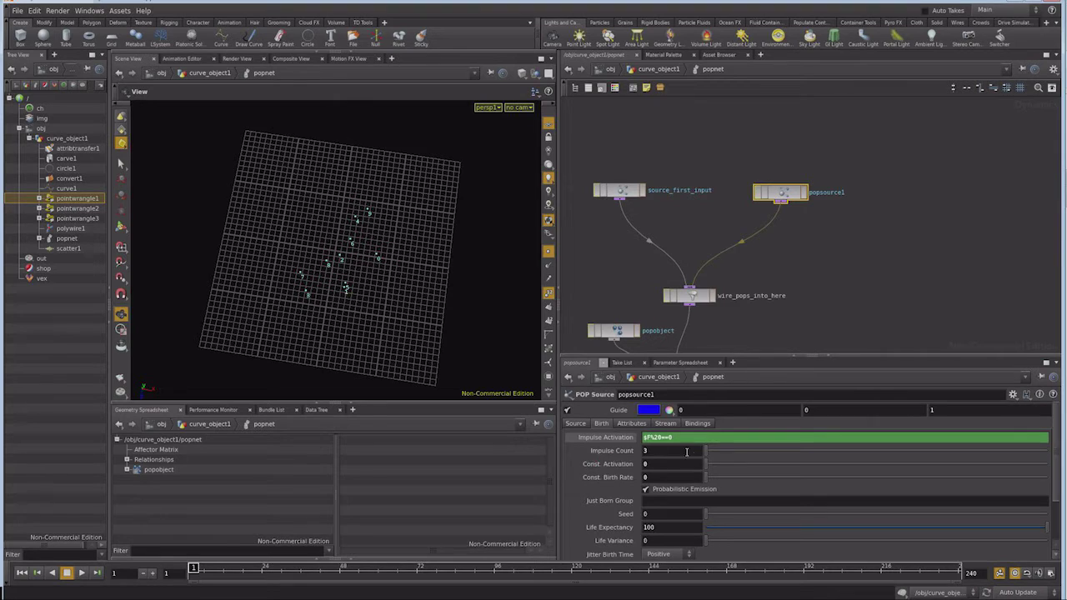
# Set popsource1's Initial Velocity to Add to Inherited Velocity.
pyautogui.click(716, 339)
pyautogui.click(633, 425)
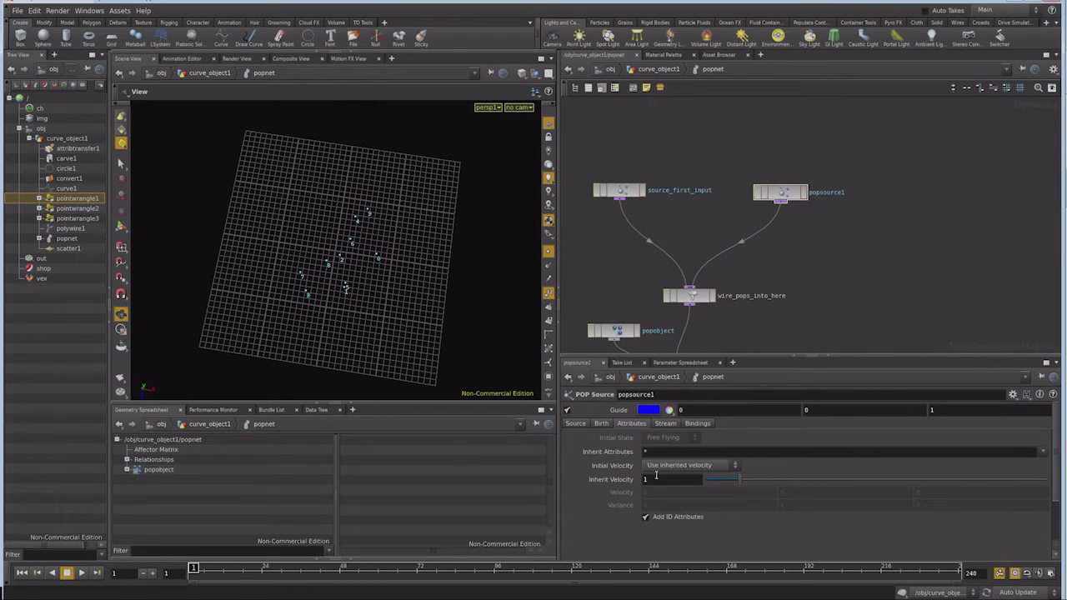
pyautogui.click(657, 465)
pyautogui.click(664, 490)
pyautogui.moveTo(626, 281); pyautogui.dragTo(668, 198, button='middle')
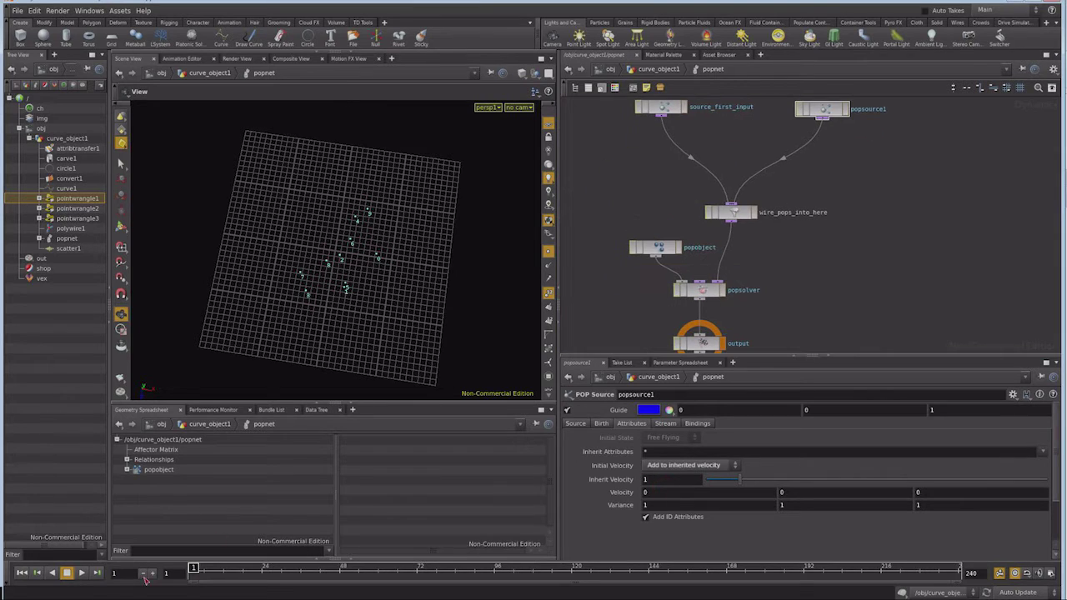
# Play the particle simulation to about frame 165, rewind to frame 1, and return to curve_object1.
pyautogui.click(81, 574)
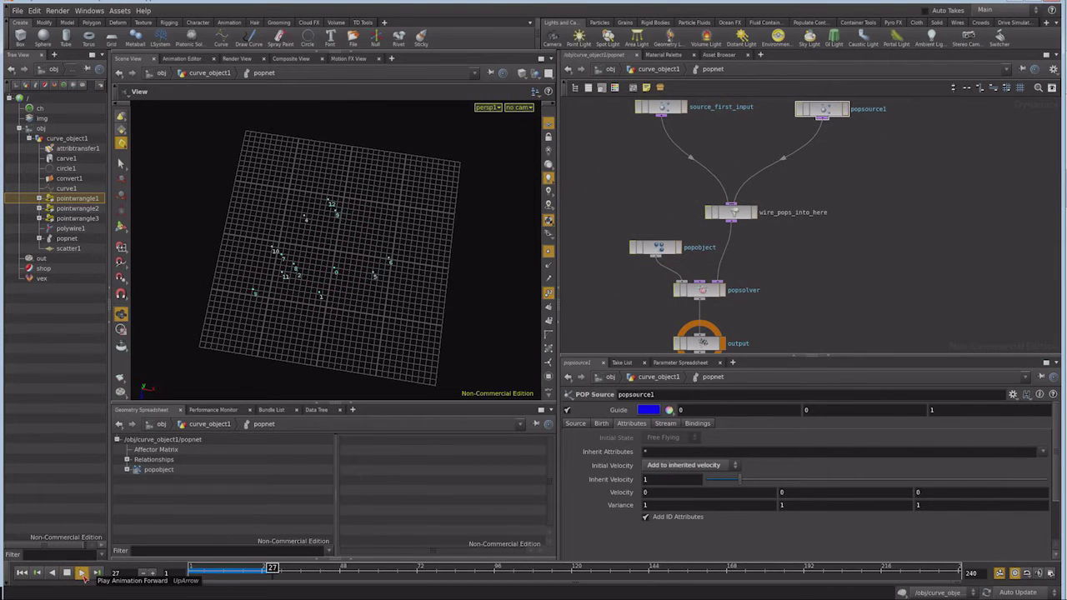
pyautogui.scroll(-5, 338, 261)
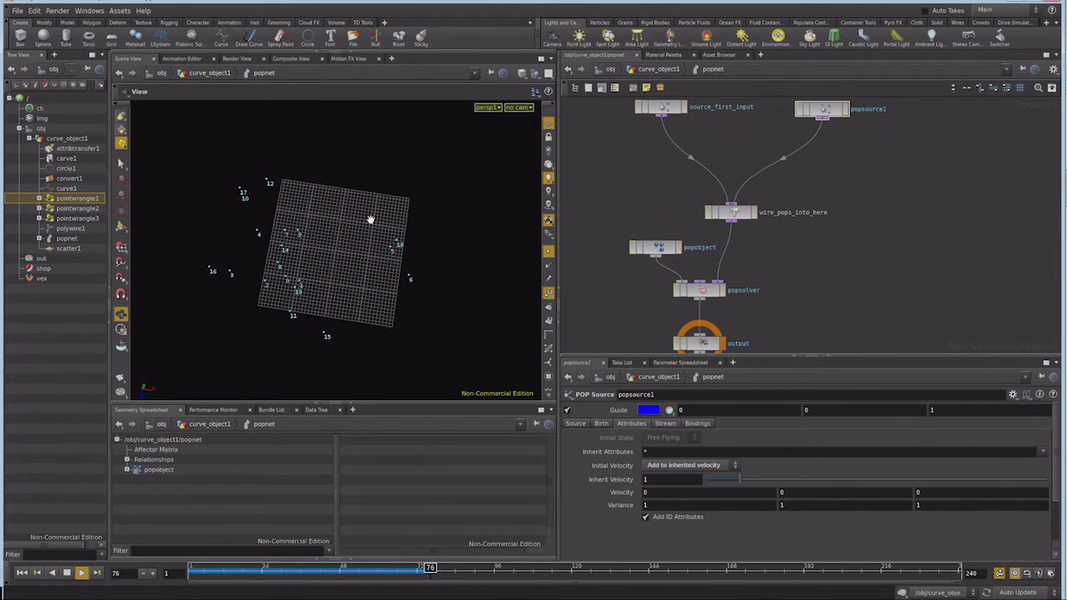
pyautogui.moveTo(264, 238); pyautogui.dragTo(294, 315)
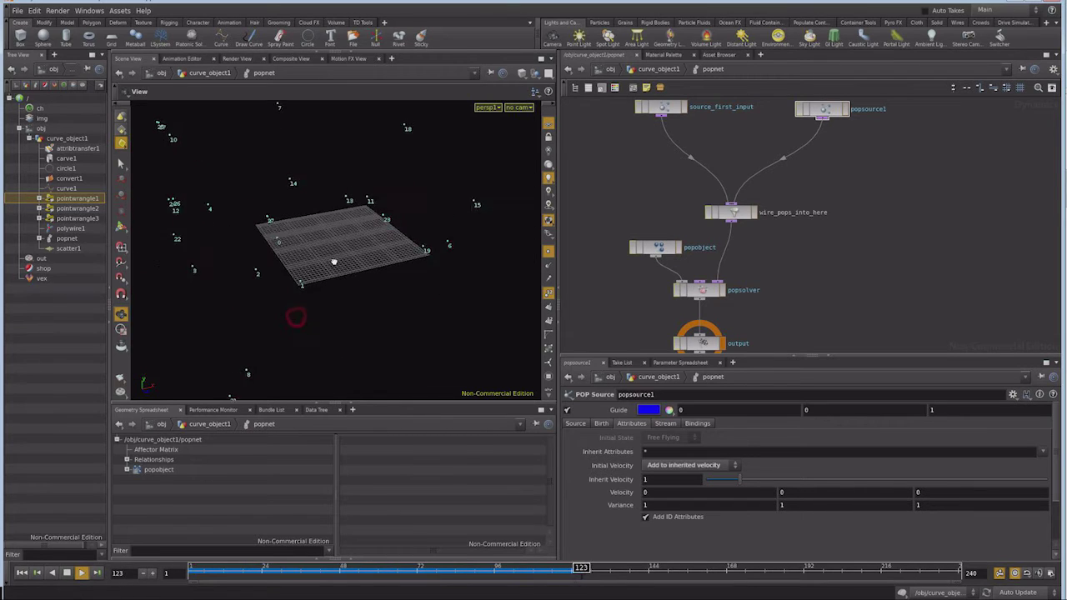
pyautogui.hotkey('ctrl', 'Up')
pyautogui.scroll(2, 350, 224)
pyautogui.scroll(3, 350, 225)
pyautogui.scroll(1, 345, 238)
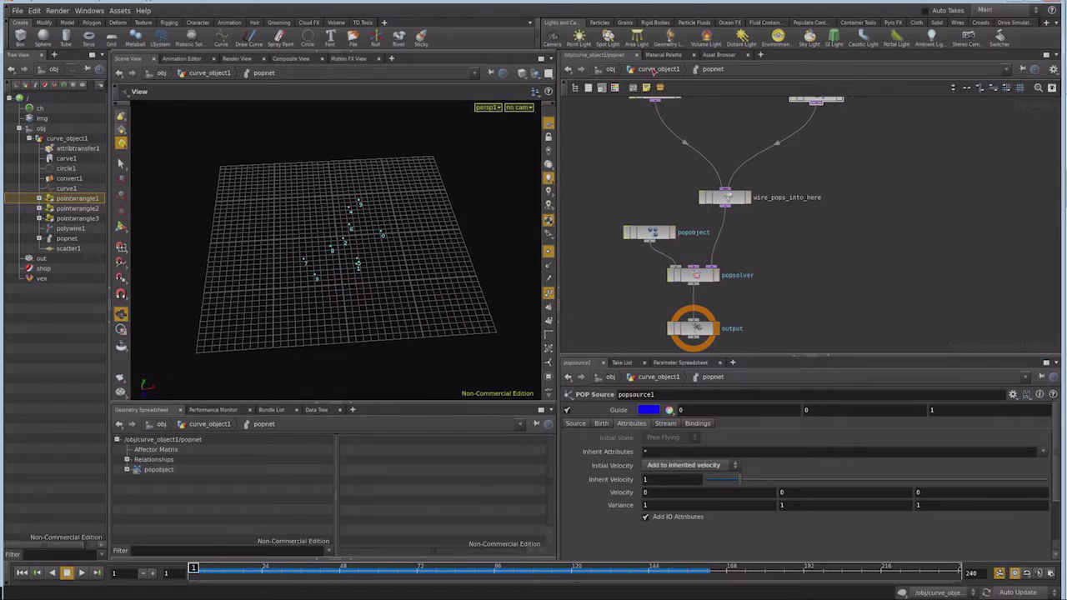
pyautogui.click(655, 70)
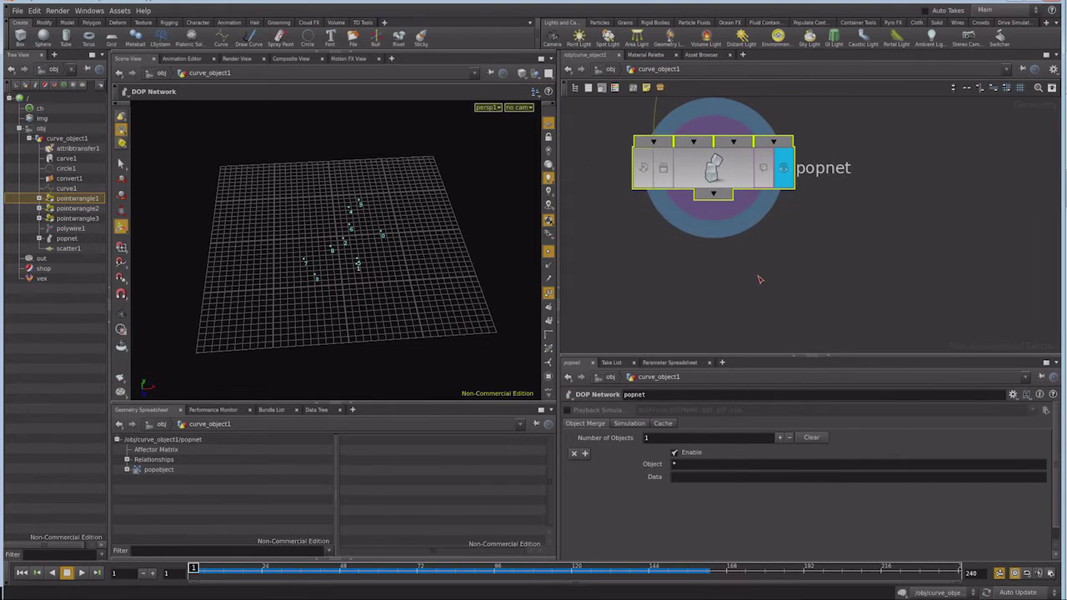
# Add a Trail node below popnet, make it the displayed node, and hide point-number labels.
pyautogui.press('Tab')
pyautogui.write('tra')
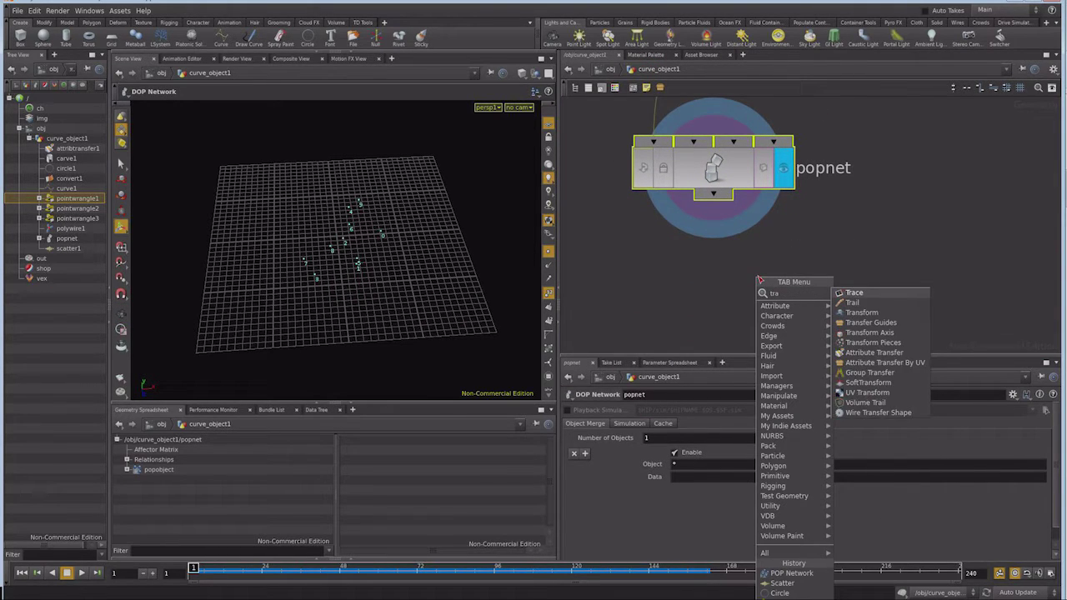
pyautogui.write('il')
pyautogui.click(849, 293)
pyautogui.click(709, 280)
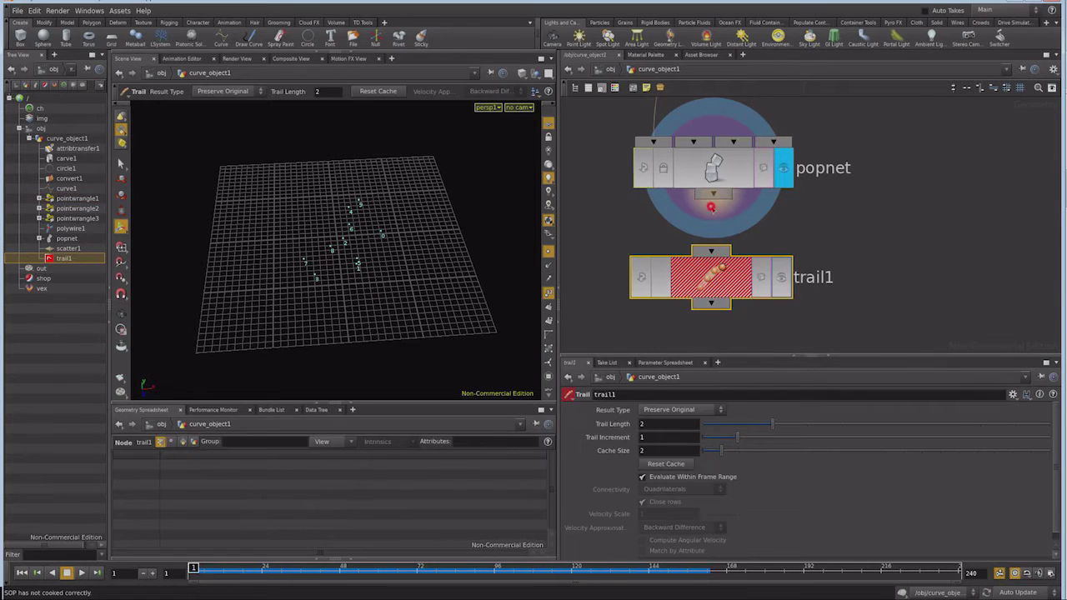
pyautogui.click(781, 276)
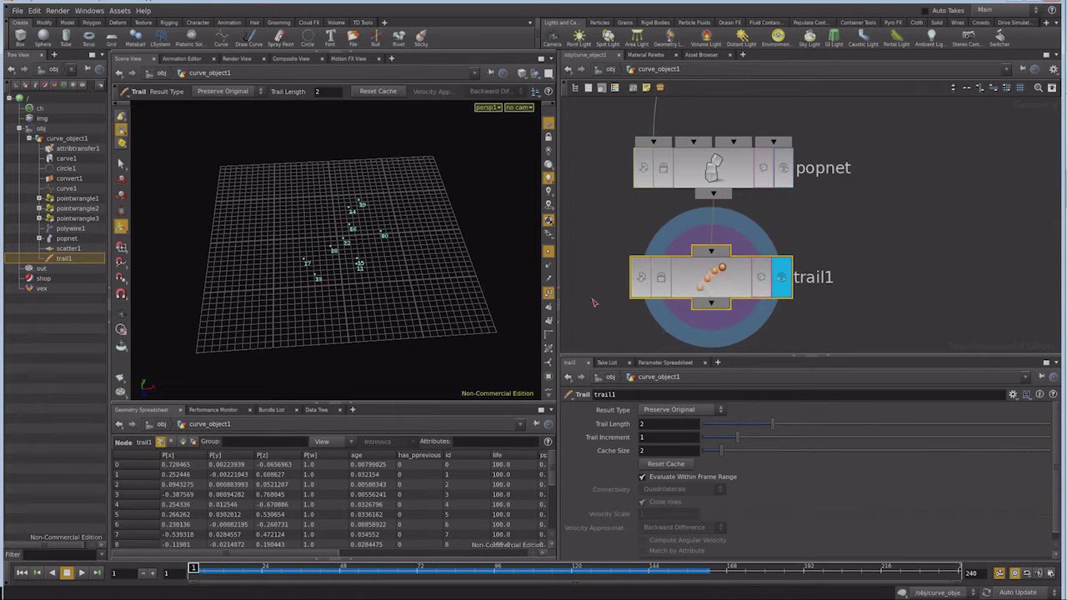
pyautogui.click(549, 294)
# Set trail1 to Connect as Polygons with Trail Length 200 and Close rows unchecked.
pyautogui.click(665, 411)
pyautogui.click(667, 411)
pyautogui.click(670, 411)
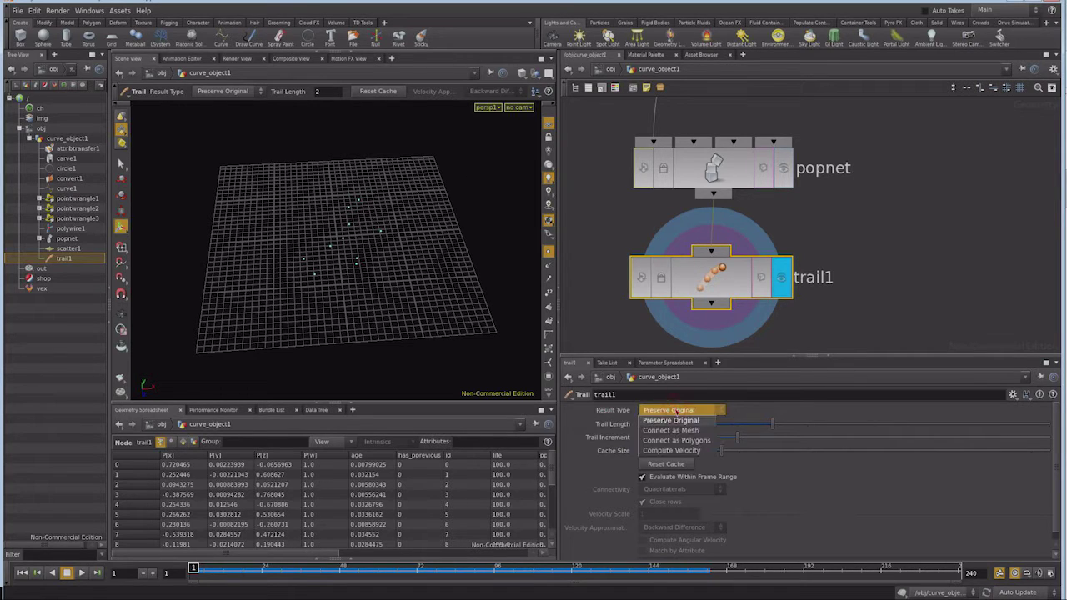
pyautogui.click(673, 441)
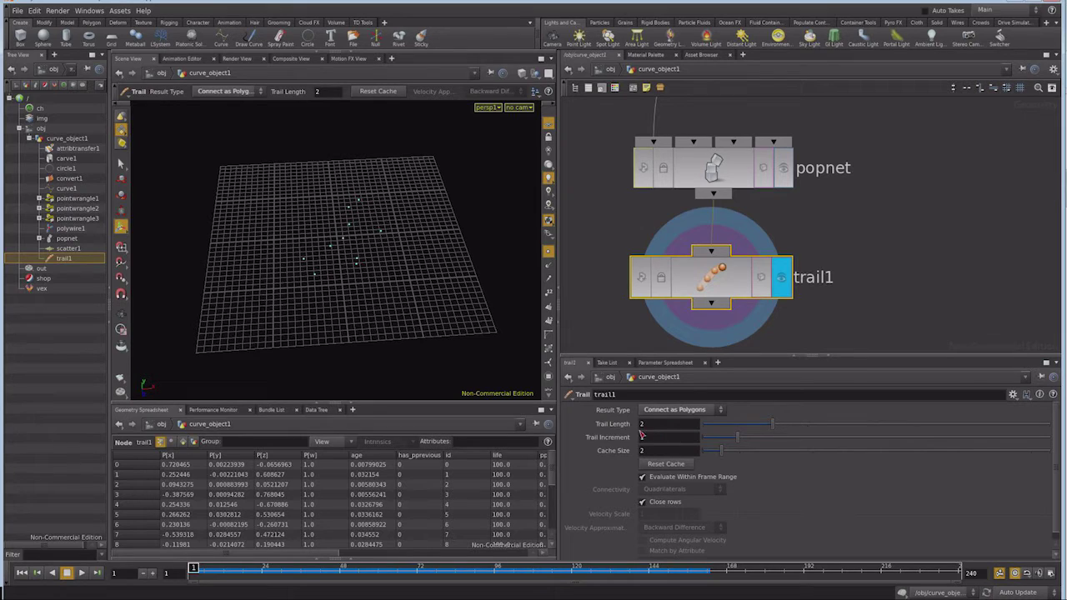
pyautogui.click(671, 424)
pyautogui.moveTo(613, 423)
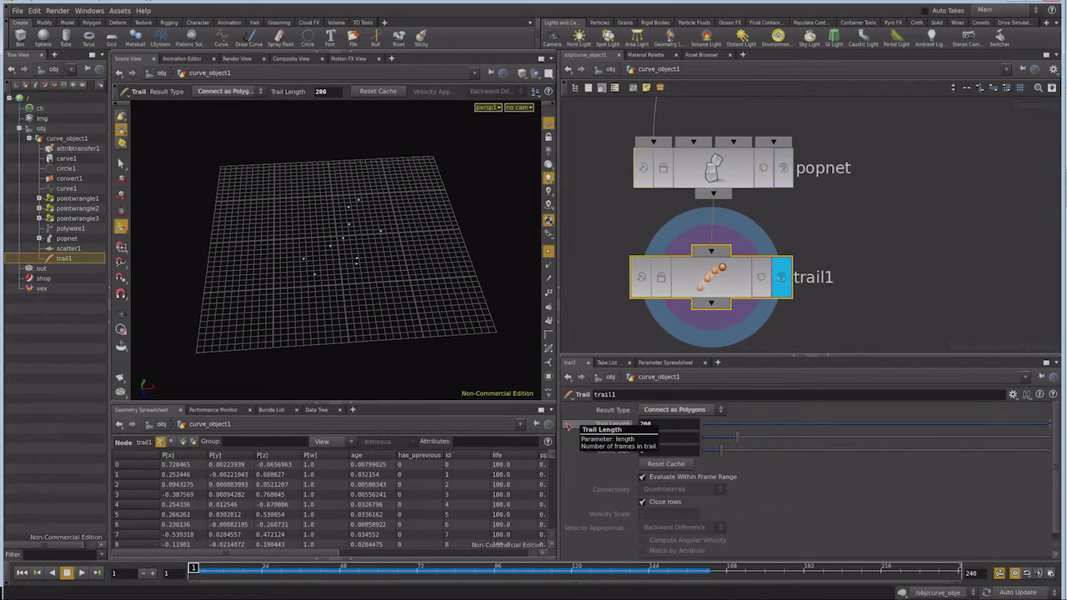
pyautogui.press('Return')
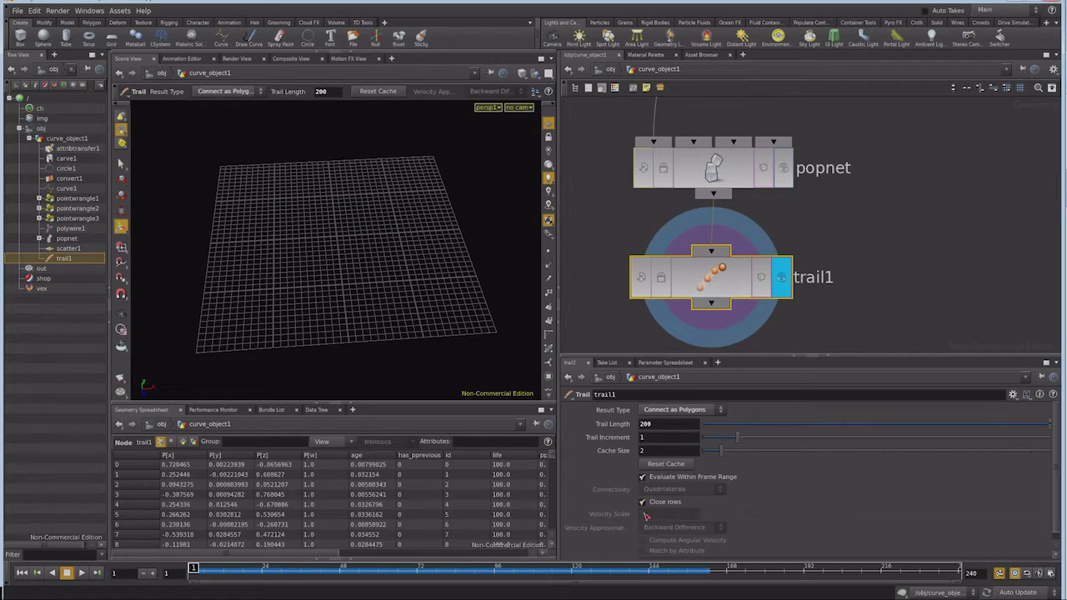
pyautogui.click(642, 504)
# Play the simulation to watch the trails grow, then go inside popnet.
pyautogui.press('Up')
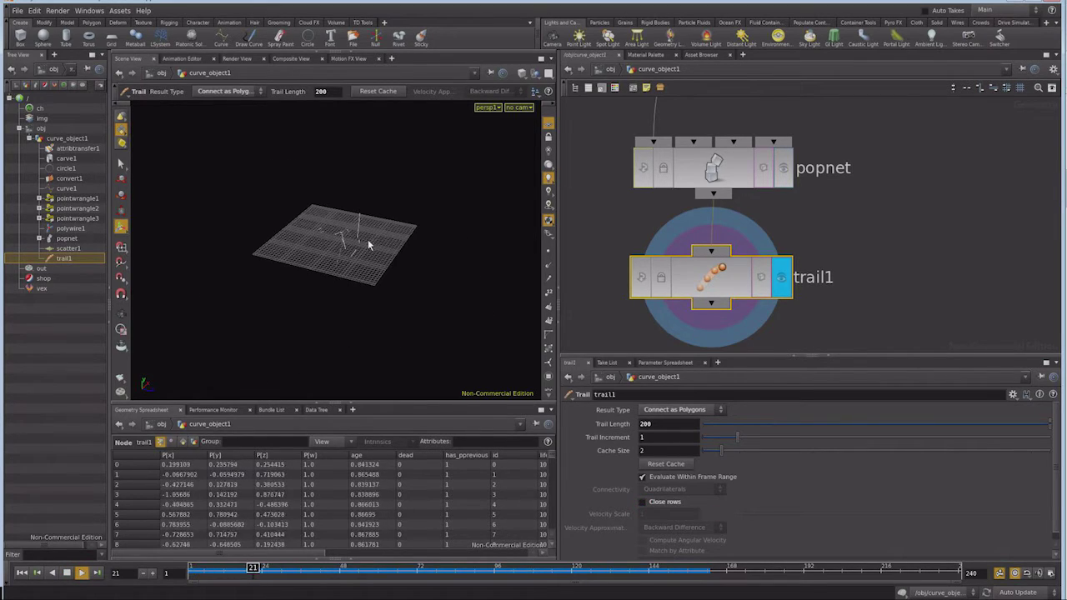
pyautogui.press('Escape')
pyautogui.moveTo(367, 239)
pyautogui.mouseDown()
pyautogui.moveTo(410, 214)
pyautogui.moveTo(362, 269)
pyautogui.moveTo(346, 256)
pyautogui.mouseUp()
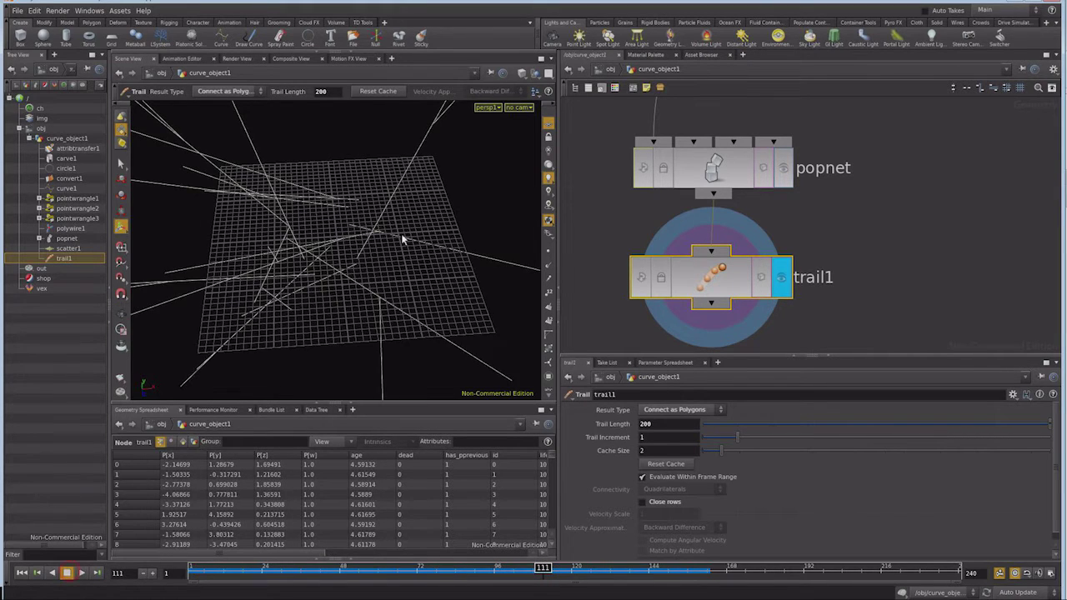
pyautogui.moveTo(401, 233); pyautogui.dragTo(325, 213)
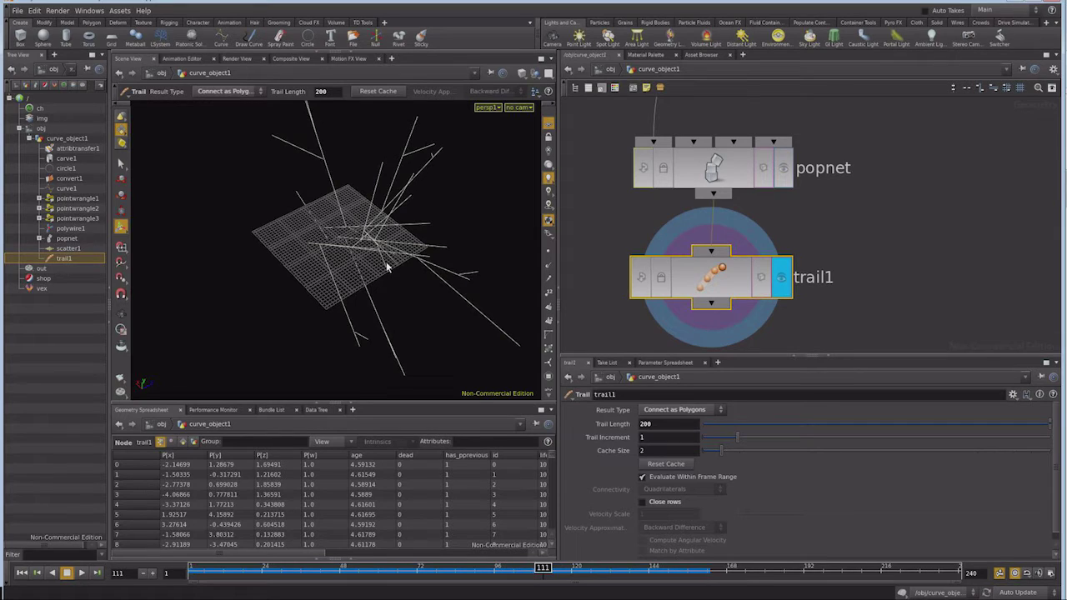
pyautogui.moveTo(387, 267); pyautogui.dragTo(836, 217)
pyautogui.doubleClick(692, 171)
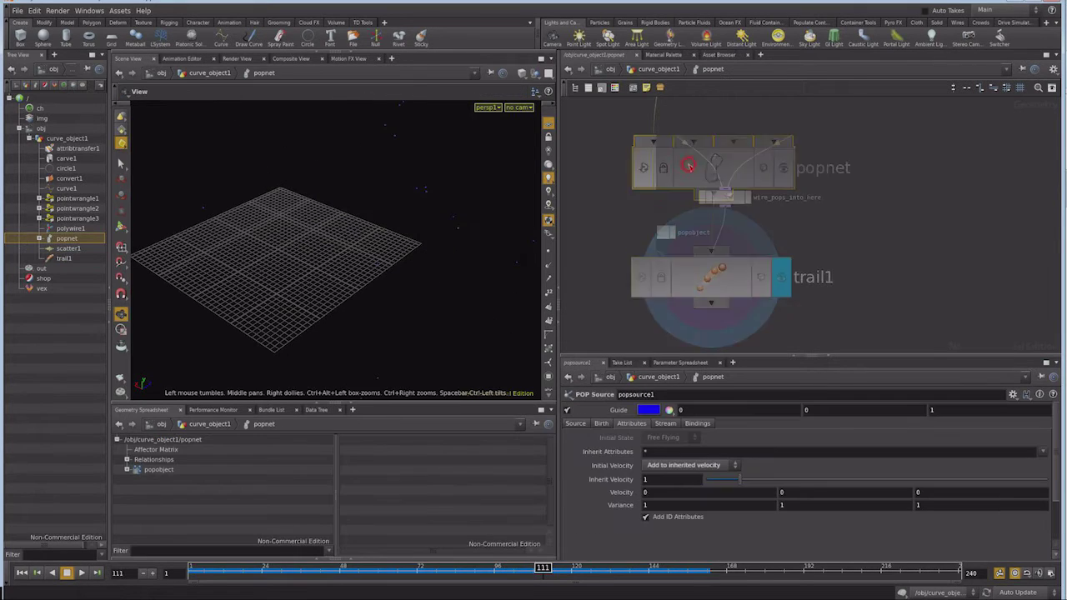
# Move popobject, popsolver and output down to make room below wire_pops_into_here.
pyautogui.moveTo(803, 283); pyautogui.dragTo(803, 223, button='middle')
pyautogui.moveTo(638, 166); pyautogui.dragTo(767, 297)
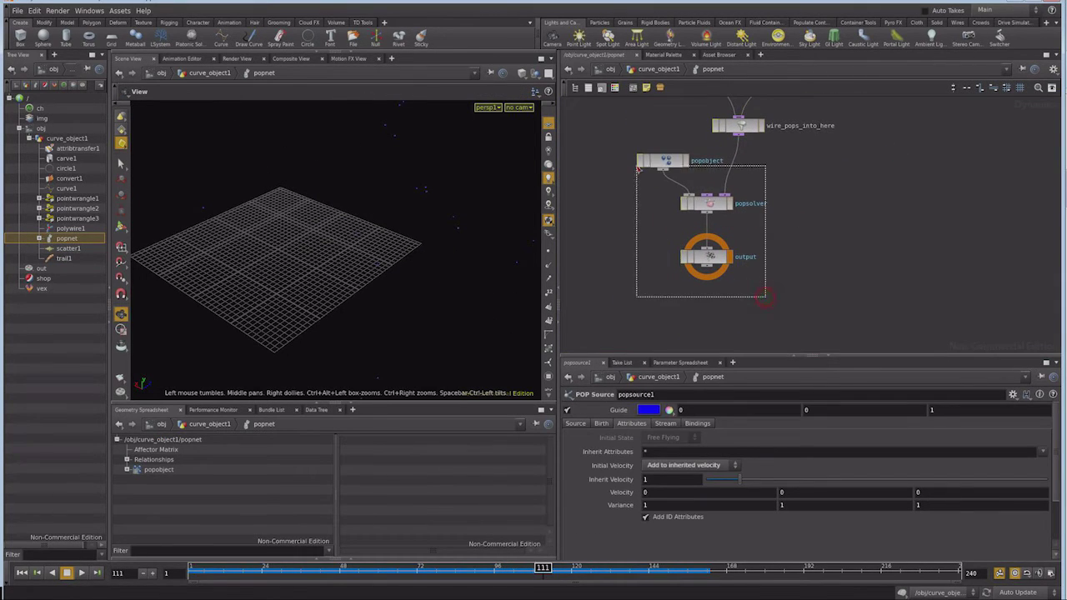
pyautogui.moveTo(716, 212); pyautogui.dragTo(734, 312)
pyautogui.click(798, 172)
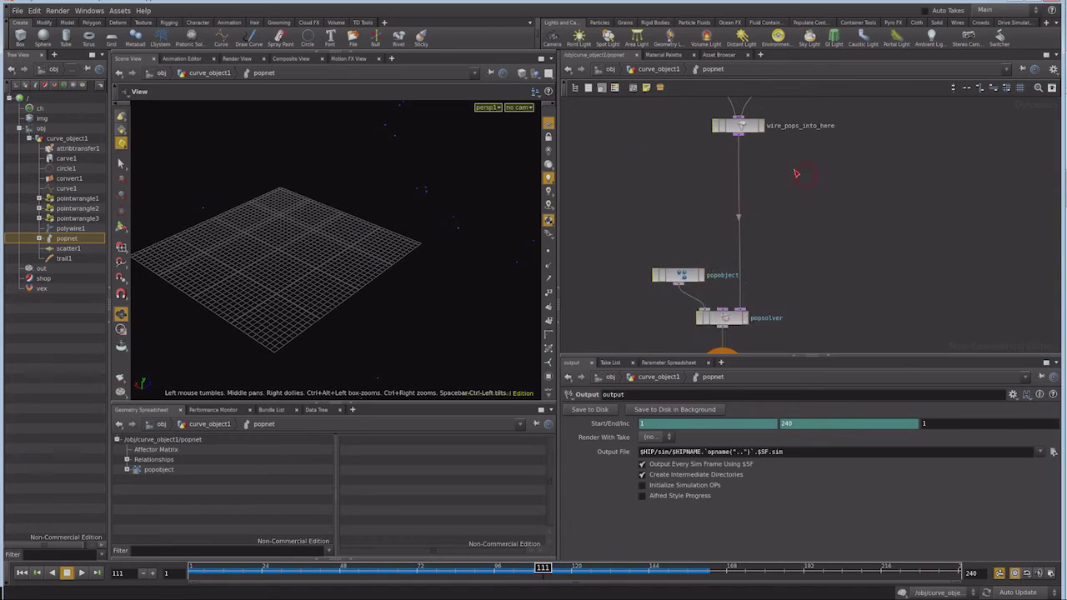
pyautogui.moveTo(798, 171); pyautogui.dragTo(767, 264, button='middle')
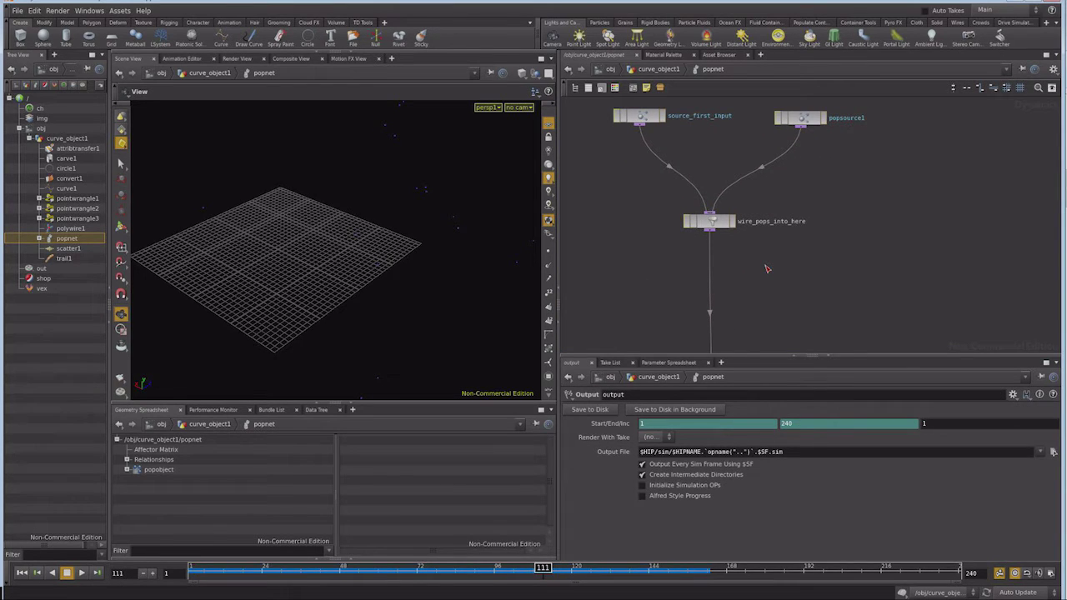
# Add a POP Force node below wire_pops_into_here with noise amplitude 5.72.
pyautogui.press('Tab')
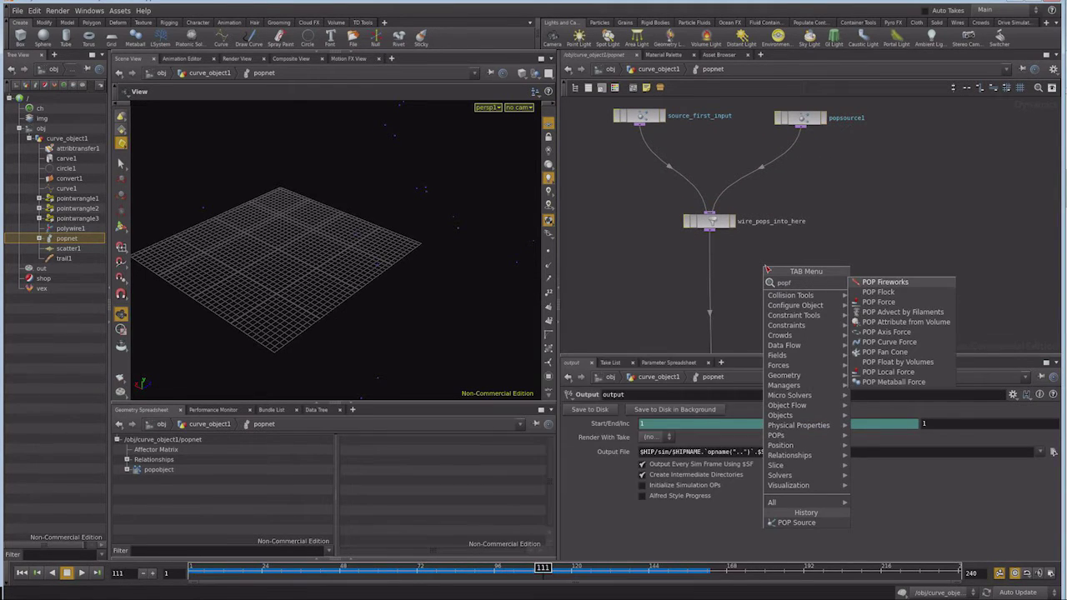
pyautogui.click(864, 299)
pyautogui.click(711, 270)
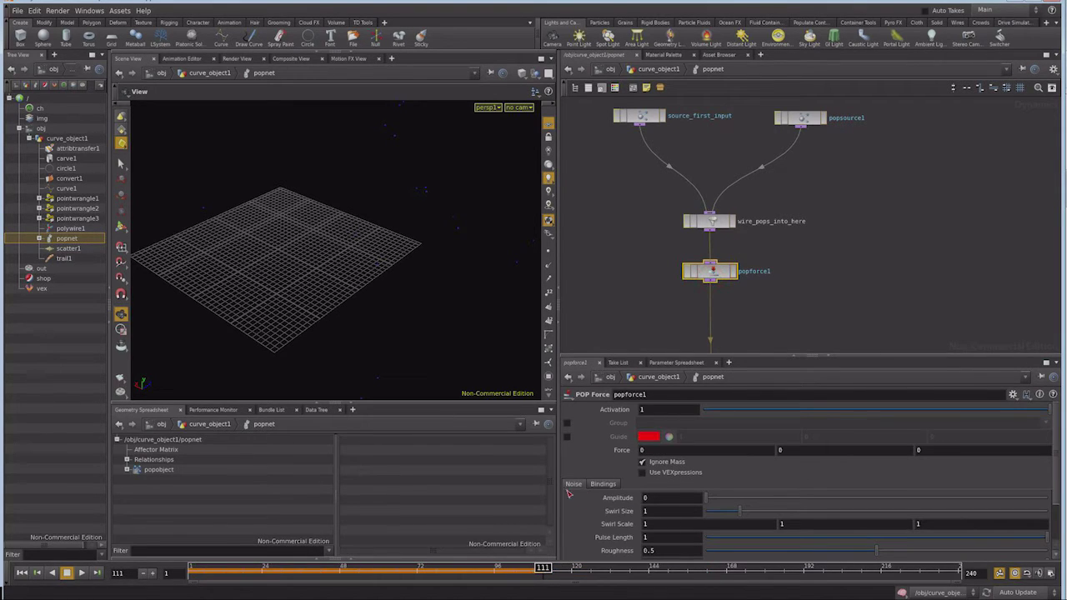
pyautogui.moveTo(746, 500)
pyautogui.mouseDown()
pyautogui.moveTo(932, 498)
pyautogui.moveTo(900, 498)
pyautogui.mouseUp()
pyautogui.moveTo(755, 311); pyautogui.dragTo(765, 249, button='middle')
pyautogui.moveTo(728, 218); pyautogui.dragTo(730, 260)
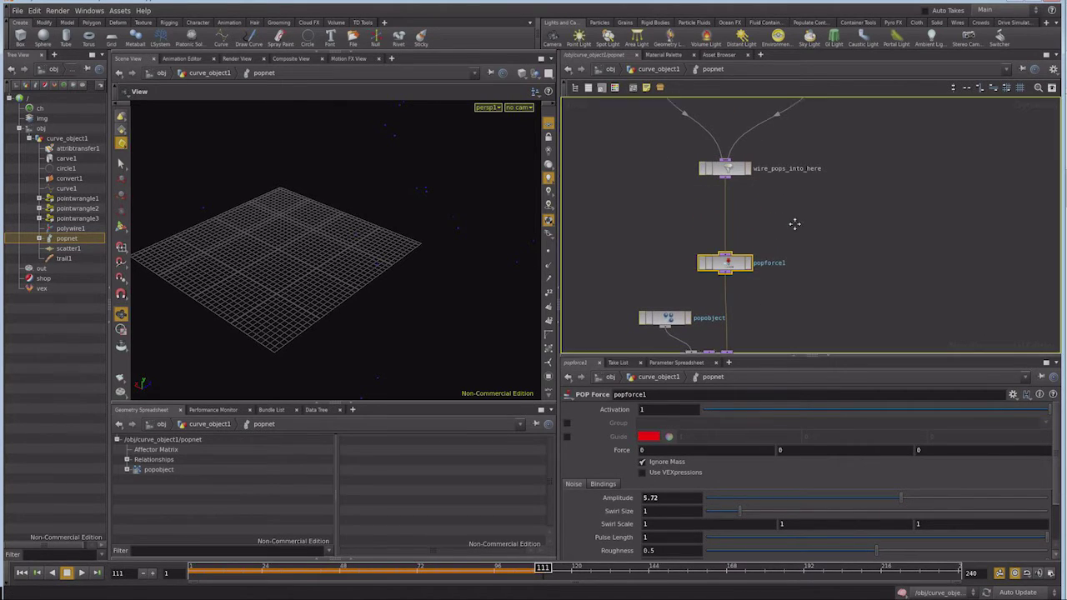
# Test-play the simulation, rewind to frame 1, return to curve_object1 and pin the viewer.
pyautogui.click(22, 573)
pyautogui.click(79, 574)
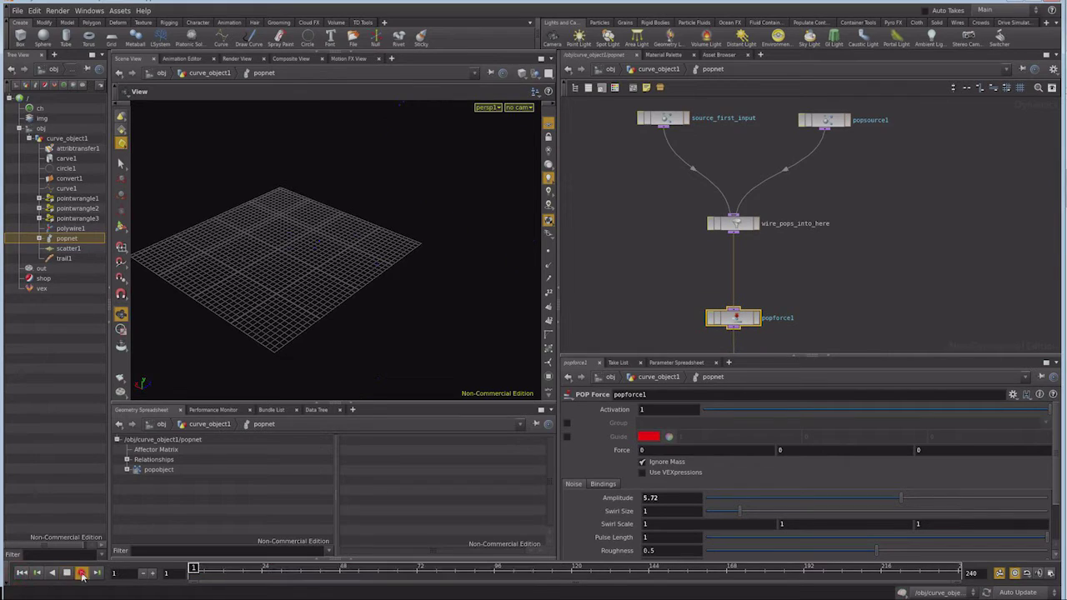
pyautogui.click(73, 574)
pyautogui.click(22, 572)
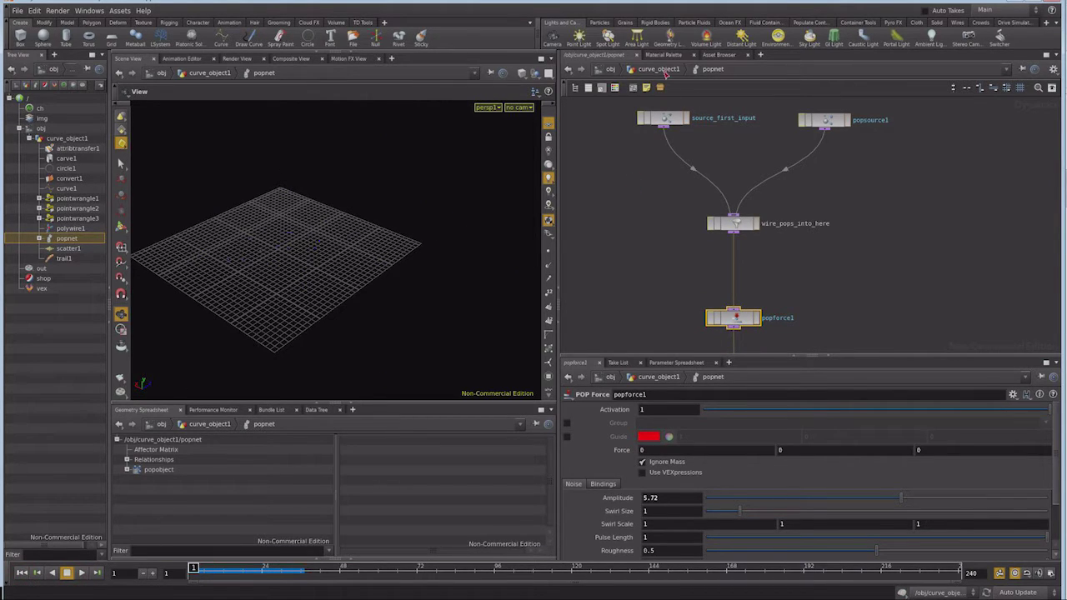
pyautogui.click(658, 70)
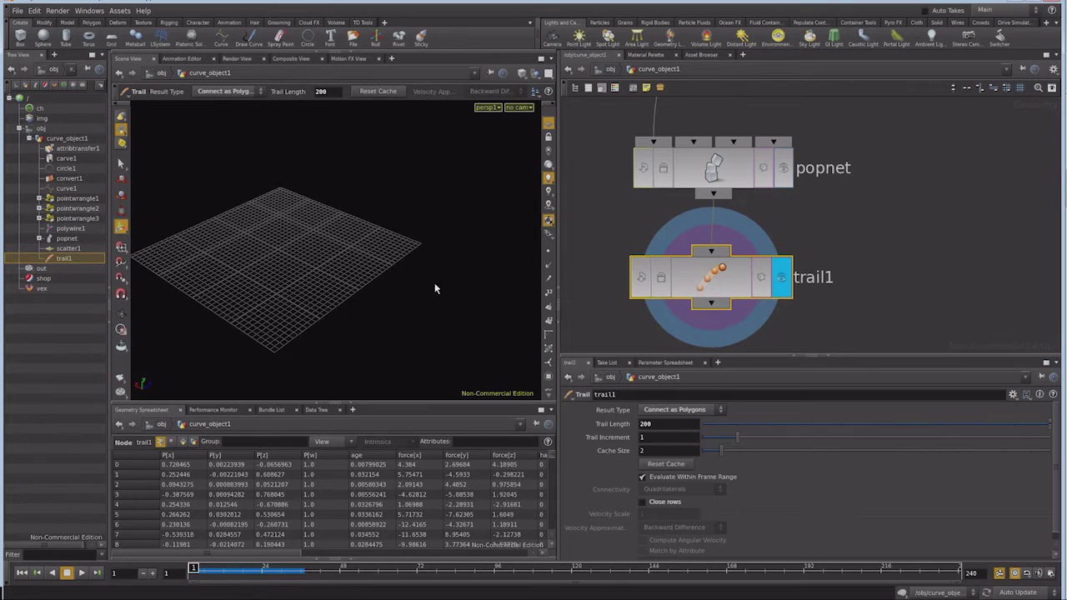
pyautogui.click(490, 73)
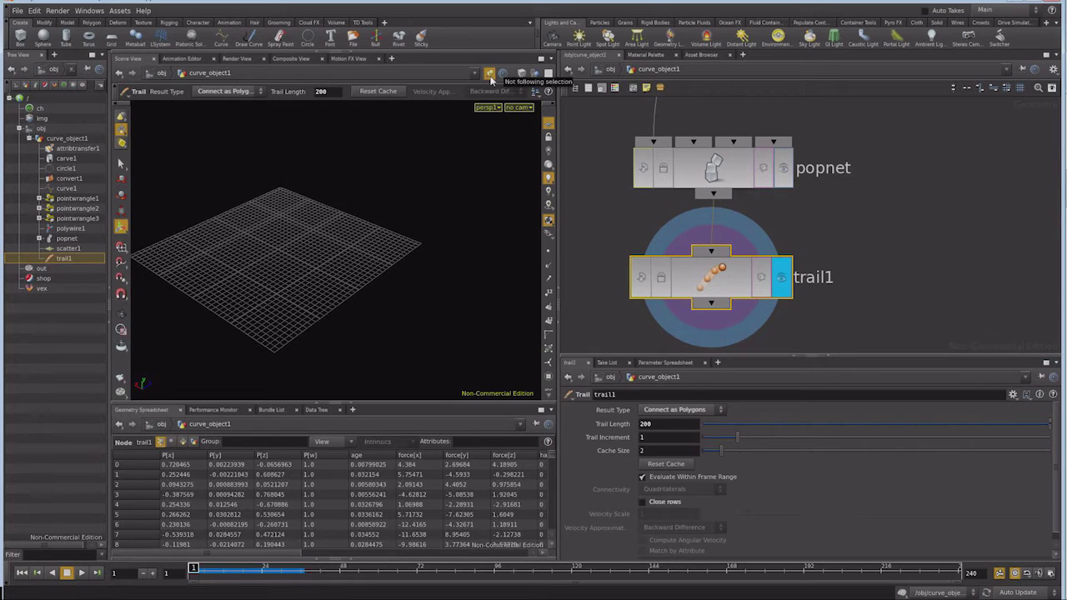
# From inside popnet, play the simulation and stop at frame 145 to inspect the noisy trails.
pyautogui.doubleClick(663, 169)
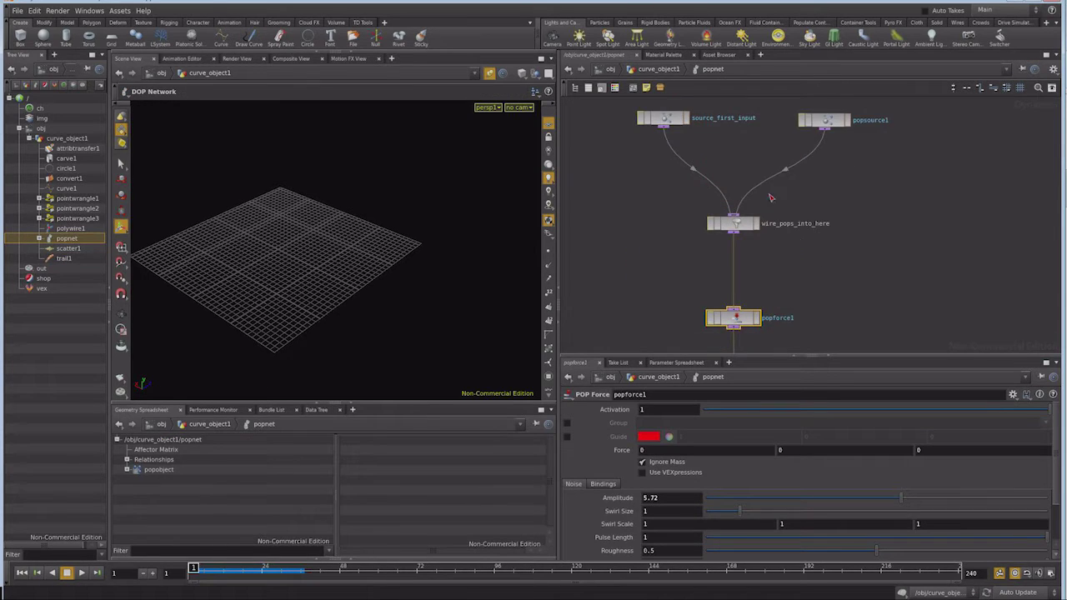
pyautogui.moveTo(818, 234); pyautogui.dragTo(821, 219, button='middle')
pyautogui.click(81, 572)
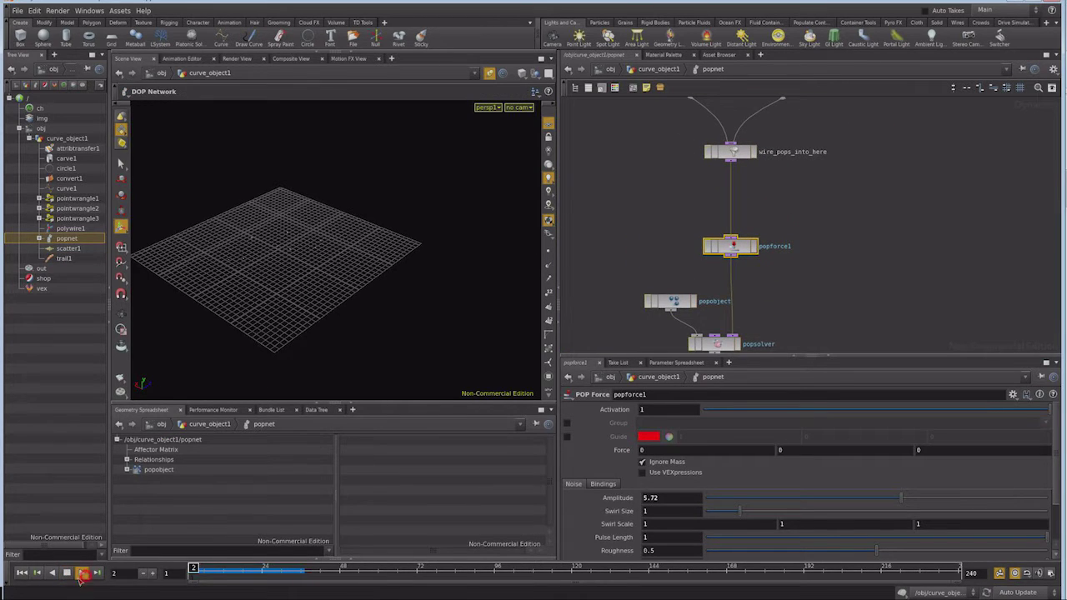
pyautogui.scroll(-3, 369, 287)
pyautogui.moveTo(369, 288)
pyautogui.mouseDown()
pyautogui.moveTo(324, 367)
pyautogui.moveTo(441, 300)
pyautogui.moveTo(453, 231)
pyautogui.moveTo(250, 367)
pyautogui.mouseUp()
pyautogui.click(67, 572)
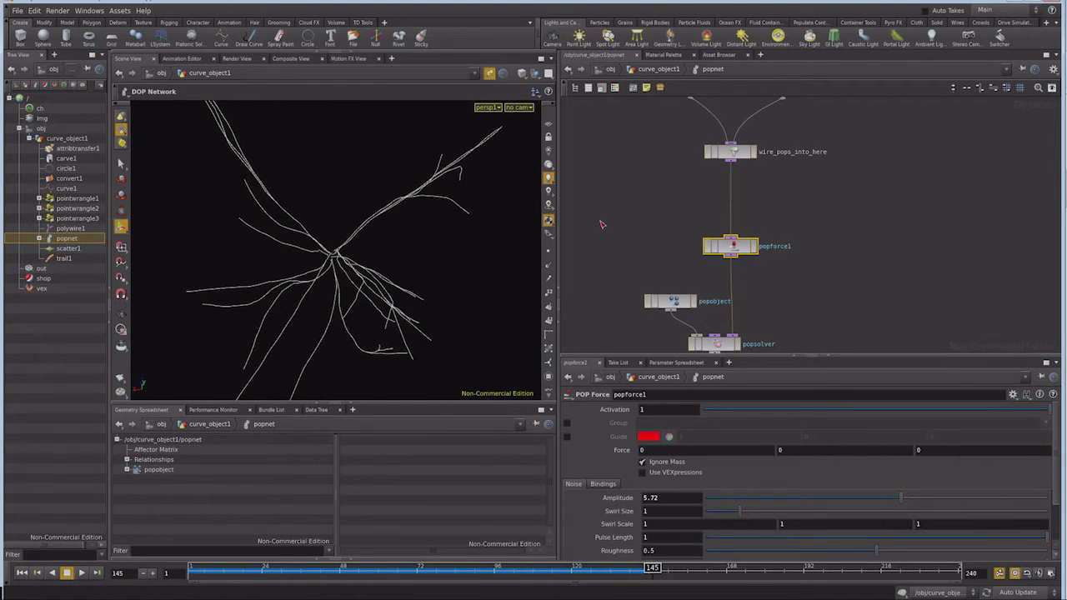
pyautogui.moveTo(334, 265)
pyautogui.mouseDown()
pyautogui.moveTo(328, 228)
pyautogui.moveTo(461, 245)
pyautogui.mouseUp()
pyautogui.moveTo(669, 200)
pyautogui.mouseDown(button='middle')
pyautogui.moveTo(653, 288)
pyautogui.moveTo(657, 237)
pyautogui.mouseUp(button='middle')
# Insert a POP Axis Force node between wire_pops_into_here and popforce1.
pyautogui.click(650, 142)
pyautogui.press('Tab')
pyautogui.write('ax')
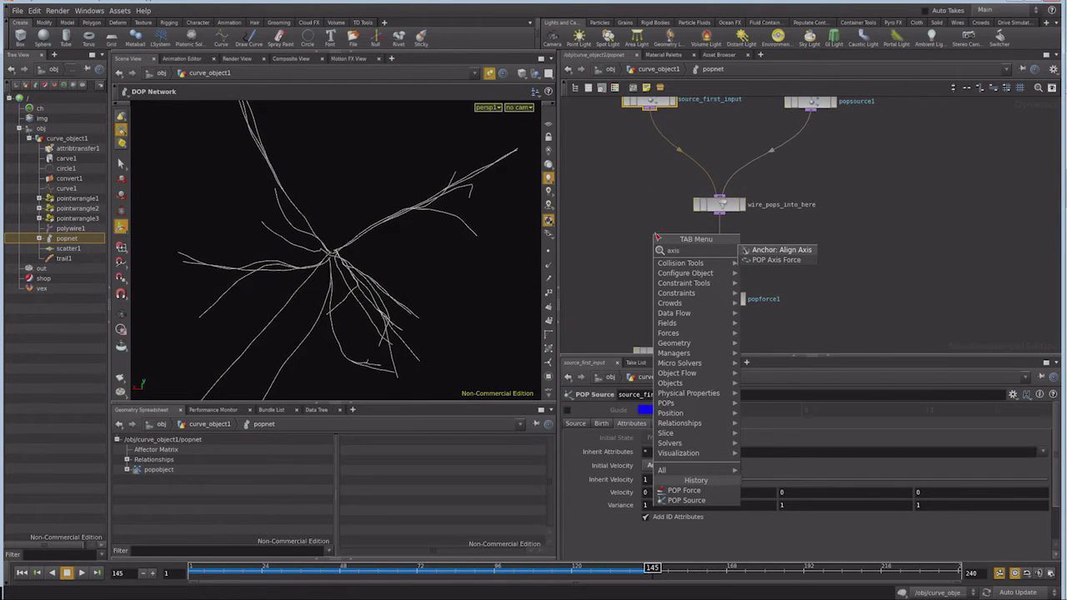
pyautogui.click(773, 259)
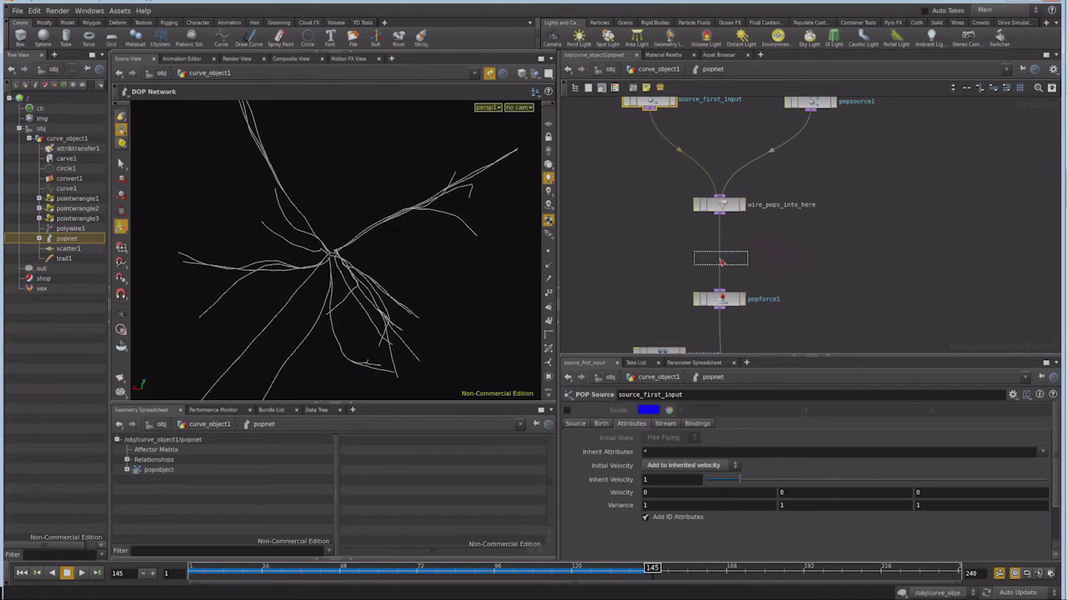
pyautogui.click(719, 251)
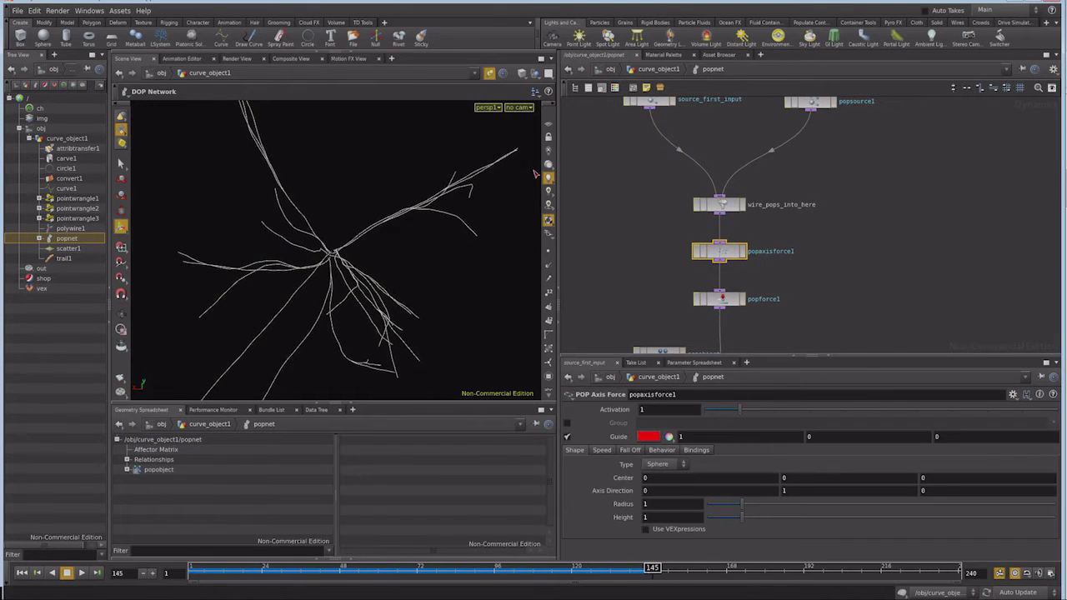
# Reset the timeline to frame 1 and recentre the popnet nodes in view.
pyautogui.click(193, 570)
pyautogui.moveTo(185, 577); pyautogui.dragTo(160, 581)
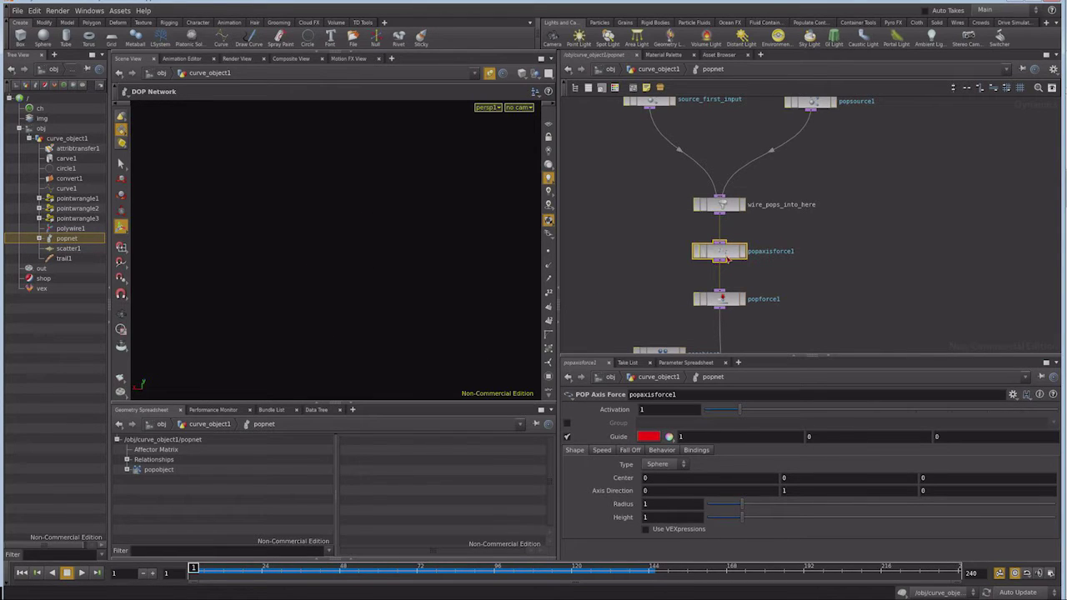
pyautogui.moveTo(824, 282); pyautogui.dragTo(837, 222, button='middle')
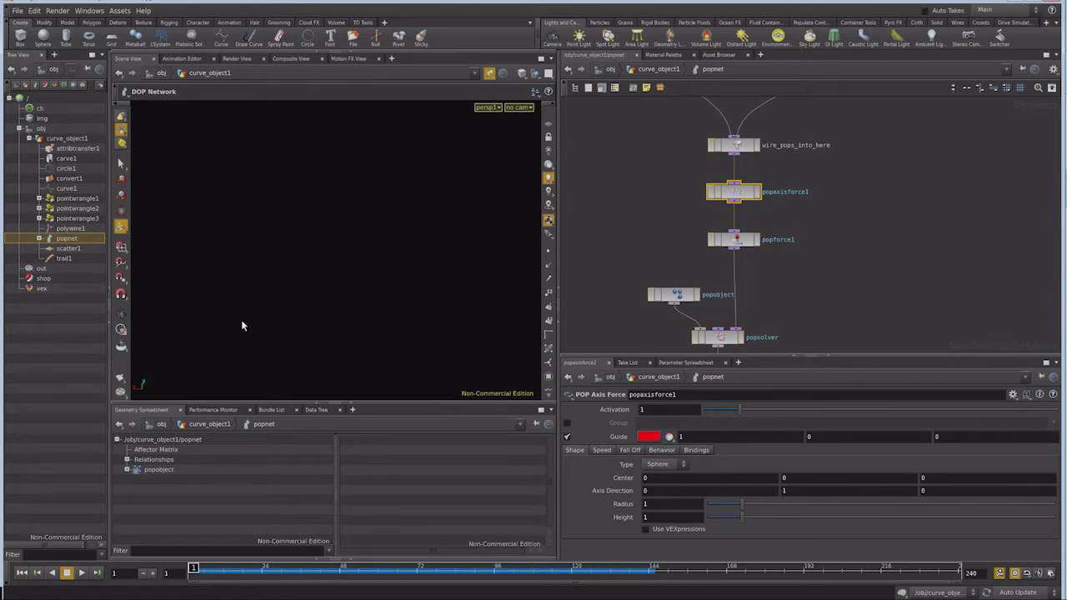
pyautogui.moveTo(718, 238); pyautogui.dragTo(711, 267, button='middle')
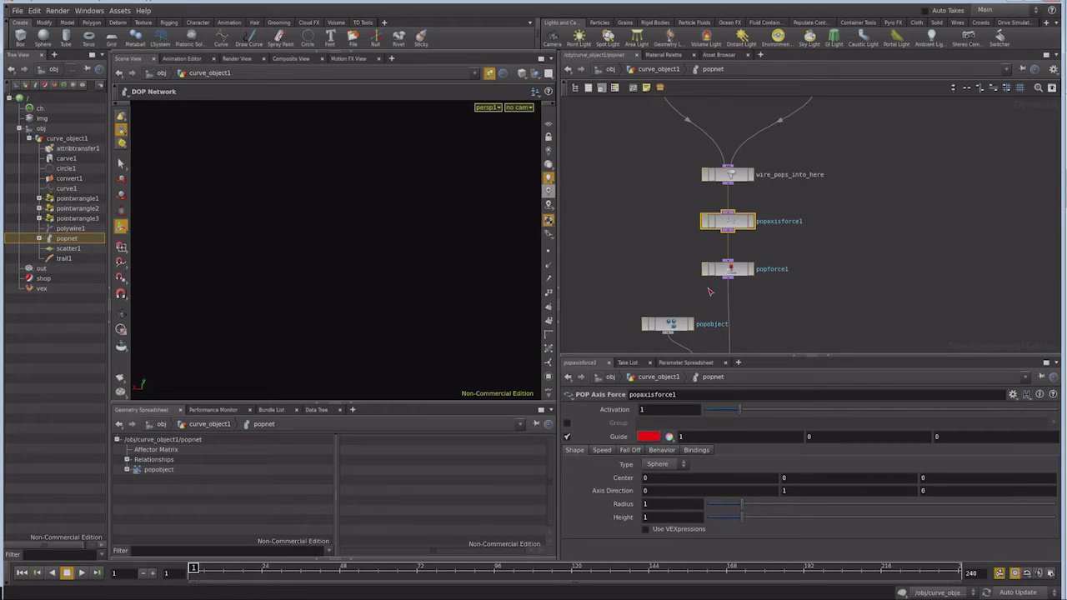
# Unpin the viewer and zoom in on the axis force sphere guide.
pyautogui.click(490, 74)
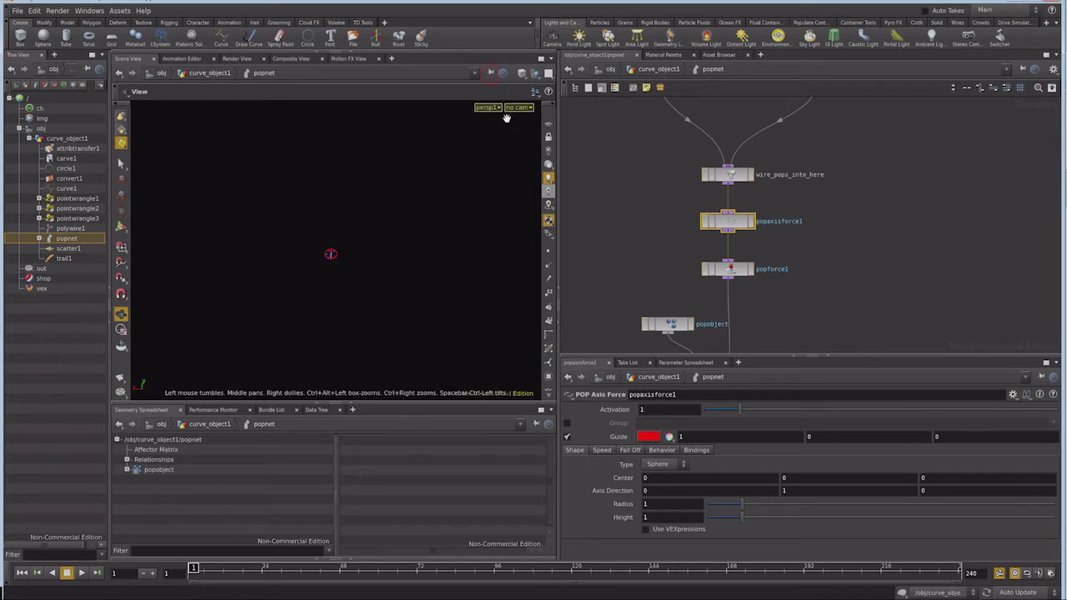
pyautogui.moveTo(350, 296); pyautogui.dragTo(350, 248, button='right')
pyautogui.moveTo(350, 247)
pyautogui.mouseDown()
pyautogui.moveTo(452, 281)
pyautogui.moveTo(371, 320)
pyautogui.moveTo(395, 312)
pyautogui.mouseUp()
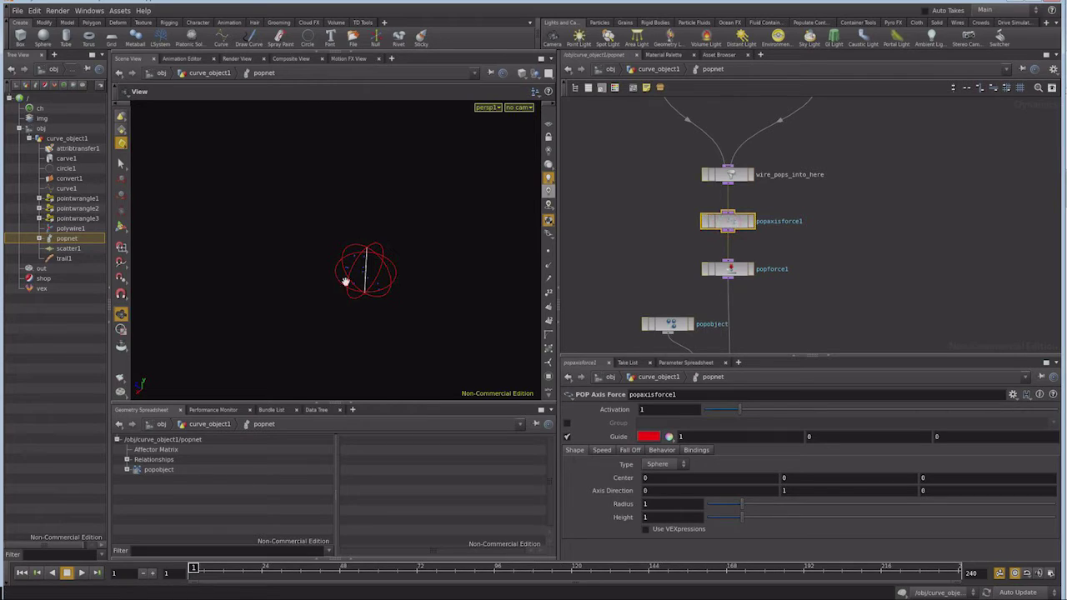
pyautogui.moveTo(419, 329)
pyautogui.mouseDown()
pyautogui.moveTo(410, 317)
pyautogui.moveTo(411, 327)
pyautogui.mouseUp()
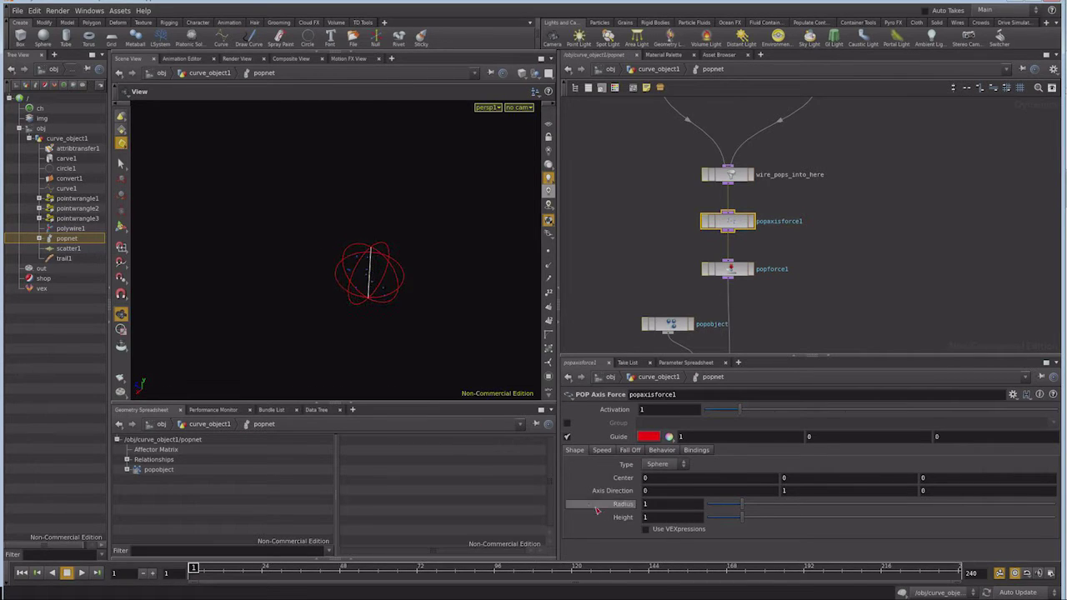
# Set popaxisforce1's sphere Radius to 10 and Height to 10.
pyautogui.doubleClick(673, 505)
pyautogui.press('Return')
pyautogui.scroll(-5, 381, 321)
pyautogui.scroll(-3, 359, 318)
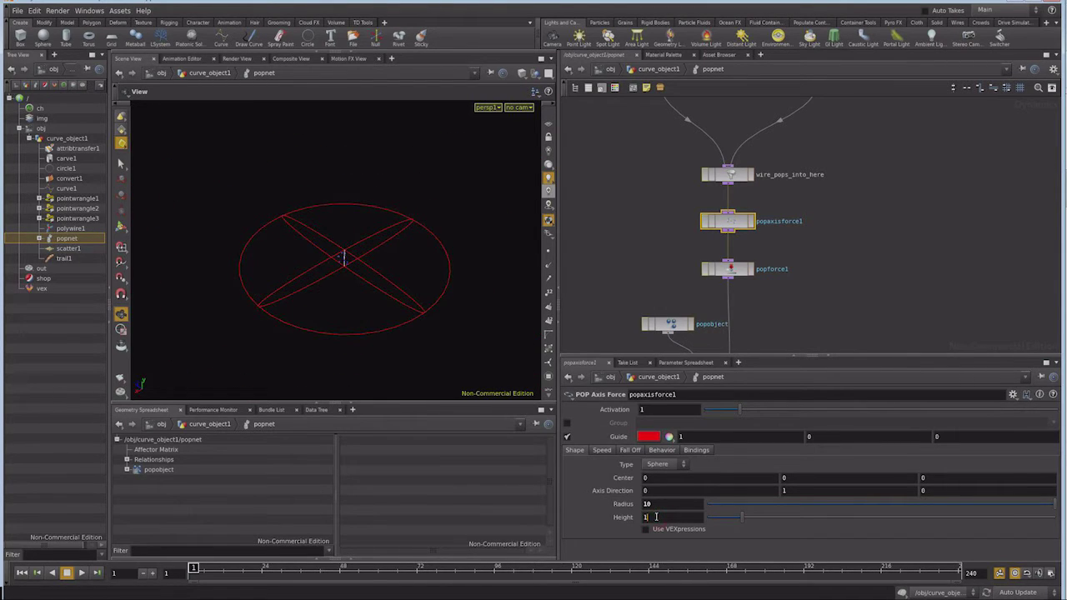
pyautogui.write('0')
pyautogui.press('Return')
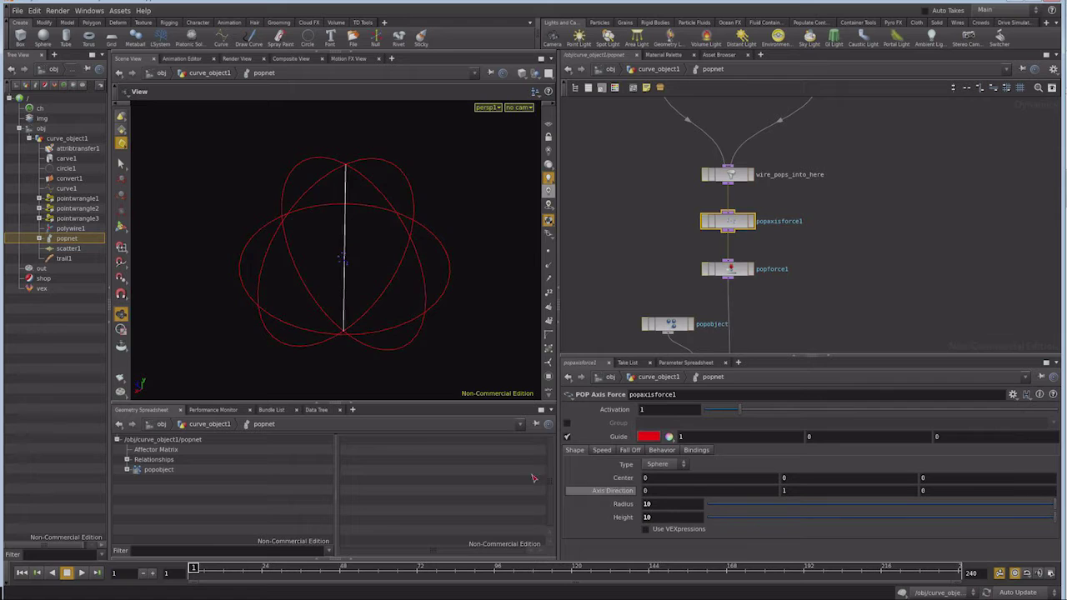
pyautogui.scroll(5, 350, 292)
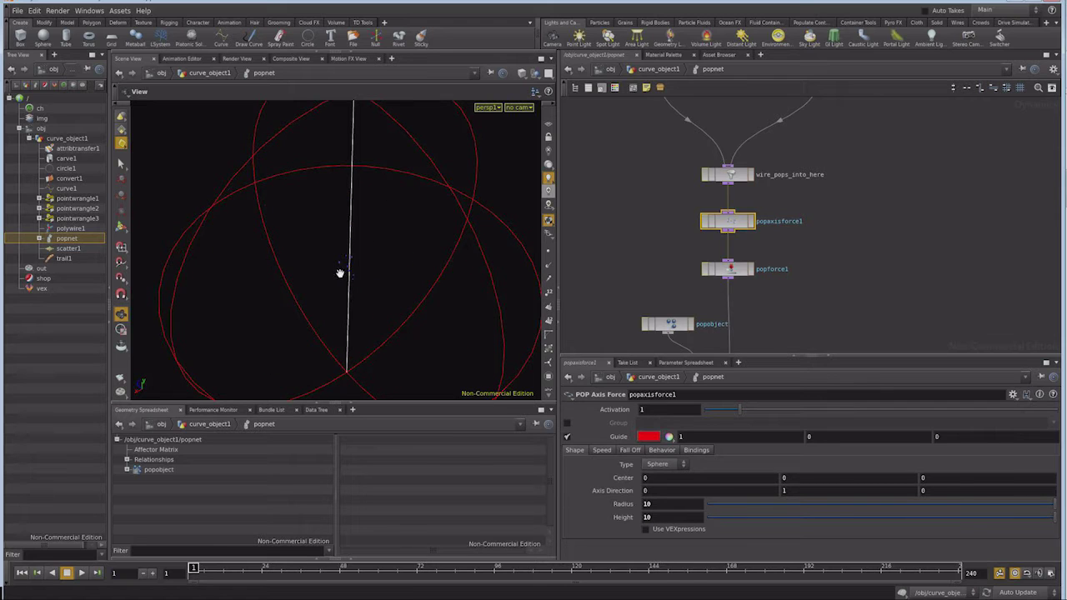
pyautogui.scroll(-3, 339, 313)
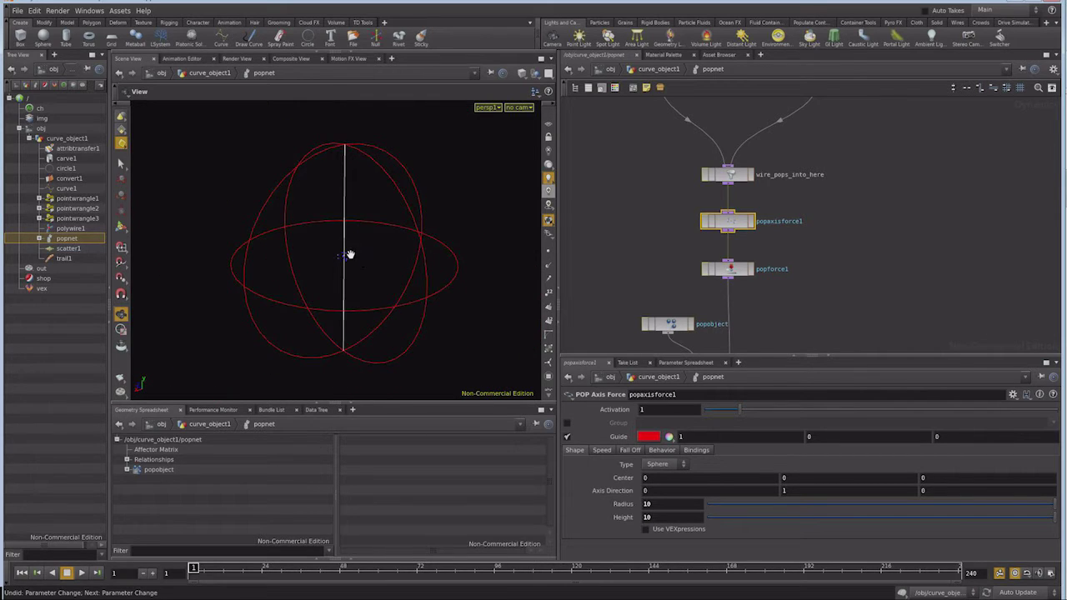
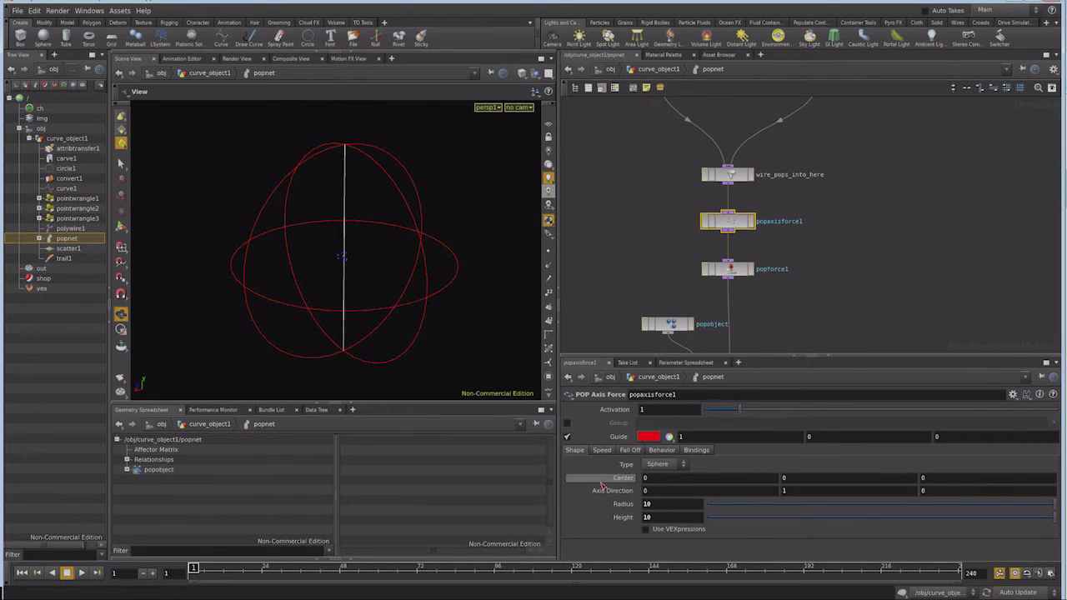
# Raise the axis force's Center Y and set lift speed 4.09, suction 6.2, orbit 2.52.
pyautogui.moveTo(792, 482); pyautogui.dragTo(862, 479, button='middle')
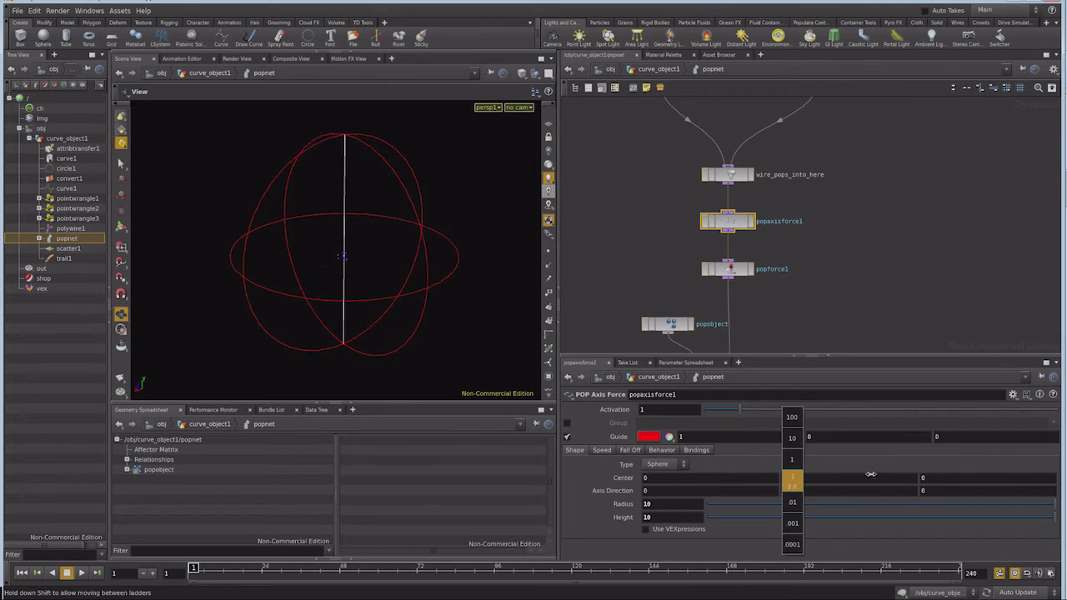
pyautogui.moveTo(792, 482)
pyautogui.mouseDown(button='middle')
pyautogui.moveTo(941, 458)
pyautogui.moveTo(834, 459)
pyautogui.mouseUp(button='middle')
pyautogui.click(601, 450)
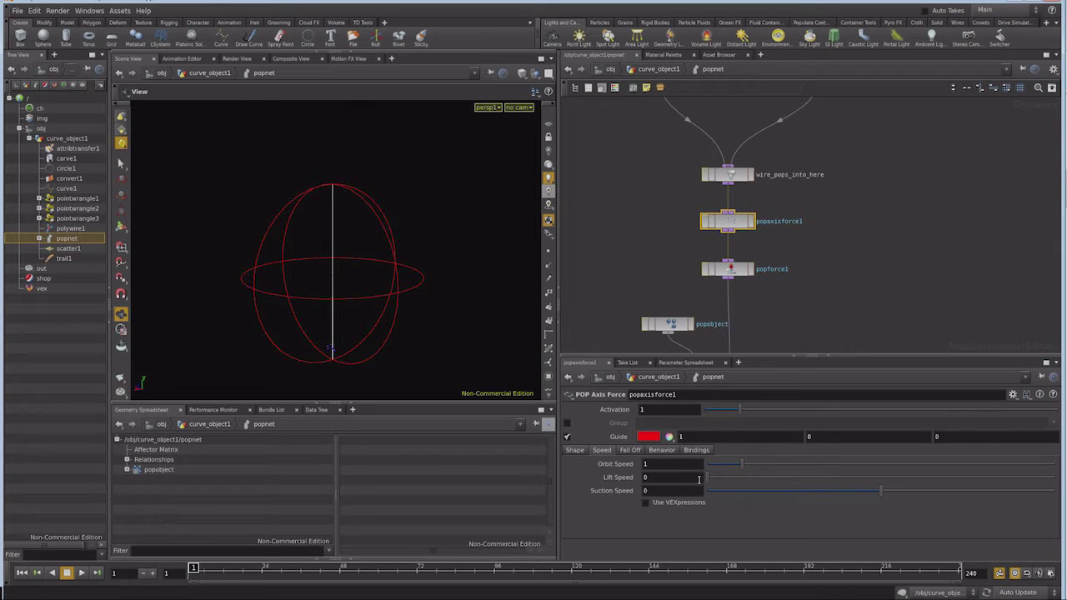
pyautogui.moveTo(708, 478)
pyautogui.mouseDown()
pyautogui.moveTo(875, 484)
pyautogui.moveTo(850, 483)
pyautogui.mouseUp()
pyautogui.moveTo(884, 492); pyautogui.dragTo(990, 504)
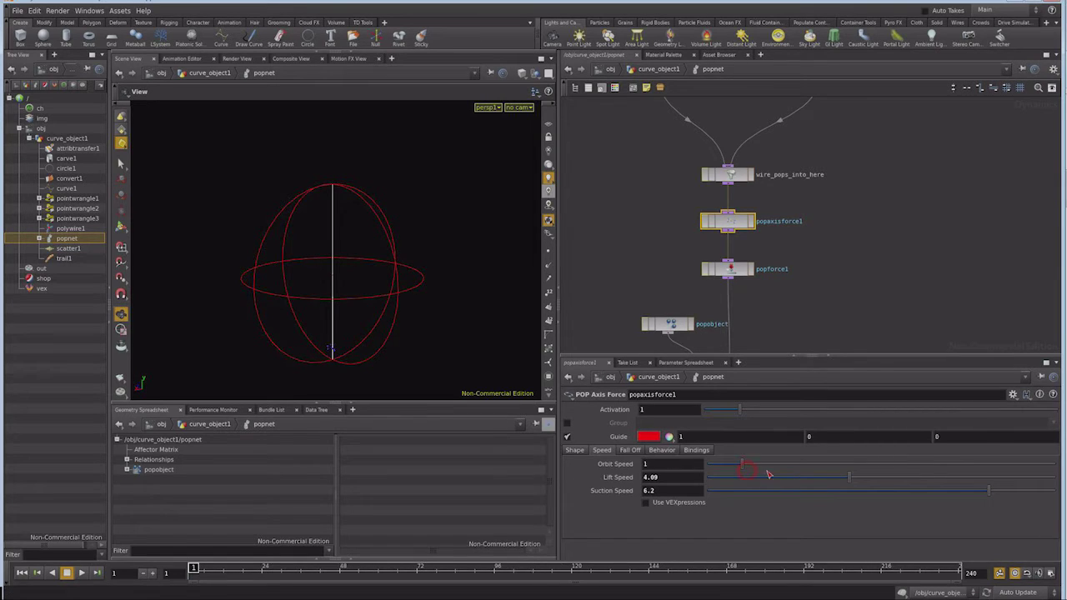
pyautogui.moveTo(744, 471); pyautogui.dragTo(794, 468)
# Play the particle simulation.
pyautogui.click(81, 574)
pyautogui.scroll(2, 343, 313)
pyautogui.scroll(2, 343, 313)
pyautogui.scroll(2, 364, 305)
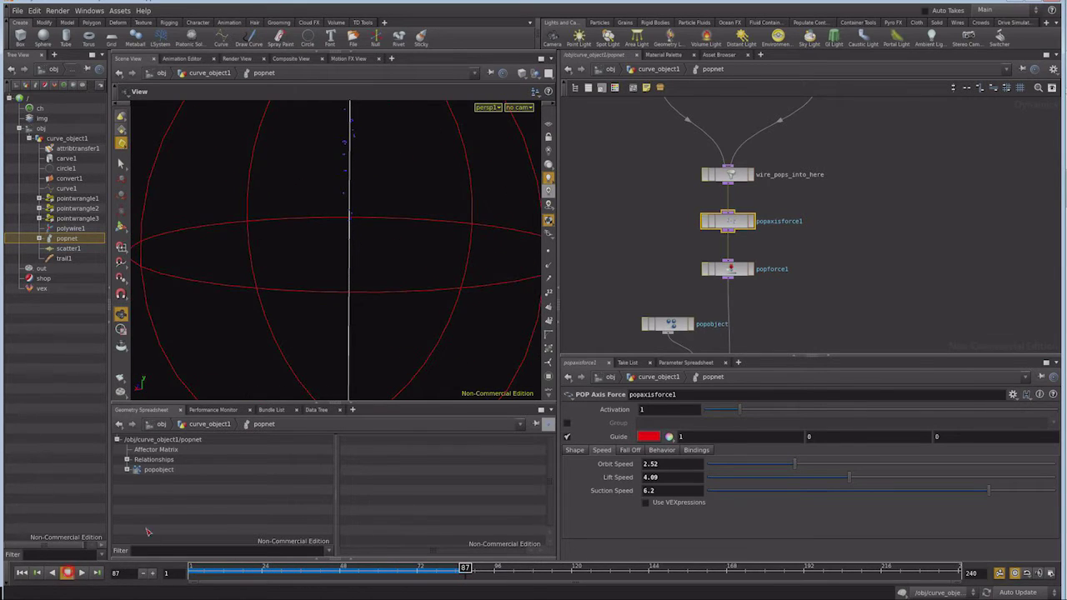
# Inspect the trail curves in curve_object1, then return into the popnet.
pyautogui.click(658, 68)
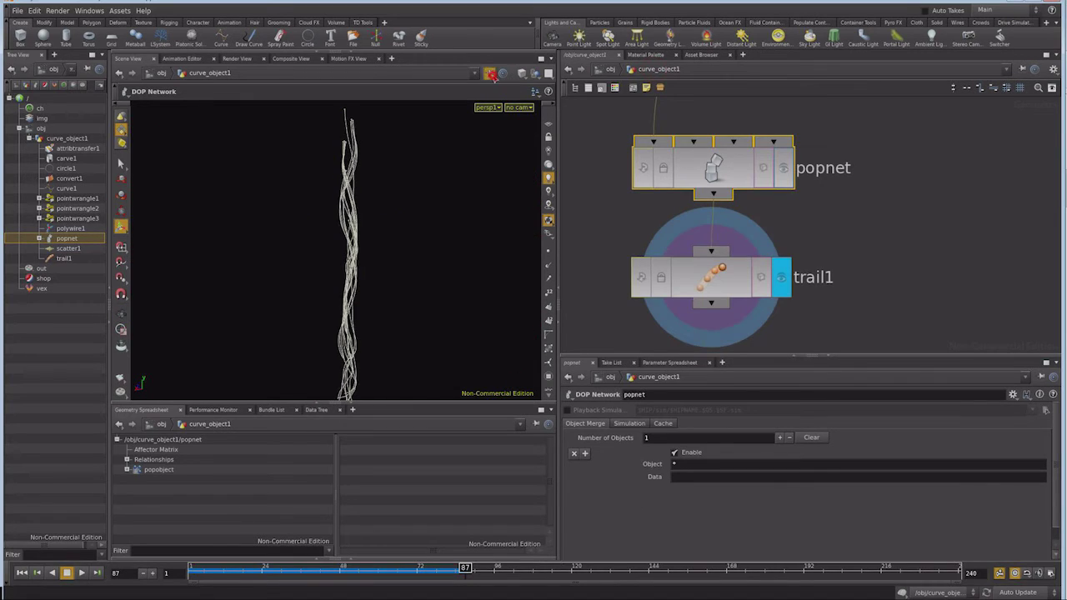
pyautogui.press('Escape')
pyautogui.moveTo(339, 238)
pyautogui.mouseDown()
pyautogui.moveTo(346, 351)
pyautogui.moveTo(350, 250)
pyautogui.mouseUp()
pyautogui.doubleClick(713, 167)
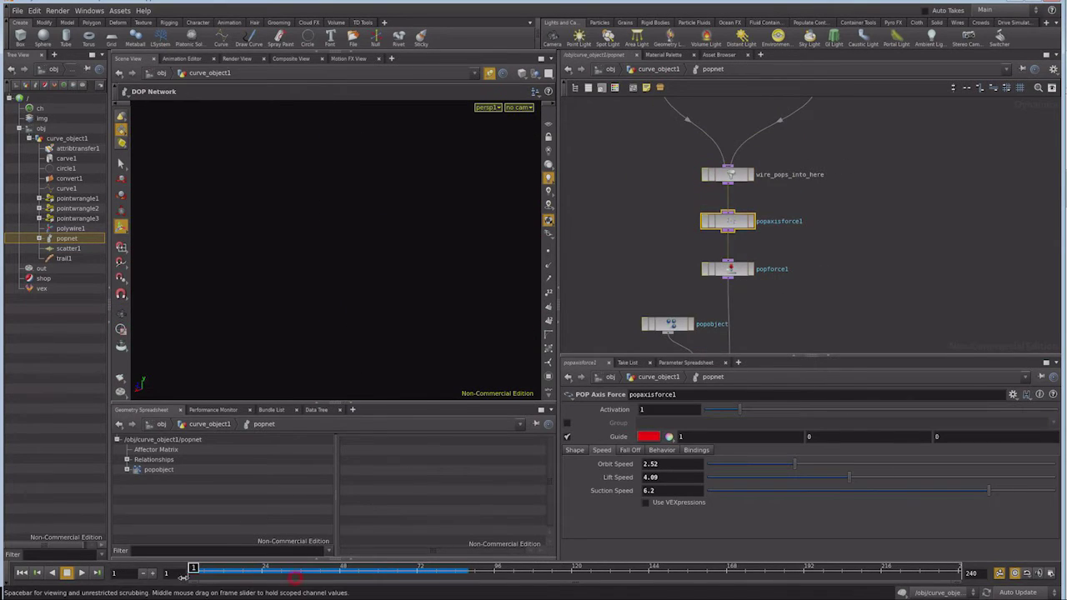
pyautogui.moveTo(374, 322); pyautogui.dragTo(349, 336)
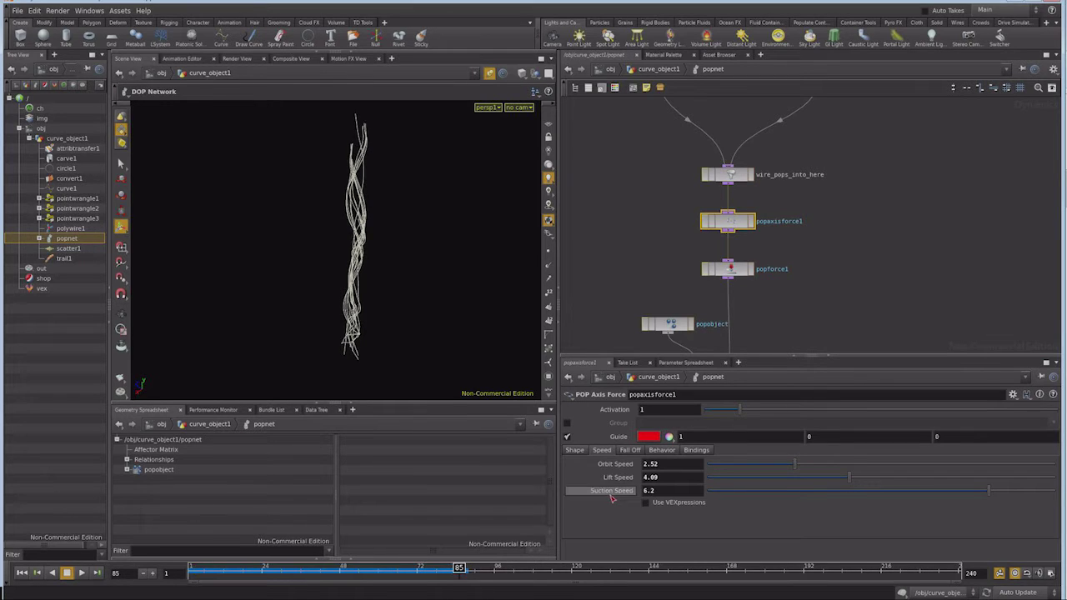
# Set the axis force suction speed to 0.38 and orbit speed to 1.66.
pyautogui.moveTo(857, 498); pyautogui.dragTo(795, 496)
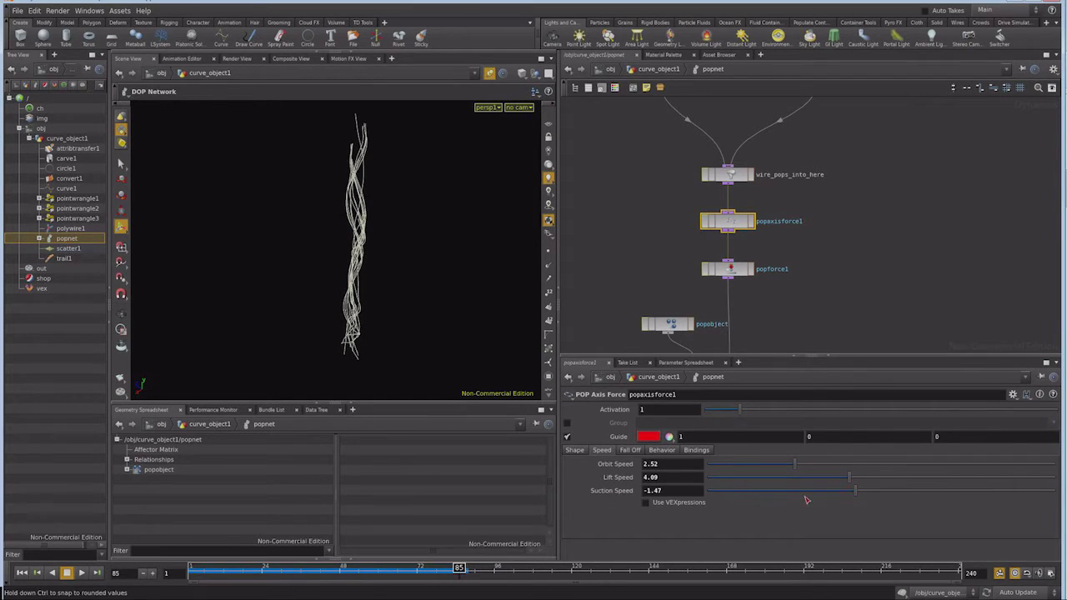
pyautogui.moveTo(873, 502); pyautogui.dragTo(876, 495)
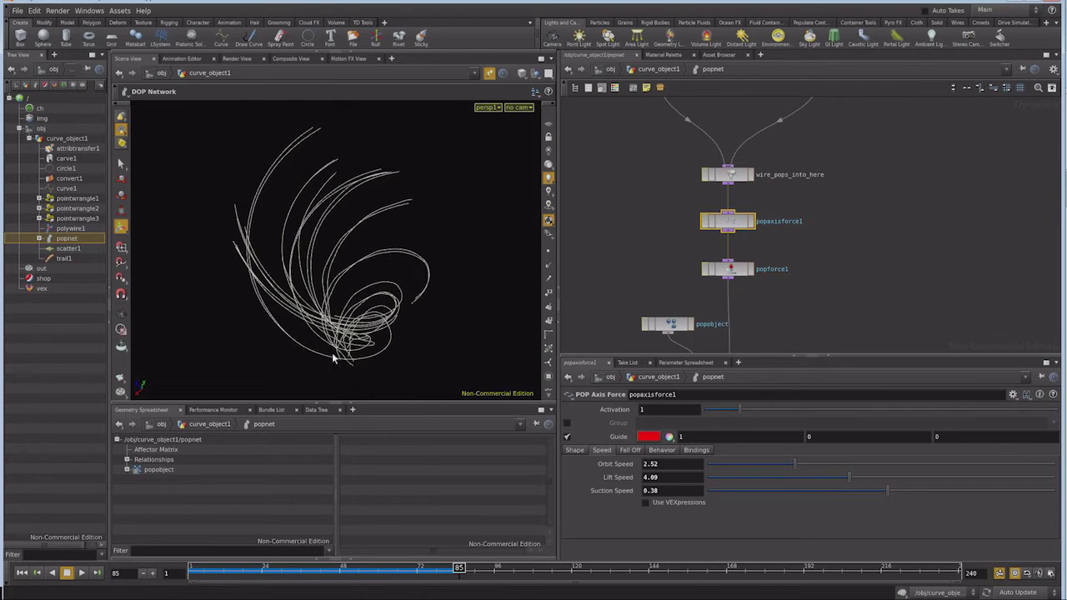
pyautogui.click(750, 465)
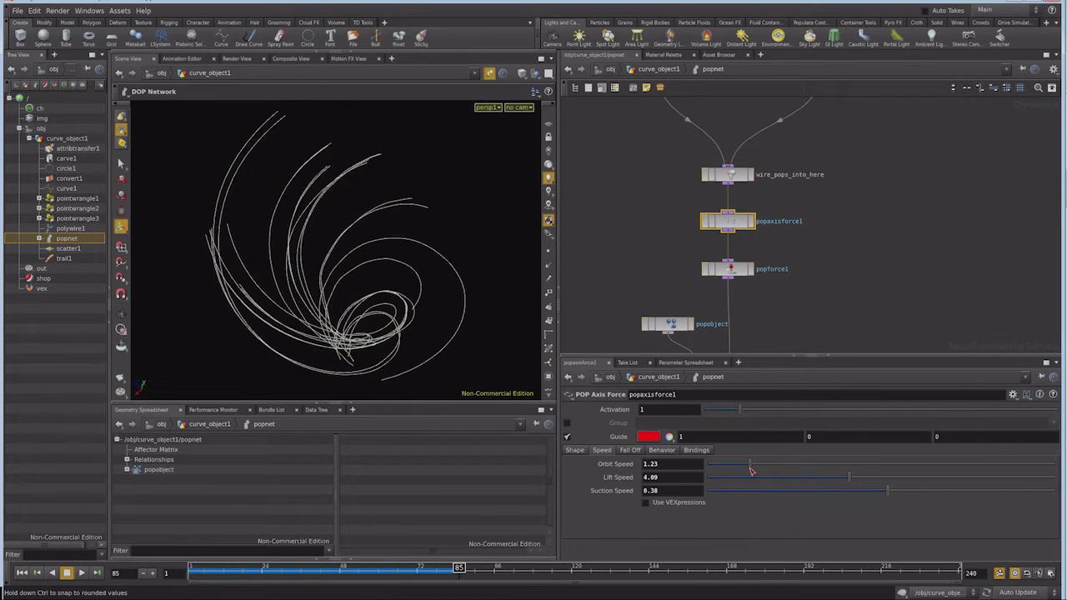
pyautogui.moveTo(750, 471); pyautogui.dragTo(748, 471)
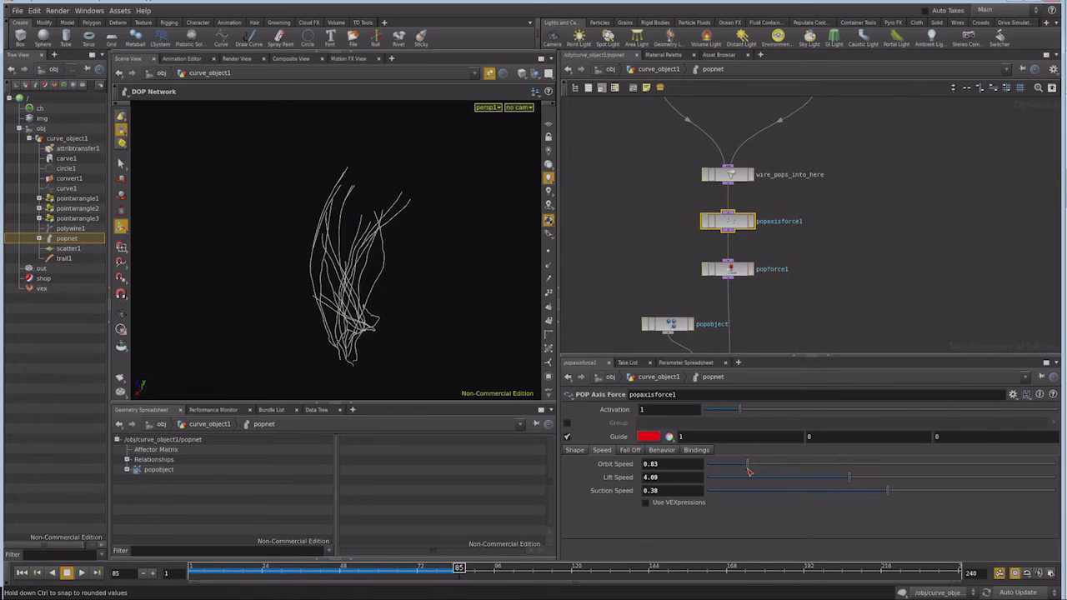
pyautogui.moveTo(753, 473); pyautogui.dragTo(773, 473)
# Replay the simulation from frame 1, stop it and orbit to view the trails.
pyautogui.click(22, 573)
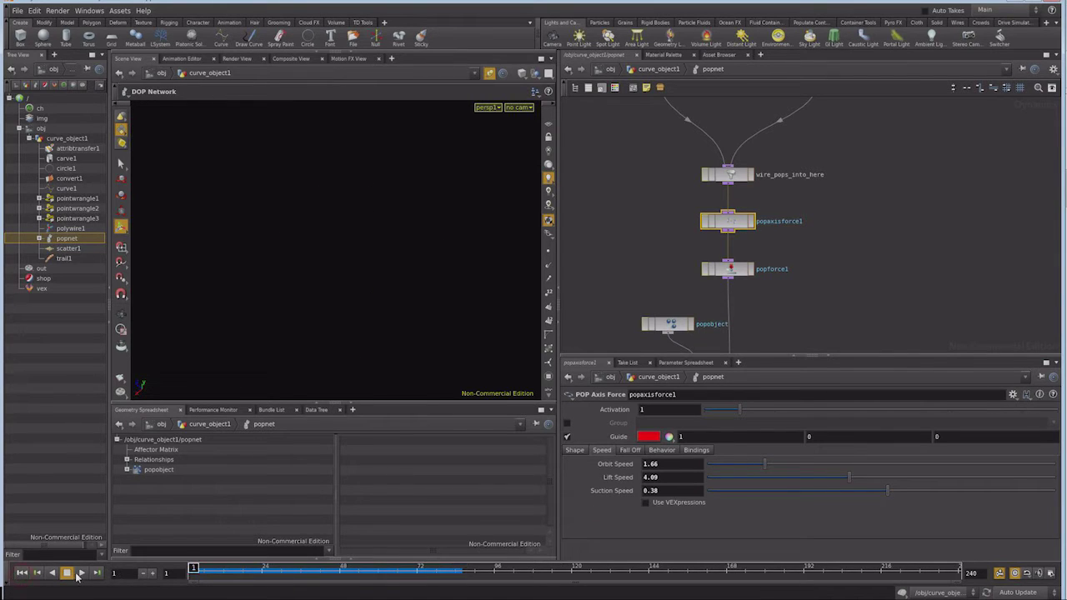
pyautogui.click(83, 575)
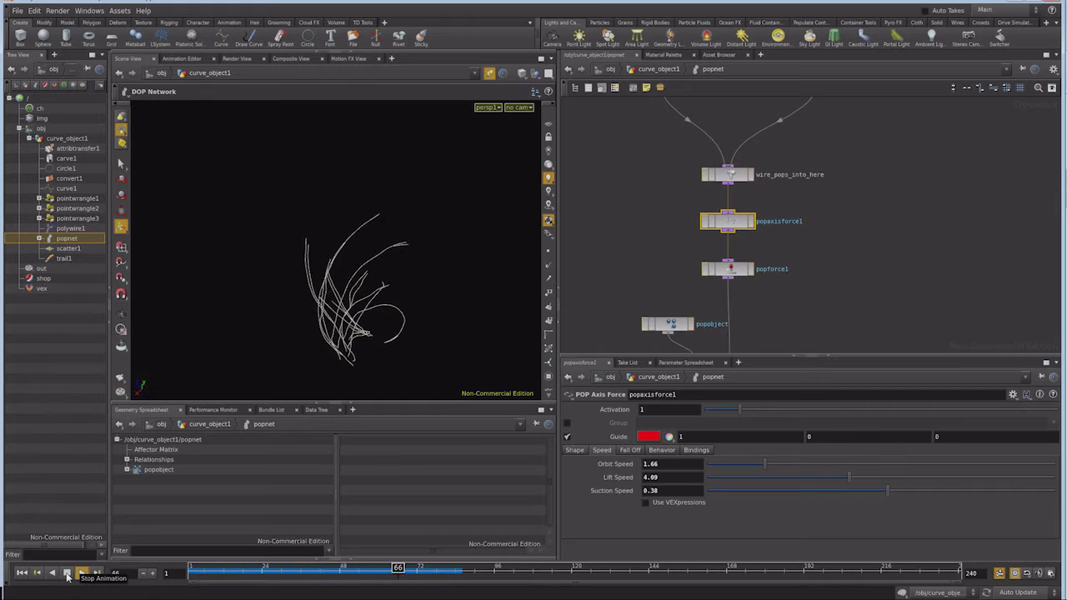
pyautogui.click(67, 577)
pyautogui.moveTo(304, 374); pyautogui.dragTo(345, 279)
# Set orbit speed to 0.5 and replay the simulation from frame 1 to frame 116.
pyautogui.doubleClick(650, 463)
pyautogui.write('0.5')
pyautogui.press('Return')
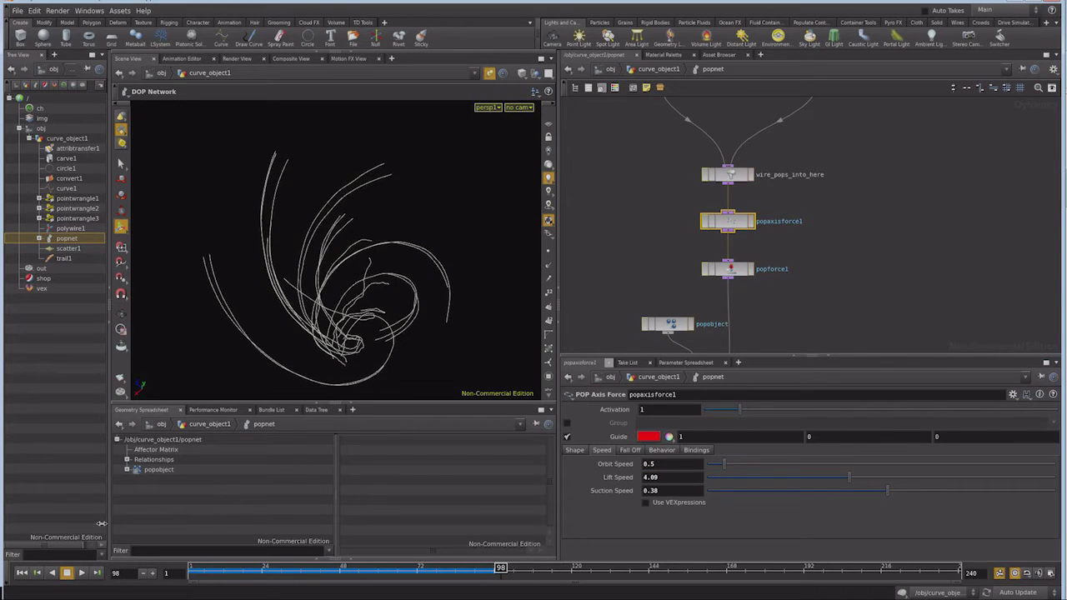
pyautogui.click(23, 575)
pyautogui.click(82, 573)
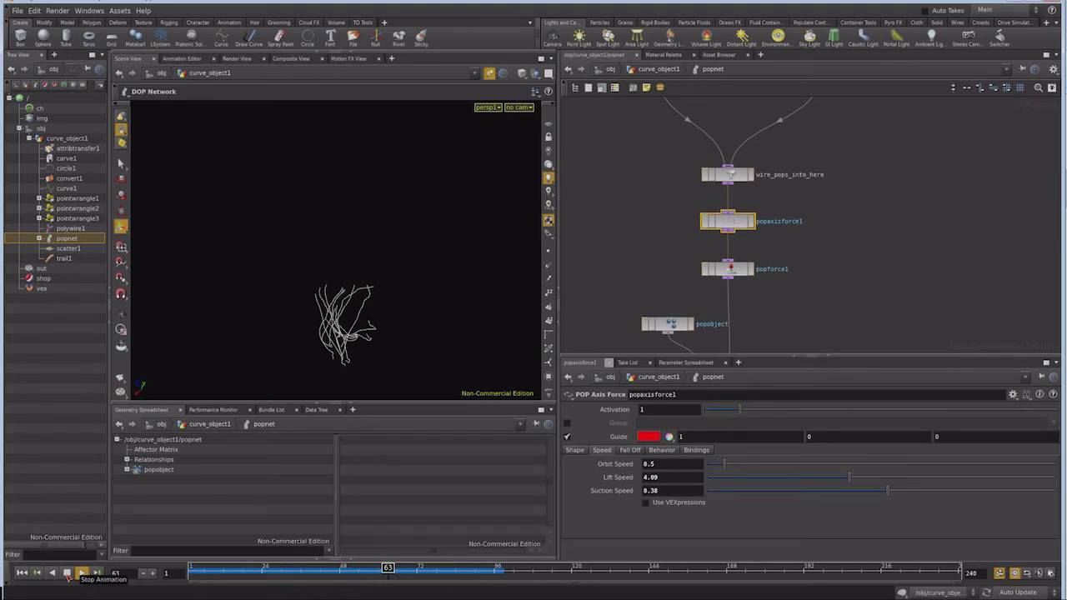
pyautogui.click(67, 574)
# Stand the curves upright in the view and lower suction speed to 0.1.
pyautogui.press('Escape')
pyautogui.moveTo(347, 288); pyautogui.dragTo(459, 386)
pyautogui.moveTo(389, 339)
pyautogui.mouseDown()
pyautogui.moveTo(387, 319)
pyautogui.moveTo(396, 350)
pyautogui.moveTo(384, 364)
pyautogui.moveTo(350, 304)
pyautogui.mouseUp()
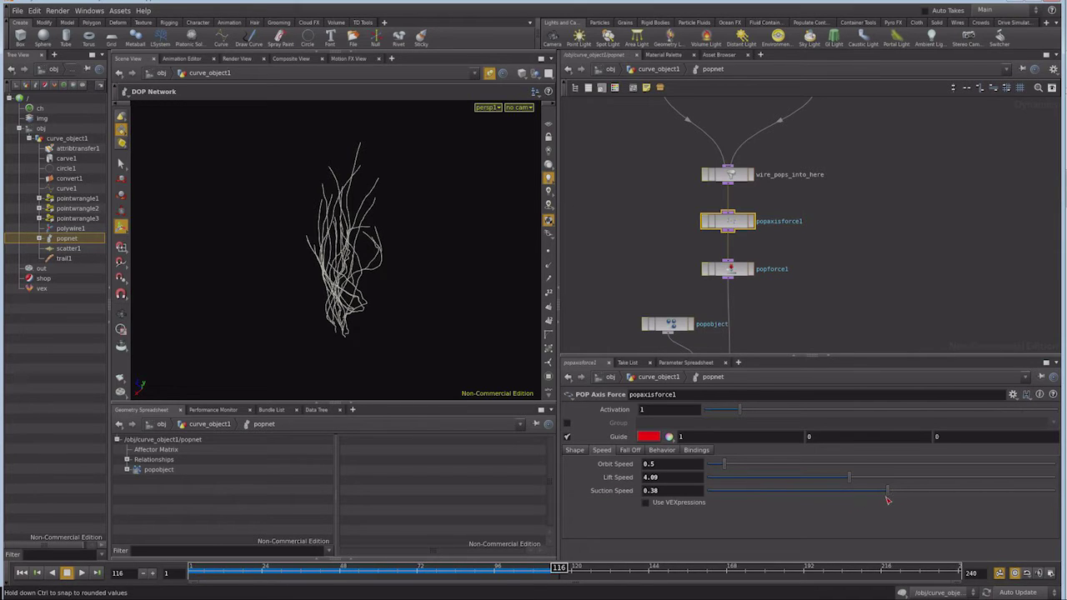
pyautogui.moveTo(887, 497); pyautogui.dragTo(890, 496)
pyautogui.write('0.1')
pyautogui.press('Return')
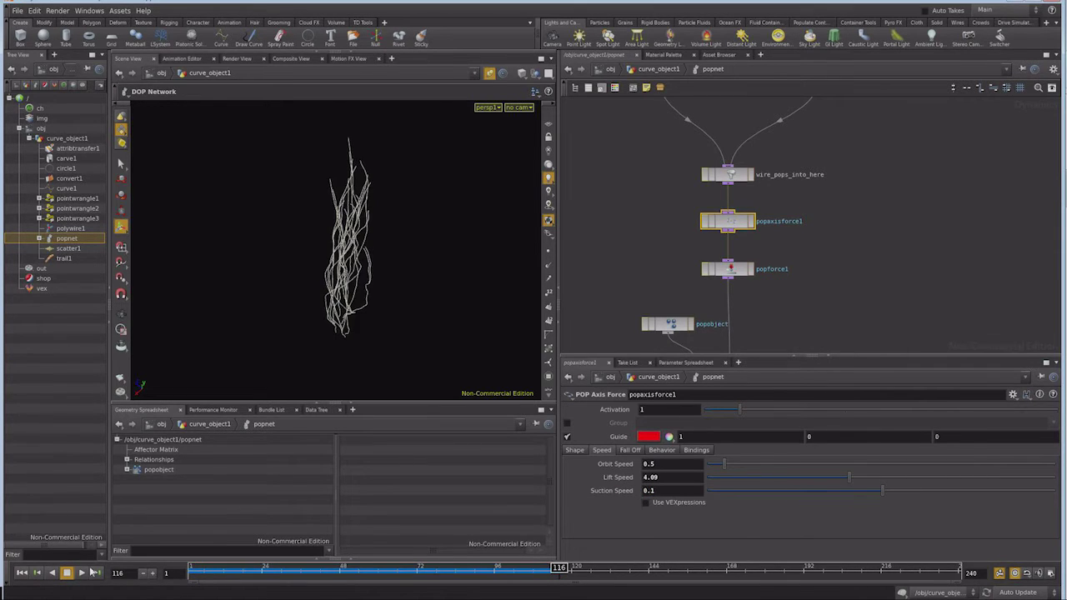
pyautogui.press('Escape')
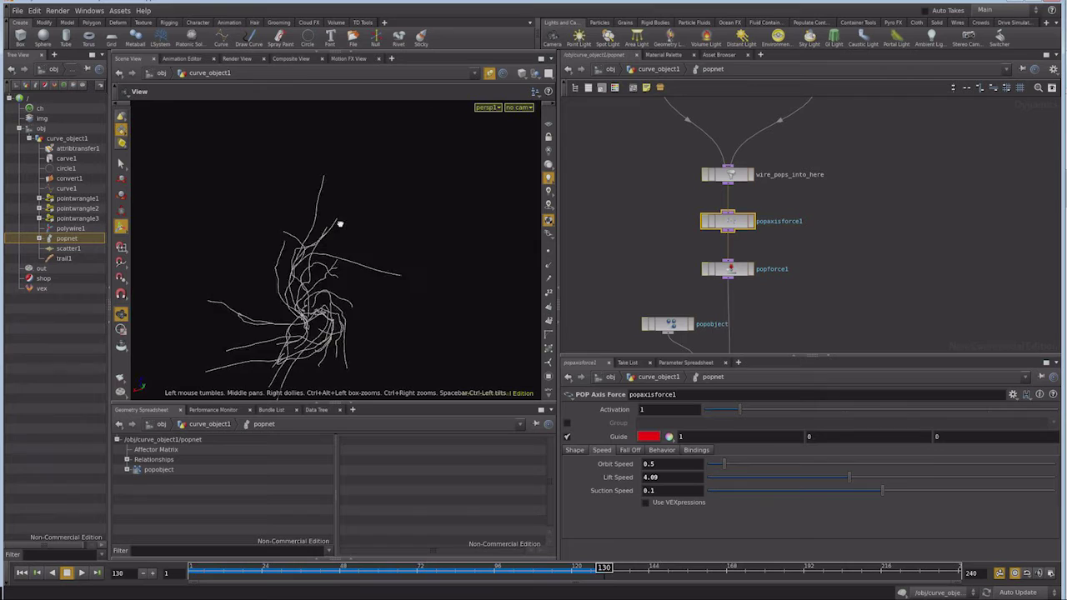
pyautogui.moveTo(344, 201)
pyautogui.mouseDown()
pyautogui.moveTo(389, 210)
pyautogui.moveTo(360, 211)
pyautogui.mouseUp()
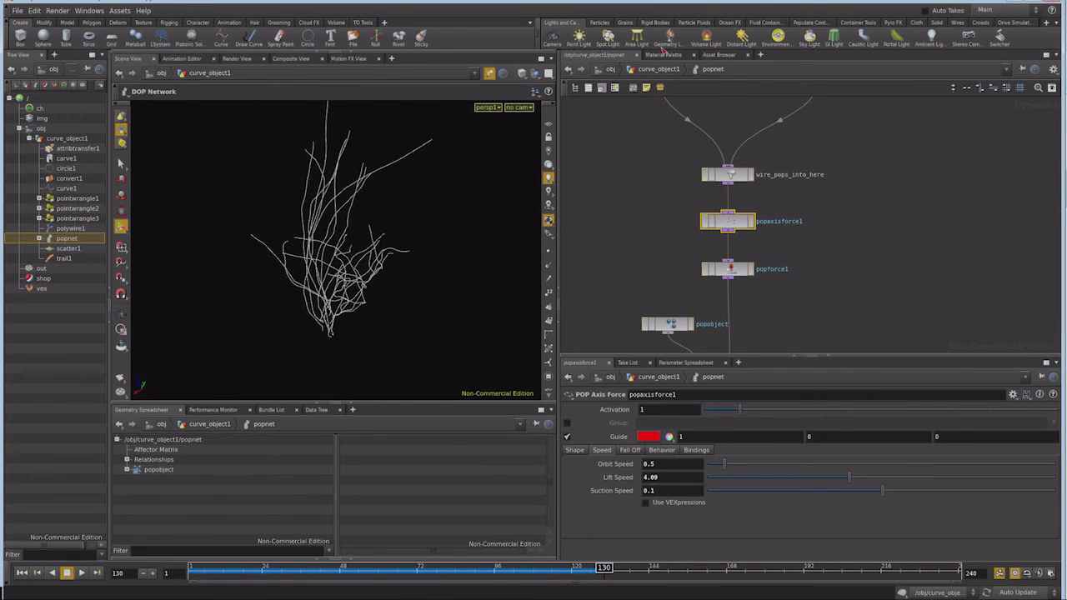
# Return to the curve_object1 network and make room below trail1.
pyautogui.press('u')
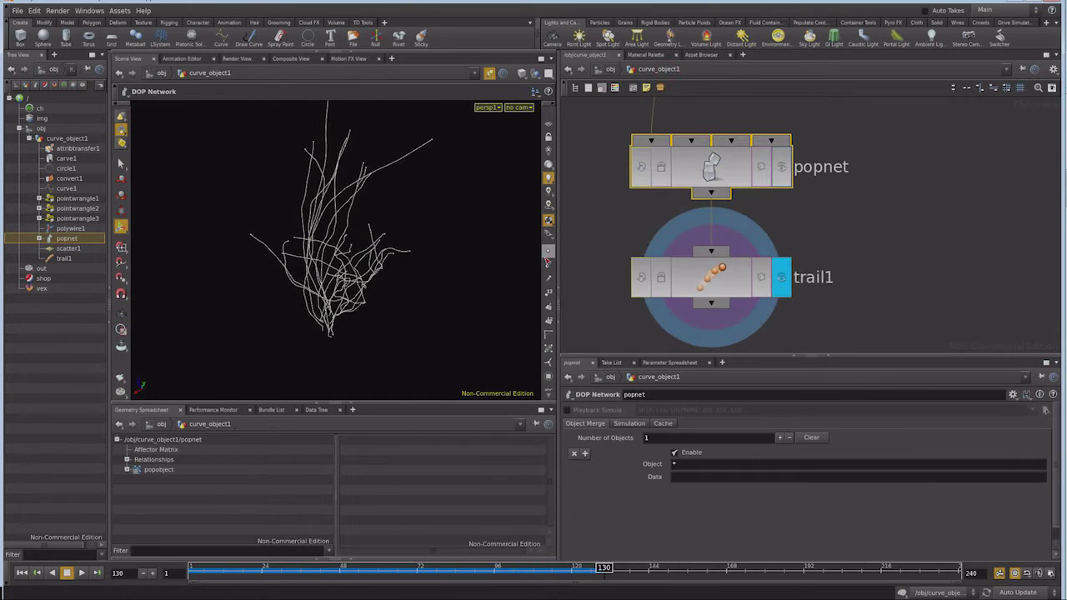
pyautogui.moveTo(422, 224); pyautogui.dragTo(360, 296)
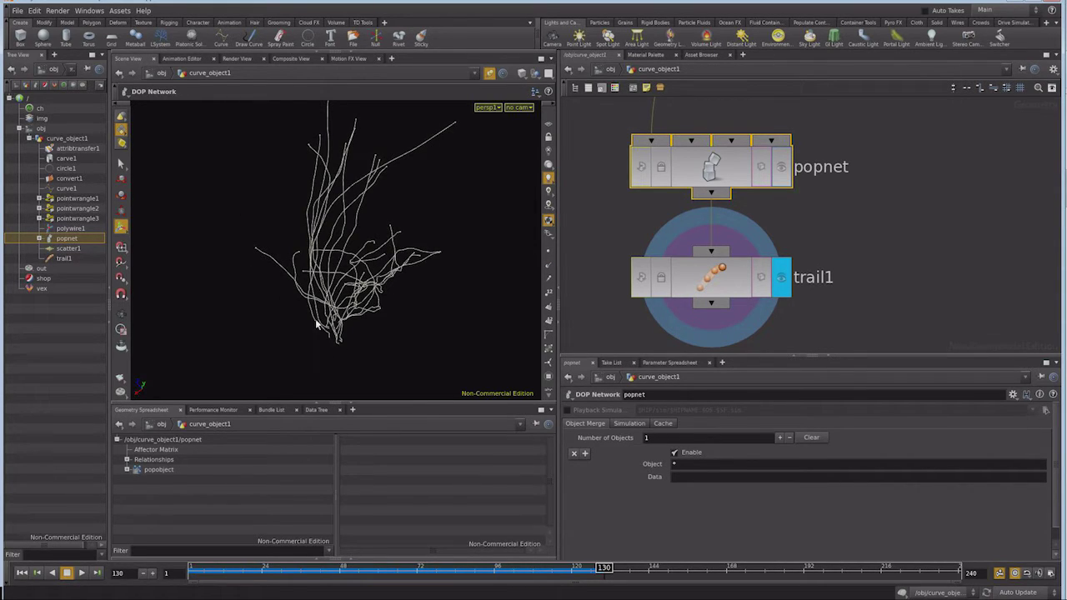
pyautogui.moveTo(376, 266); pyautogui.dragTo(333, 292)
pyautogui.moveTo(762, 342); pyautogui.dragTo(781, 298, button='middle')
pyautogui.press('Tab')
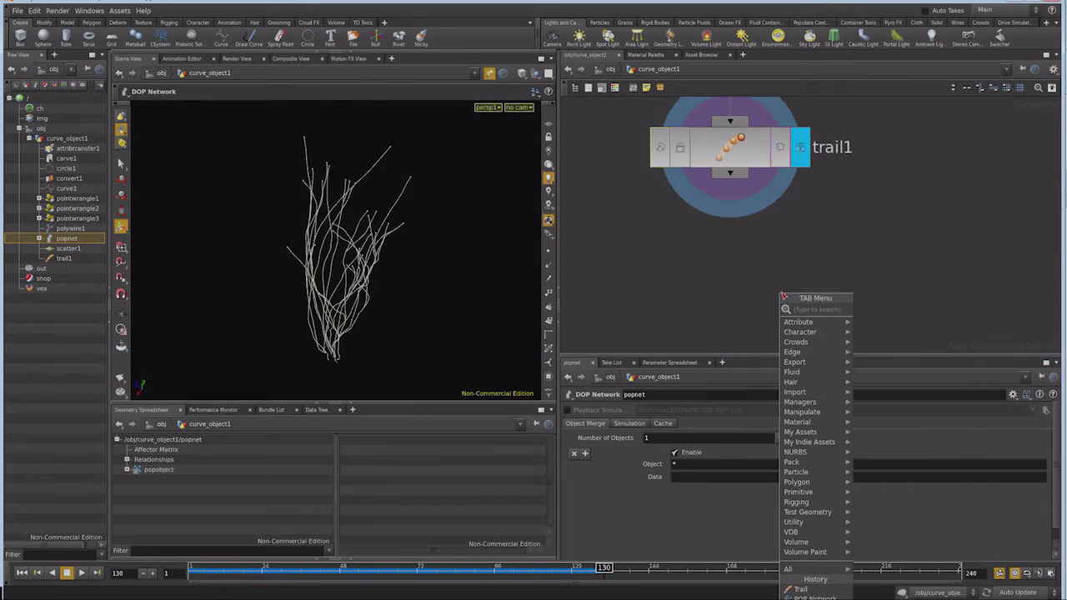
# Add a timeshift1 node below trail1 and display its output.
pyautogui.write('times')
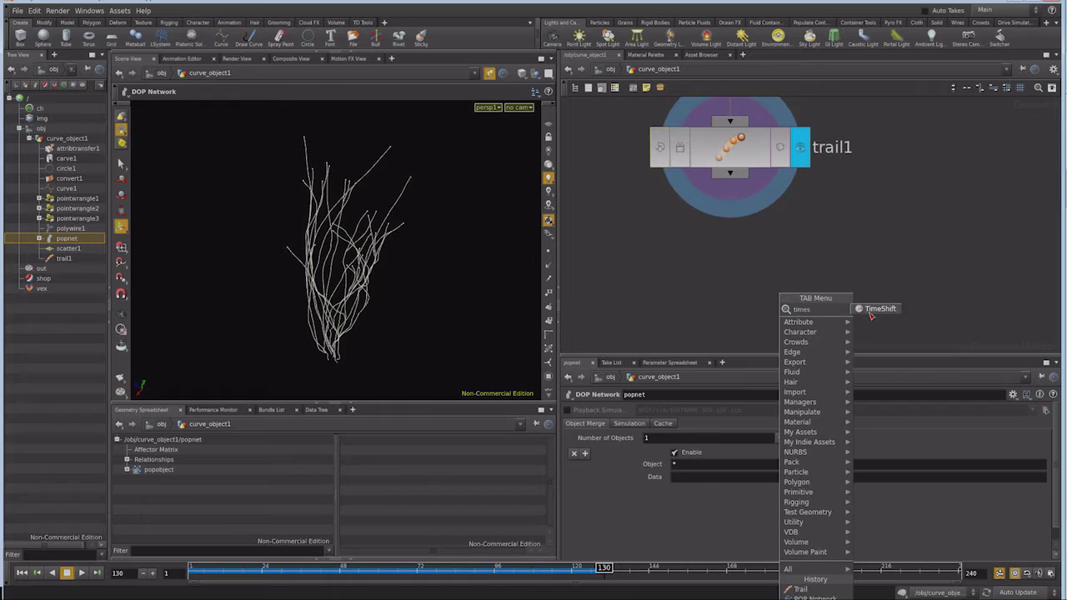
pyautogui.click(871, 312)
pyautogui.click(733, 250)
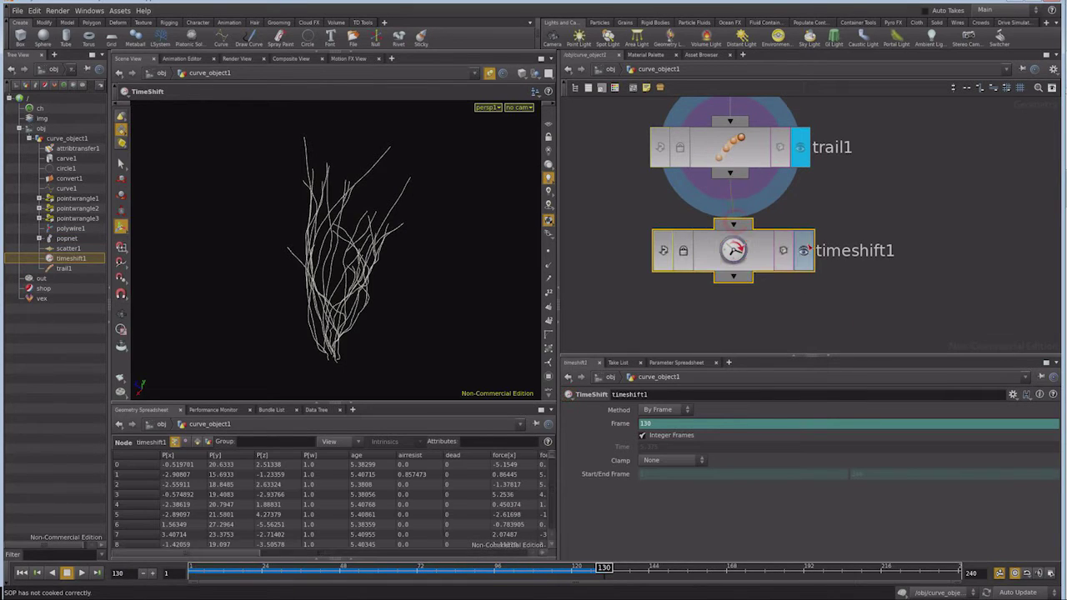
pyautogui.click(805, 249)
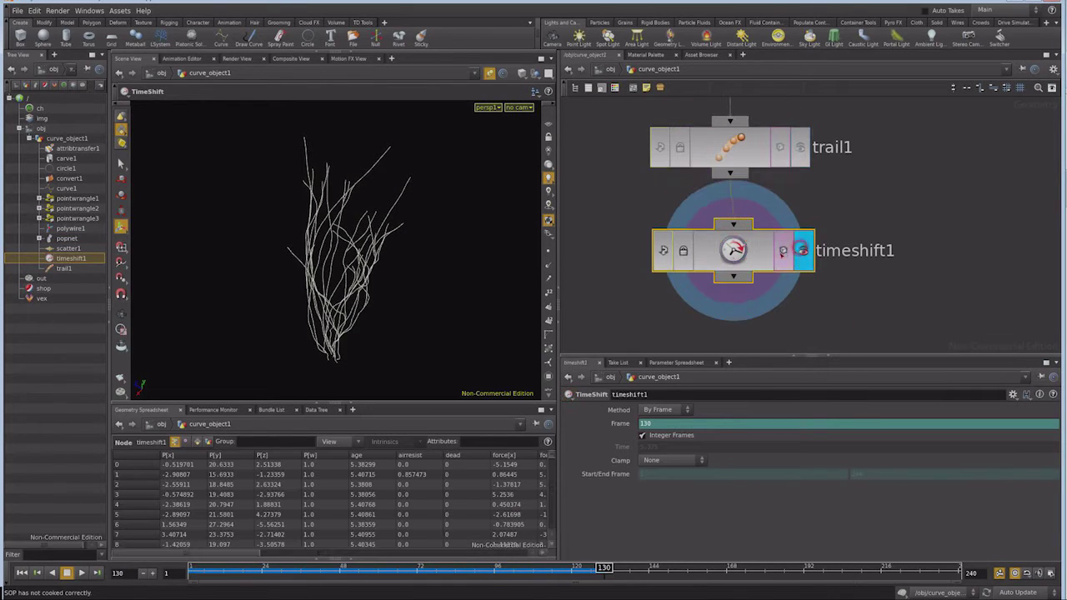
# Freeze the TimeShift Frame at 150.
pyautogui.click(621, 425)
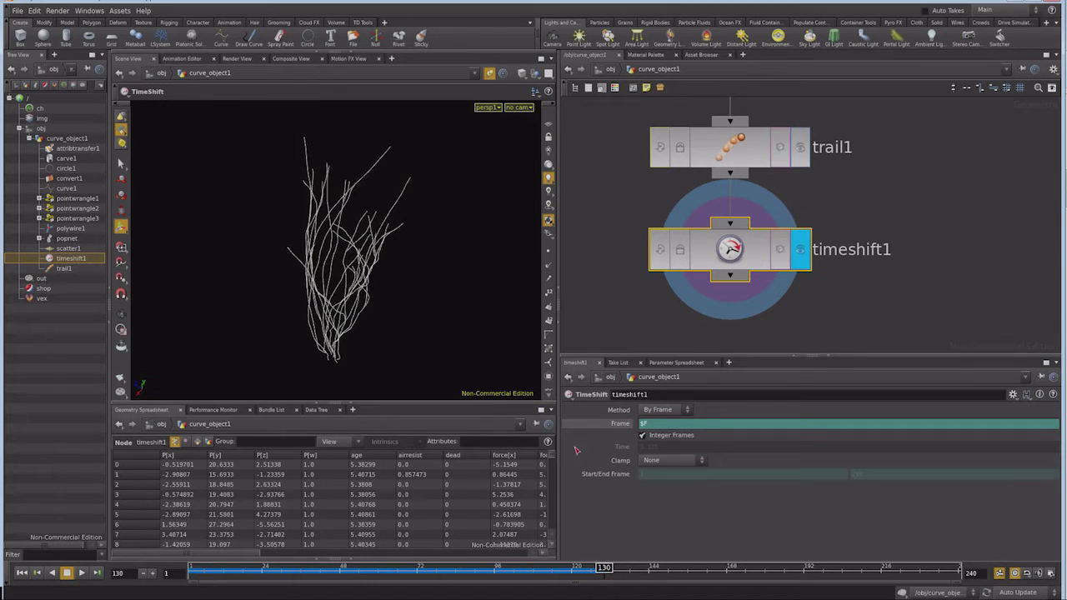
pyautogui.rightClick(618, 427)
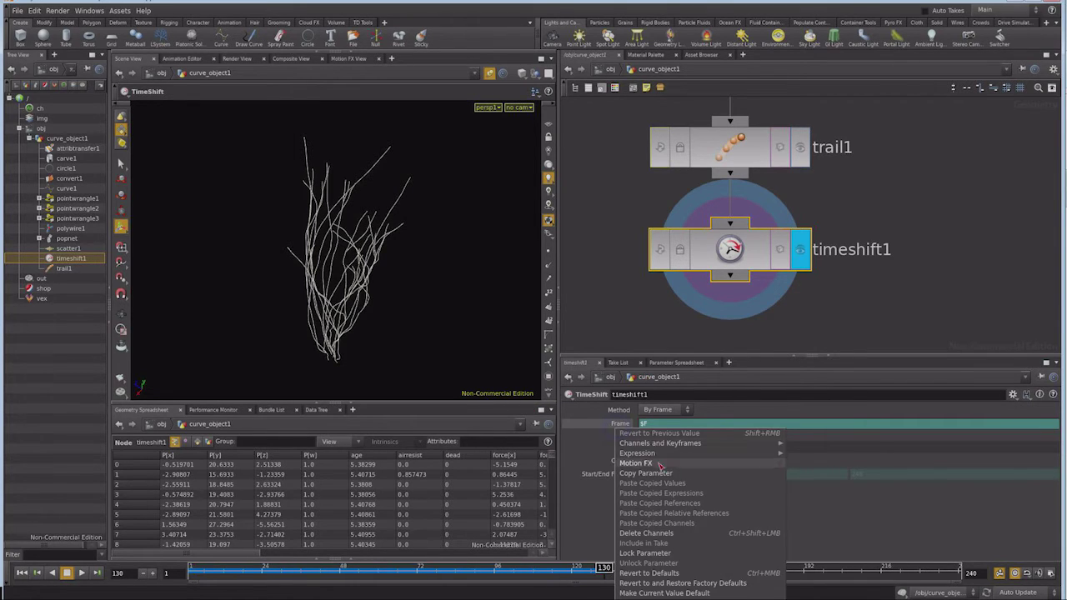
pyautogui.click(667, 532)
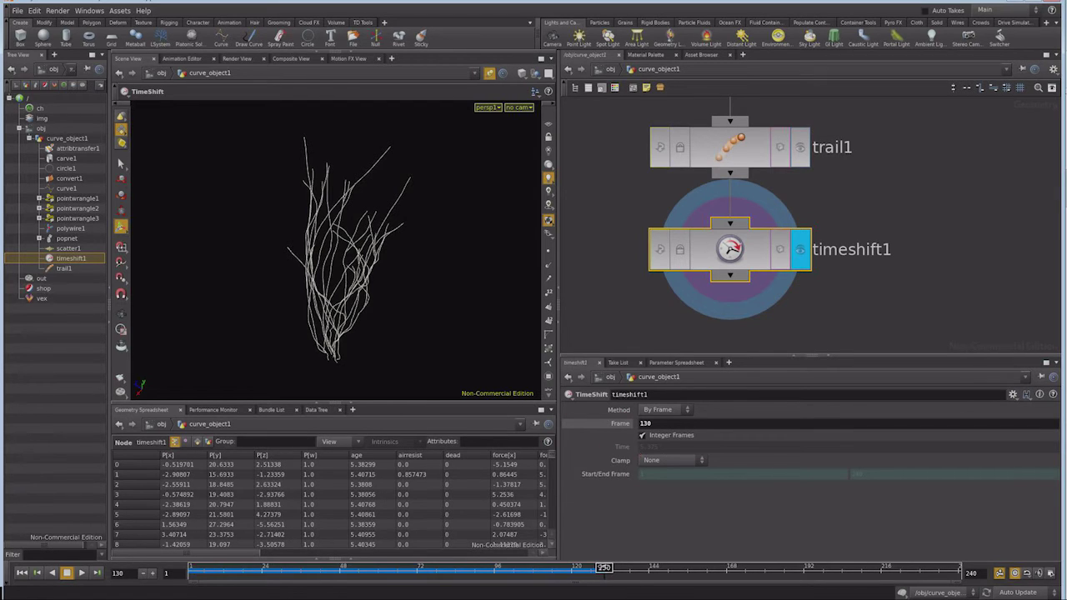
pyautogui.moveTo(603, 568)
pyautogui.mouseDown()
pyautogui.moveTo(885, 568)
pyautogui.moveTo(260, 570)
pyautogui.moveTo(839, 570)
pyautogui.moveTo(299, 570)
pyautogui.moveTo(568, 570)
pyautogui.mouseUp()
pyautogui.write('150')
pyautogui.press('Return')
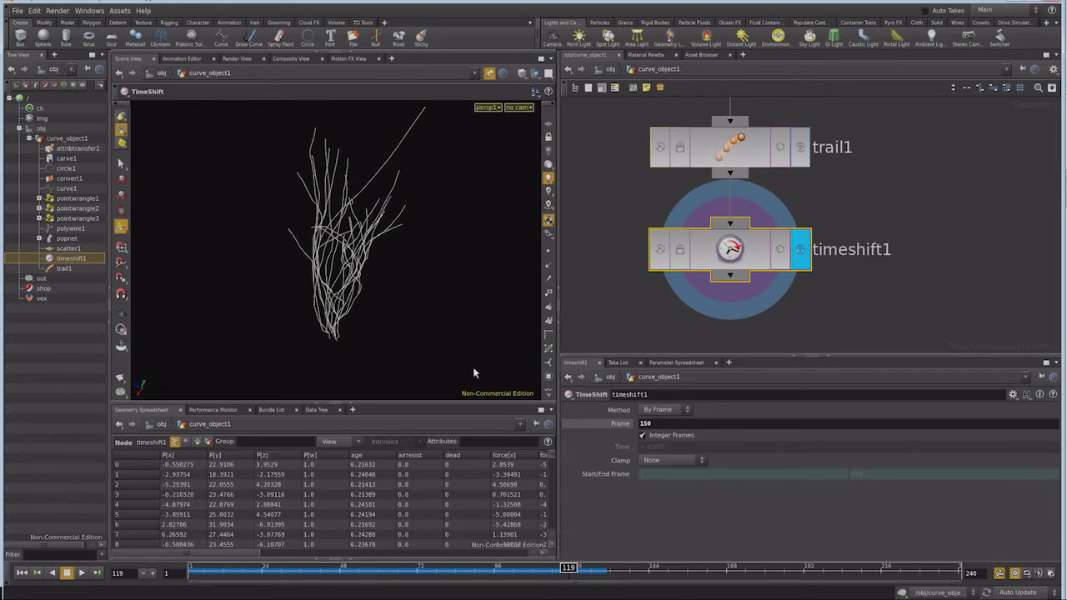
# Tumble around the frozen curves and search the node list for 'poly'.
pyautogui.moveTo(356, 255)
pyautogui.mouseDown()
pyautogui.moveTo(386, 269)
pyautogui.moveTo(391, 242)
pyautogui.moveTo(431, 247)
pyautogui.moveTo(401, 252)
pyautogui.mouseUp()
pyautogui.moveTo(408, 251)
pyautogui.mouseDown()
pyautogui.moveTo(400, 309)
pyautogui.moveTo(374, 281)
pyautogui.mouseUp()
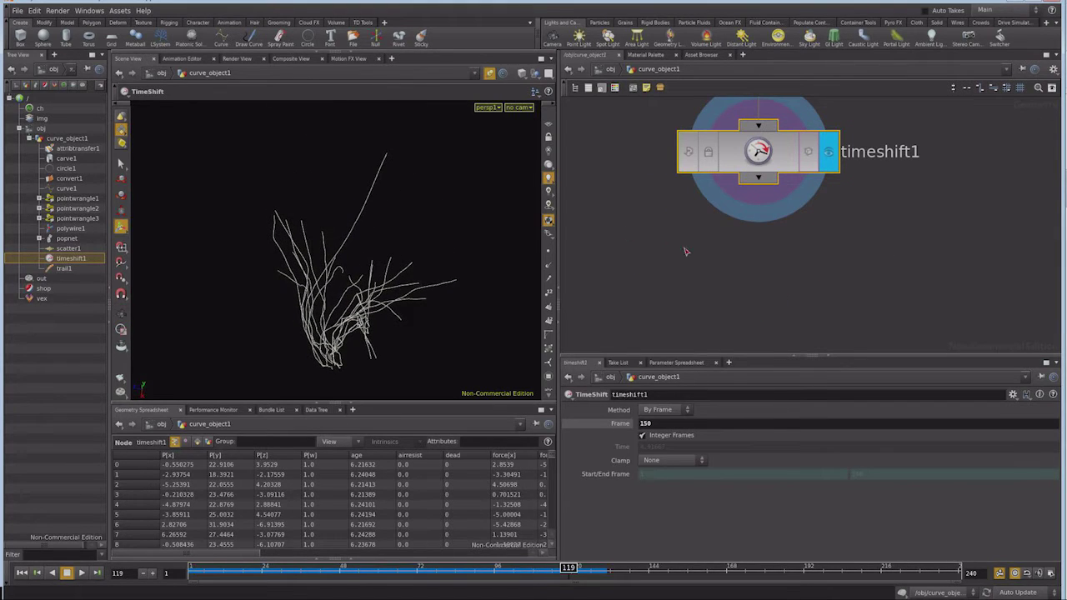
pyautogui.press('Tab')
pyautogui.write('poly')
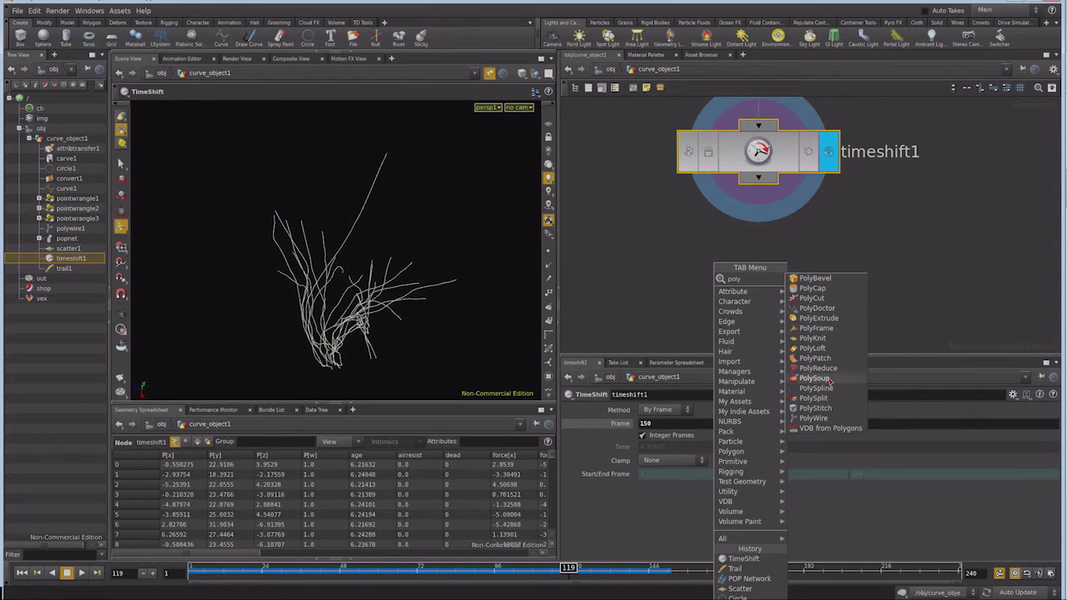
# Add a polywire2 node under timeshift1 and inspect its 0.1-radius tubes.
pyautogui.click(829, 427)
pyautogui.click(764, 278)
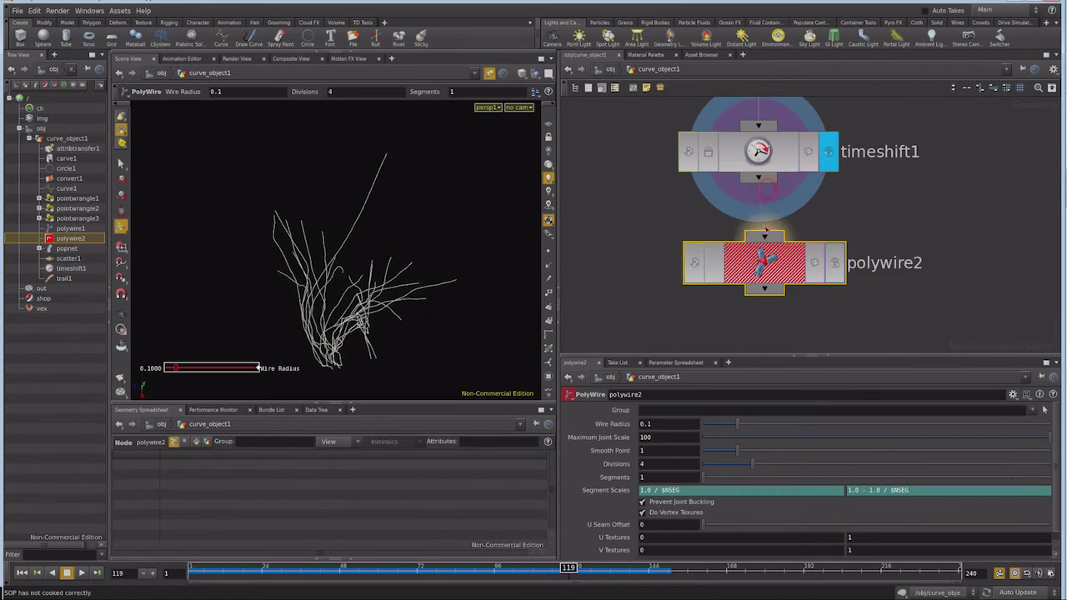
pyautogui.press('Escape')
pyautogui.moveTo(326, 310)
pyautogui.mouseDown()
pyautogui.moveTo(381, 228)
pyautogui.moveTo(349, 218)
pyautogui.moveTo(380, 226)
pyautogui.moveTo(320, 317)
pyautogui.mouseUp()
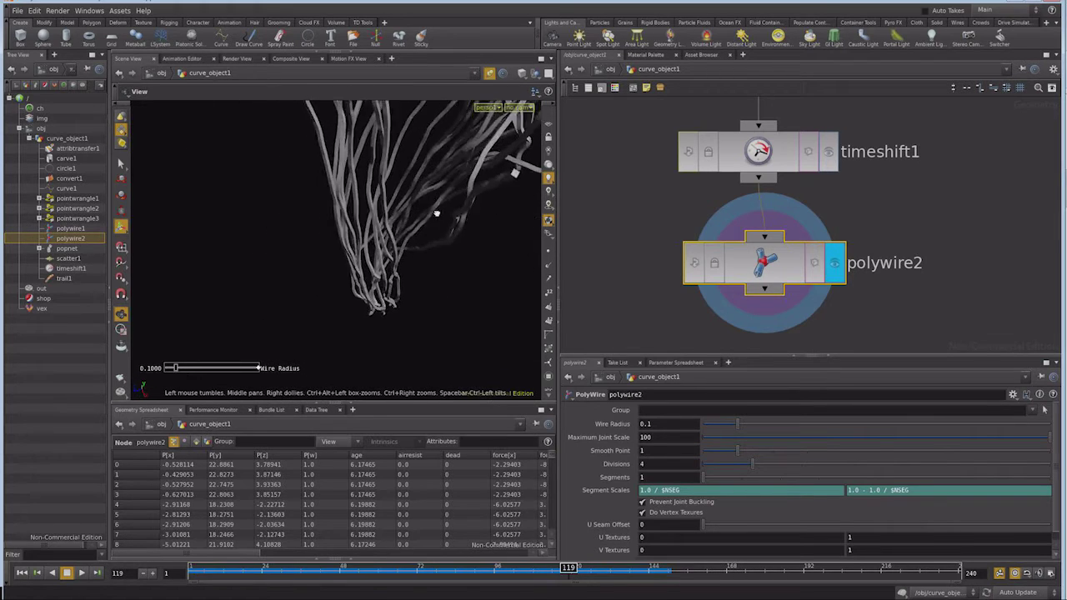
pyautogui.press('Return')
pyautogui.press('Escape')
pyautogui.moveTo(368, 309); pyautogui.dragTo(356, 311)
pyautogui.press('Return')
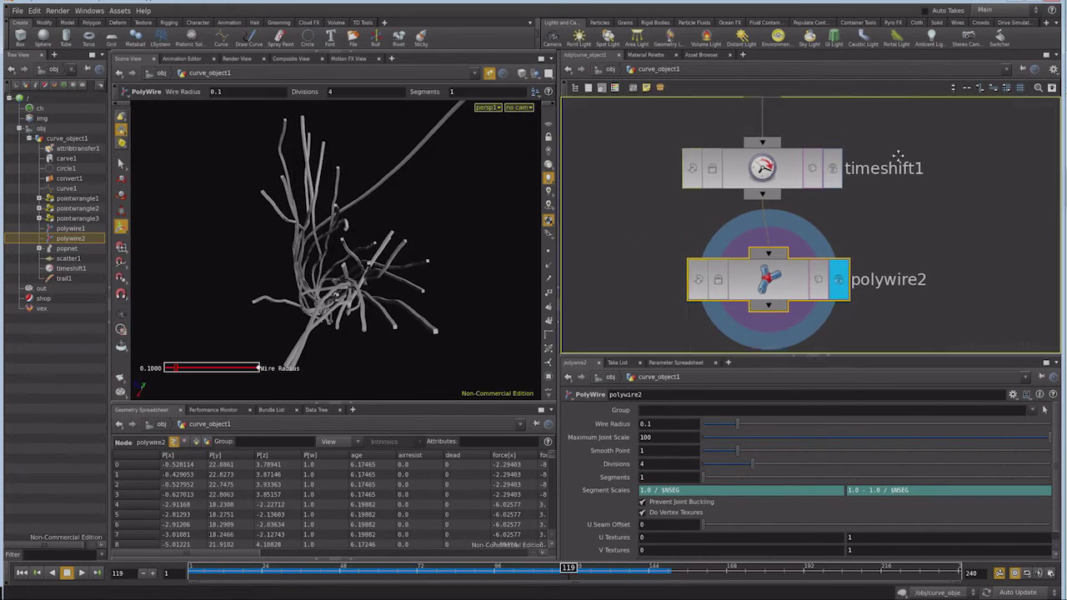
# Go inside the popnet to its POP nodes.
pyautogui.scroll(2, 893, 161)
pyautogui.scroll(2, 872, 205)
pyautogui.scroll(1, 817, 179)
pyautogui.doubleClick(773, 159)
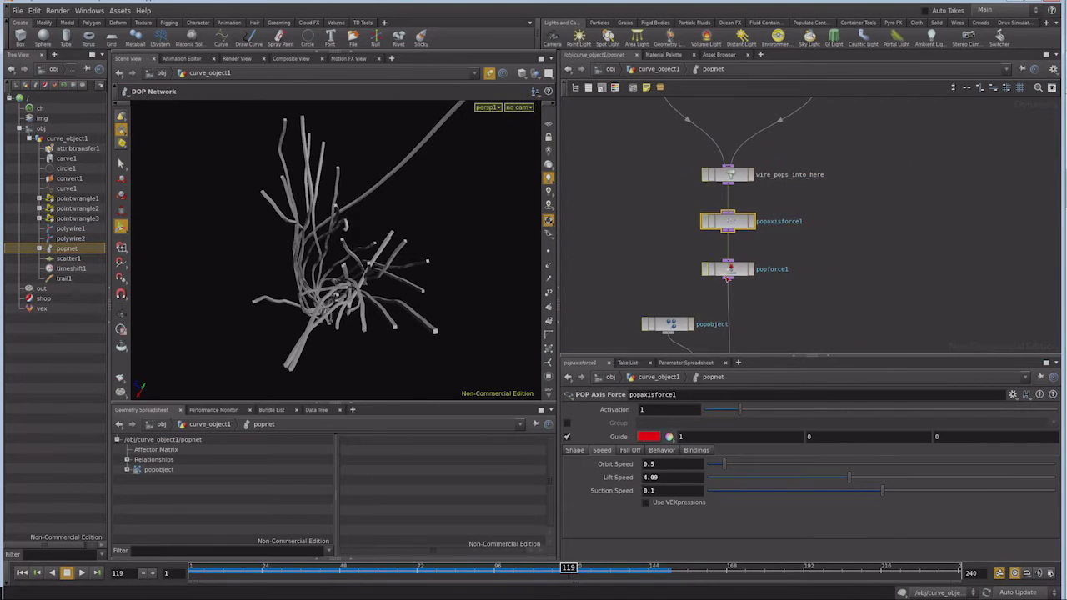
# Raise popforce1 noise Amplitude to 9.17 and delete the old polywire1 node.
pyautogui.click(727, 272)
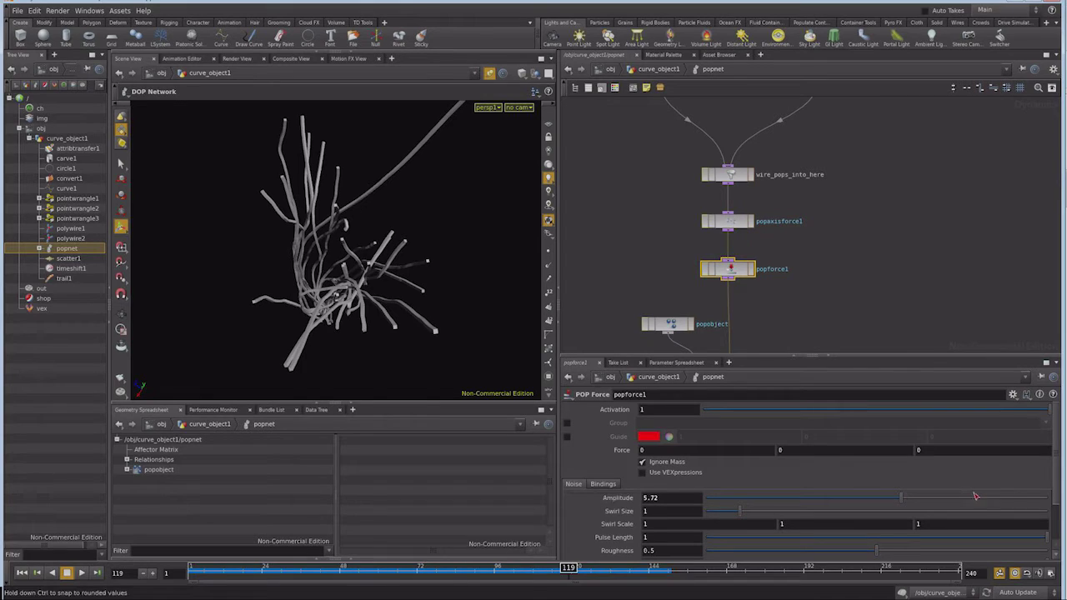
pyautogui.moveTo(1000, 501); pyautogui.dragTo(1020, 500)
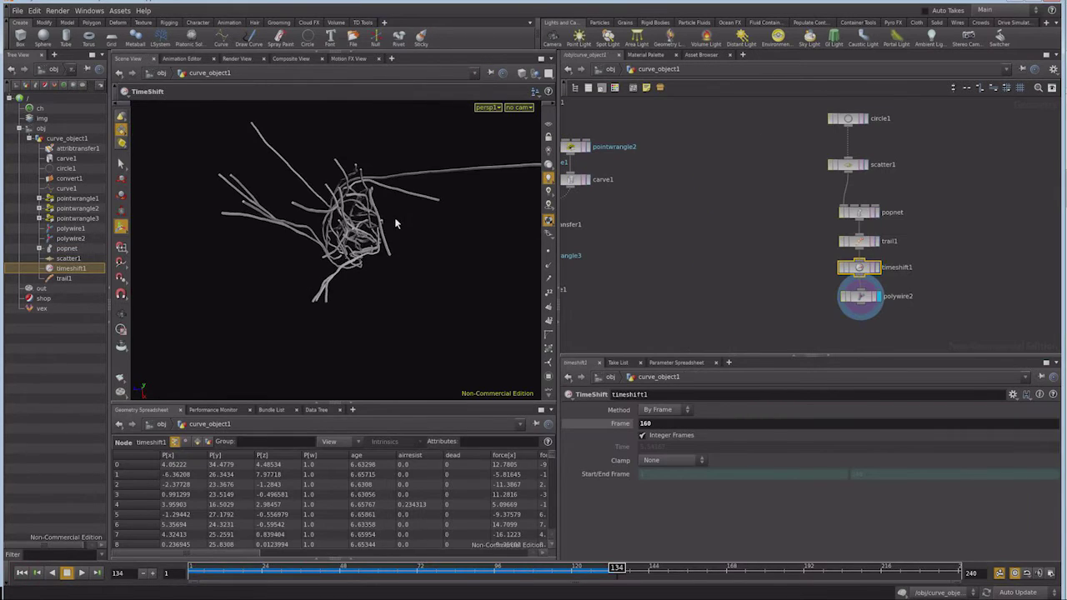
pyautogui.moveTo(396, 223); pyautogui.dragTo(333, 288)
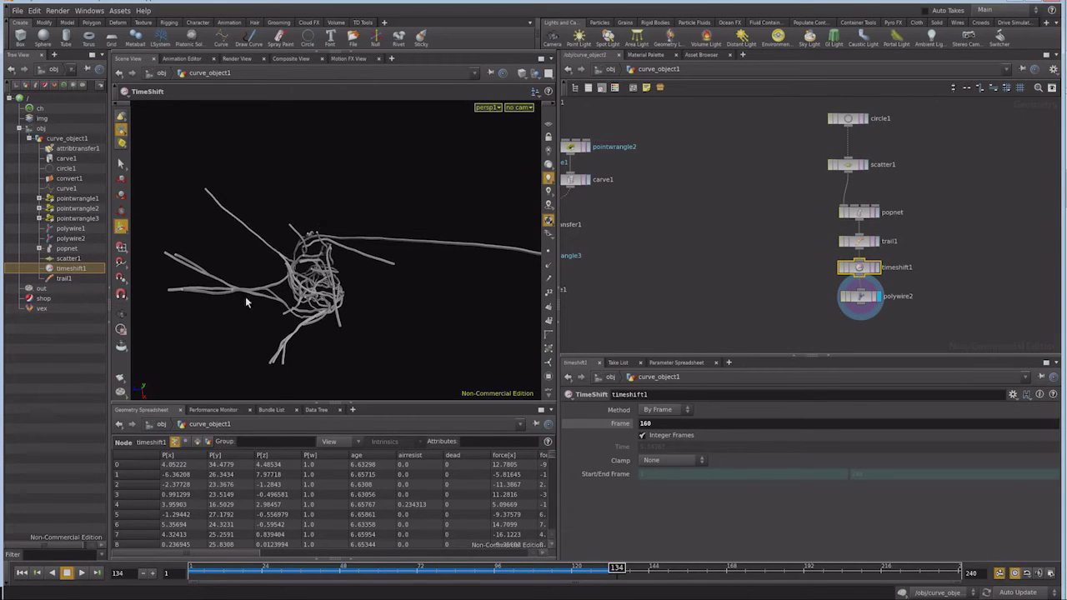
pyautogui.press('Delete')
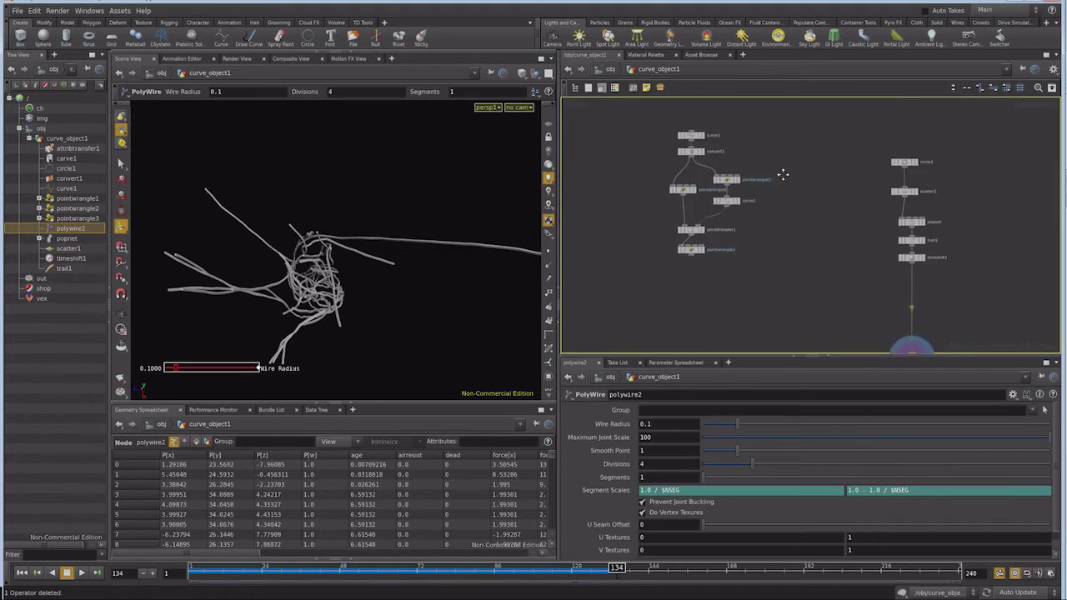
# Delete the curve1 and convert1 nodes.
pyautogui.scroll(3, 770, 238)
pyautogui.moveTo(622, 163); pyautogui.dragTo(695, 223)
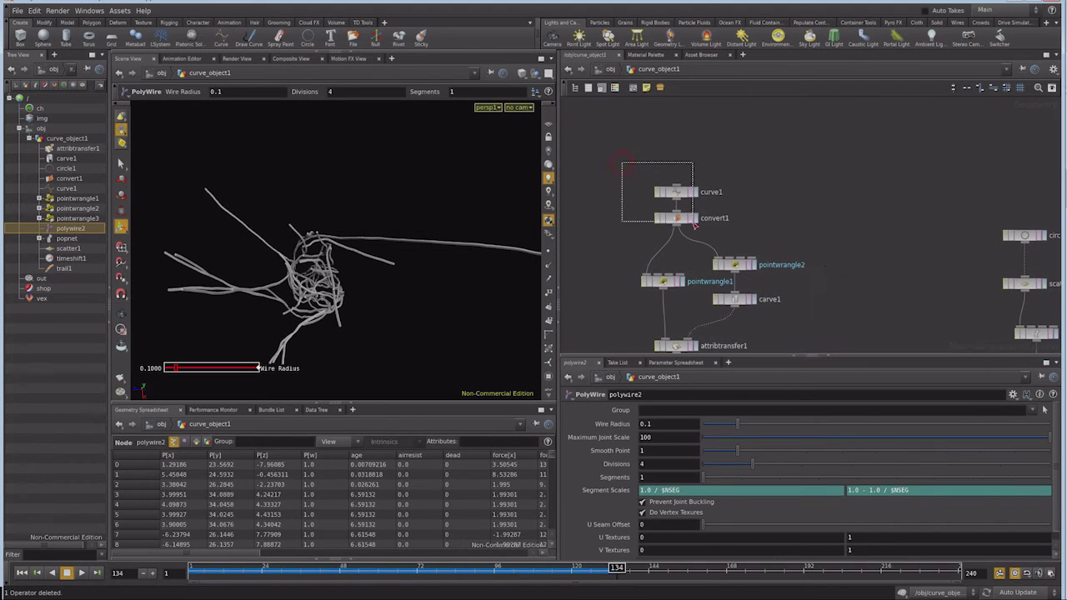
pyautogui.press('Delete')
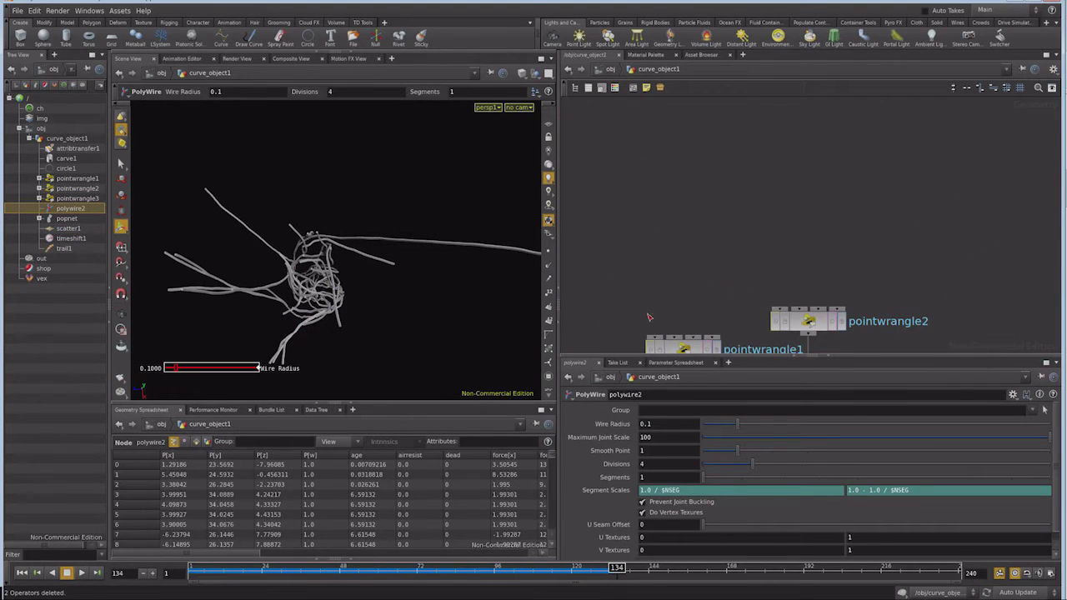
# Add a null1 node wired into both pointwrangle1 and pointwrangle2.
pyautogui.press('Tab')
pyautogui.write('null')
pyautogui.press('Return')
pyautogui.click(726, 278)
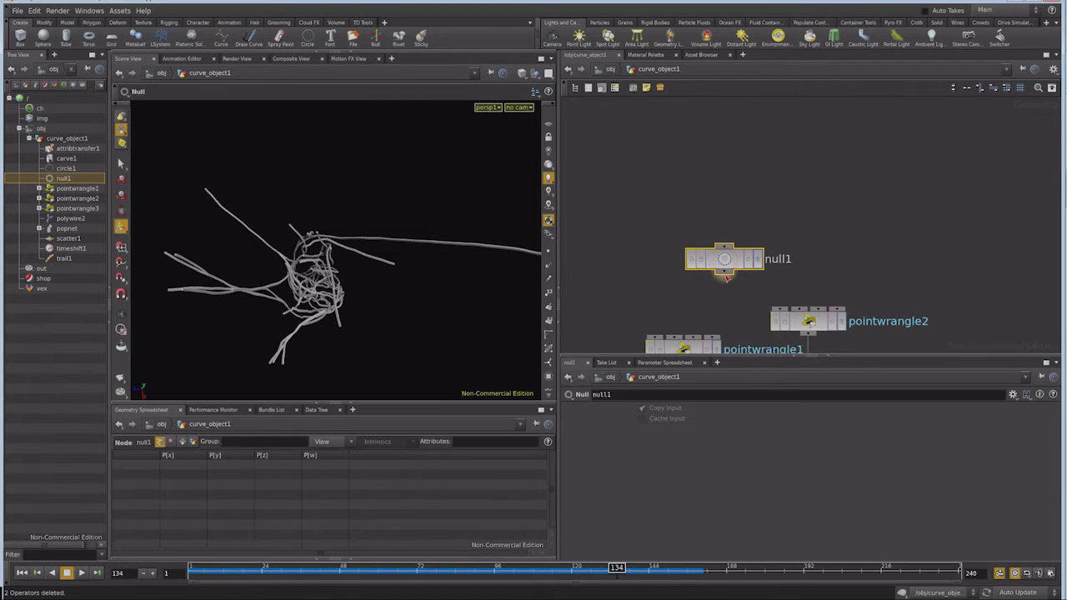
pyautogui.moveTo(726, 277); pyautogui.dragTo(657, 337)
pyautogui.moveTo(725, 277); pyautogui.dragTo(787, 308)
# Move the six-node wrangle branch beside the popnet chain and select timeshift1.
pyautogui.press('h')
pyautogui.moveTo(670, 113); pyautogui.dragTo(887, 343)
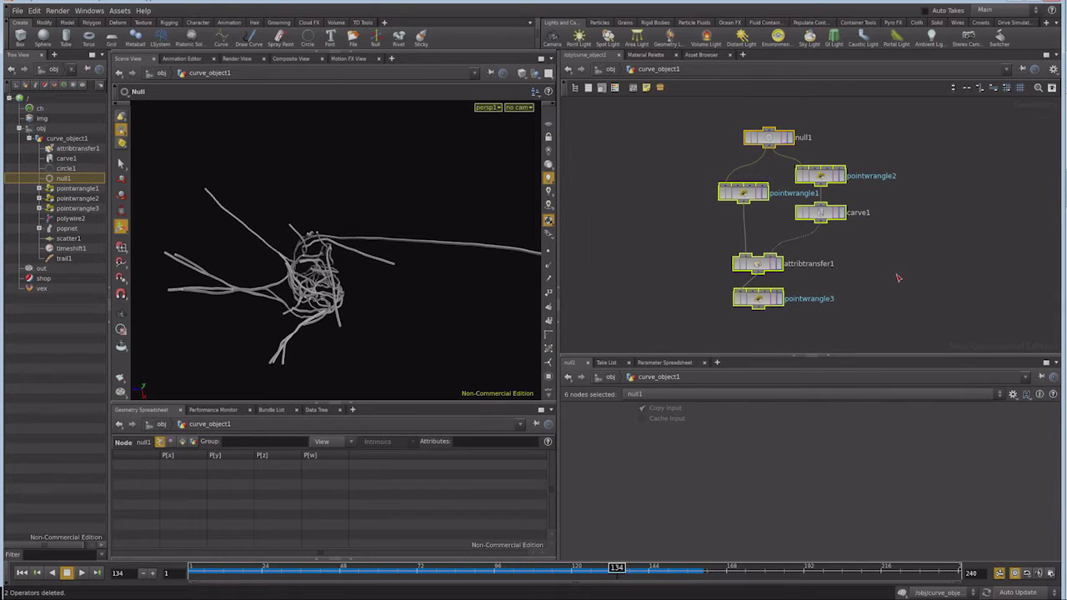
pyautogui.scroll(-3, 753, 252)
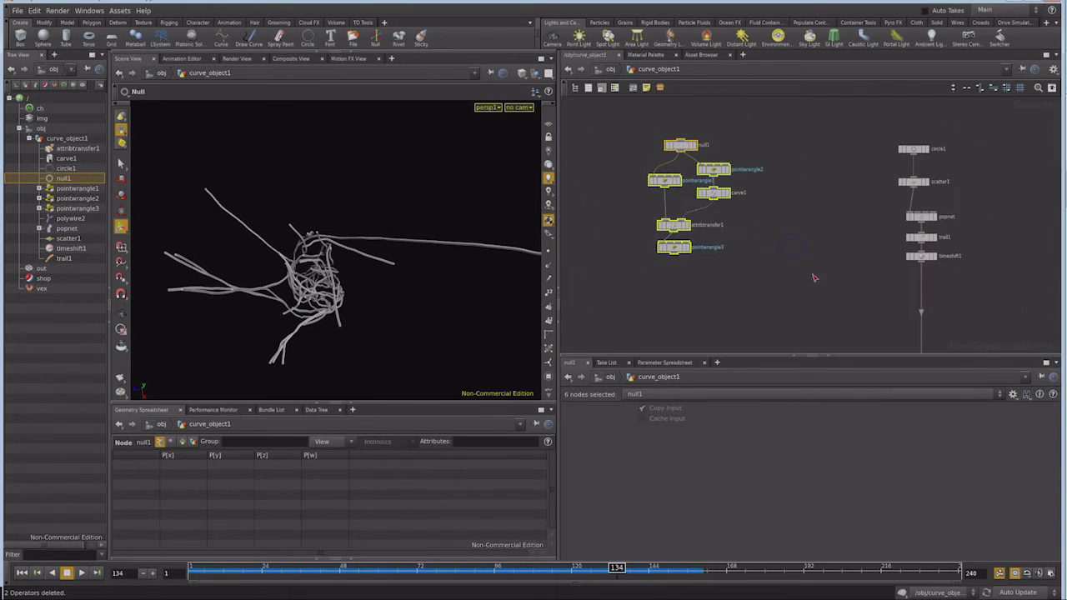
pyautogui.moveTo(626, 176); pyautogui.dragTo(983, 270)
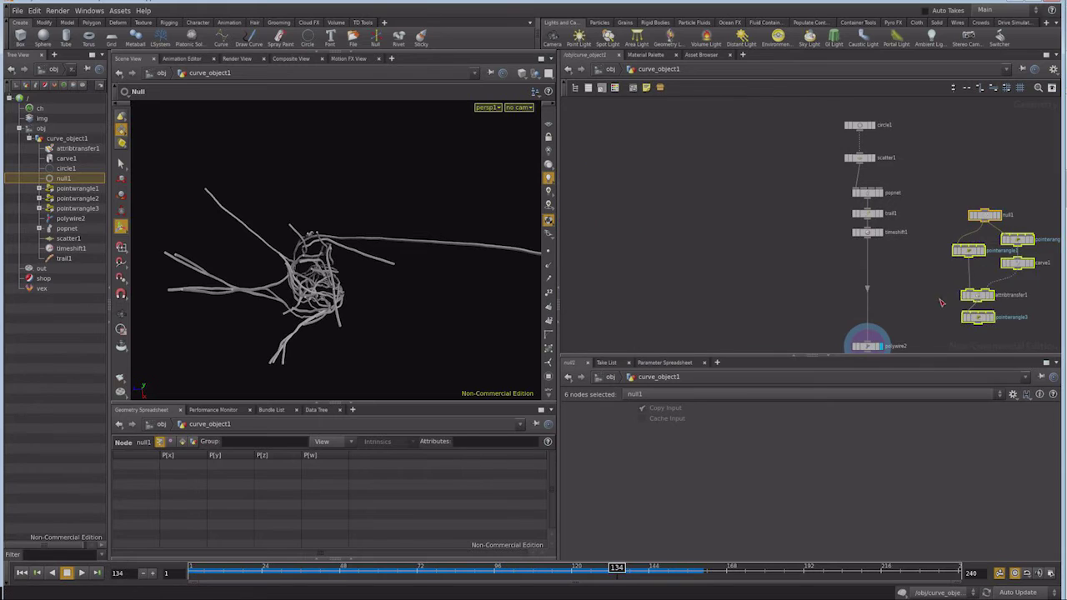
pyautogui.click(734, 210)
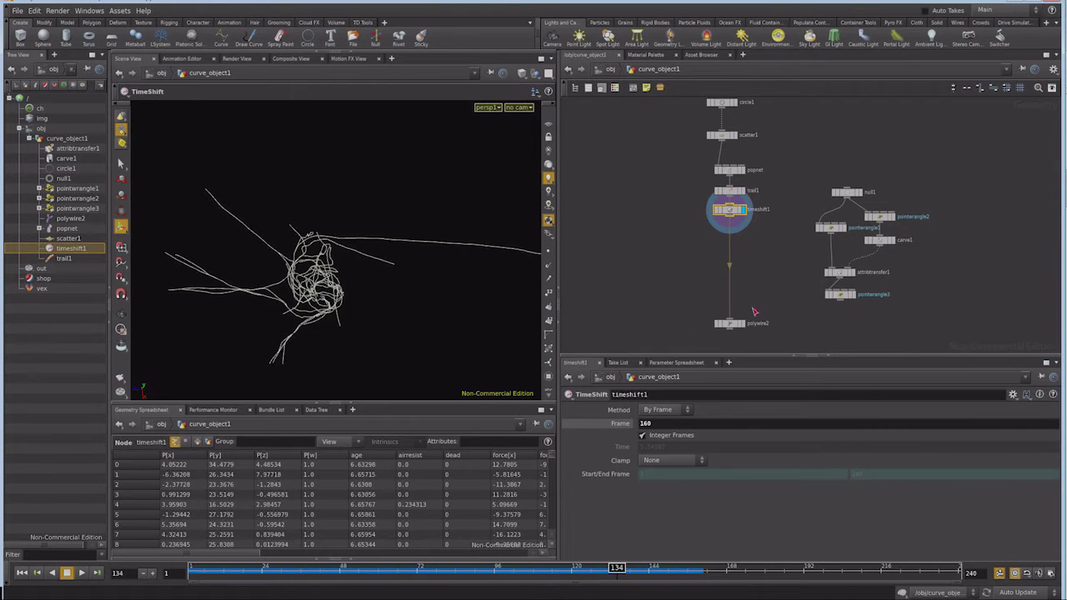
pyautogui.press('Tab')
# Add carve2 below timeshift1, set to Extract with First U at 0.
pyautogui.write('carv')
pyautogui.click(902, 322)
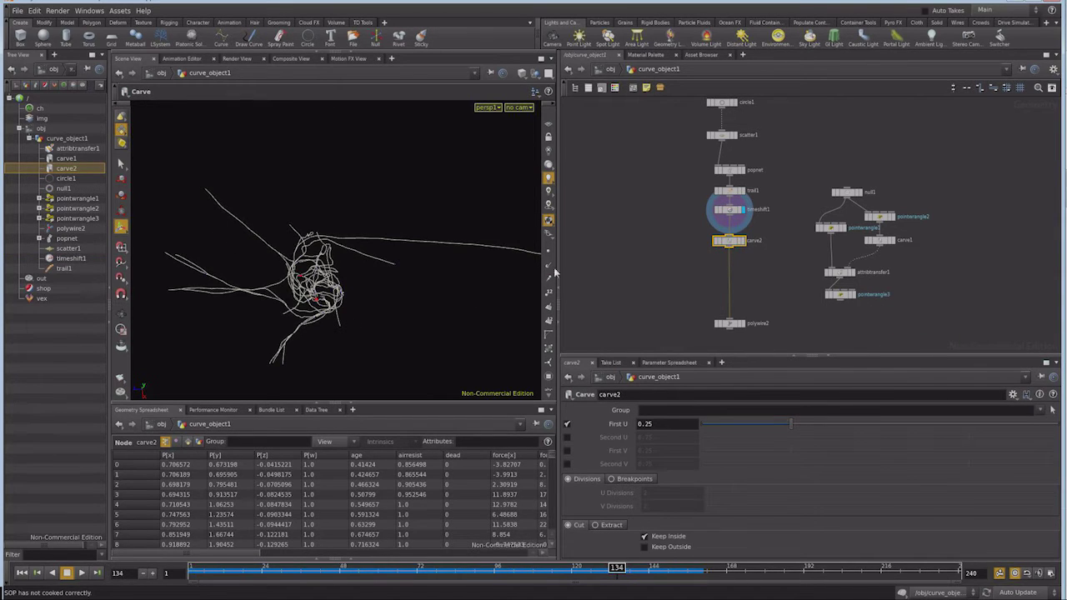
pyautogui.click(744, 241)
pyautogui.click(594, 525)
pyautogui.moveTo(790, 425)
pyautogui.mouseDown()
pyautogui.moveTo(702, 426)
pyautogui.moveTo(1017, 424)
pyautogui.mouseUp()
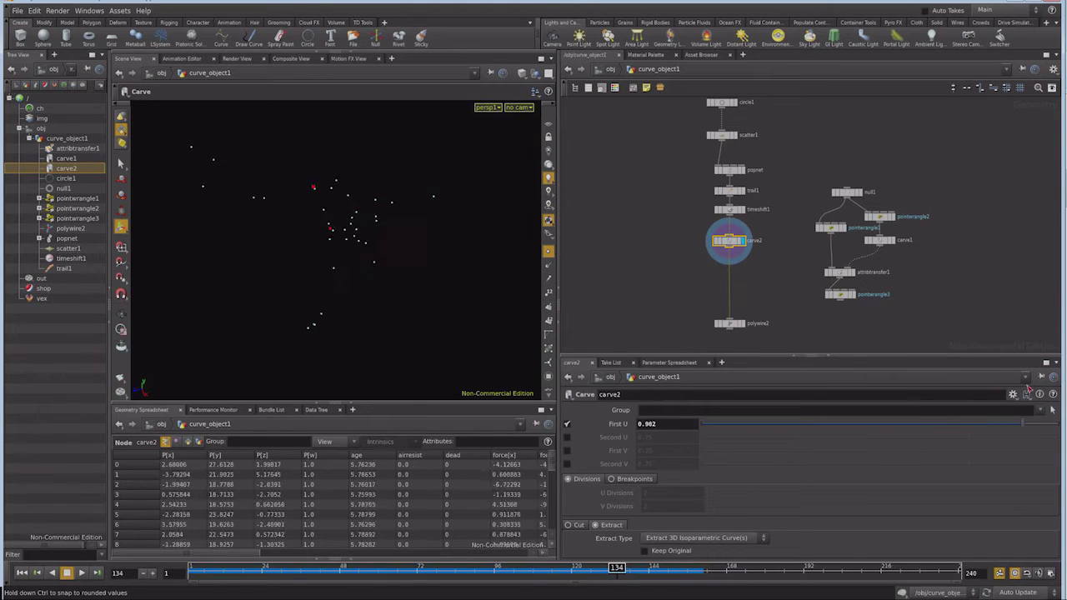
pyautogui.moveTo(1024, 390)
pyautogui.mouseDown()
pyautogui.moveTo(788, 418)
pyautogui.moveTo(907, 408)
pyautogui.mouseUp()
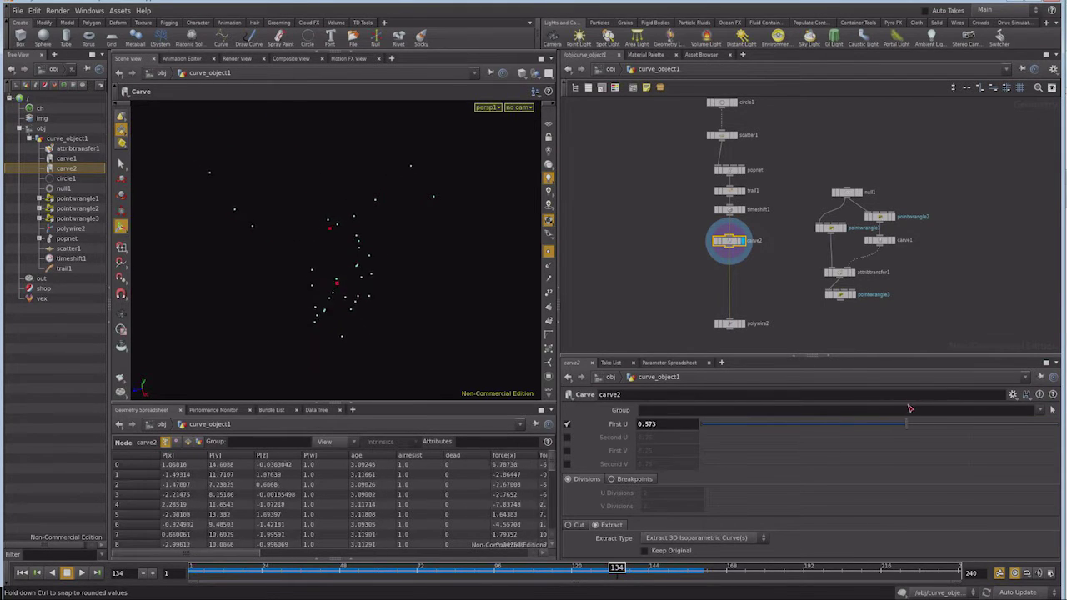
pyautogui.moveTo(907, 409); pyautogui.dragTo(666, 425)
pyautogui.press('Escape')
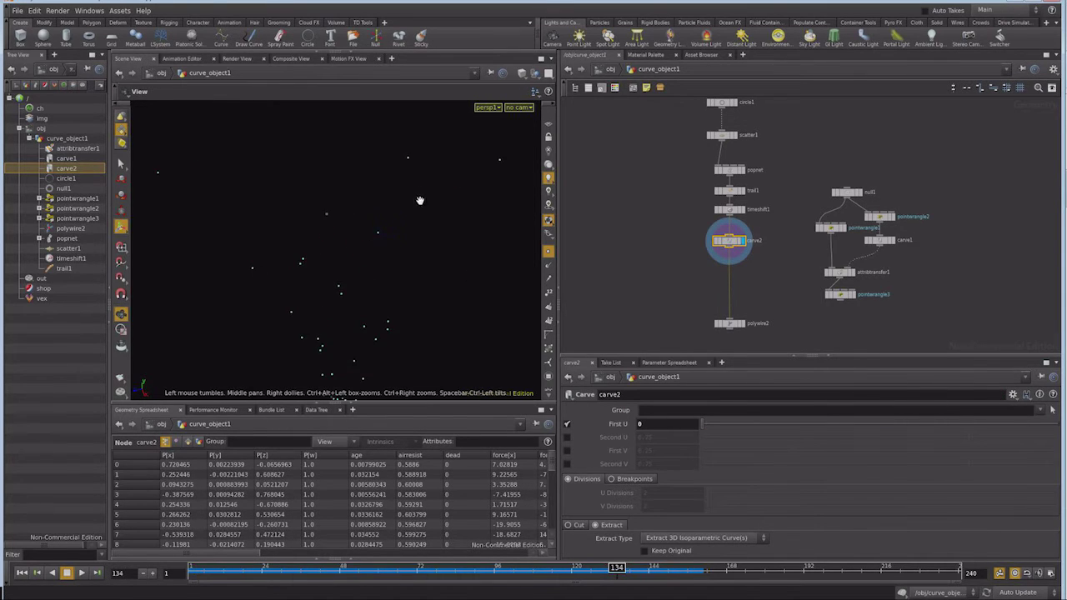
pyautogui.press('Return')
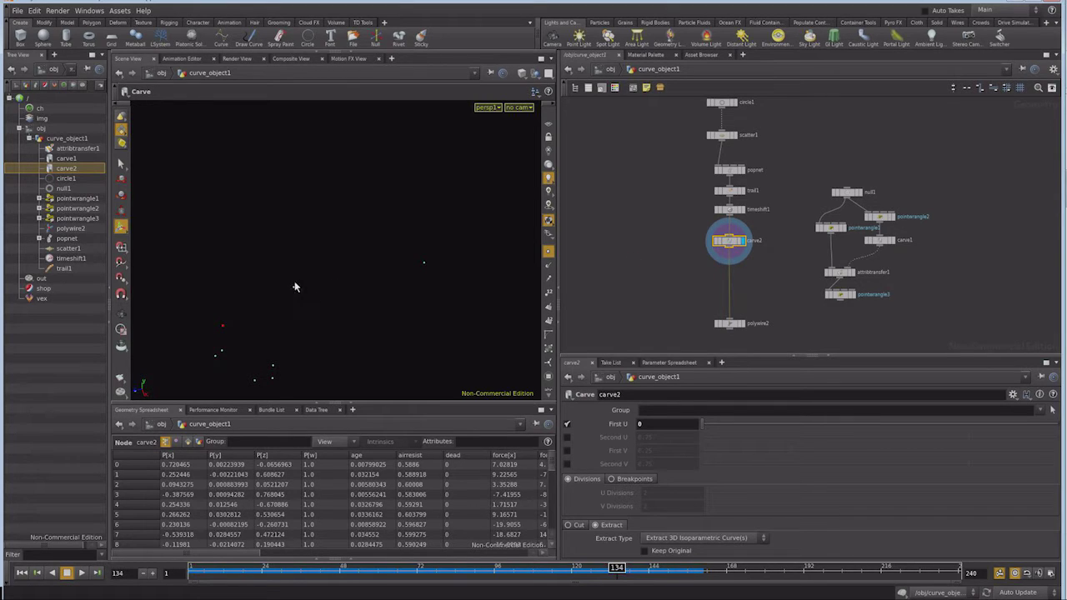
# Compare carve2's extracted points with timeshift1's full curves, ending with timeshift1 displayed.
pyautogui.click(744, 212)
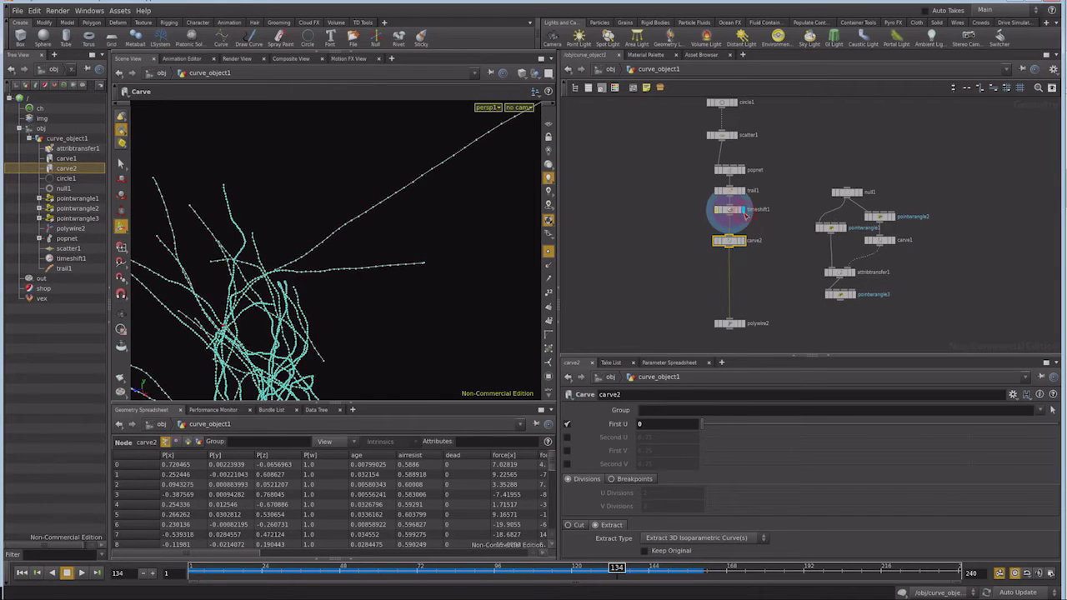
pyautogui.press('Escape')
pyautogui.moveTo(300, 300)
pyautogui.mouseDown()
pyautogui.moveTo(309, 258)
pyautogui.moveTo(381, 305)
pyautogui.mouseUp()
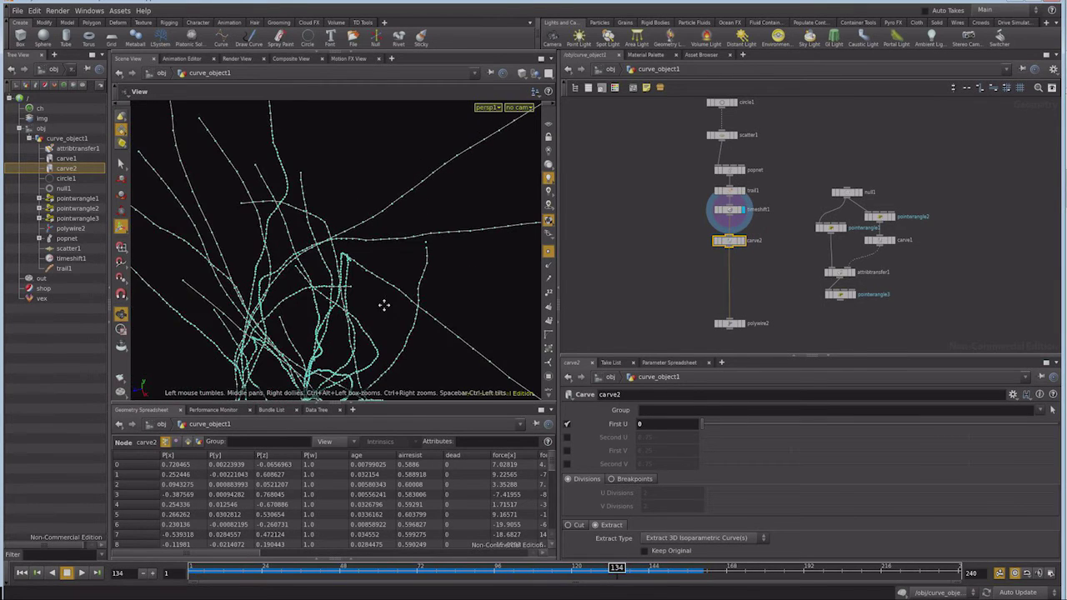
pyautogui.press('Return')
pyautogui.moveTo(445, 290); pyautogui.dragTo(369, 317)
pyautogui.moveTo(249, 292); pyautogui.dragTo(366, 271)
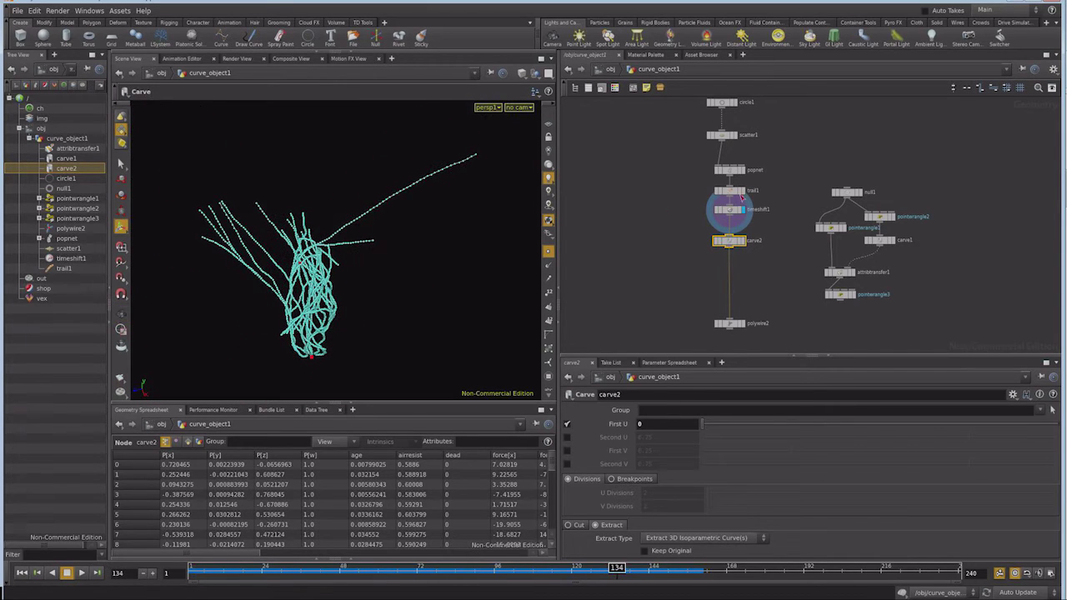
pyautogui.click(744, 241)
pyautogui.moveTo(730, 241); pyautogui.dragTo(730, 261)
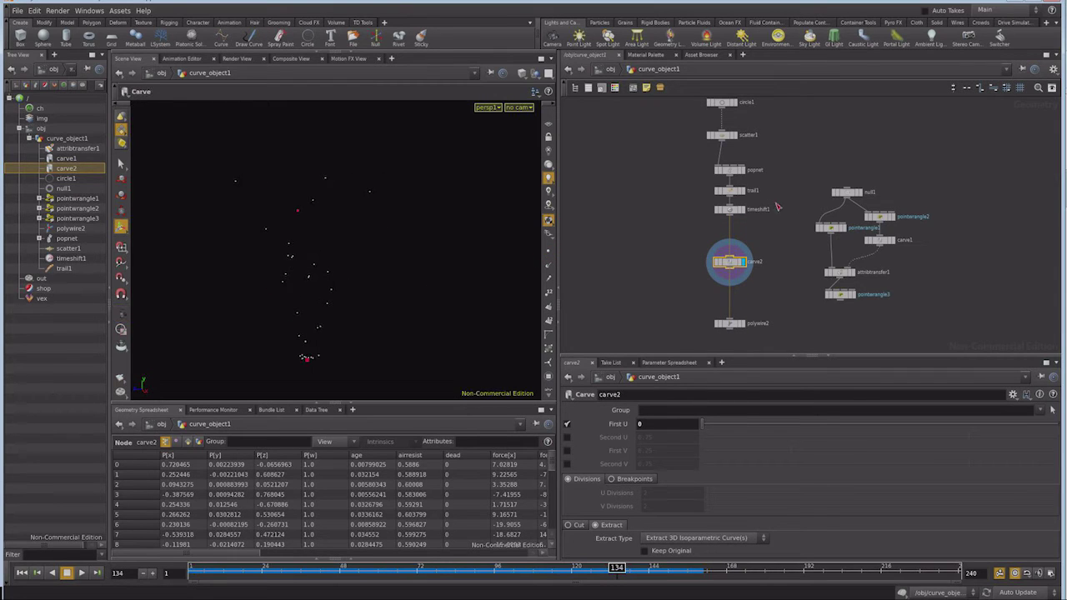
pyautogui.click(742, 210)
pyautogui.click(740, 210)
pyautogui.moveTo(361, 209)
pyautogui.mouseDown()
pyautogui.moveTo(340, 210)
pyautogui.moveTo(345, 238)
pyautogui.mouseUp()
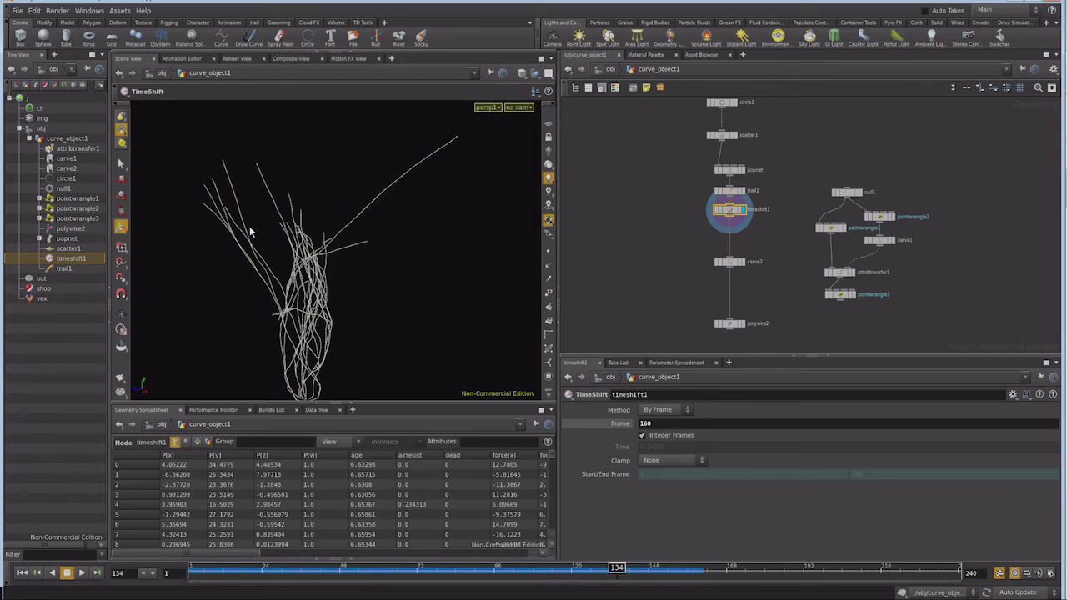
# Insert measure1 between timeshift1 and carve2 and display its output.
pyautogui.scroll(3, 714, 273)
pyautogui.press('Tab')
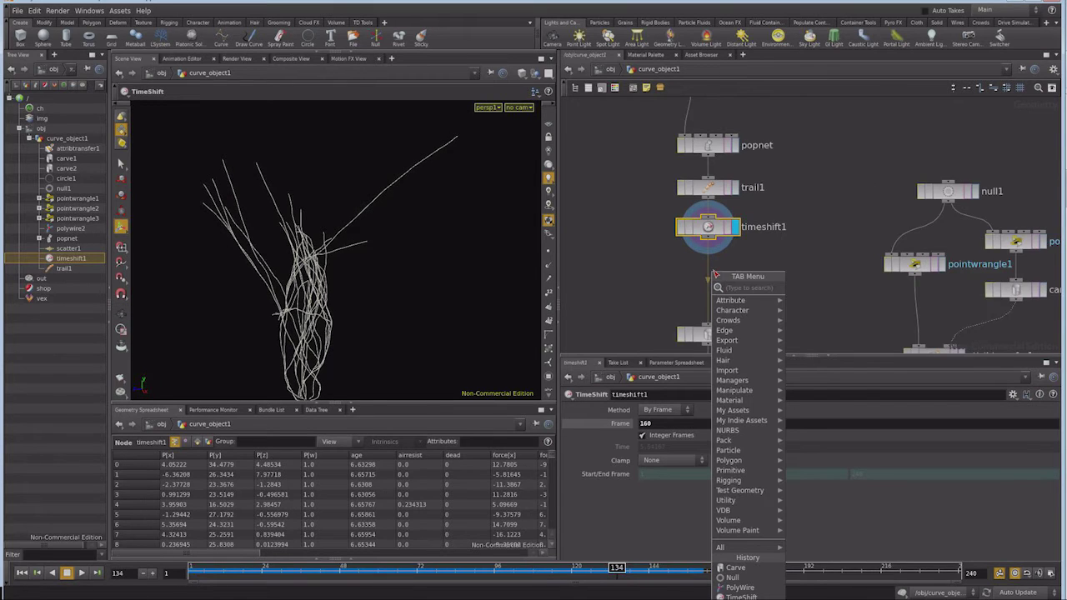
pyautogui.write('meas')
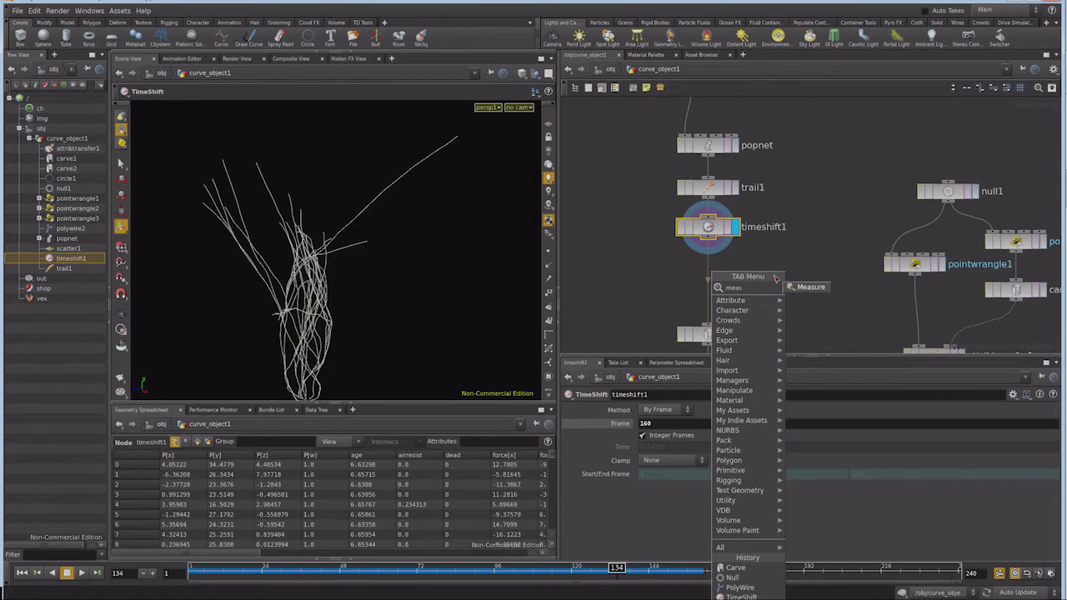
pyautogui.click(809, 286)
pyautogui.click(718, 287)
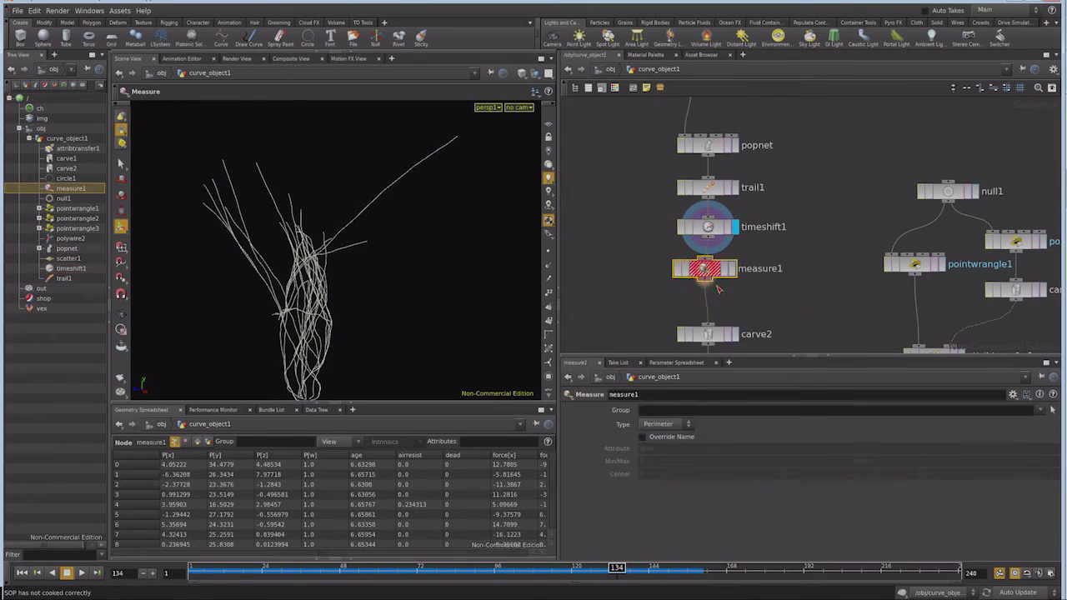
pyautogui.scroll(3, 739, 293)
pyautogui.scroll(2, 739, 293)
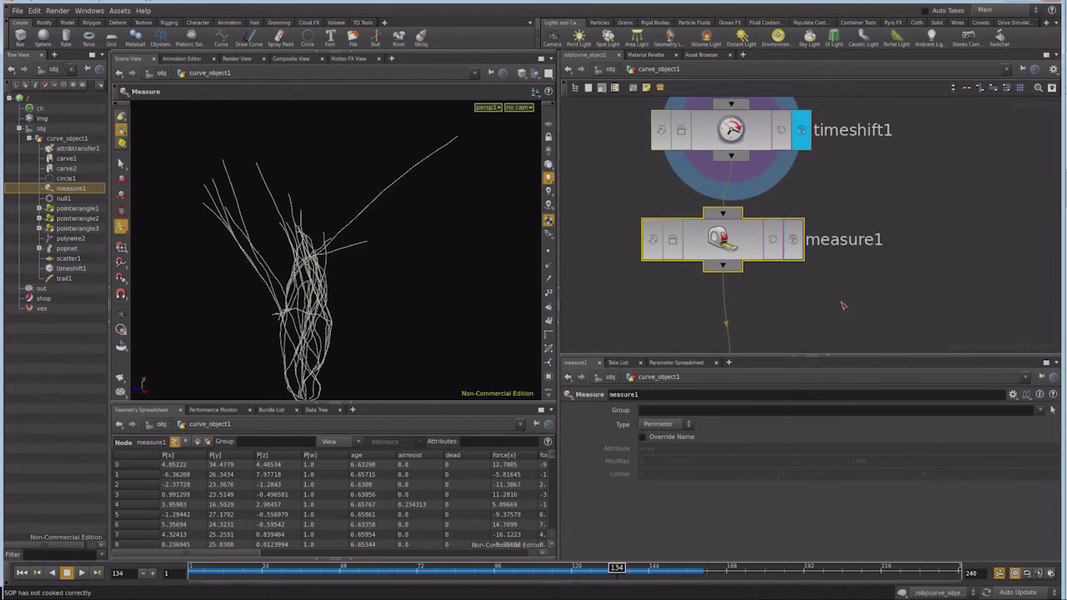
pyautogui.click(792, 239)
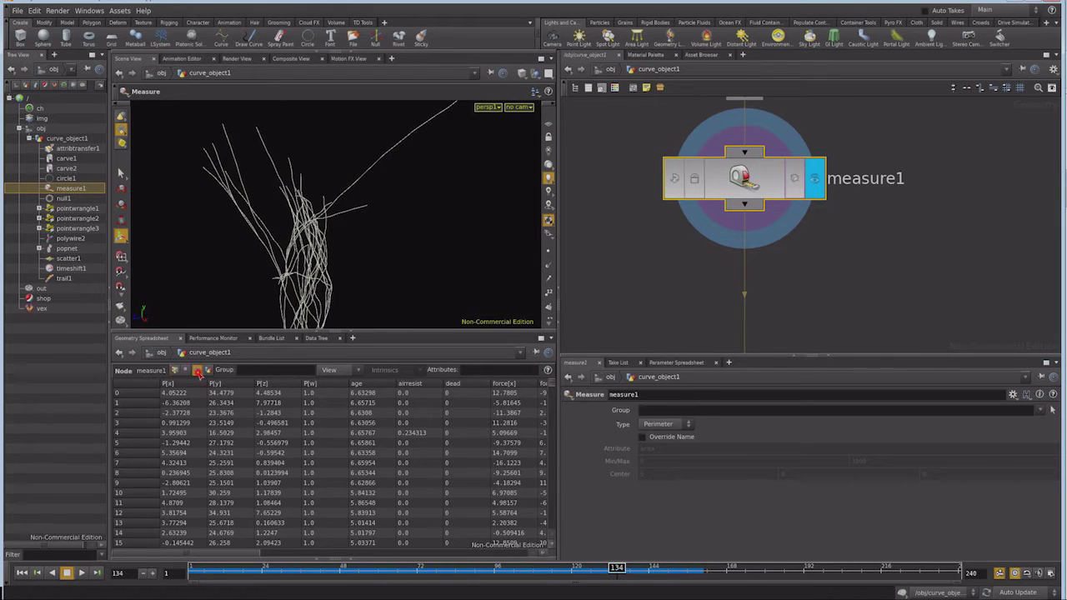
# Show primitives in the Geometry Spreadsheet sorted by perimeter ascending.
pyautogui.click(198, 372)
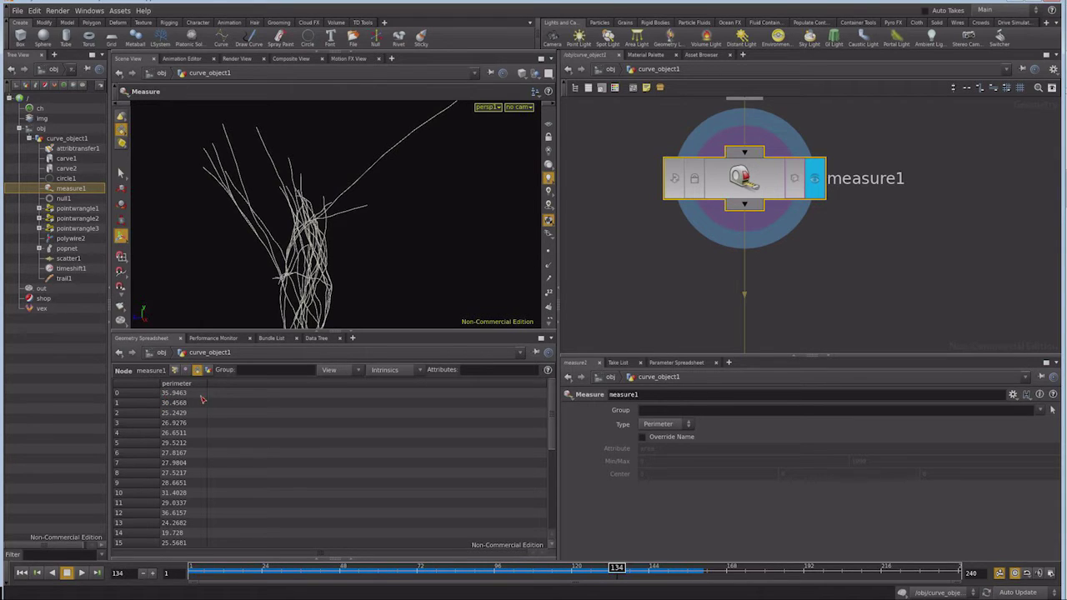
pyautogui.moveTo(550, 403); pyautogui.dragTo(550, 484)
pyautogui.click(174, 385)
pyautogui.click(174, 385)
pyautogui.moveTo(550, 474); pyautogui.dragTo(541, 392)
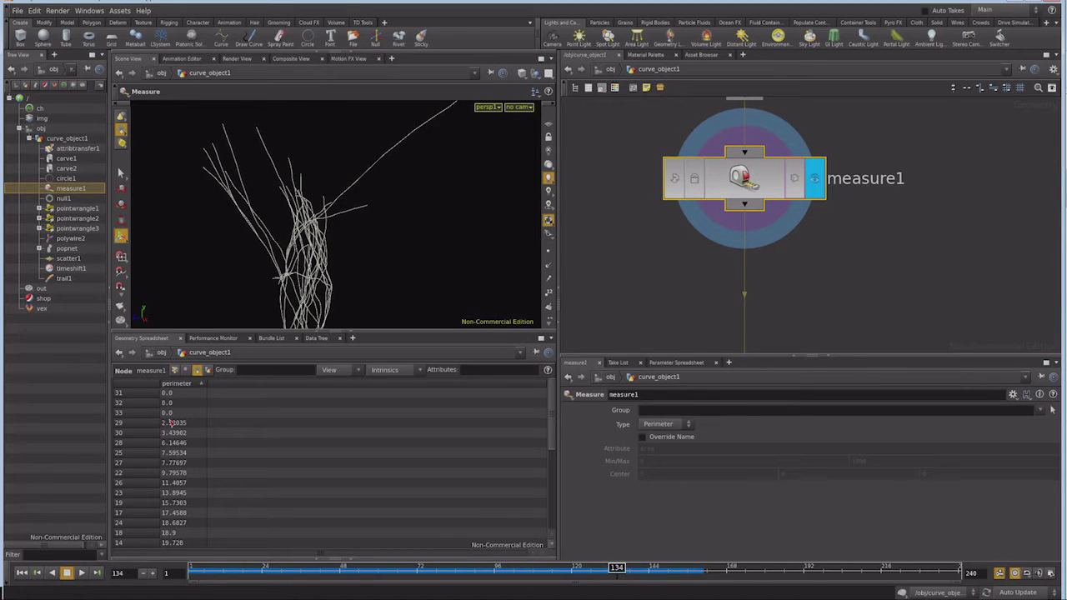
# Search the node list for a Delete node below measure1.
pyautogui.moveTo(800, 298); pyautogui.dragTo(786, 261, button='middle')
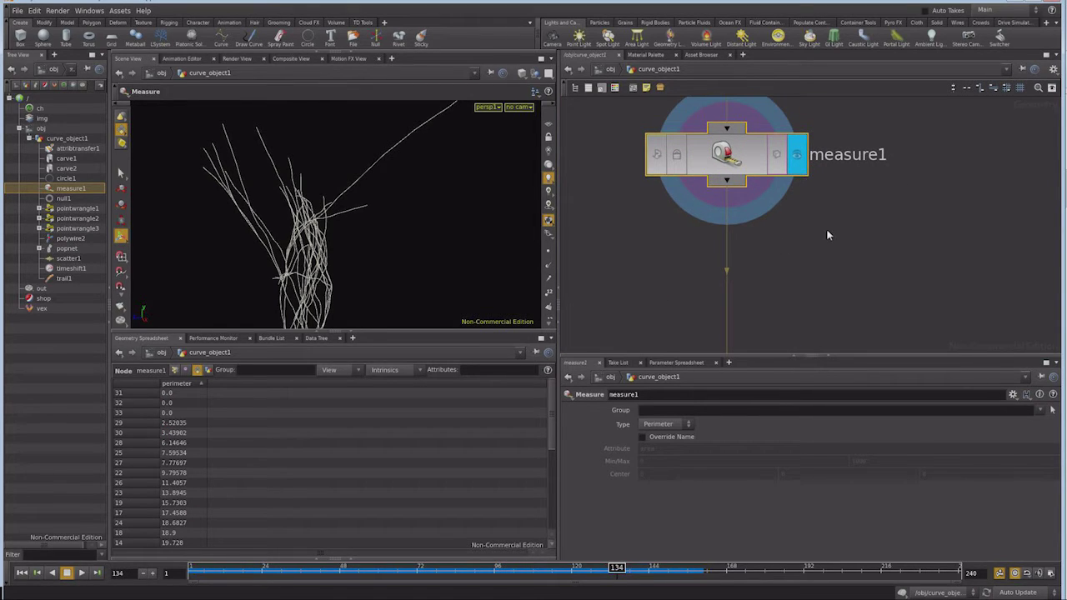
pyautogui.press('Tab')
pyautogui.write('dele')
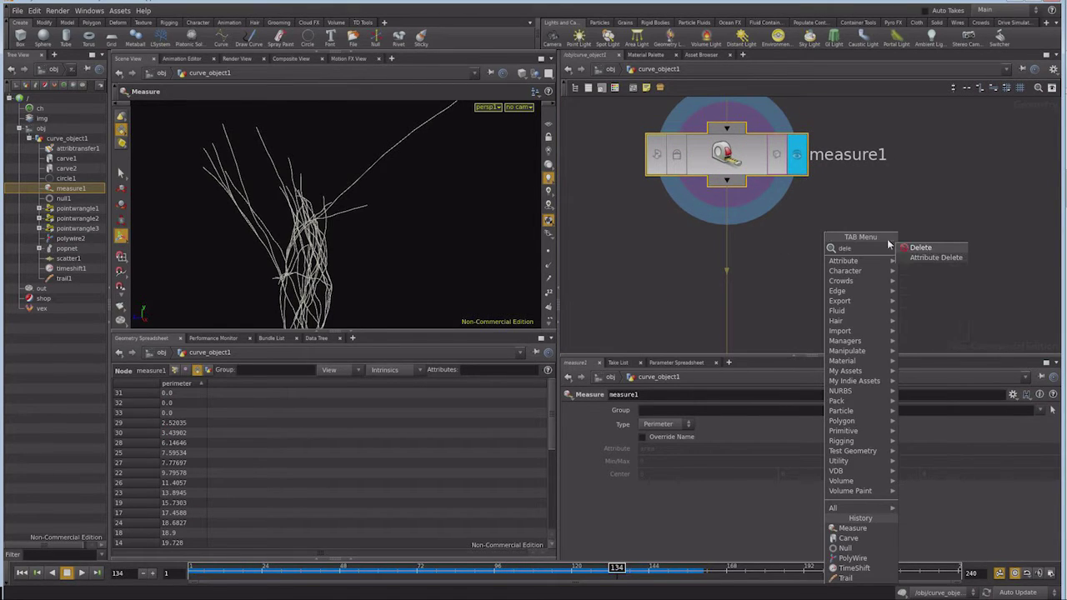
# Add a delete1 node below measure1 and display its output.
pyautogui.press('Return')
pyautogui.click(734, 260)
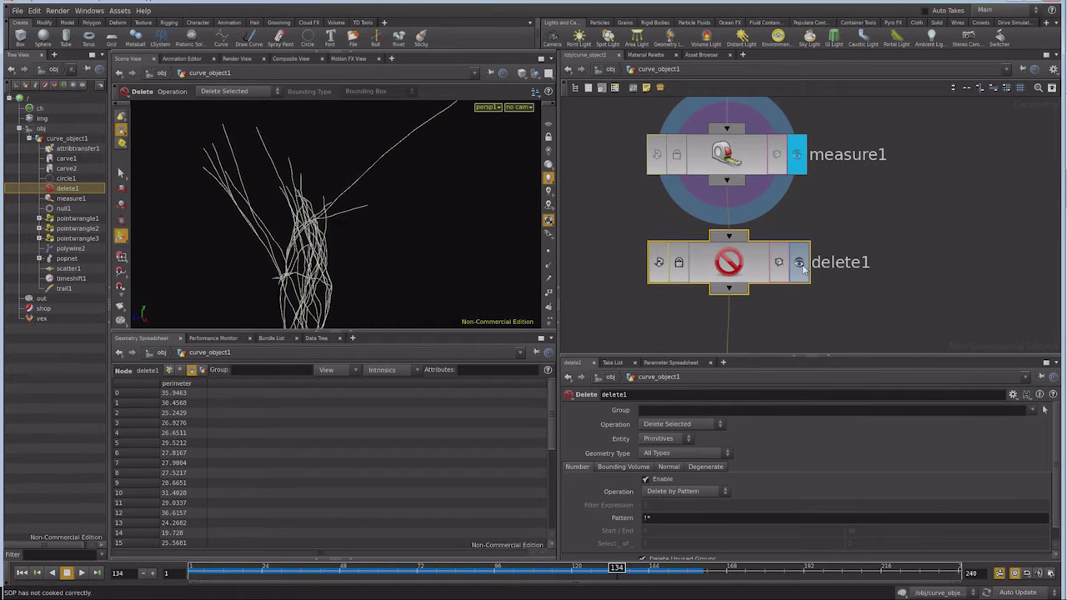
pyautogui.click(799, 263)
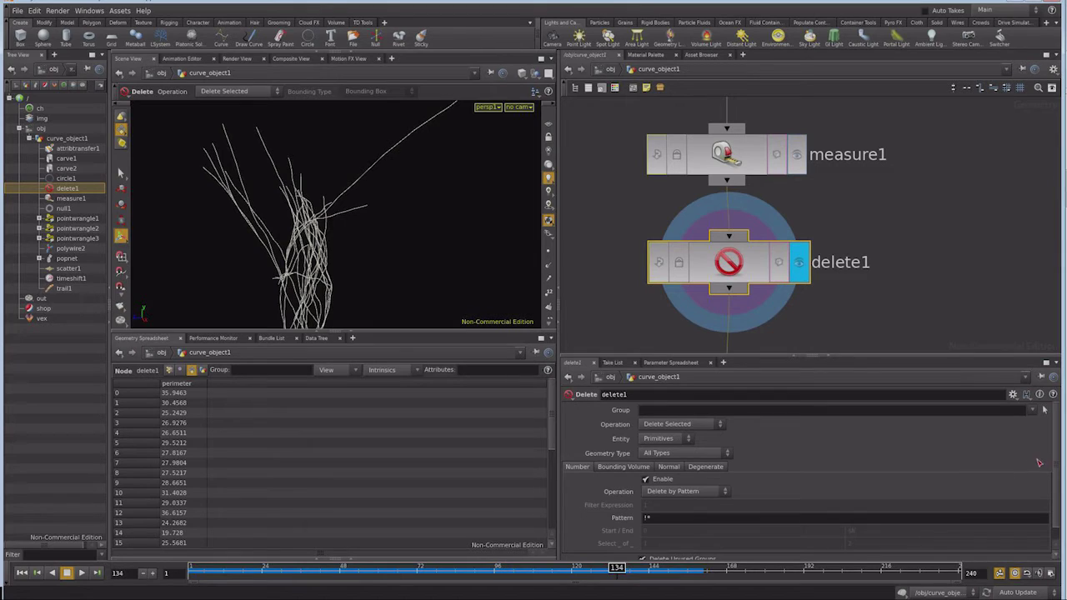
pyautogui.scroll(-1, 1056, 457)
# Set delete1 to Delete by Expression with filter $PERIMETER<1.5.
pyautogui.click(677, 477)
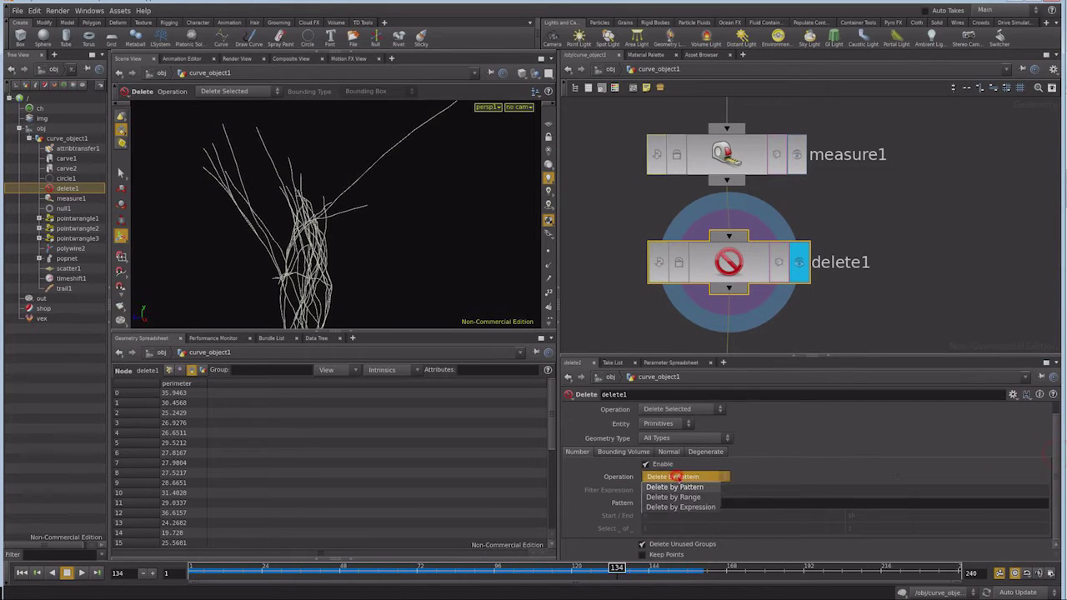
pyautogui.click(680, 506)
pyautogui.click(658, 490)
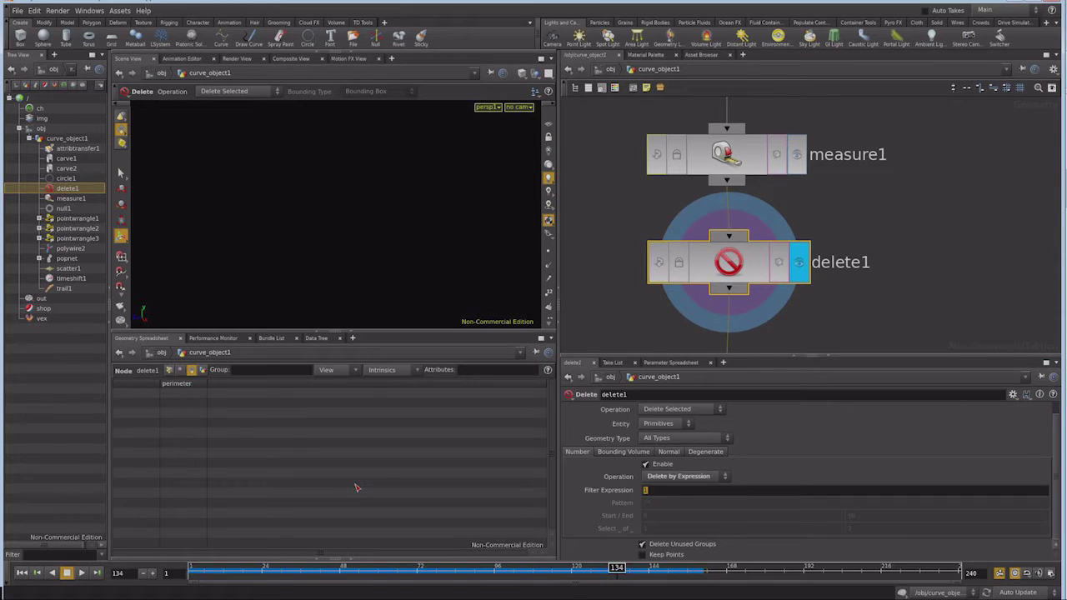
pyautogui.write('$PERIM')
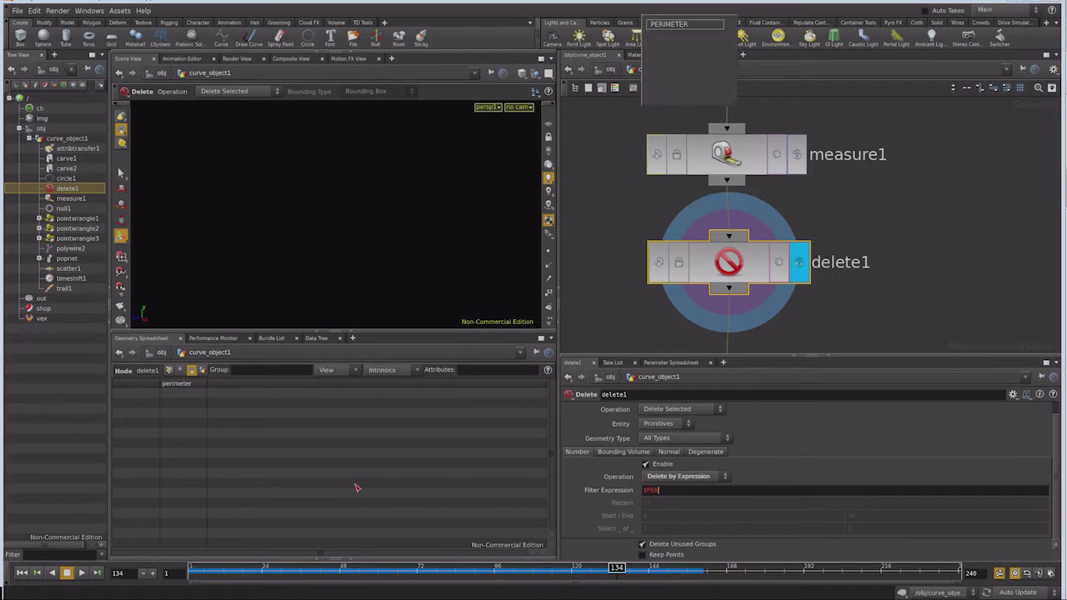
pyautogui.write('ETER<1.5')
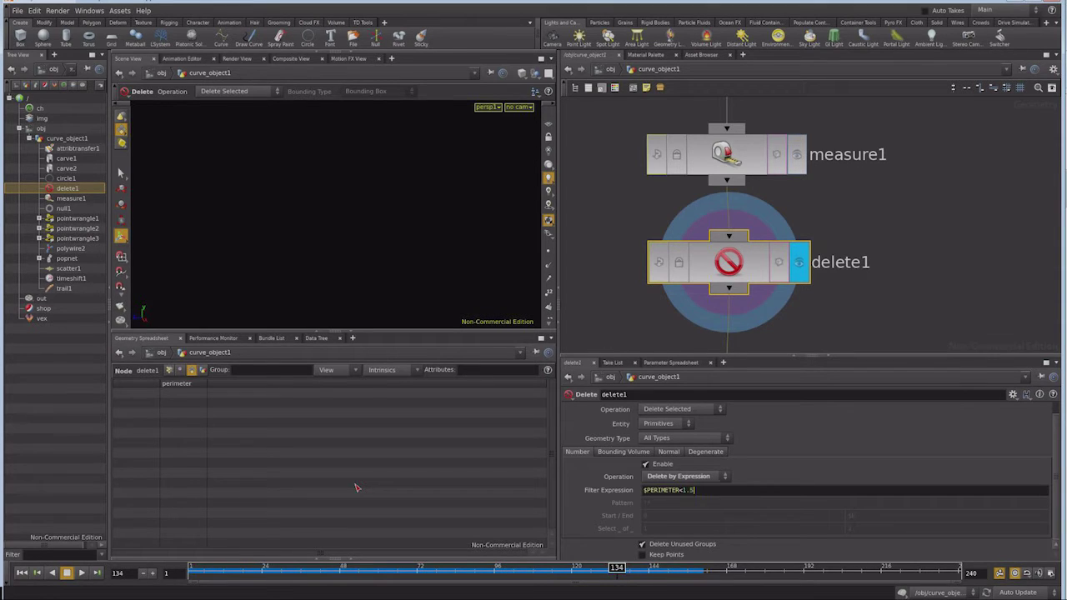
pyautogui.press('Return')
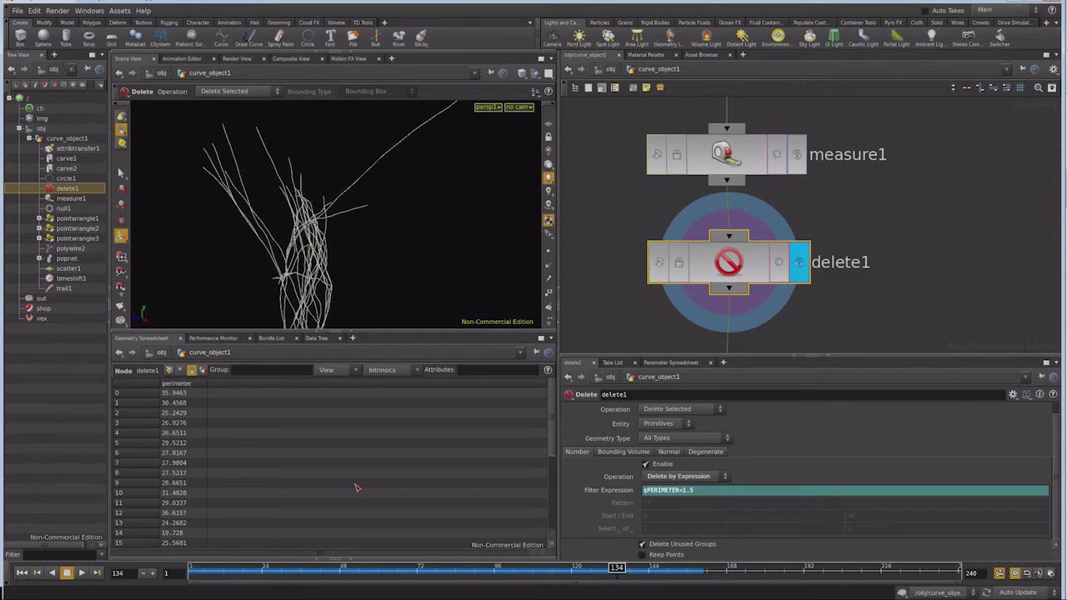
# Compare primitive counts of measure1 (34) and delete1 (31), then undo the last change.
pyautogui.moveTo(742, 165); pyautogui.dragTo(757, 200, button='middle')
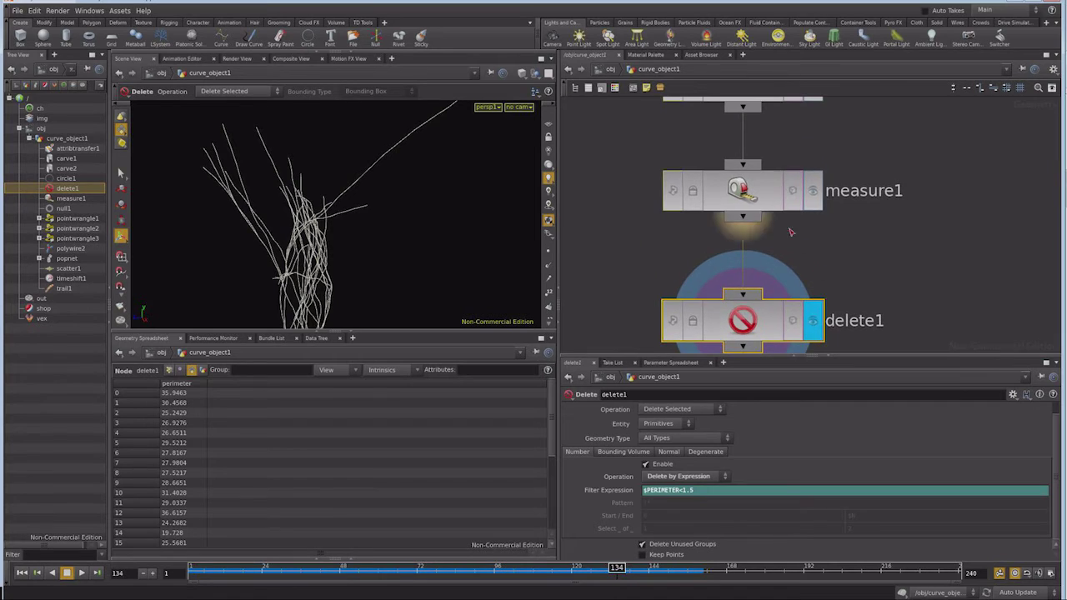
pyautogui.middleClick(757, 200)
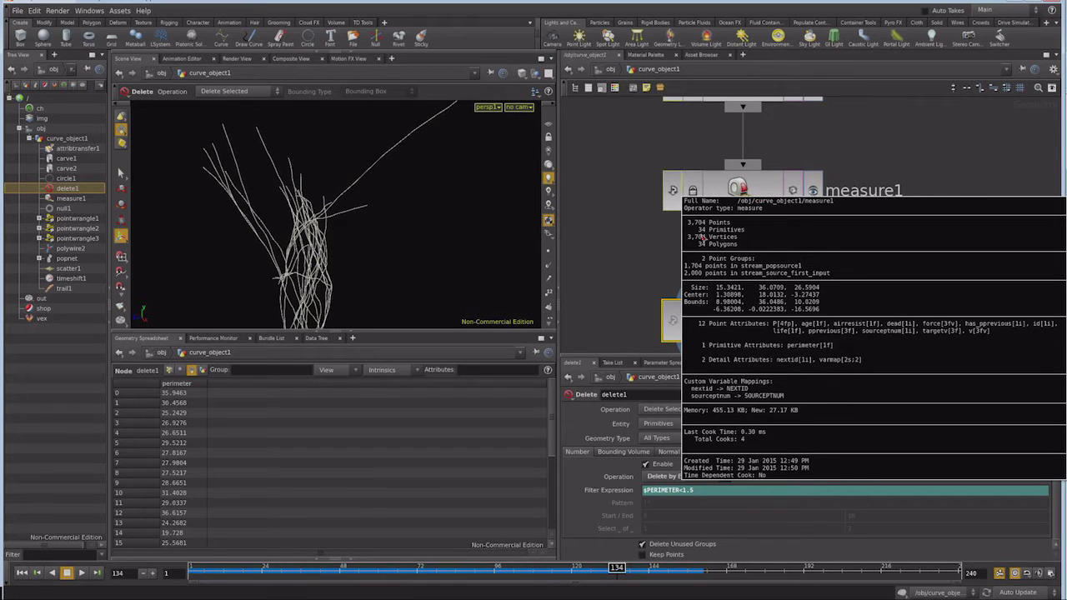
pyautogui.moveTo(647, 271); pyautogui.dragTo(622, 188, button='middle')
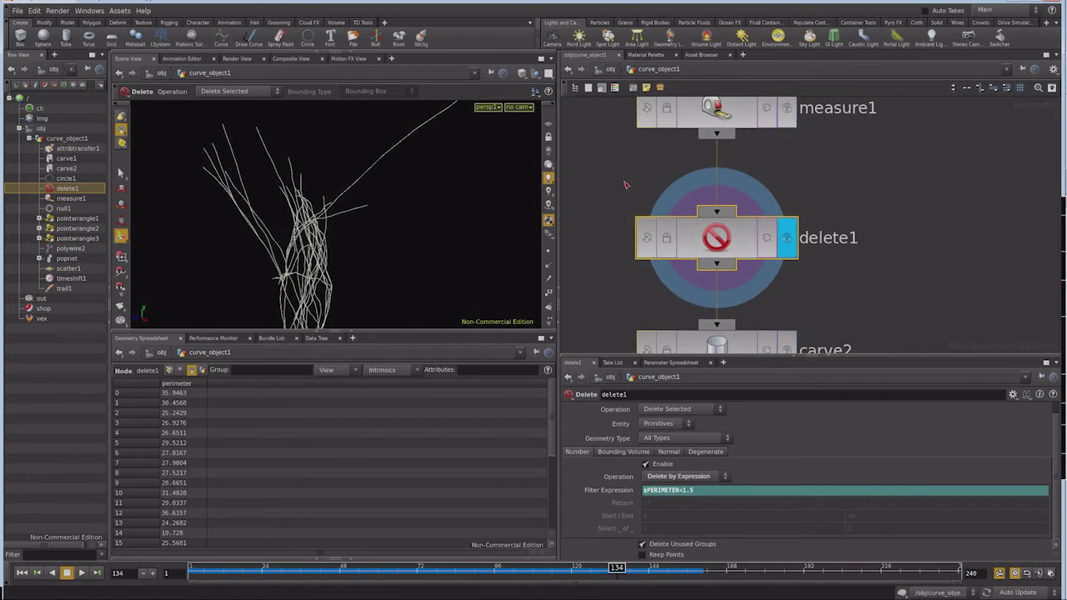
pyautogui.middleClick(737, 239)
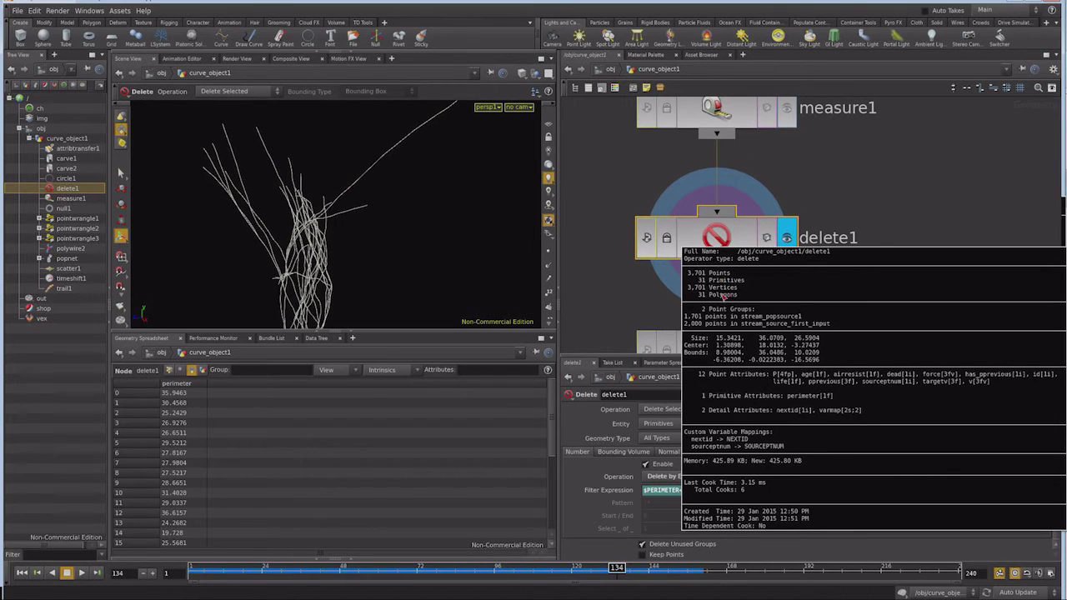
pyautogui.hotkey('ctrl', 'z')
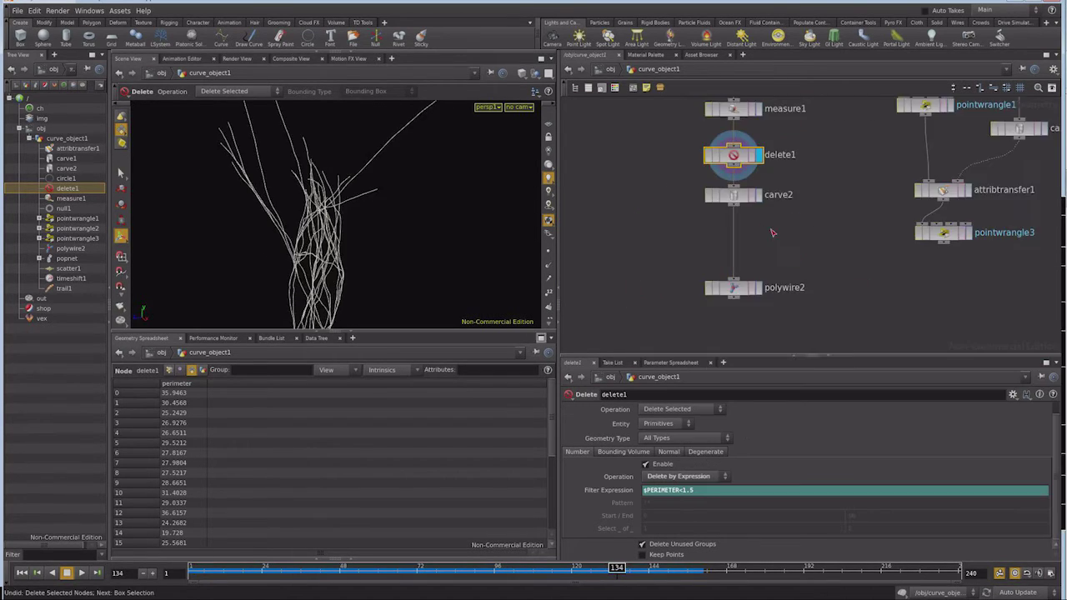
# Delete carve2 so delete1 feeds polywire2 directly.
pyautogui.click(734, 194)
pyautogui.press('Delete')
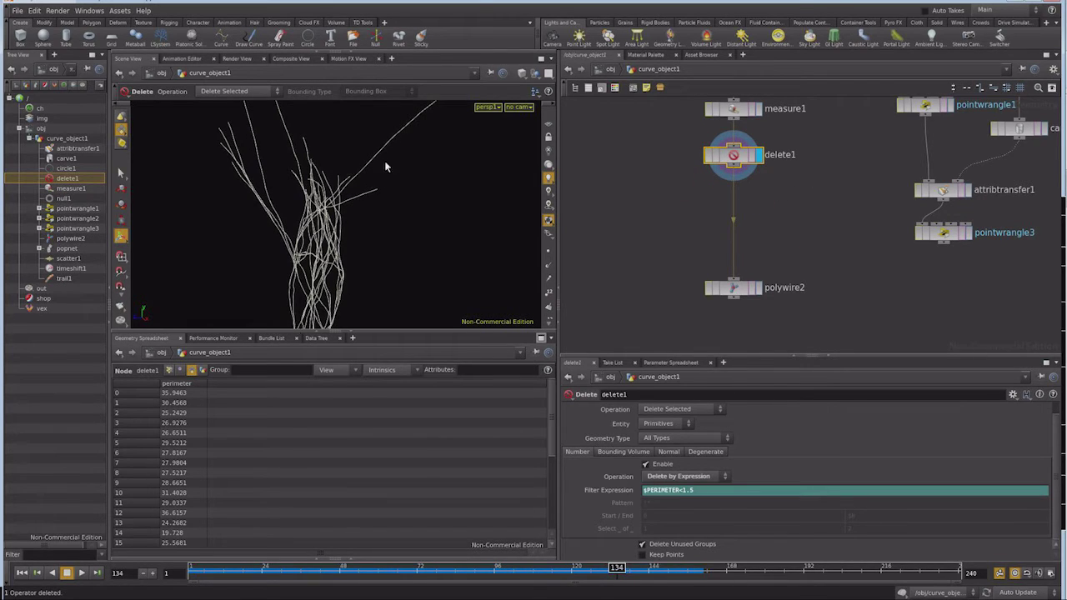
pyautogui.moveTo(894, 178); pyautogui.dragTo(812, 231, button='middle')
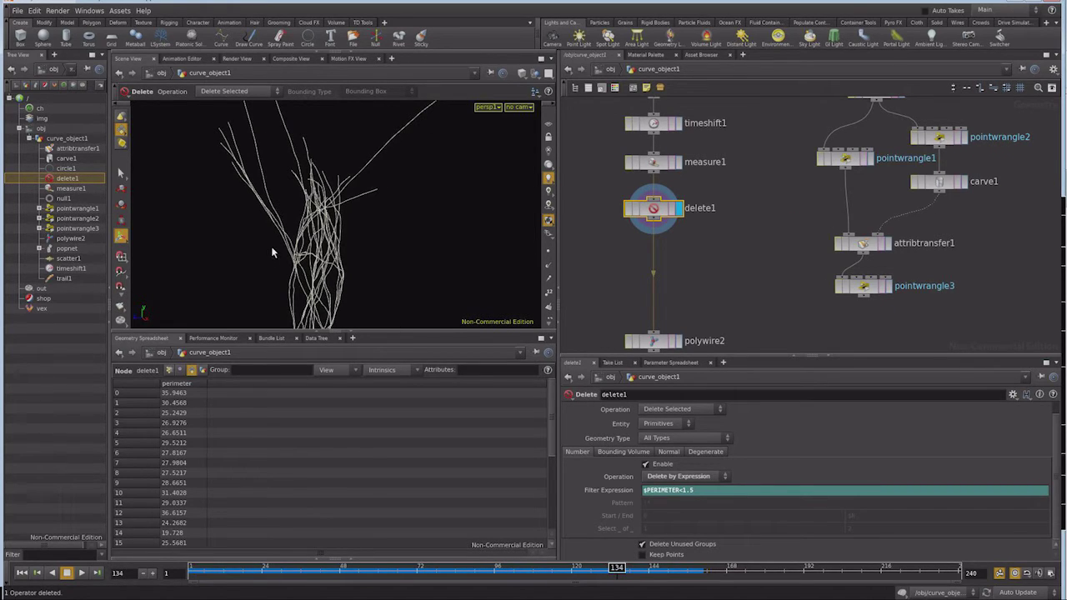
pyautogui.moveTo(688, 271); pyautogui.dragTo(712, 252, button='middle')
# Pick a ForEach node from the Tab menu for the delete1–polywire2 wire.
pyautogui.press('Tab')
pyautogui.write('foe')
pyautogui.click(794, 268)
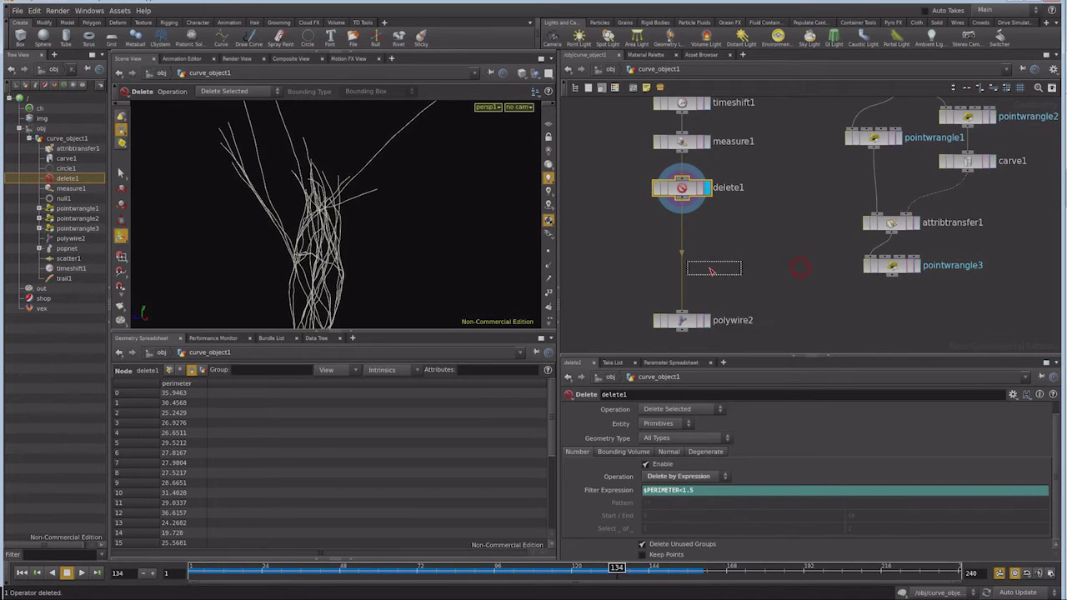
# Place foreach1 between delete1 and polywire2, iterate Each Primitive/Point, and dive inside.
pyautogui.click(684, 258)
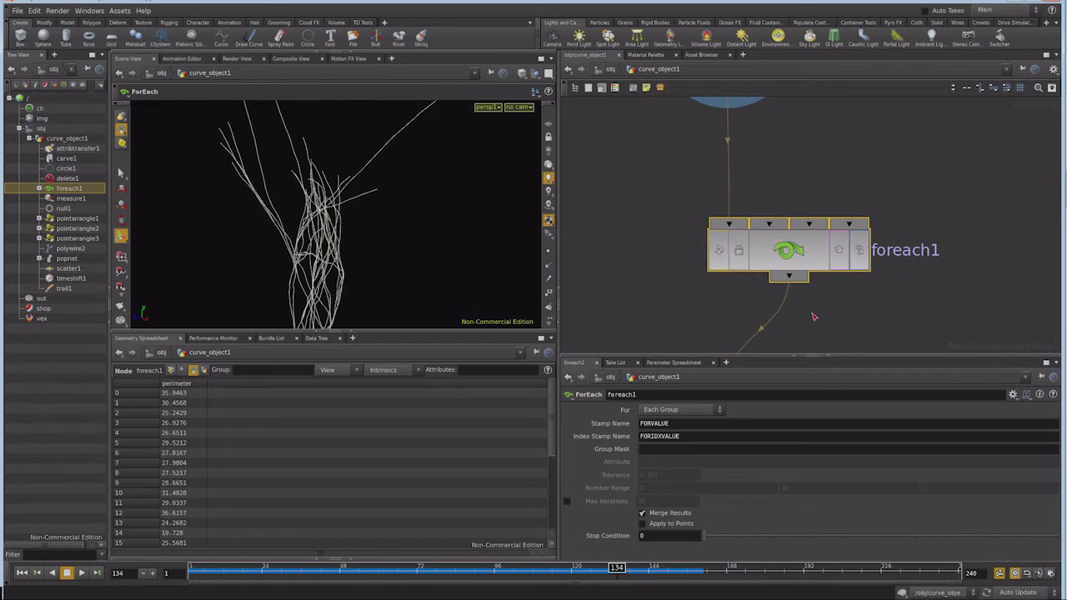
pyautogui.moveTo(810, 309); pyautogui.dragTo(797, 191, button='middle')
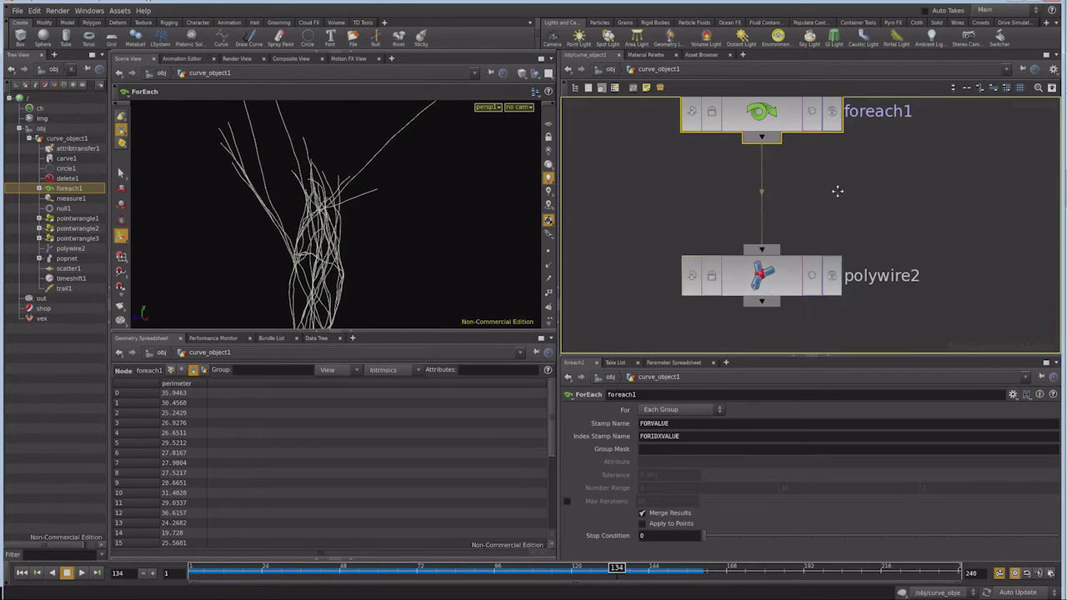
pyautogui.press('f')
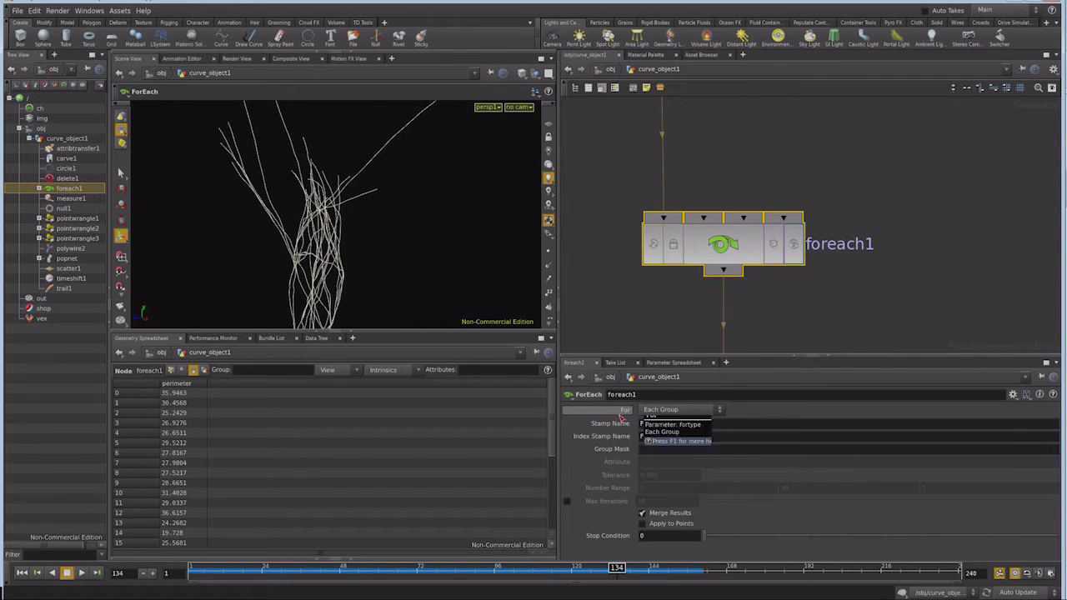
pyautogui.click(664, 411)
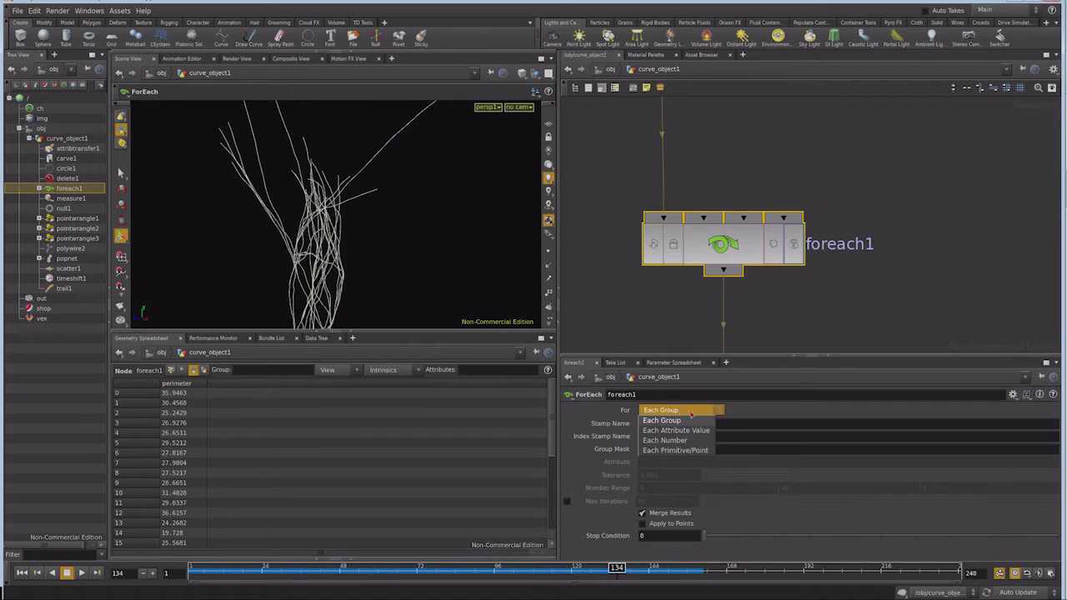
pyautogui.click(680, 450)
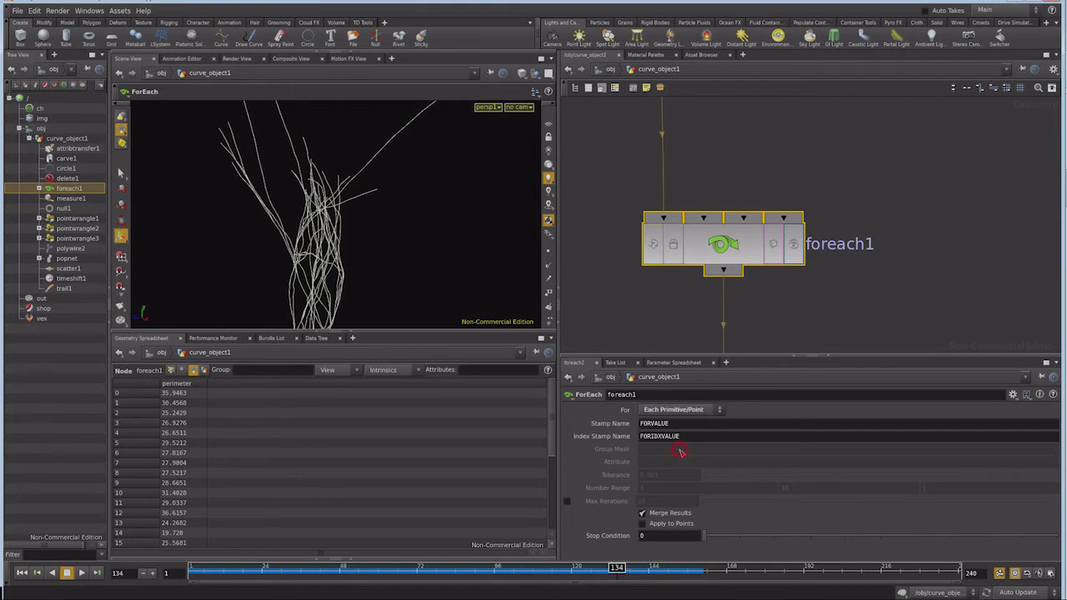
pyautogui.doubleClick(725, 260)
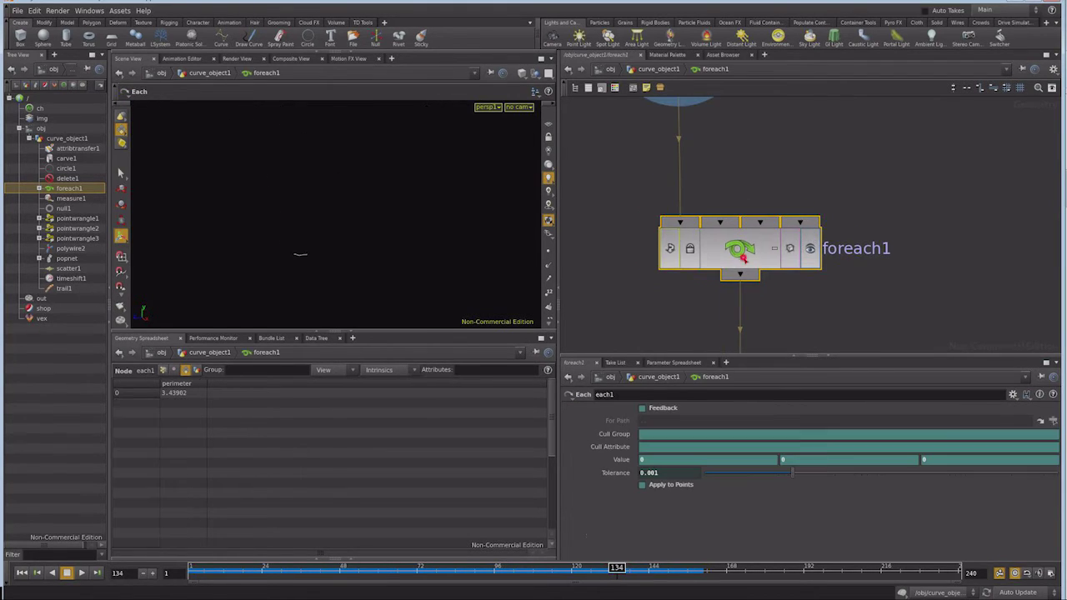
# Copy and delete the six nodes null1 through pointwrangle3 from the curve_object1 level.
pyautogui.press('l')
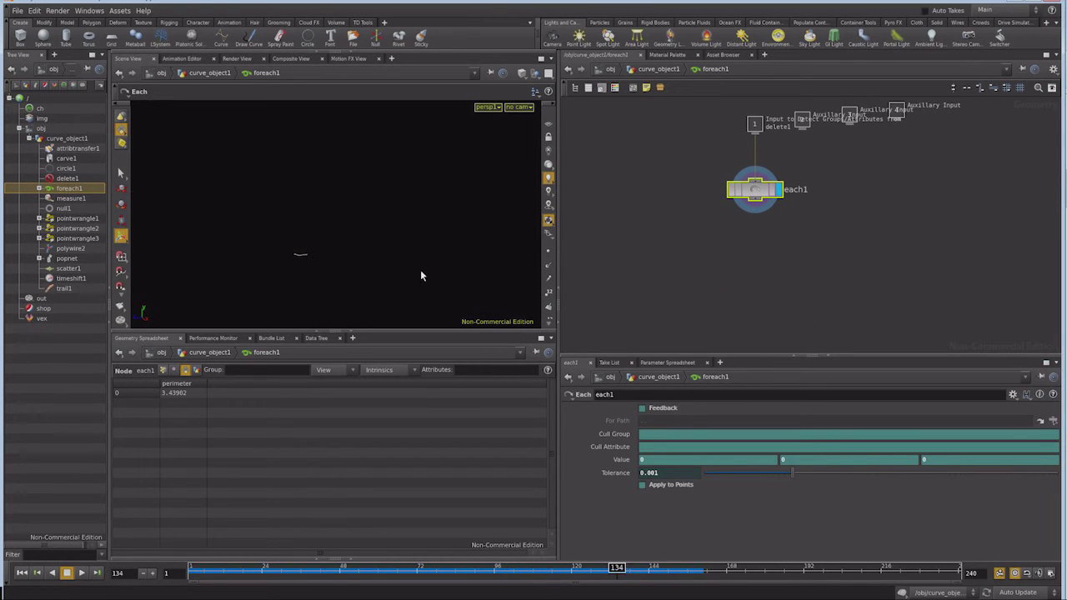
pyautogui.press('u')
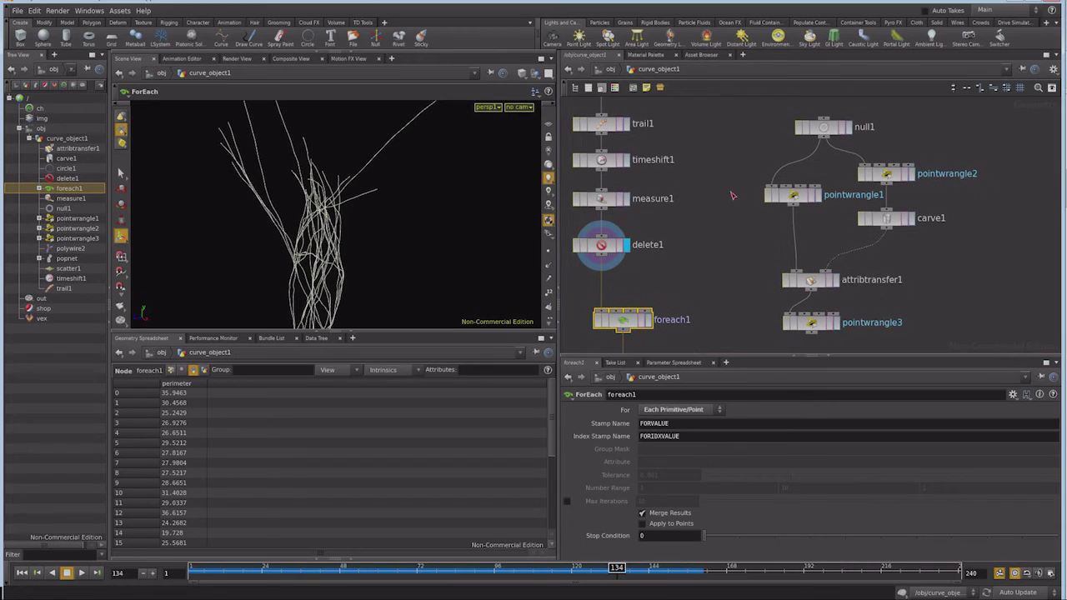
pyautogui.moveTo(748, 107); pyautogui.dragTo(964, 338)
pyautogui.hotkey('ctrl', 'c')
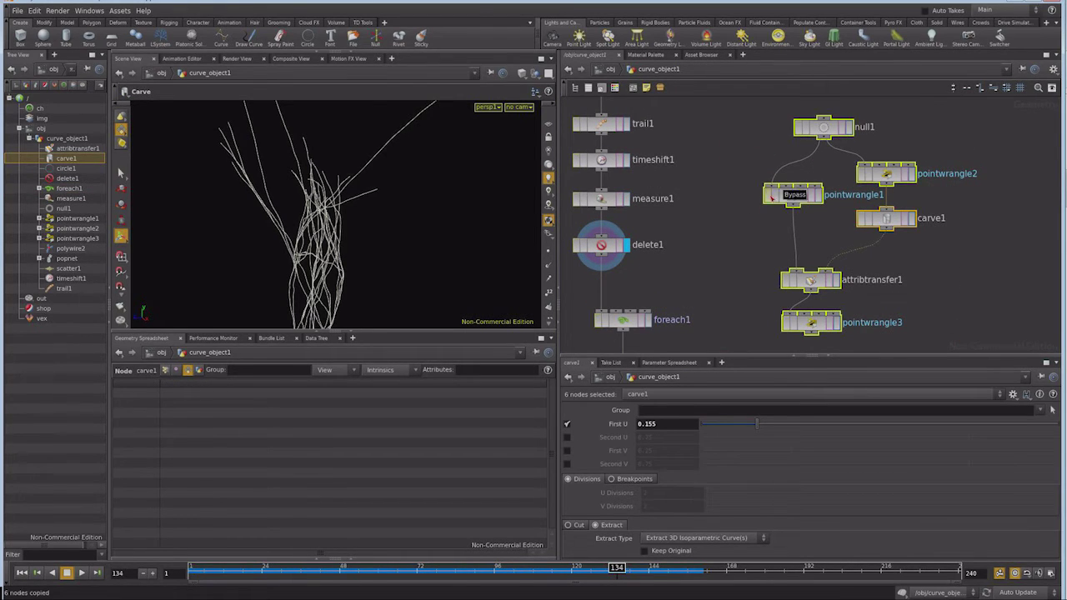
pyautogui.press('Delete')
# Paste the six nodes inside foreach1 below each1 and wire each1 into null1.
pyautogui.moveTo(756, 246); pyautogui.dragTo(837, 137, button='middle')
pyautogui.doubleClick(705, 214)
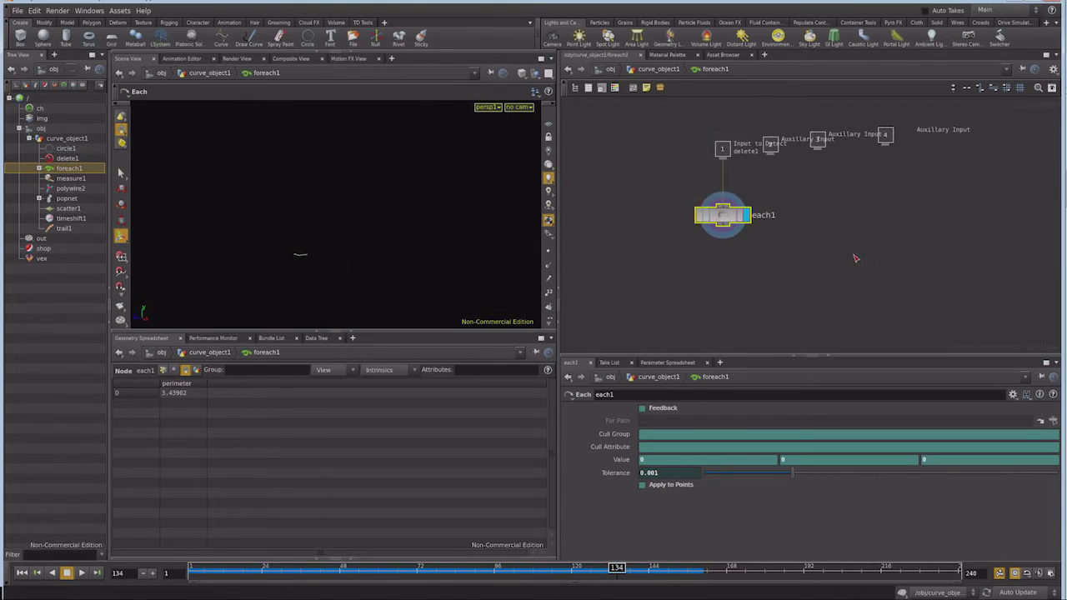
pyautogui.hotkey('ctrl', 'v')
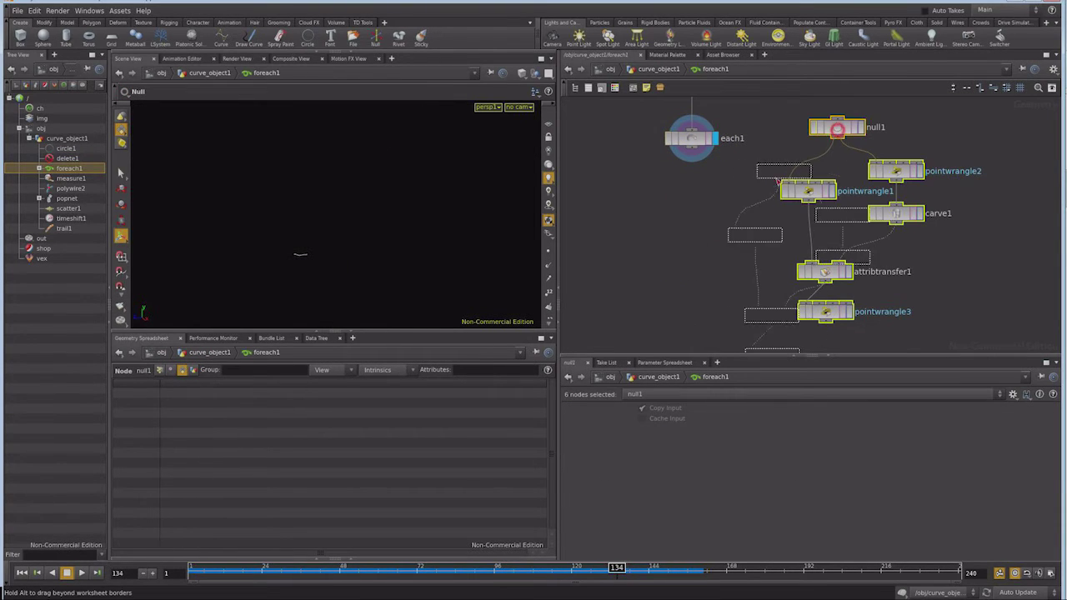
pyautogui.moveTo(838, 131); pyautogui.dragTo(703, 212)
pyautogui.moveTo(744, 152)
pyautogui.mouseDown(button='middle')
pyautogui.moveTo(809, 231)
pyautogui.moveTo(784, 194)
pyautogui.mouseUp(button='middle')
pyautogui.click(699, 212)
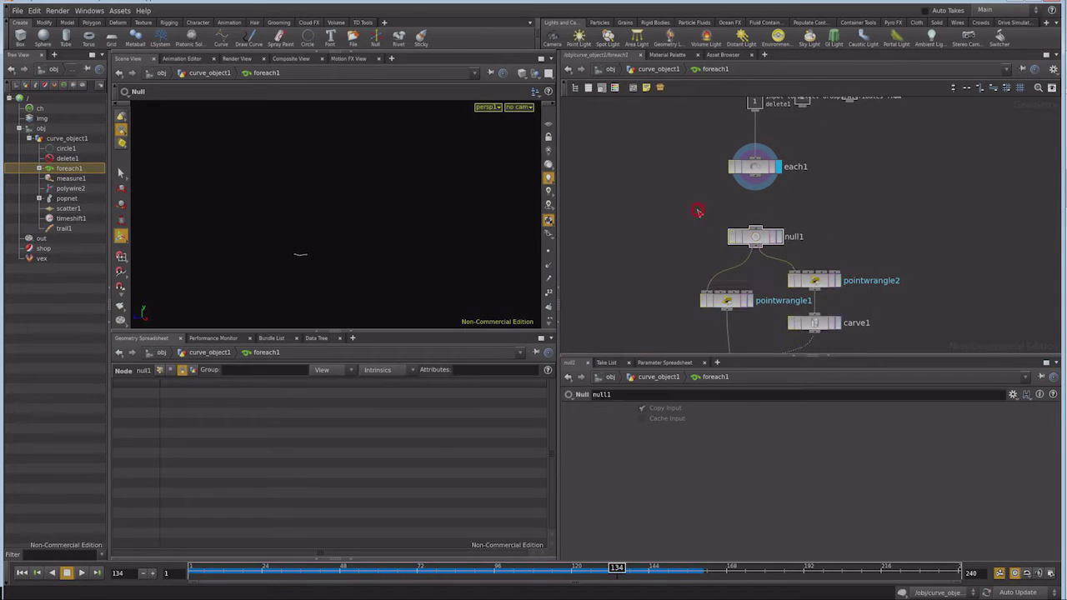
pyautogui.moveTo(755, 227); pyautogui.dragTo(755, 182)
# Display pointwrangle3 and raise carve1's First U to 0.558, then go back up.
pyautogui.moveTo(703, 341); pyautogui.dragTo(686, 225, button='middle')
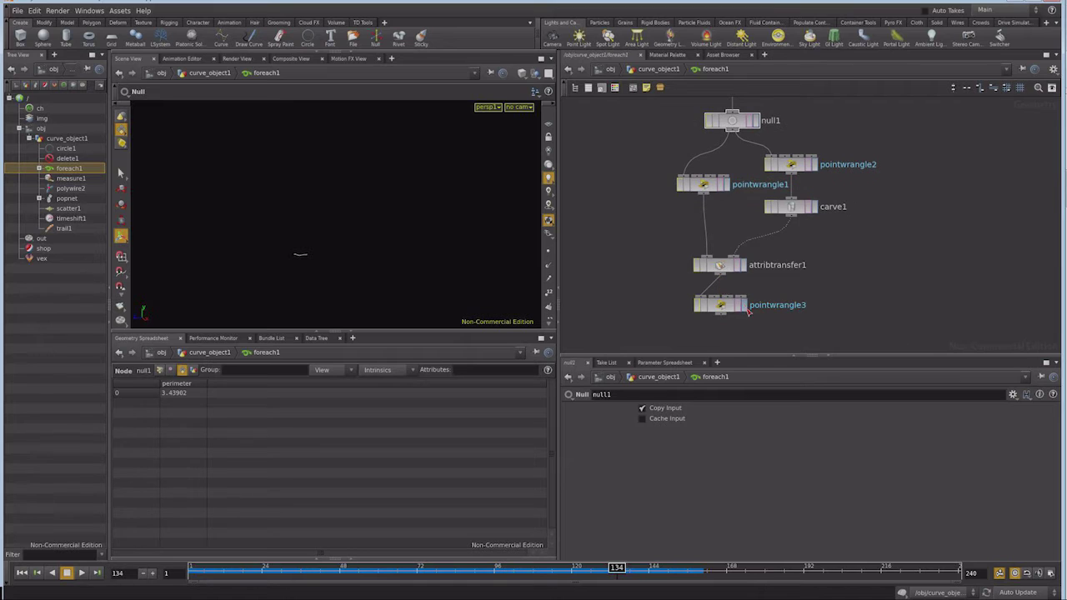
pyautogui.click(744, 305)
pyautogui.click(792, 208)
pyautogui.moveTo(758, 430)
pyautogui.mouseDown()
pyautogui.moveTo(886, 431)
pyautogui.moveTo(729, 421)
pyautogui.moveTo(905, 420)
pyautogui.moveTo(799, 422)
pyautogui.mouseUp()
pyautogui.click(650, 70)
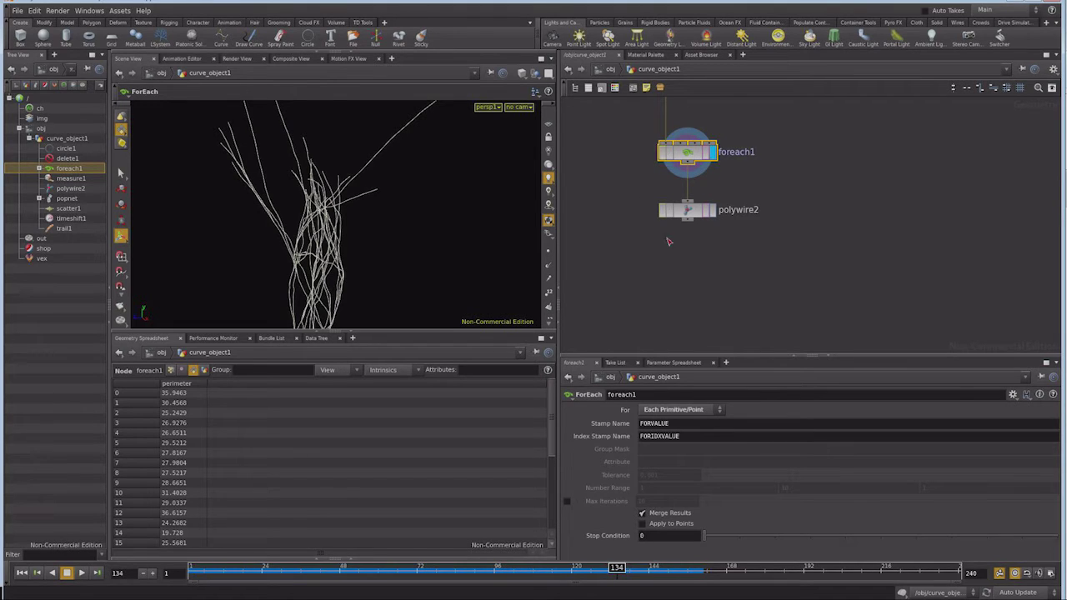
# Set polywire2's Wire Radius to $WIDTH and orbit to inspect the thickened tubes.
pyautogui.click(712, 210)
pyautogui.press('Return')
pyautogui.write('$WIDTH')
pyautogui.press('Return')
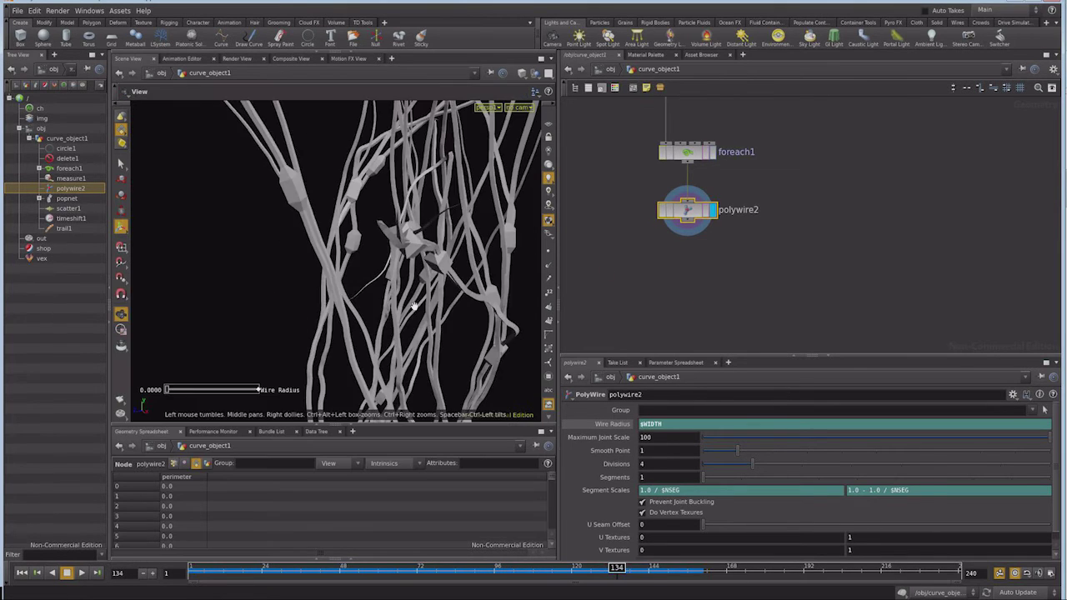
pyautogui.moveTo(405, 305)
pyautogui.mouseDown()
pyautogui.moveTo(343, 317)
pyautogui.moveTo(388, 281)
pyautogui.moveTo(337, 269)
pyautogui.moveTo(250, 206)
pyautogui.moveTo(405, 350)
pyautogui.moveTo(352, 317)
pyautogui.moveTo(340, 248)
pyautogui.moveTo(219, 240)
pyautogui.moveTo(212, 280)
pyautogui.mouseUp()
# Check carve1's settings inside foreach1, then return to curve_object1.
pyautogui.doubleClick(686, 151)
pyautogui.click(792, 207)
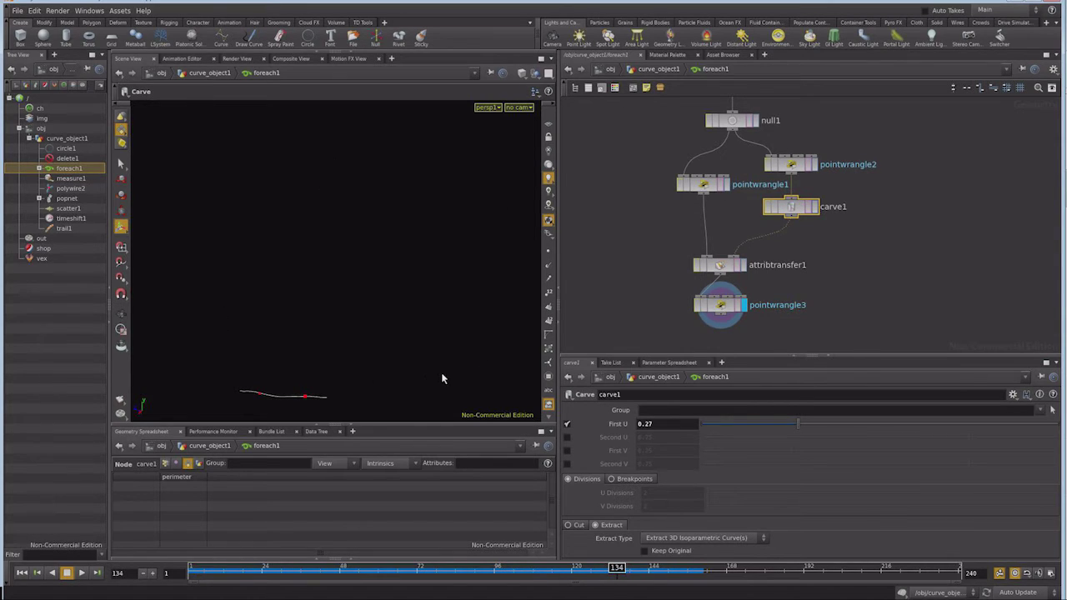
pyautogui.press('u')
pyautogui.moveTo(388, 290); pyautogui.dragTo(416, 311, button='middle')
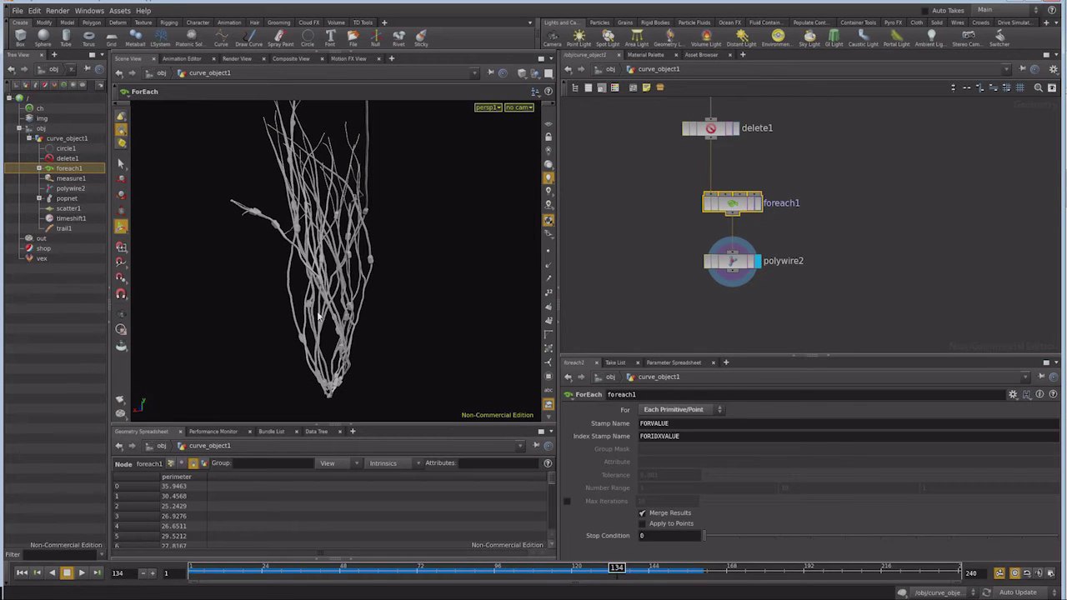
# Insert a Null named TO_CHOP between delete1 and foreach1.
pyautogui.moveTo(586, 301); pyautogui.dragTo(594, 345, button='middle')
pyautogui.keyDown('shift'); pyautogui.click(732, 301); pyautogui.keyUp('shift')
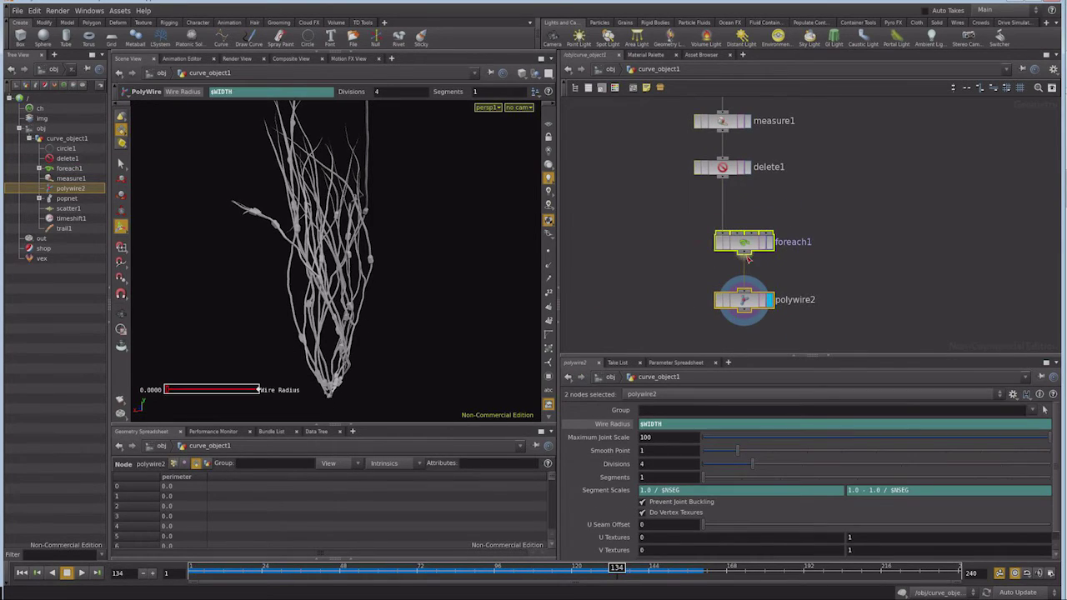
pyautogui.click(757, 257)
pyautogui.moveTo(767, 222); pyautogui.dragTo(778, 238, button='middle')
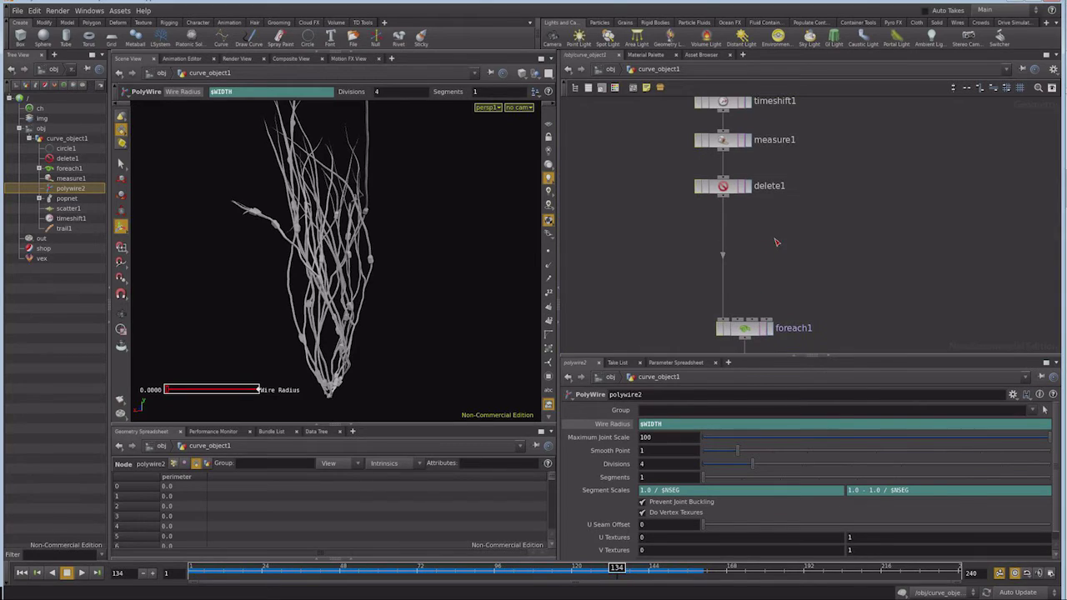
pyautogui.press('Tab')
pyautogui.write('nul')
pyautogui.press('Return')
pyautogui.click(722, 242)
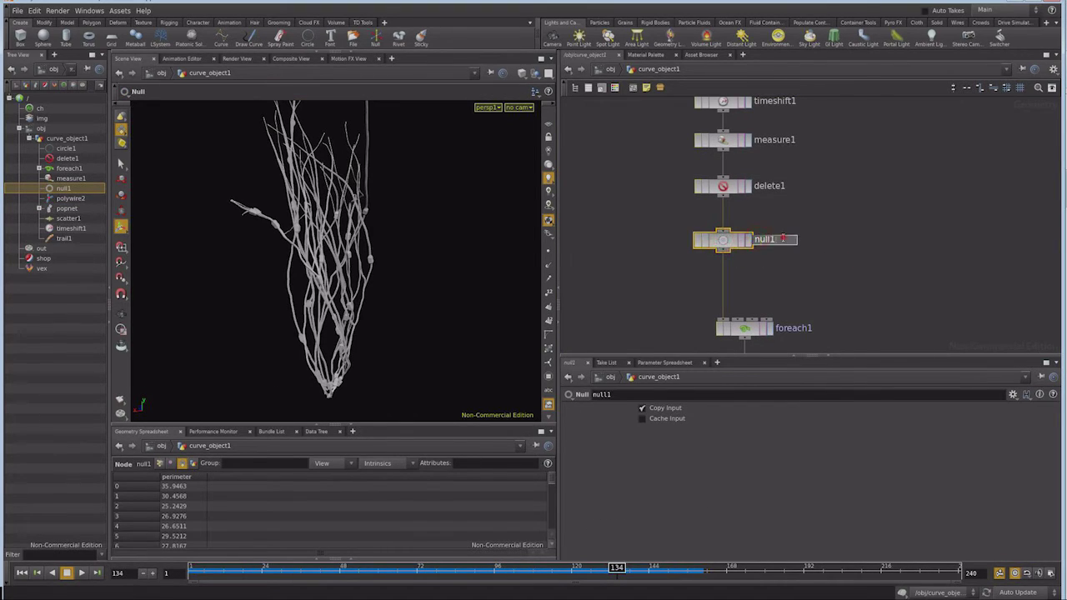
pyautogui.write('TO_CHOP')
pyautogui.press('Return')
# Add a CHOP Network chopnet1 beside the chain and enter it in the channel graph view.
pyautogui.press('Tab')
pyautogui.write('n')
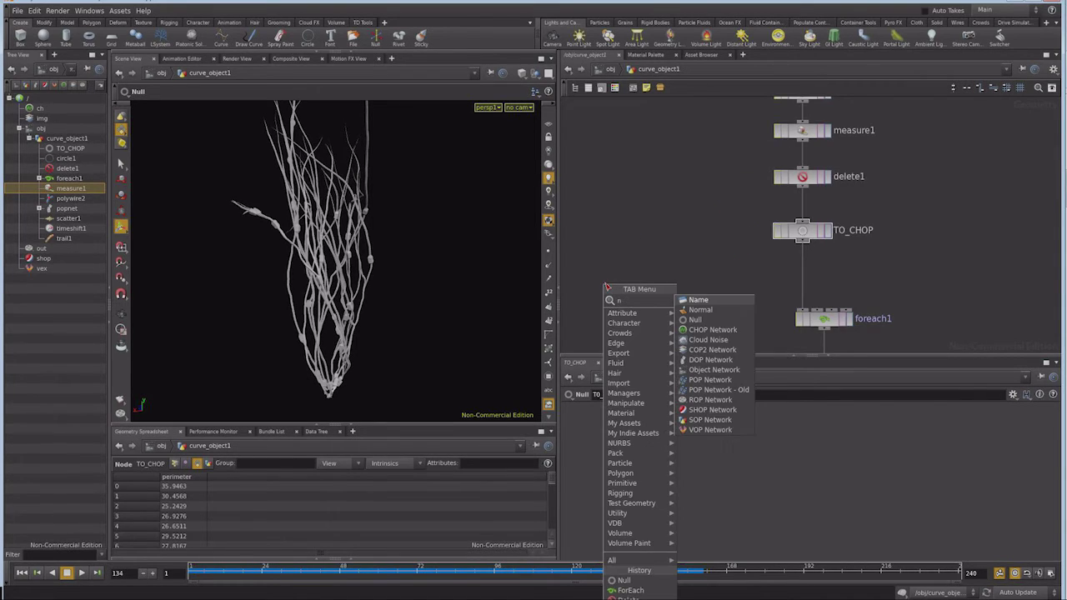
pyautogui.write('et')
pyautogui.click(713, 300)
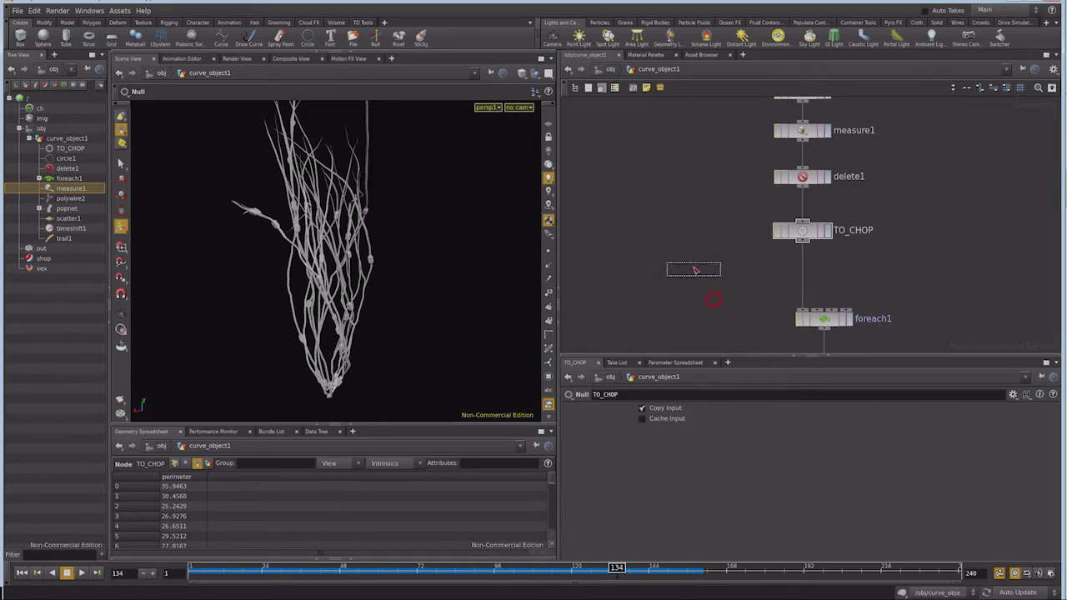
pyautogui.click(694, 255)
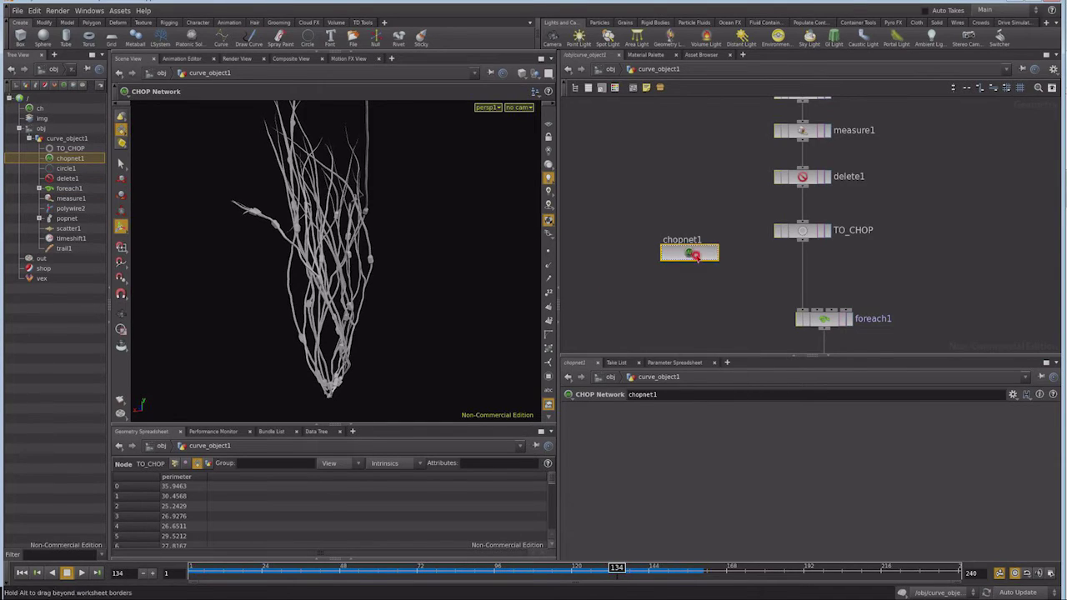
pyautogui.doubleClick(697, 255)
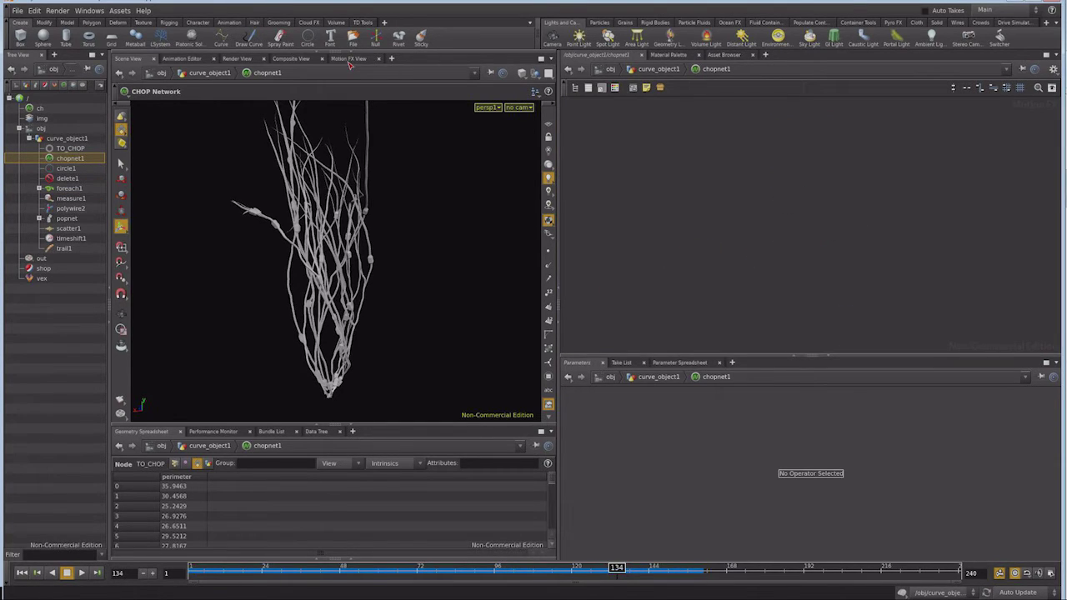
pyautogui.click(349, 60)
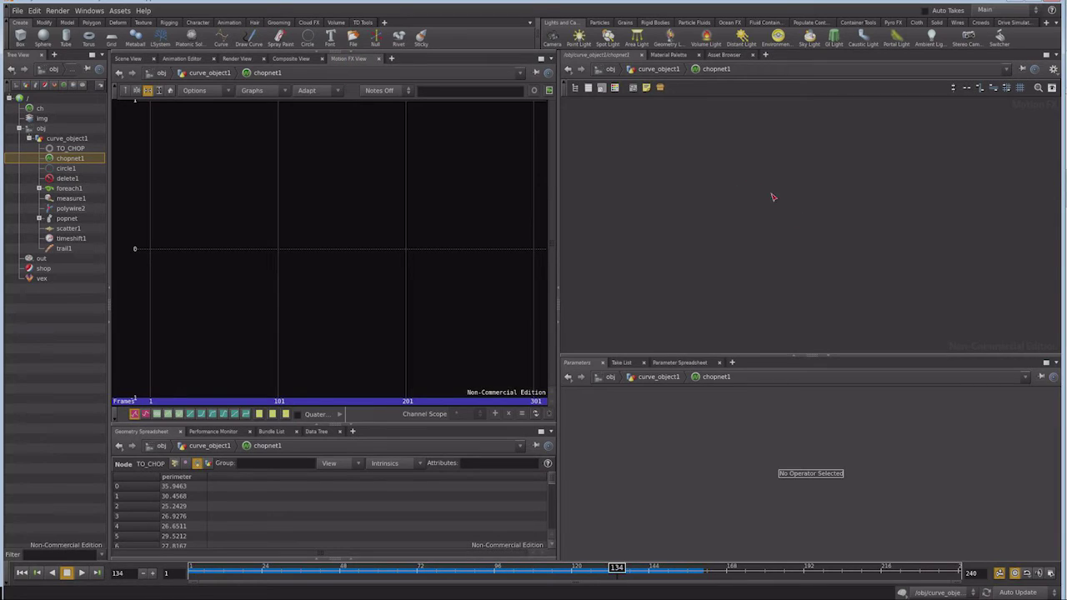
# Add a Wave CHOP wave1 in chopnet1 and pan the graph to start at frame 1.
pyautogui.press('Tab')
pyautogui.write('wave')
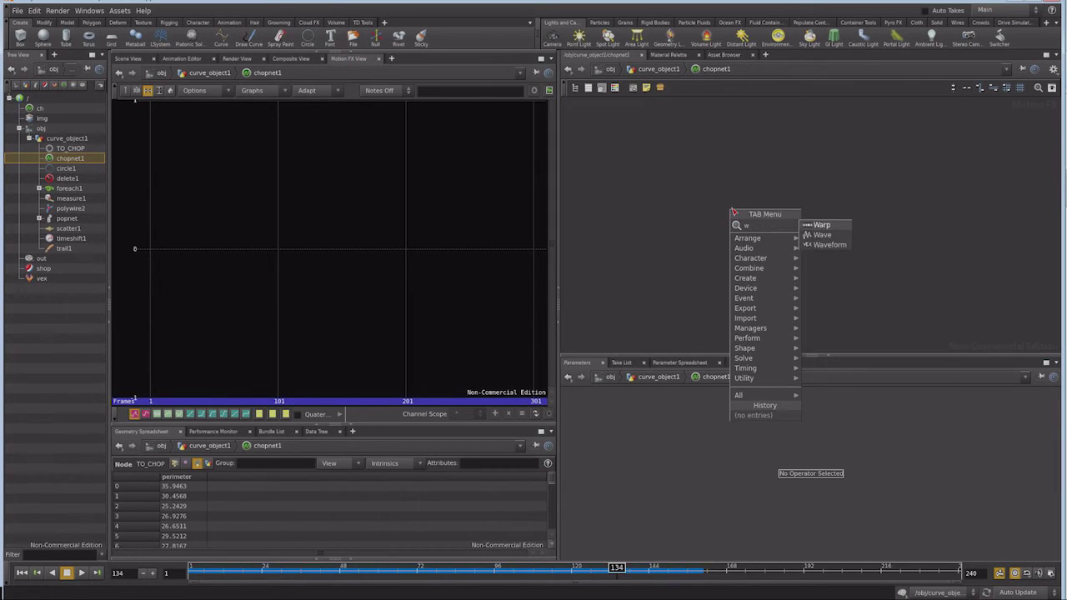
pyautogui.click(817, 225)
pyautogui.click(756, 189)
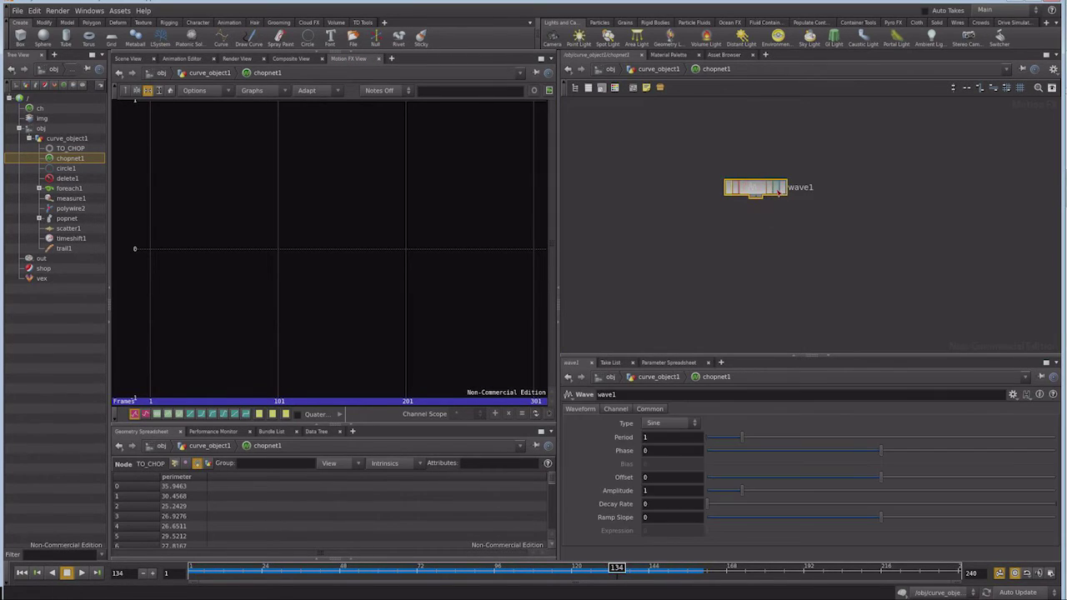
pyautogui.moveTo(381, 250)
pyautogui.mouseDown(button='right')
pyautogui.moveTo(415, 359)
pyautogui.moveTo(271, 244)
pyautogui.mouseUp(button='right')
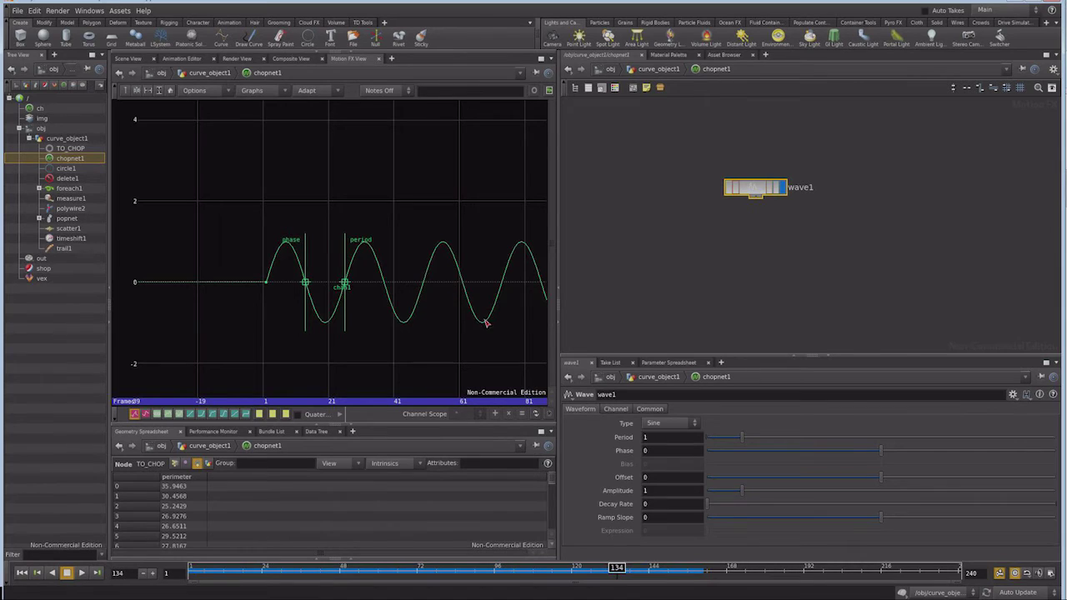
pyautogui.moveTo(519, 255); pyautogui.dragTo(378, 321, button='middle')
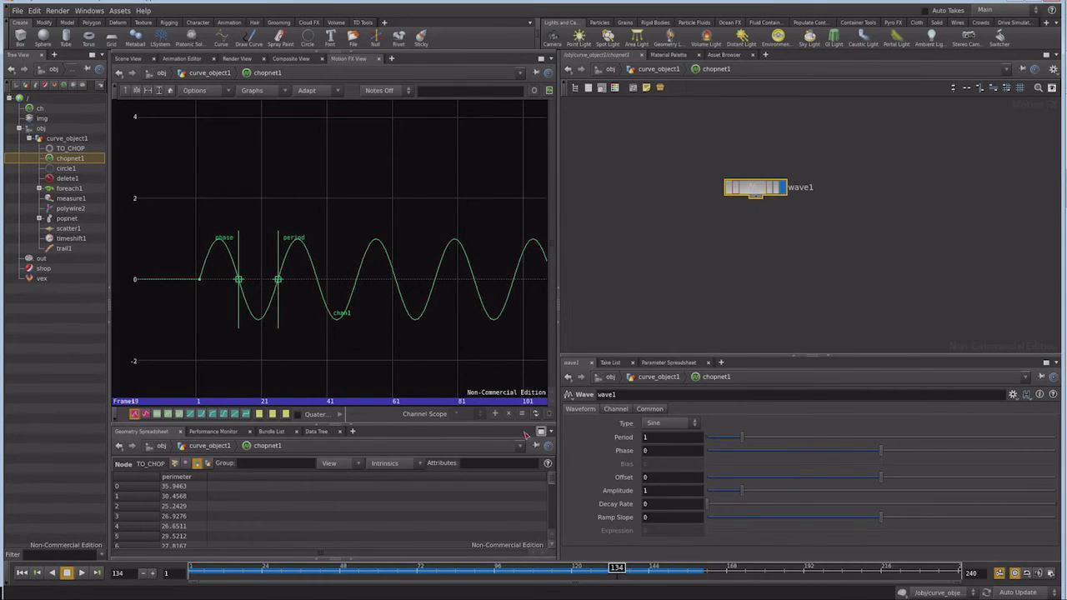
# Preview wave1 as Gaussian, Triangle and Square waveforms.
pyautogui.click(656, 425)
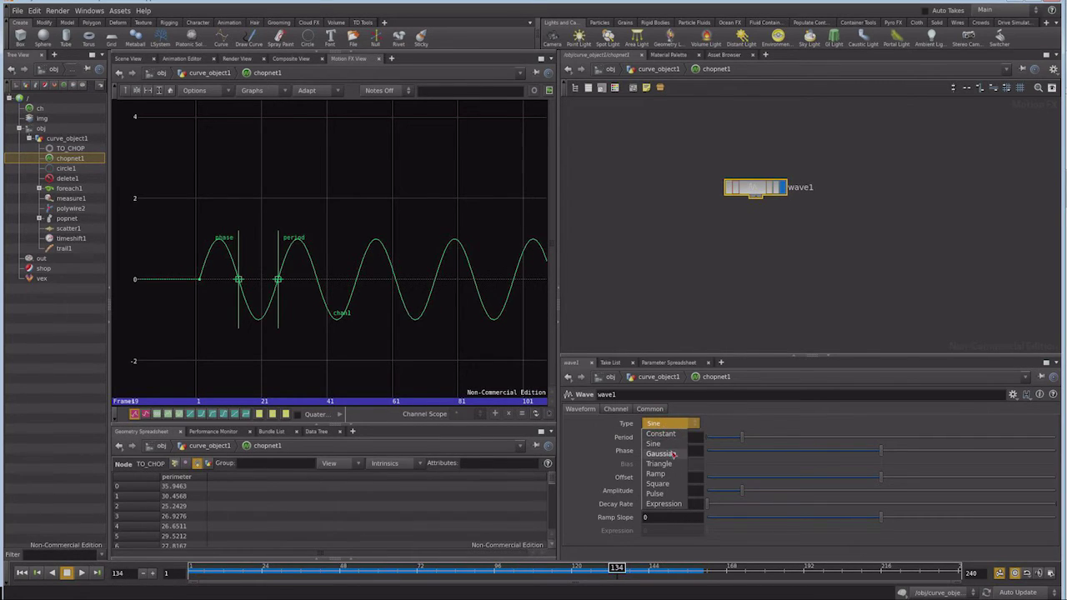
pyautogui.click(667, 454)
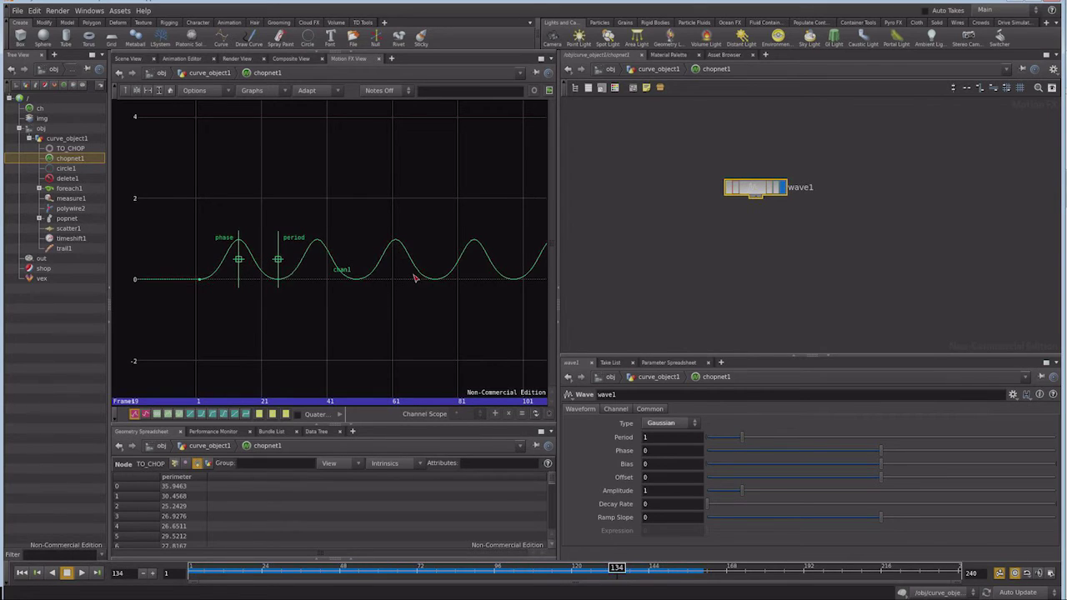
pyautogui.click(667, 424)
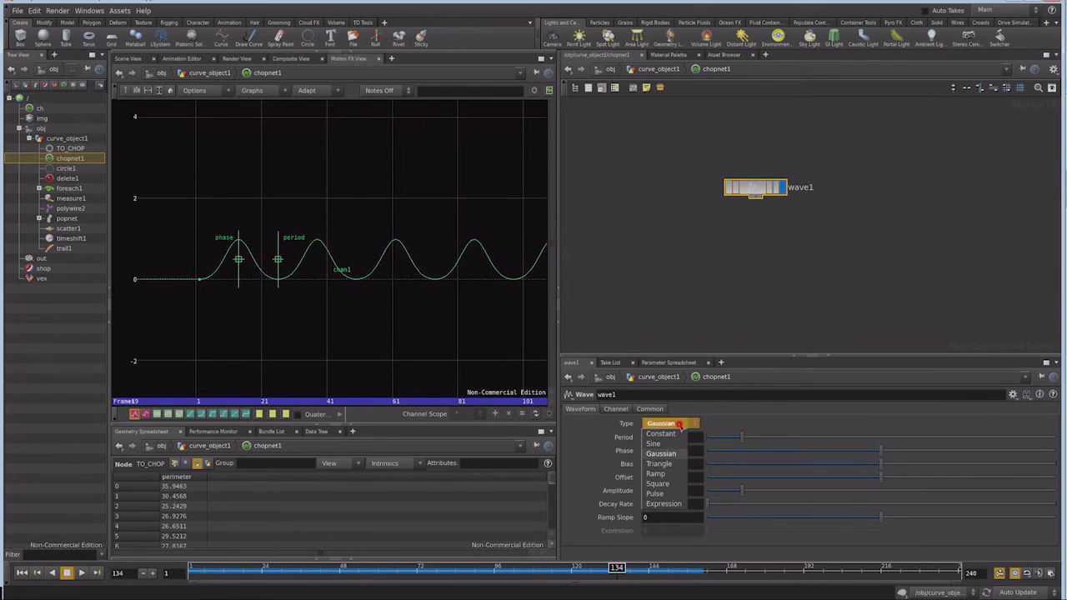
pyautogui.click(671, 466)
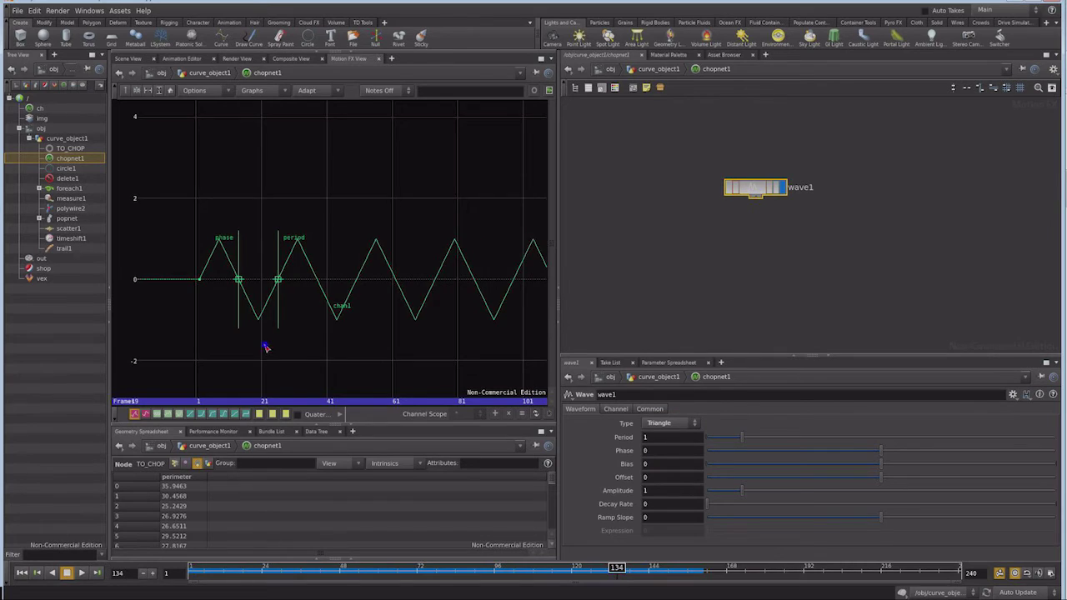
pyautogui.press('h')
pyautogui.click(663, 423)
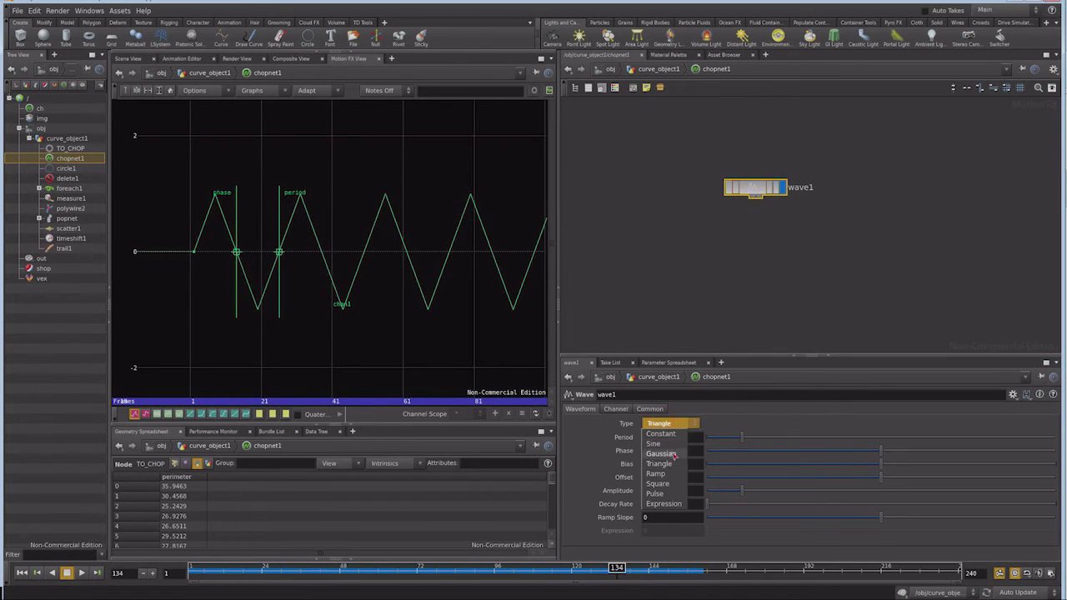
pyautogui.click(674, 484)
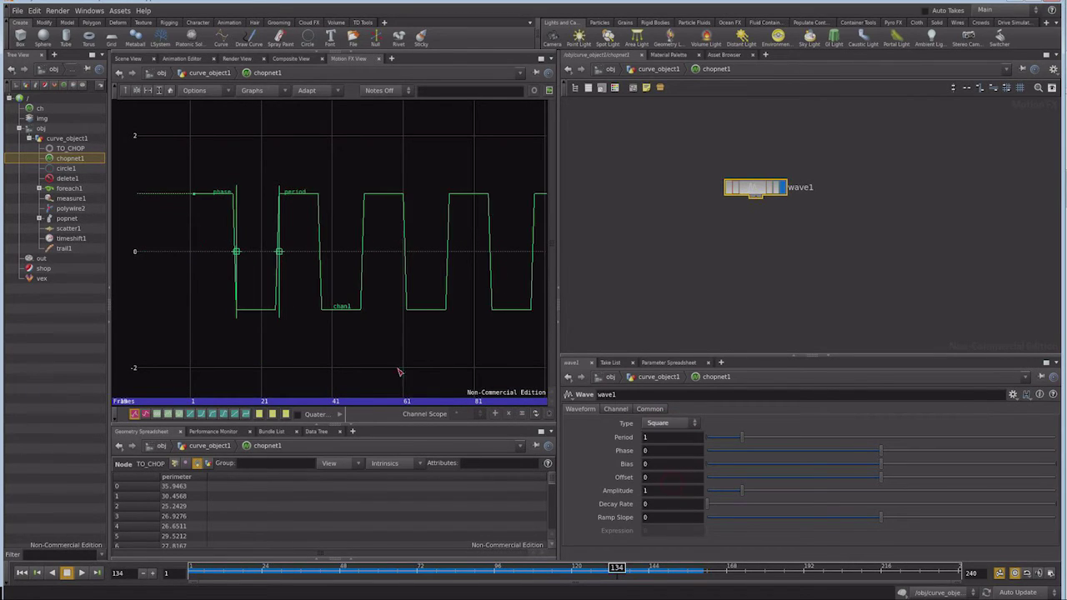
# Try Pulse, then set wave1 to Ramp and frame several sawtooth cycles.
pyautogui.click(663, 423)
pyautogui.click(671, 496)
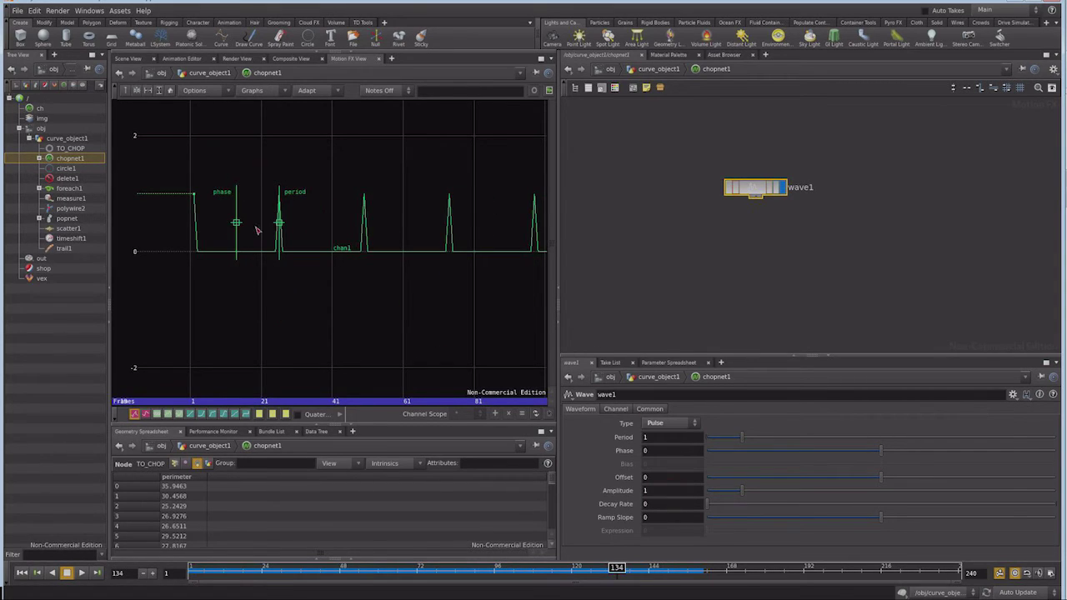
pyautogui.click(672, 425)
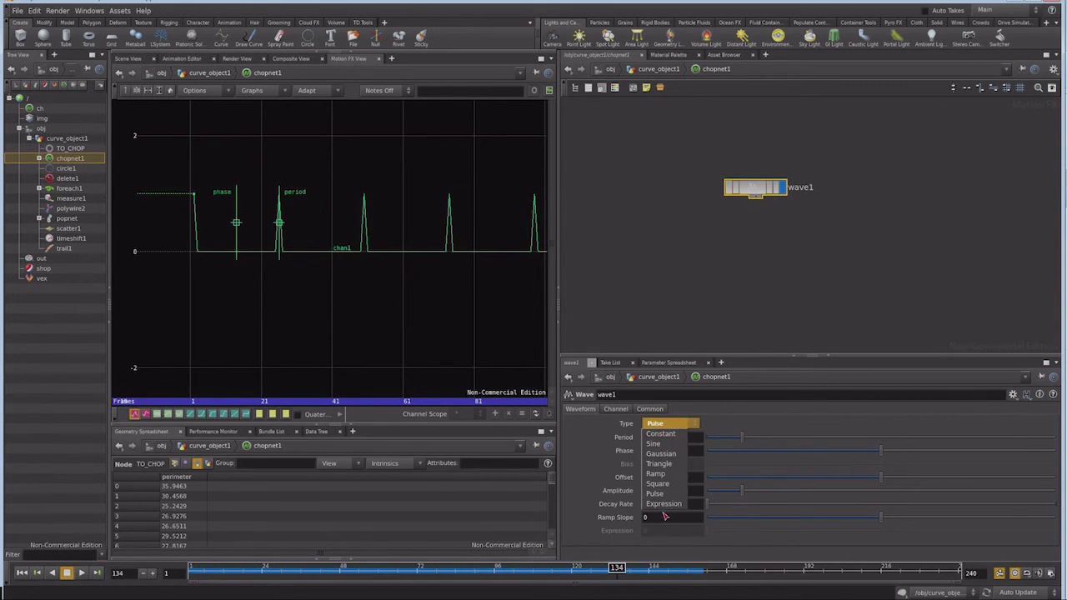
pyautogui.click(656, 474)
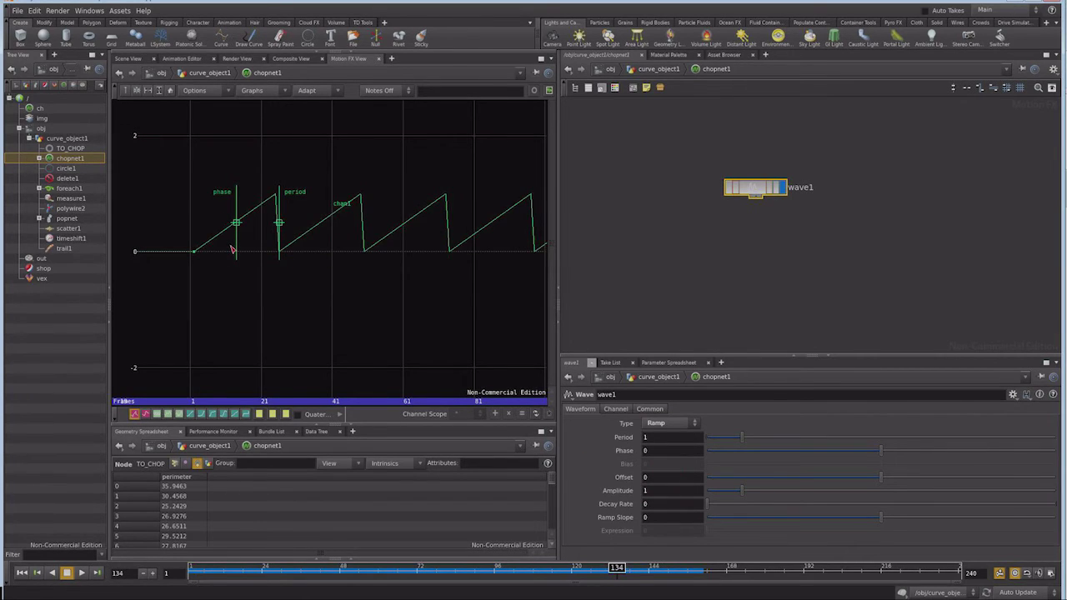
pyautogui.scroll(2, 224, 270)
pyautogui.scroll(2, 207, 272)
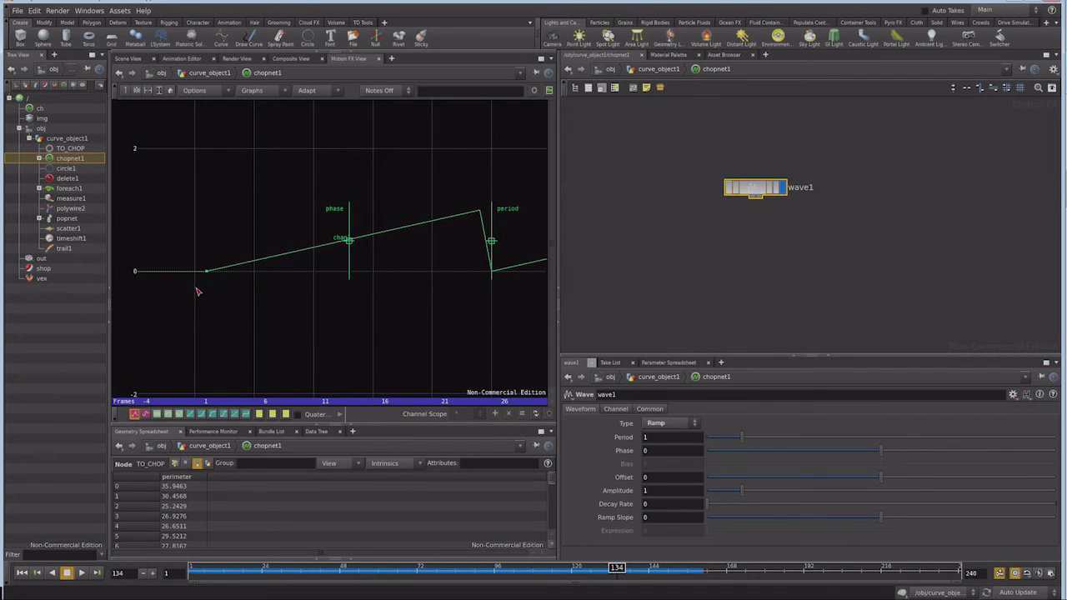
pyautogui.moveTo(456, 216)
pyautogui.mouseDown(button='right')
pyautogui.moveTo(465, 309)
pyautogui.moveTo(281, 286)
pyautogui.moveTo(306, 190)
pyautogui.mouseUp(button='right')
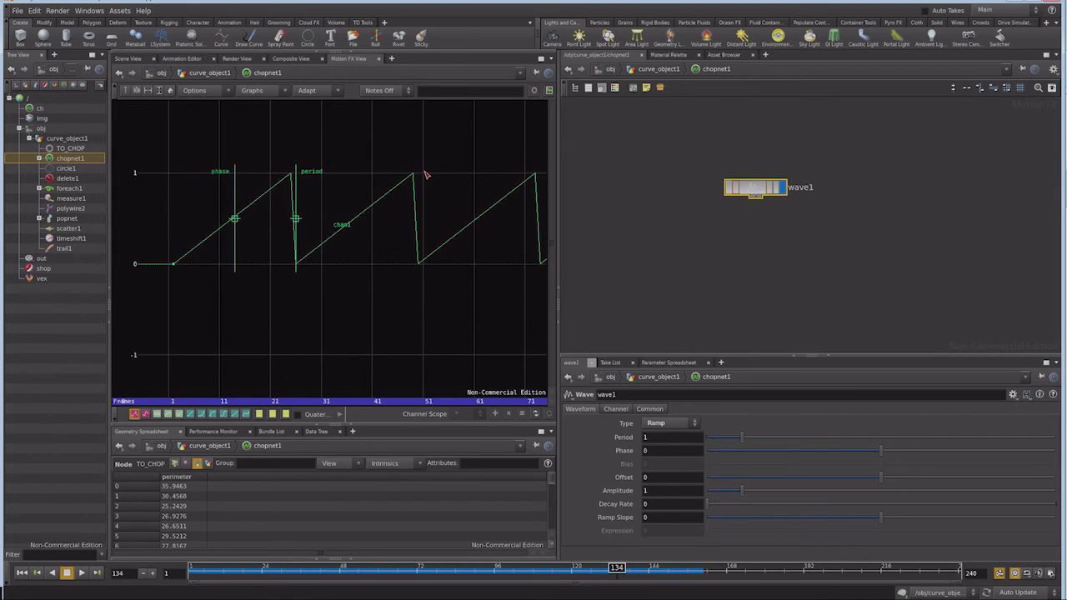
pyautogui.press('h')
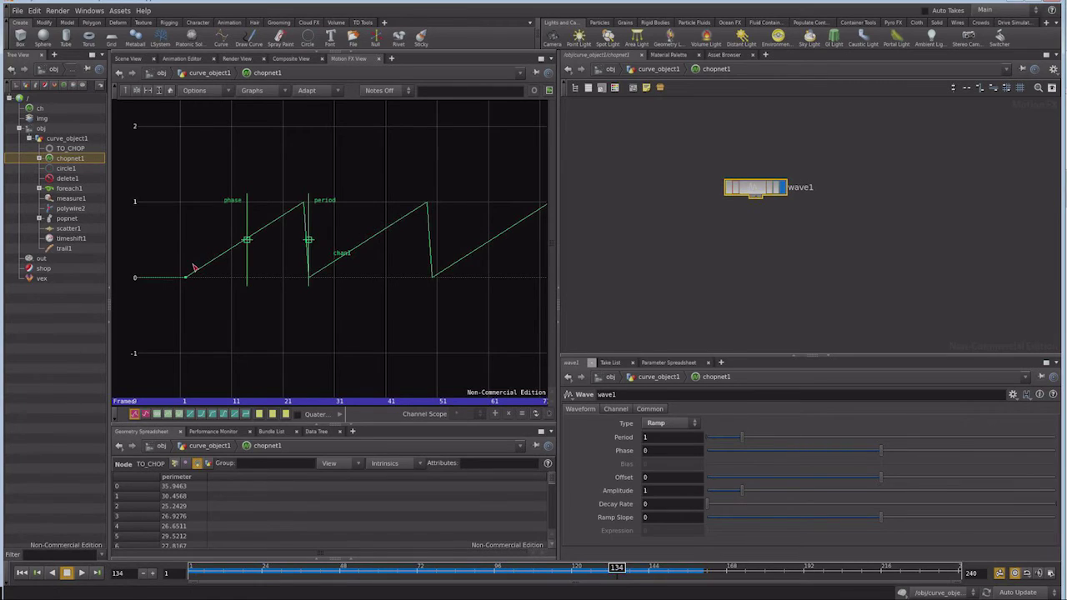
pyautogui.scroll(-3, 193, 267)
# Set wave1's Channel Name to chan[1-10] to create ten channels.
pyautogui.click(616, 409)
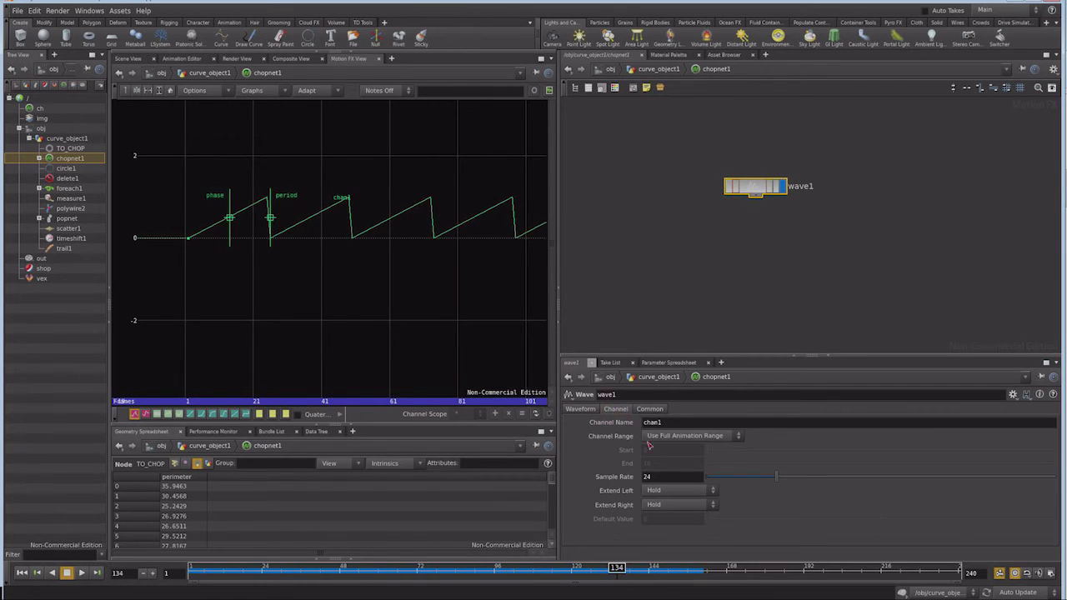
pyautogui.moveTo(773, 359); pyautogui.dragTo(774, 294)
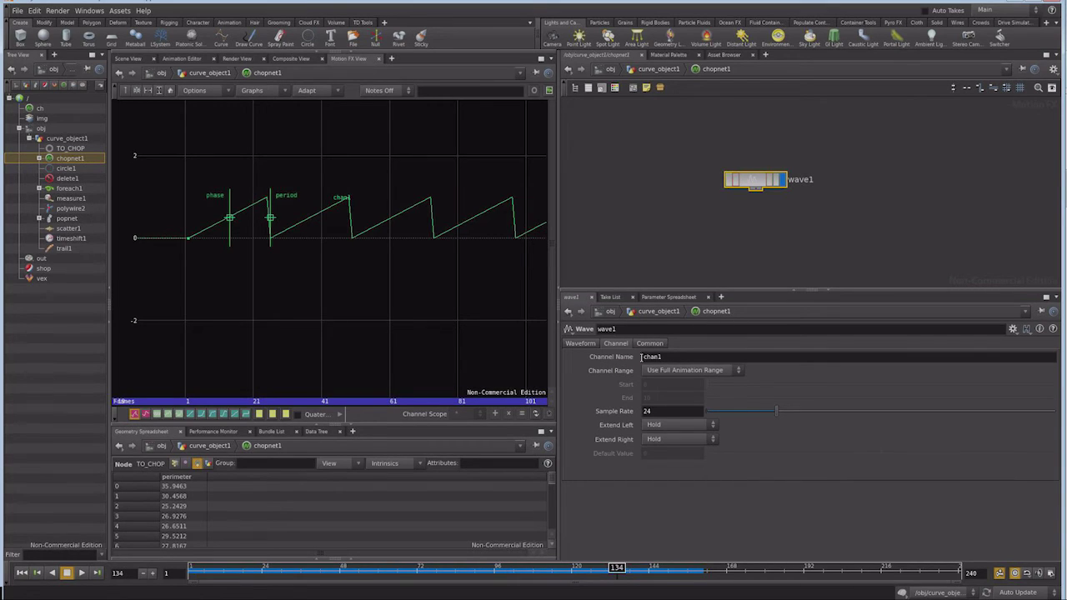
pyautogui.moveTo(611, 423)
pyautogui.scroll(-3, 401, 276)
pyautogui.scroll(2, 326, 325)
pyautogui.write('[1-10]')
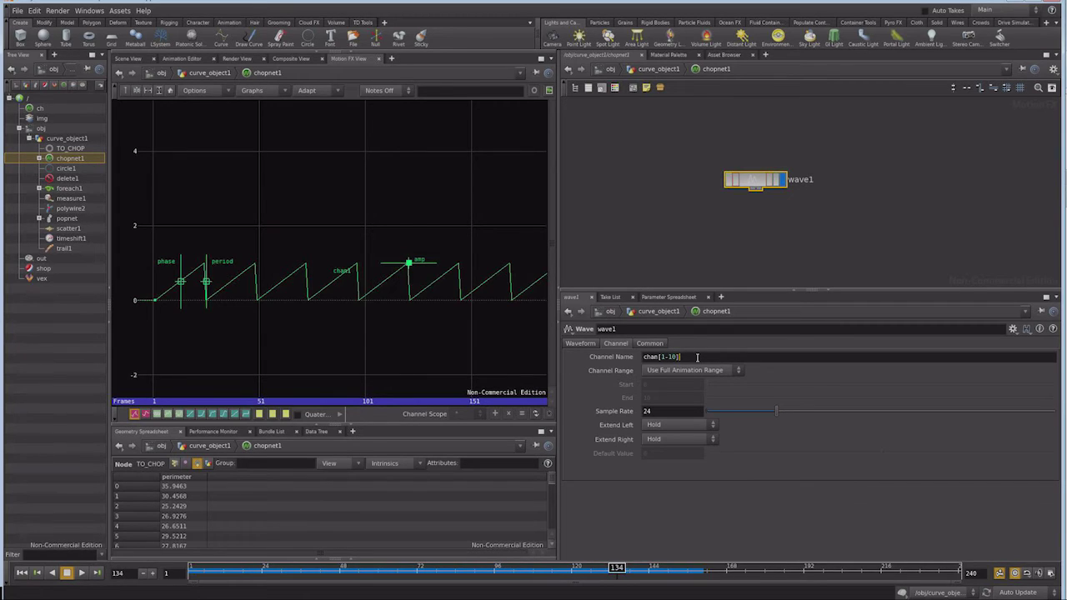
pyautogui.press('Return')
# Inspect the ten channels and wave1's node info, then select the Period field on the Waveform tab.
pyautogui.scroll(2, 495, 352)
pyautogui.scroll(2, 416, 361)
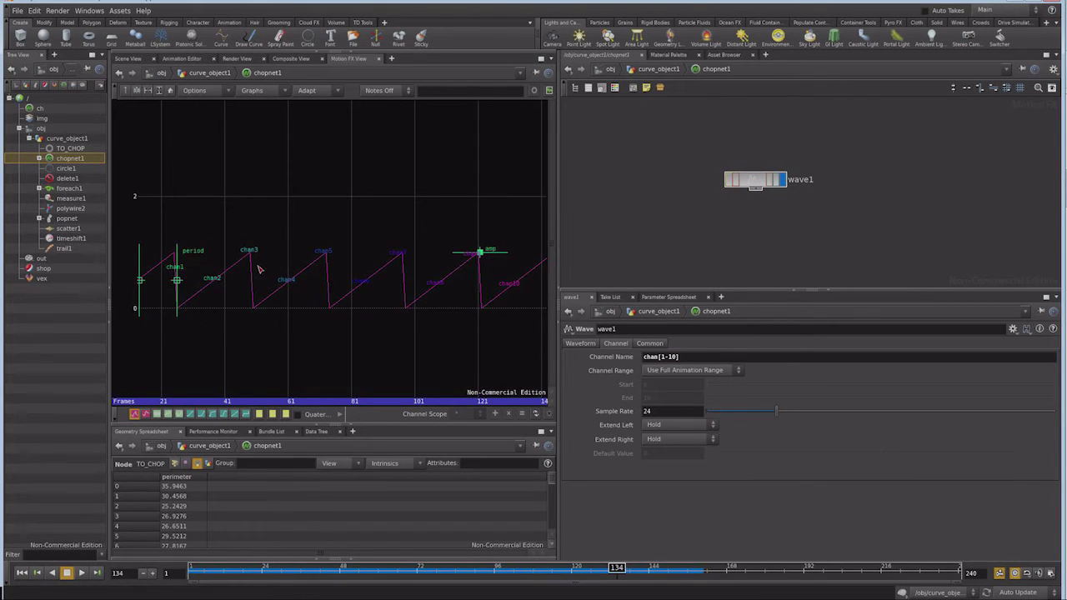
pyautogui.scroll(-2, 408, 307)
pyautogui.scroll(2, 305, 358)
pyautogui.moveTo(448, 343); pyautogui.dragTo(347, 309, button='middle')
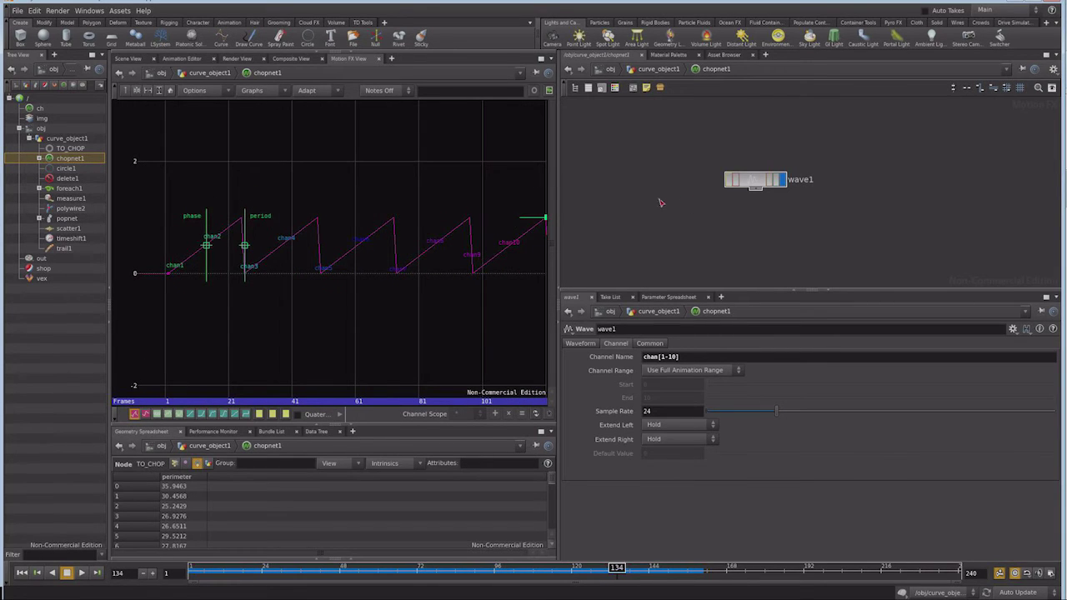
pyautogui.middleClick(756, 185)
pyautogui.moveTo(755, 182); pyautogui.dragTo(750, 154)
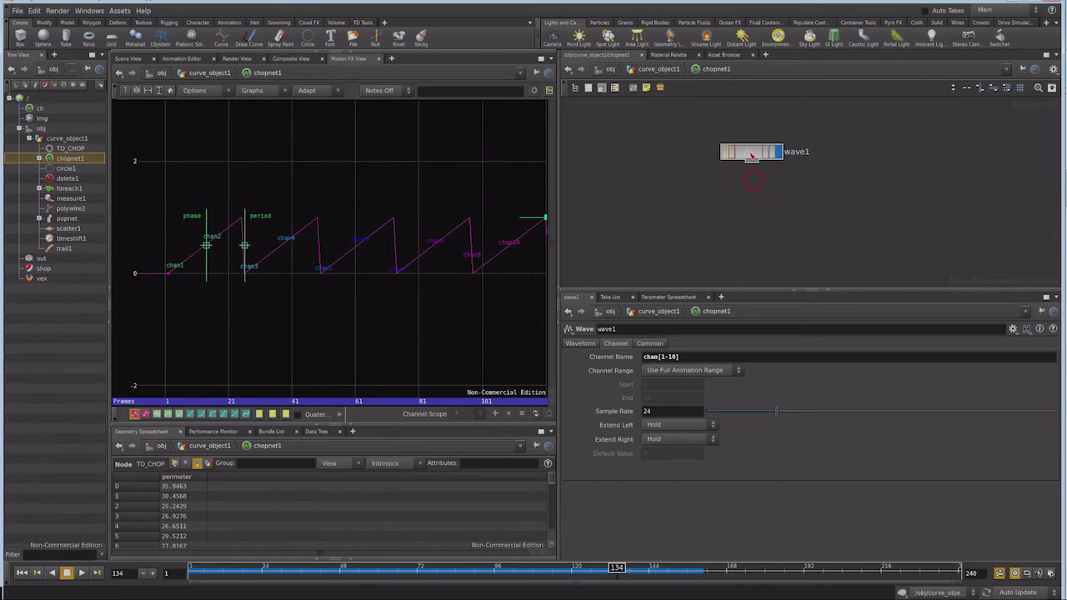
pyautogui.click(581, 345)
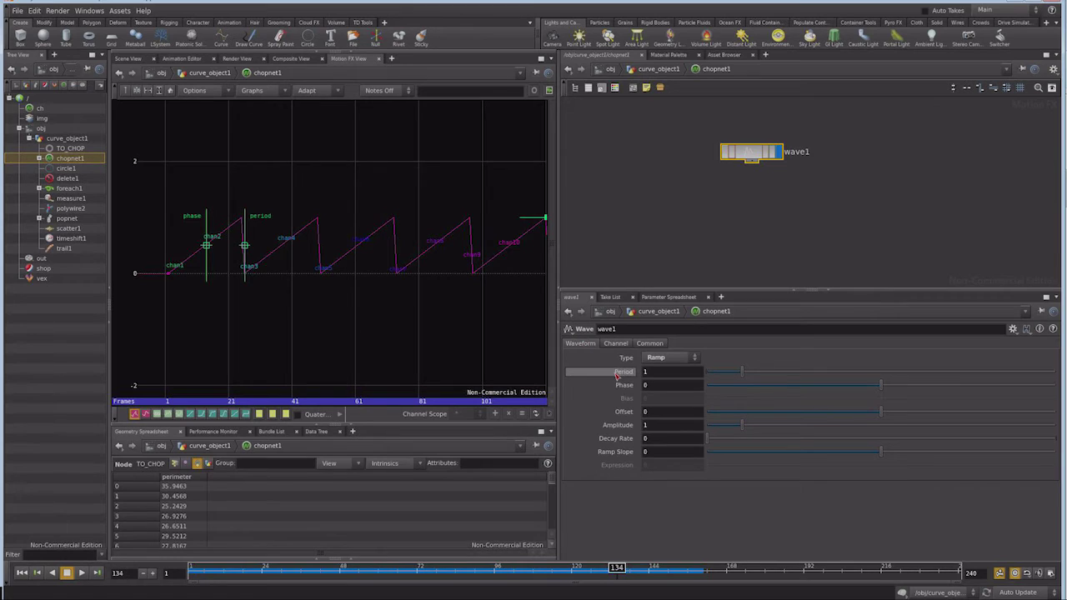
pyautogui.click(679, 373)
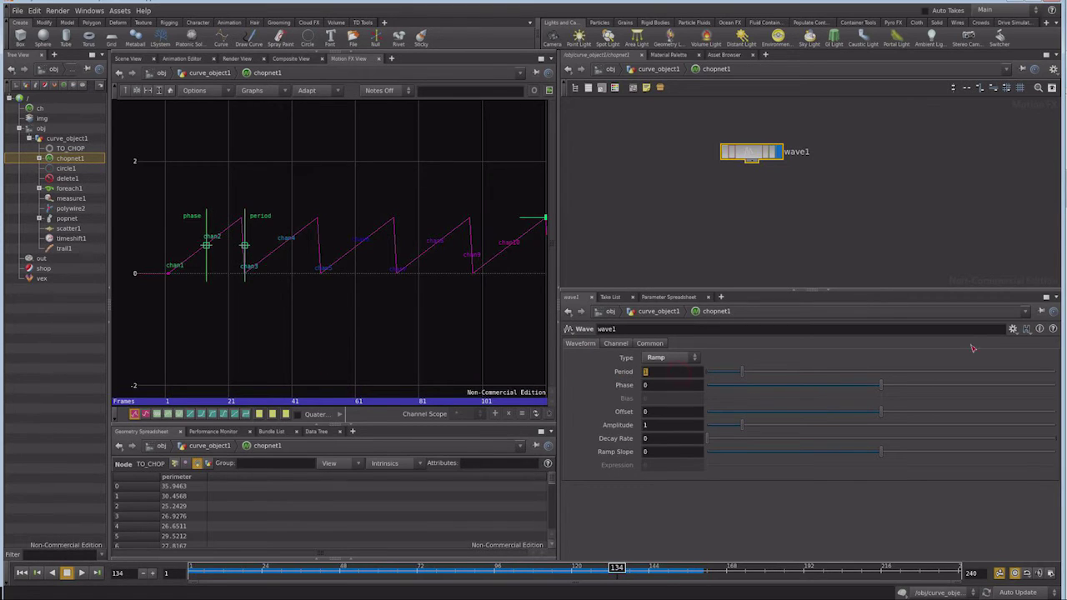
# Set wave1's Period to fit01(rand($C+98),1,5) for random periods between 1 and 5.
pyautogui.write('ra')
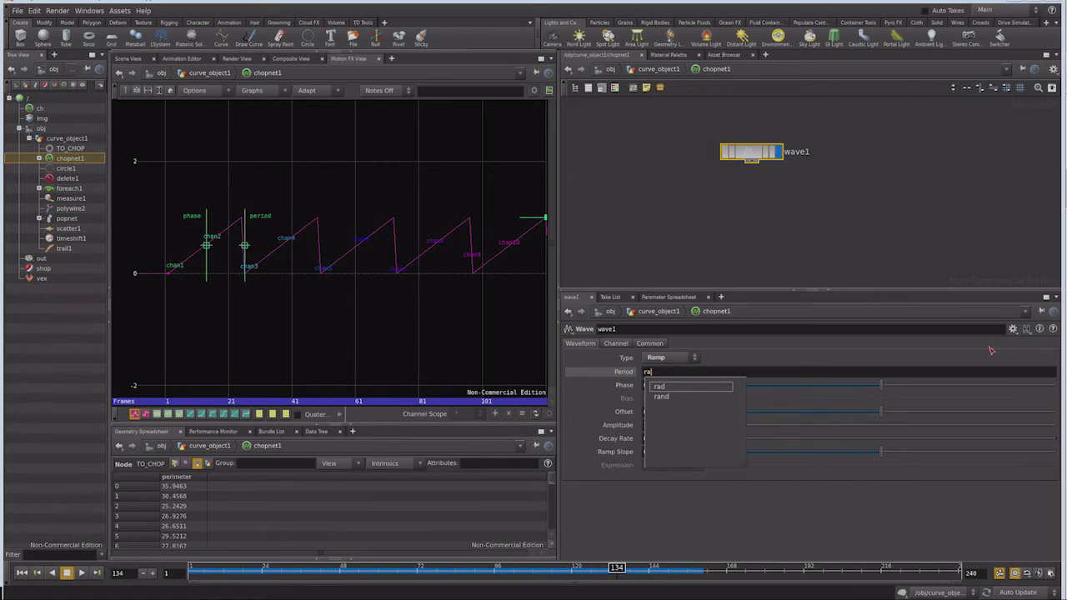
pyautogui.press('BackSpace')
pyautogui.press('BackSpace')
pyautogui.write('fit01(r')
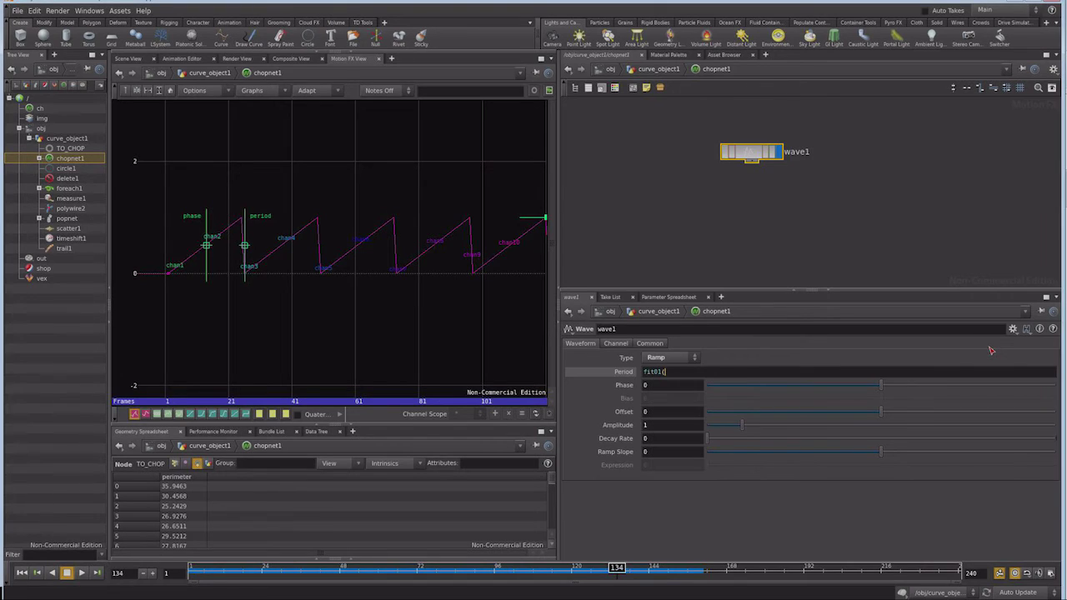
pyautogui.write('and($')
pyautogui.write('C')
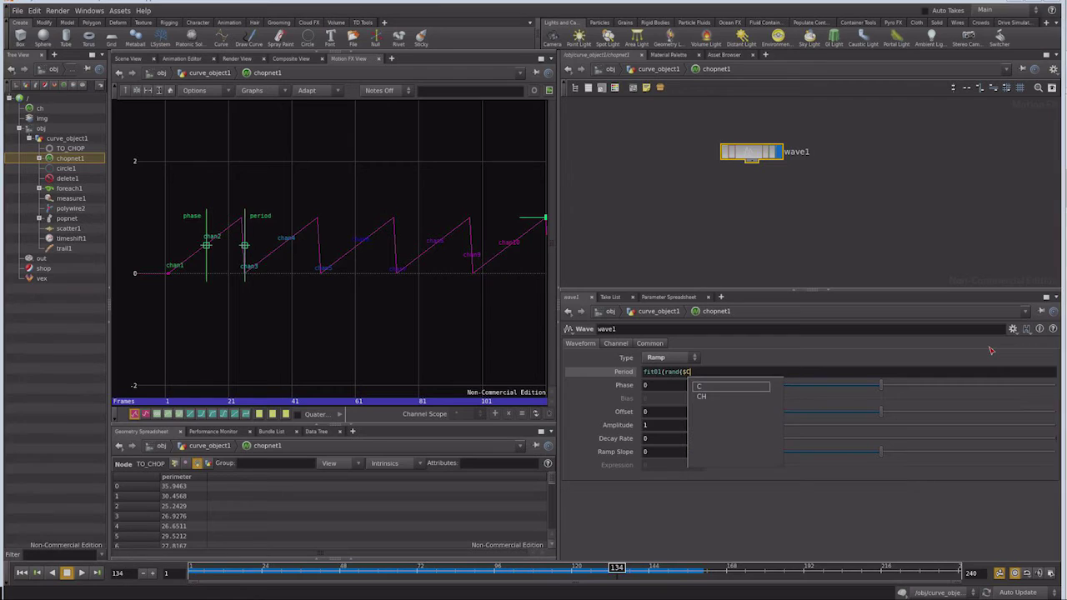
pyautogui.write('+98')
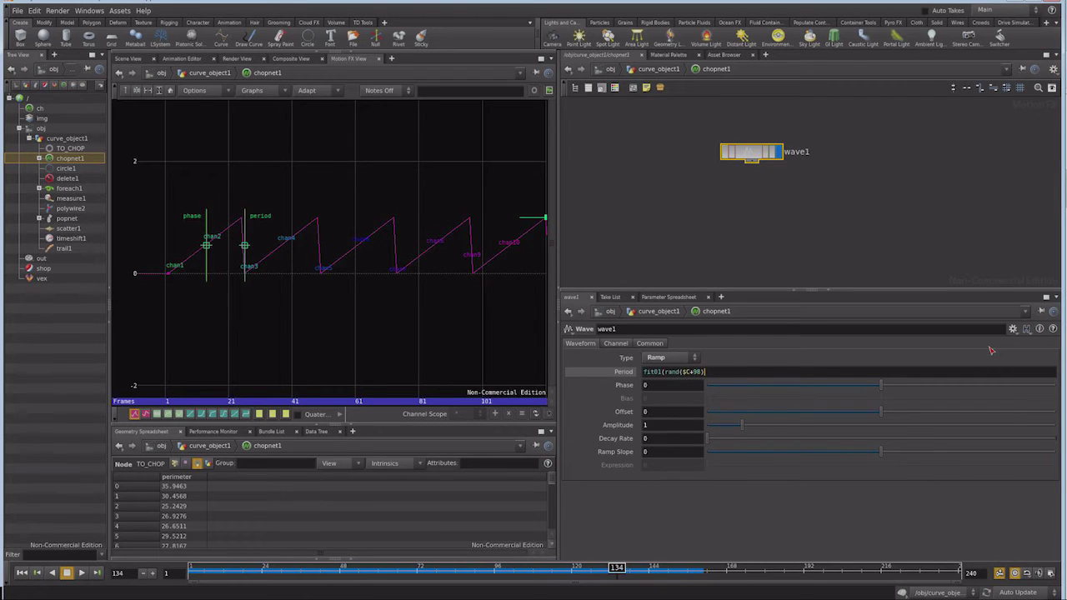
pyautogui.write(',1,5)')
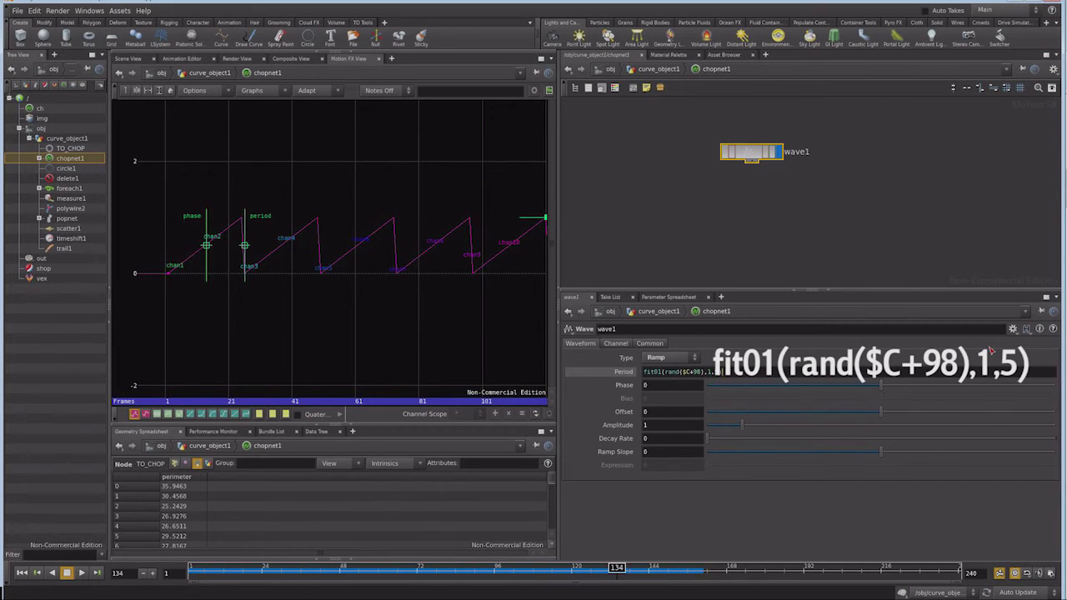
pyautogui.press('Return')
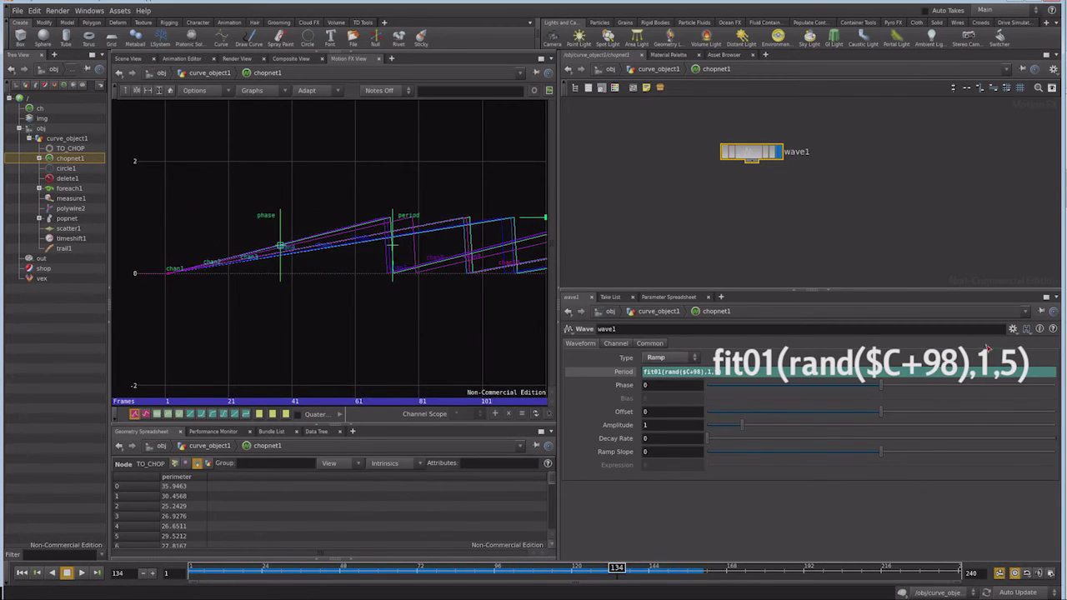
# View the ten channels one per graph, then overlay them again and frame all curves.
pyautogui.press('h')
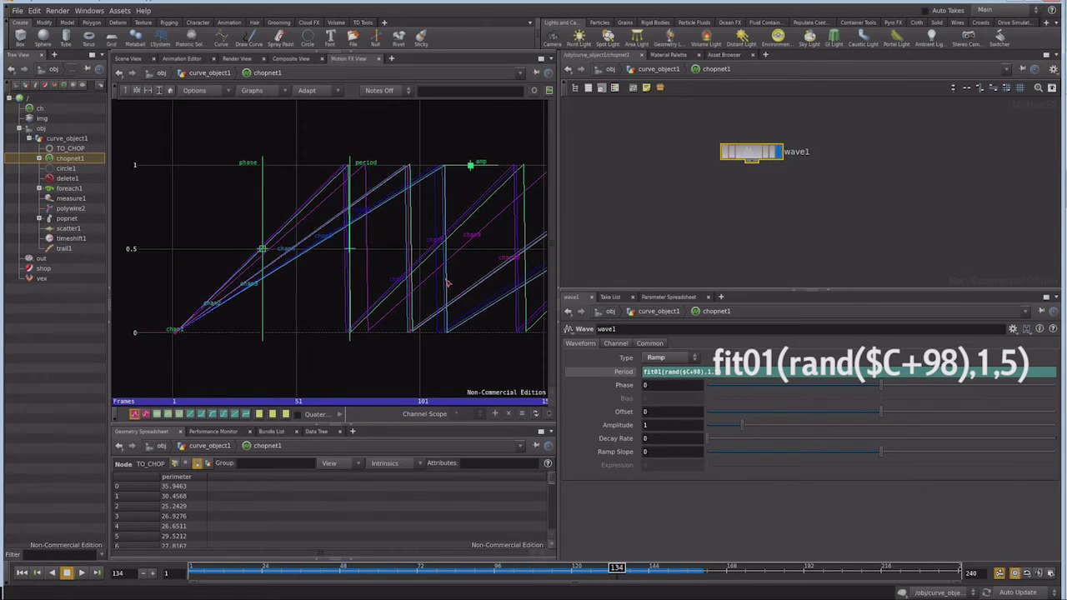
pyautogui.scroll(-2, 421, 302)
pyautogui.scroll(-1, 421, 302)
pyautogui.moveTo(421, 302); pyautogui.dragTo(316, 331, button='middle')
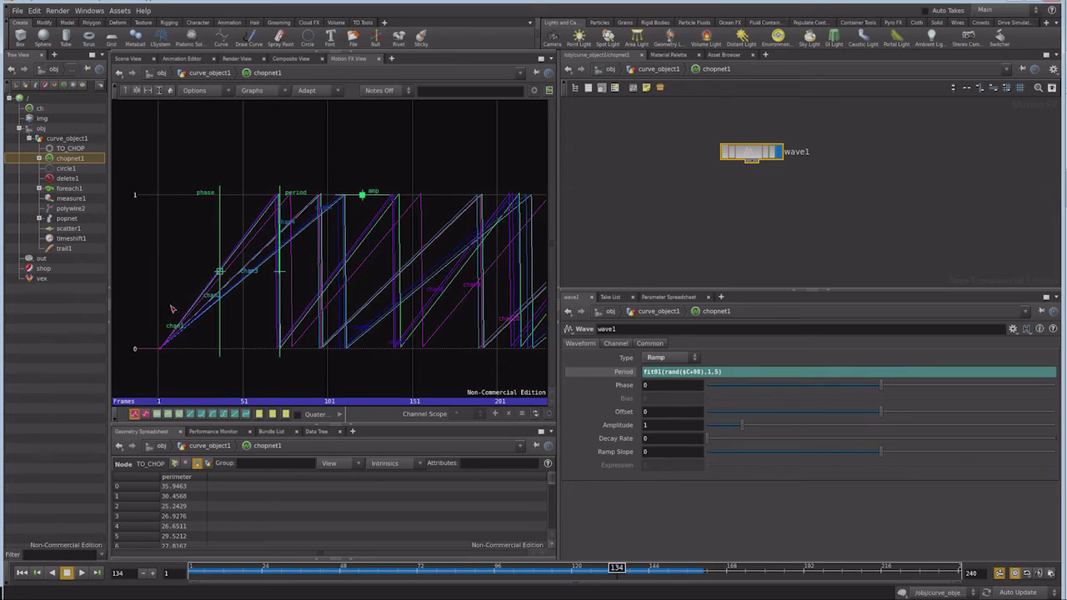
pyautogui.click(269, 91)
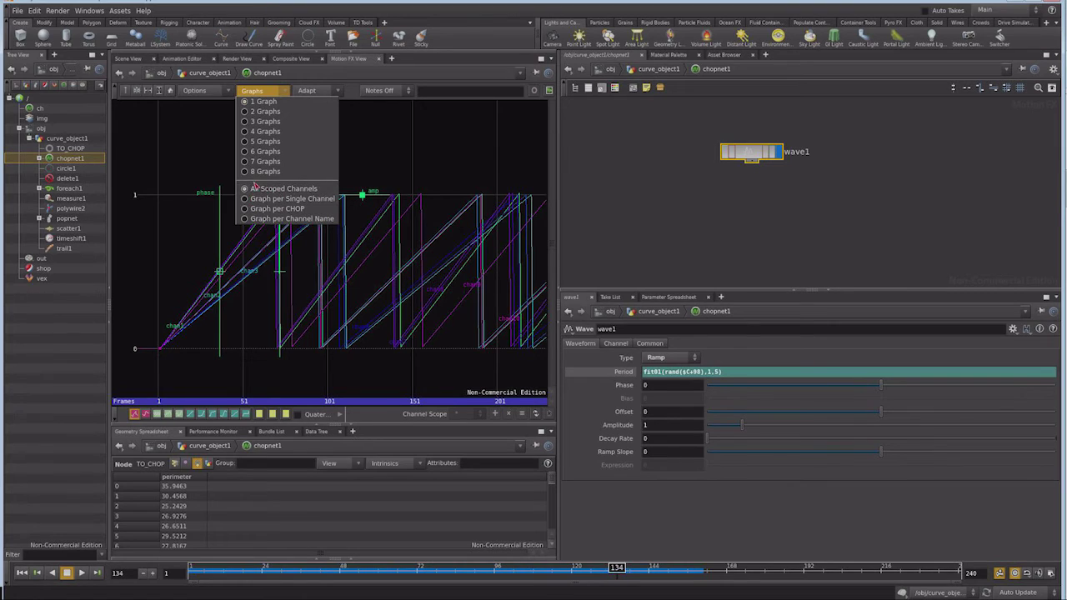
pyautogui.click(282, 200)
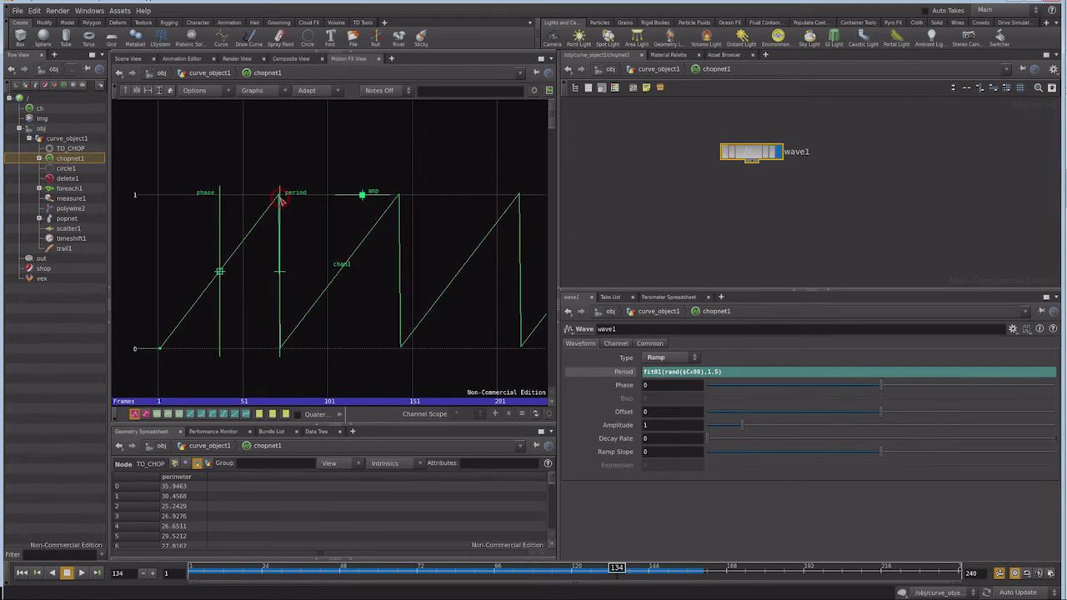
pyautogui.moveTo(550, 119); pyautogui.dragTo(539, 386)
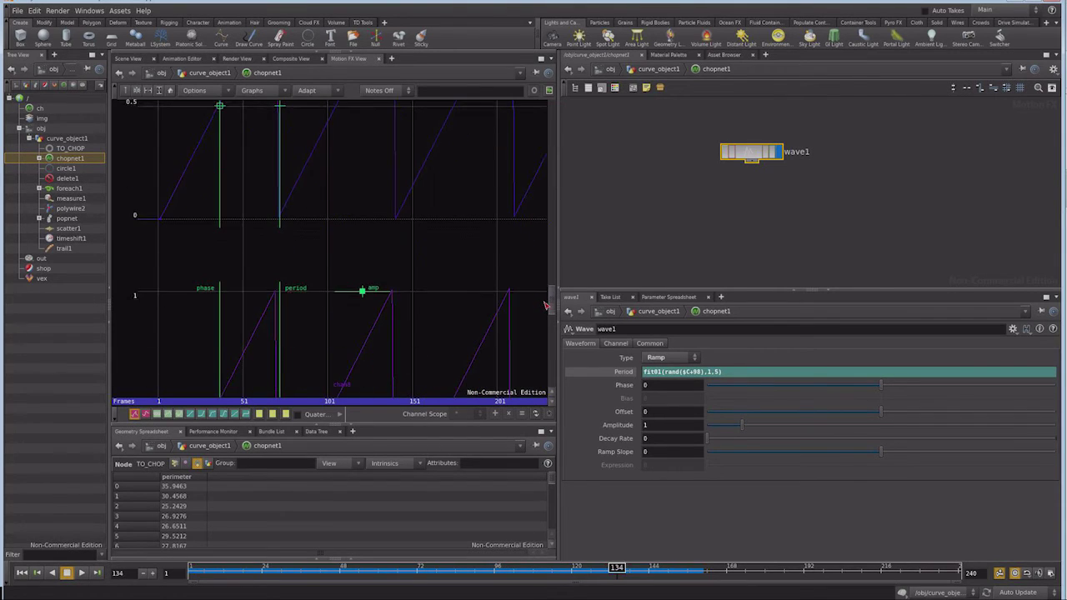
pyautogui.moveTo(539, 385); pyautogui.dragTo(546, 98)
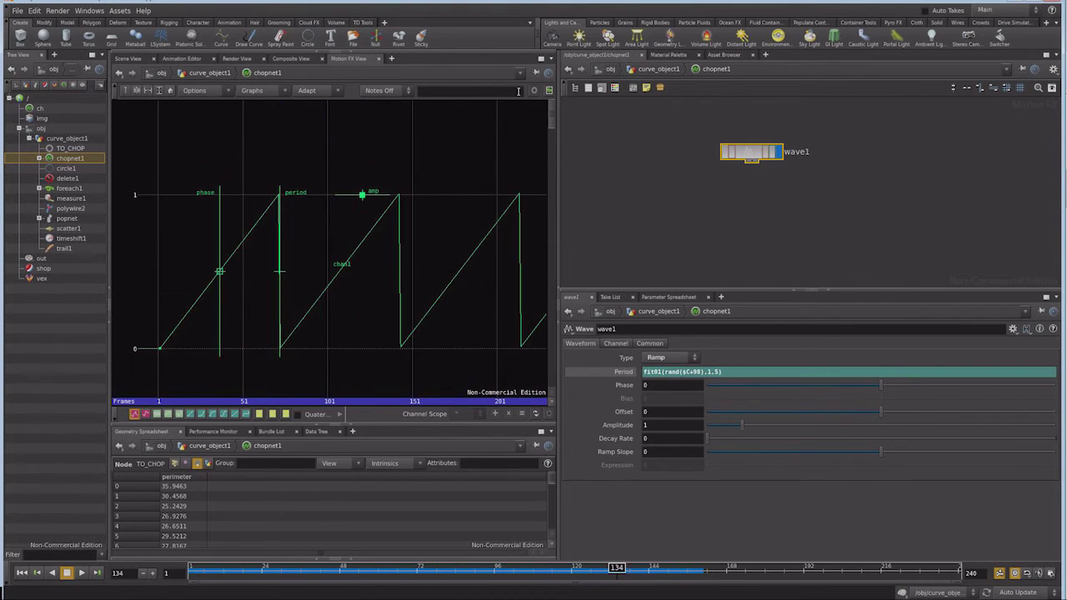
pyautogui.click(277, 98)
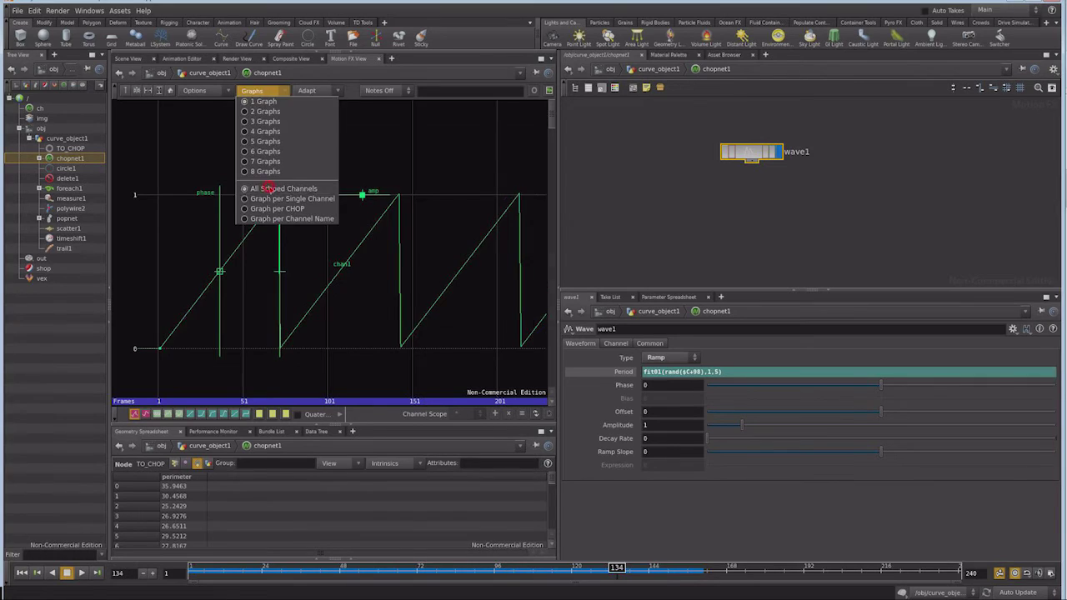
pyautogui.click(269, 188)
pyautogui.press('h')
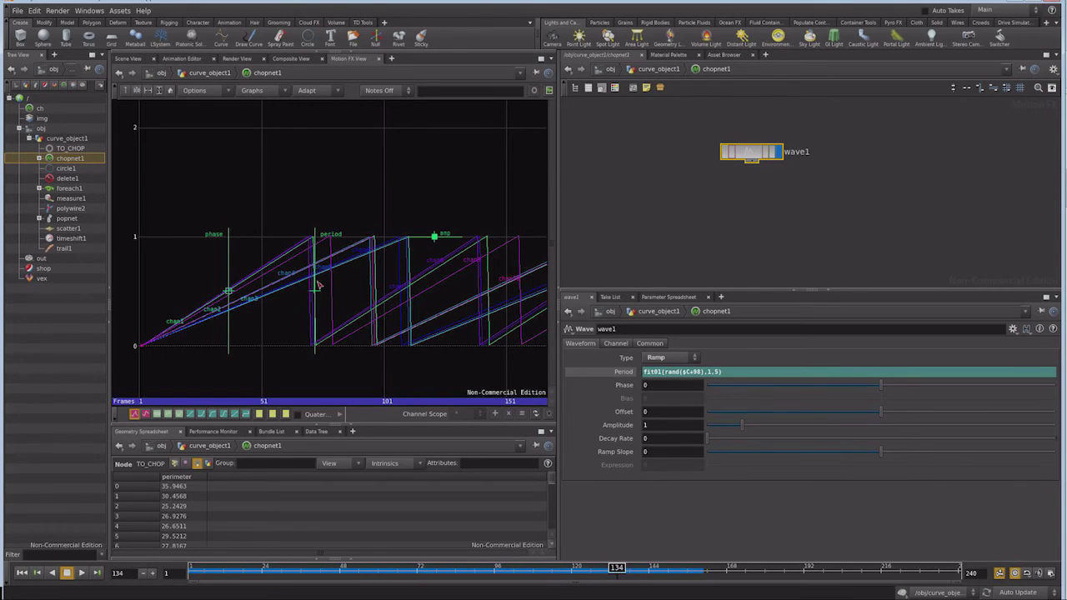
# Lower wave1's Offset to -0.358 so the ramp channels dip below zero.
pyautogui.moveTo(440, 291); pyautogui.dragTo(348, 300, button='middle')
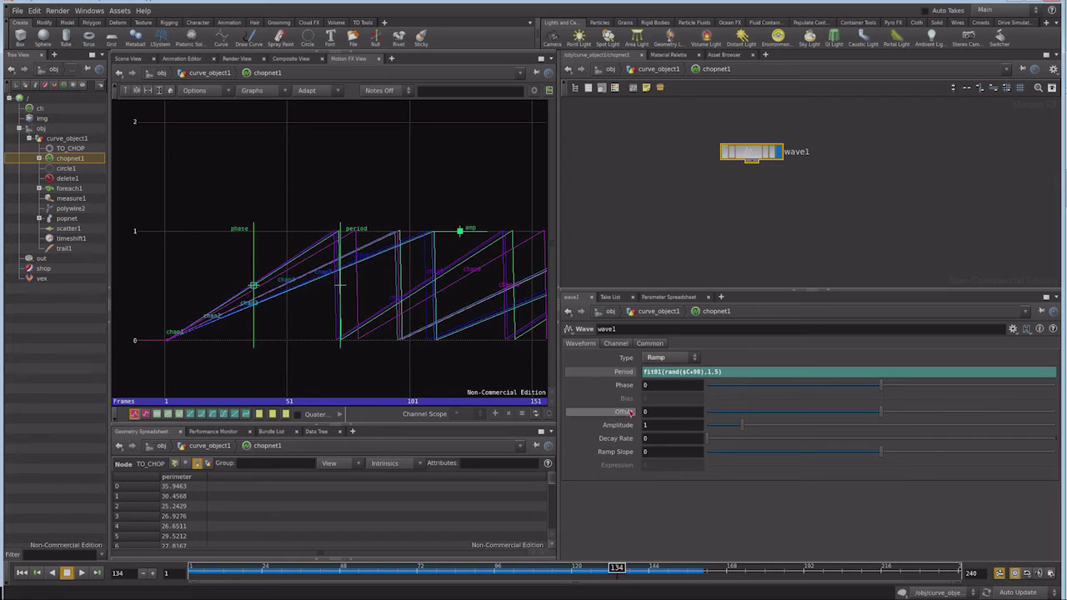
pyautogui.click(879, 412)
pyautogui.moveTo(882, 421)
pyautogui.mouseDown()
pyautogui.moveTo(837, 425)
pyautogui.moveTo(849, 424)
pyautogui.mouseUp()
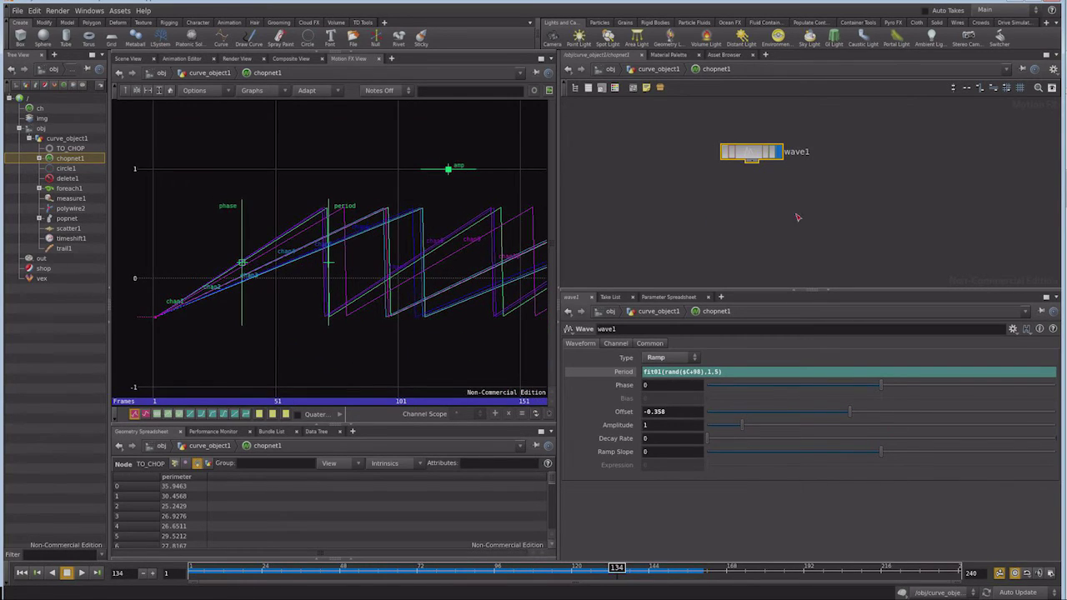
pyautogui.press('Tab')
# Add a Limit CHOP limit1 after wave1 and display its output.
pyautogui.write('lim')
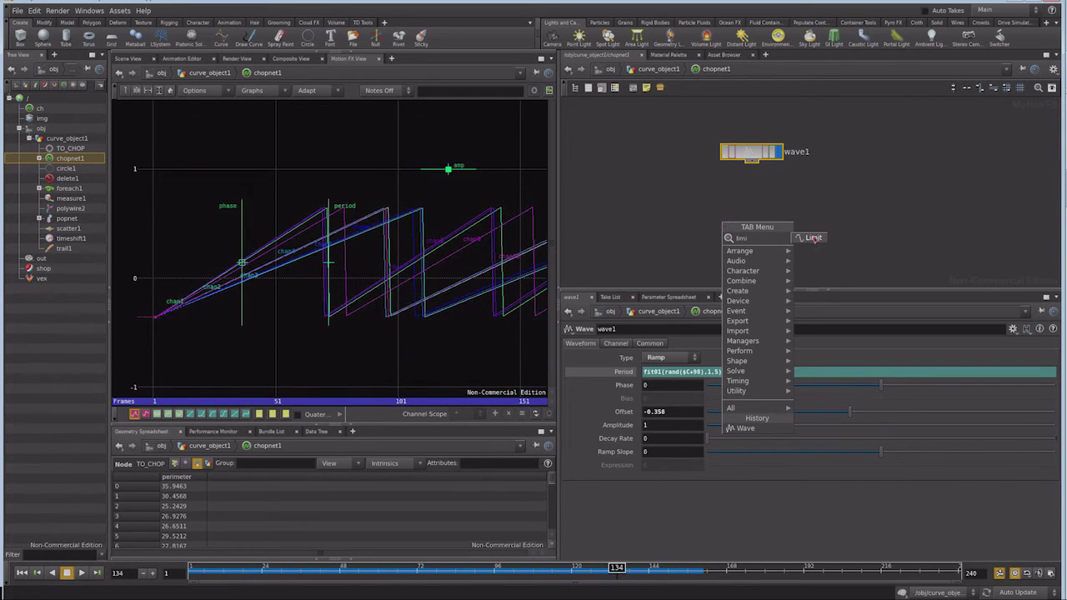
pyautogui.click(814, 239)
pyautogui.click(758, 210)
pyautogui.click(782, 210)
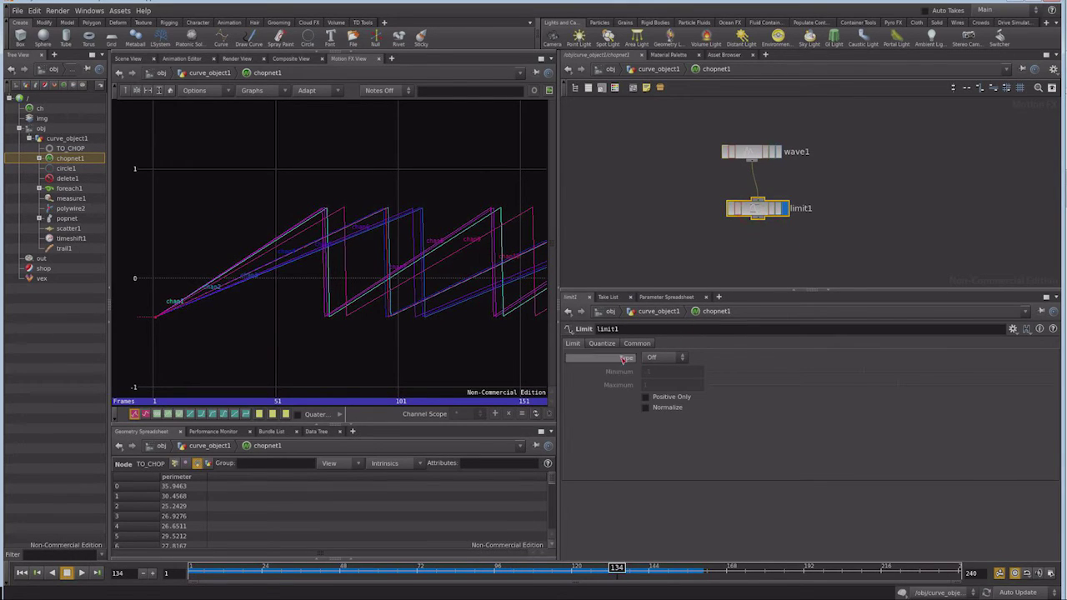
# Set limit1 to Clamp with Minimum 0, keeping channels between 0 and 1, then select wave1.
pyautogui.click(662, 357)
pyautogui.click(659, 372)
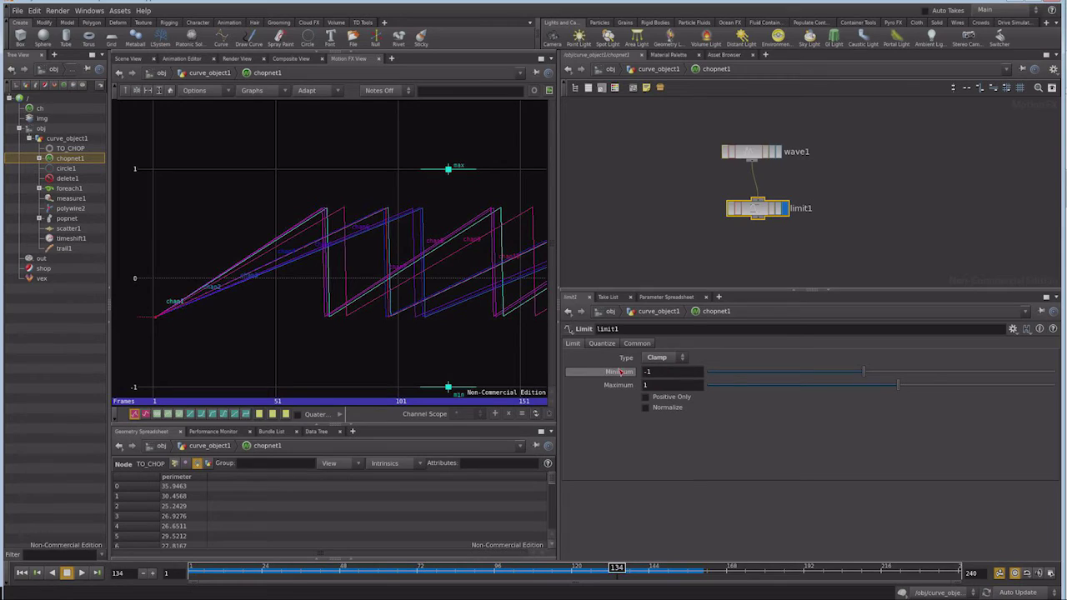
pyautogui.click(667, 372)
pyautogui.write('0')
pyautogui.press('Return')
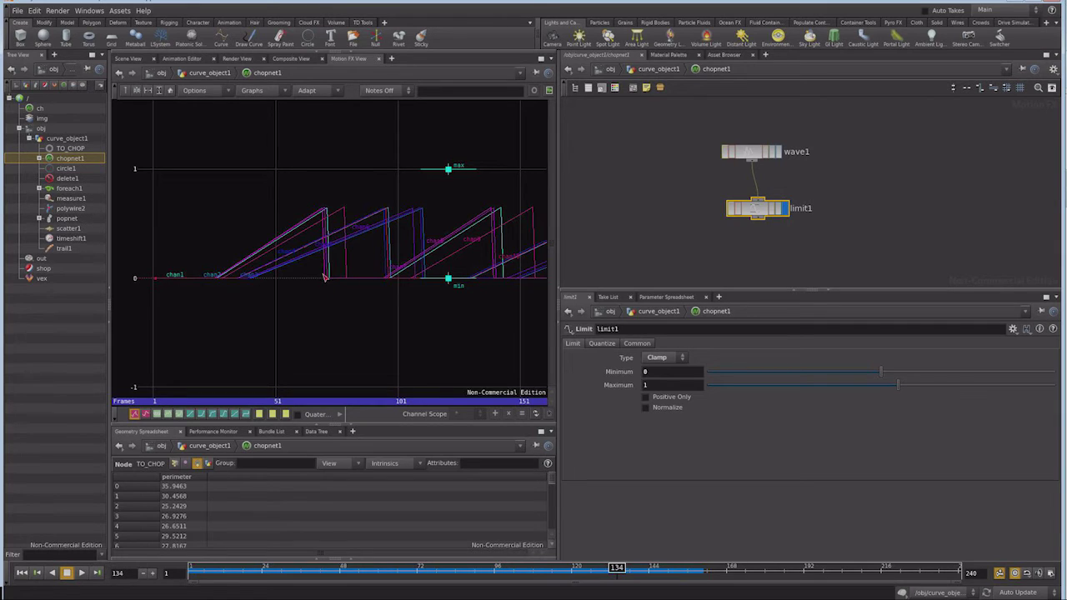
pyautogui.moveTo(388, 284); pyautogui.dragTo(340, 296, button='middle')
pyautogui.moveTo(451, 288)
pyautogui.mouseDown(button='middle')
pyautogui.moveTo(253, 295)
pyautogui.moveTo(459, 302)
pyautogui.mouseUp(button='middle')
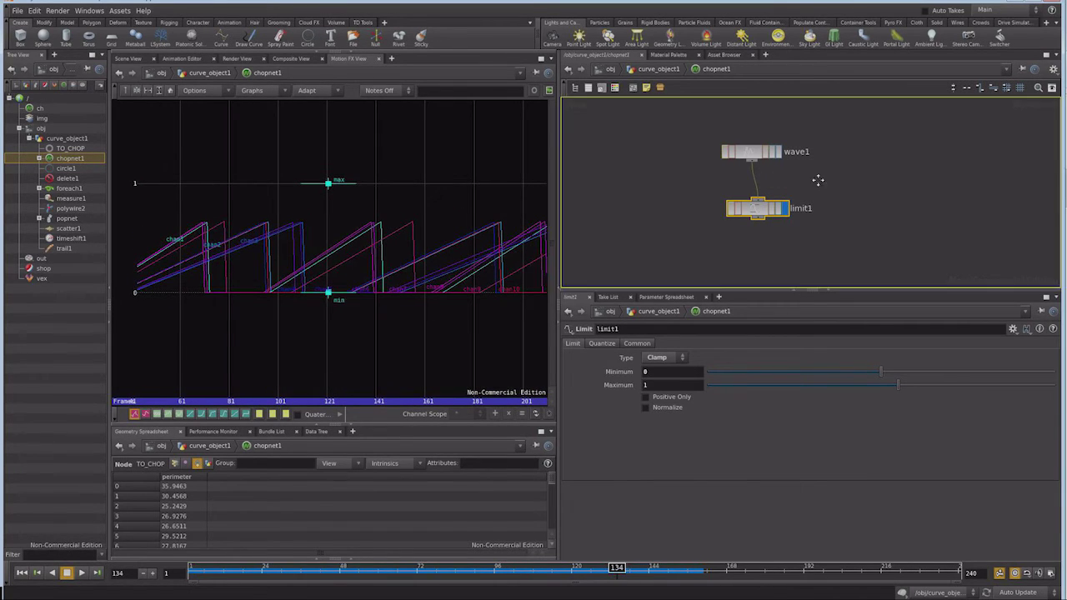
pyautogui.moveTo(758, 197); pyautogui.dragTo(748, 216, button='middle')
pyautogui.click(735, 171)
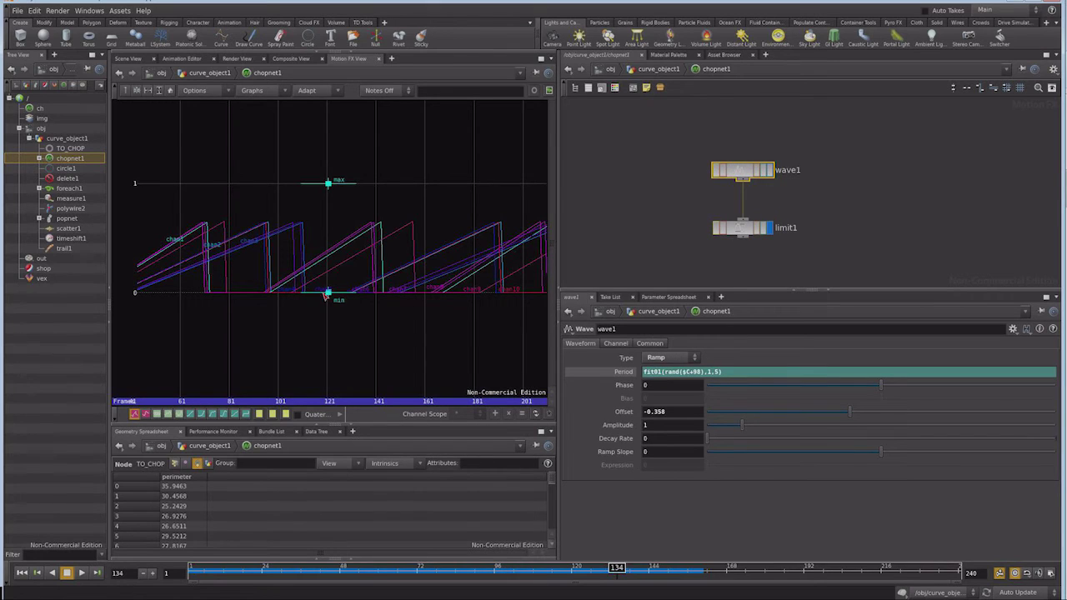
# Set wave1's Offset to the expression fit01(rand($C+13),-0.2,-0.6).
pyautogui.doubleClick(689, 412)
pyautogui.write('fit01')
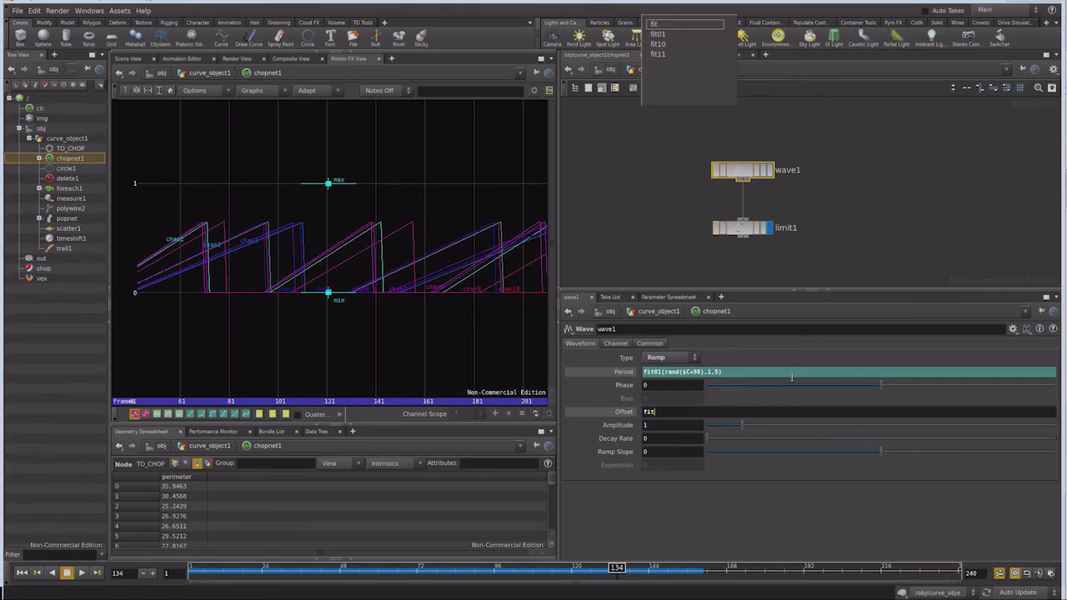
pyautogui.write('(ra')
pyautogui.write('nd')
pyautogui.write('d')
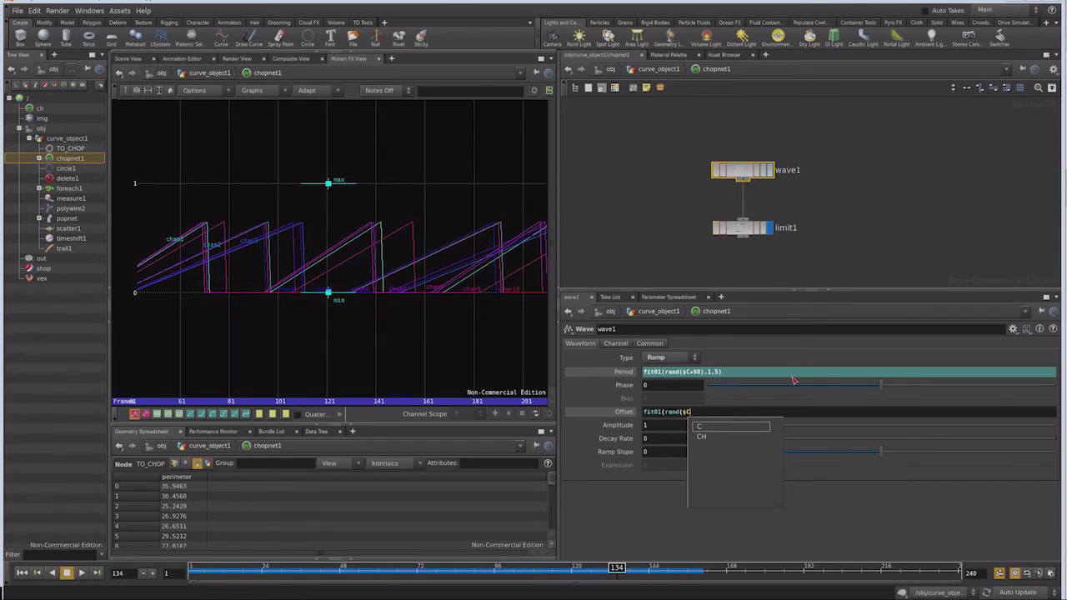
pyautogui.write('+13),')
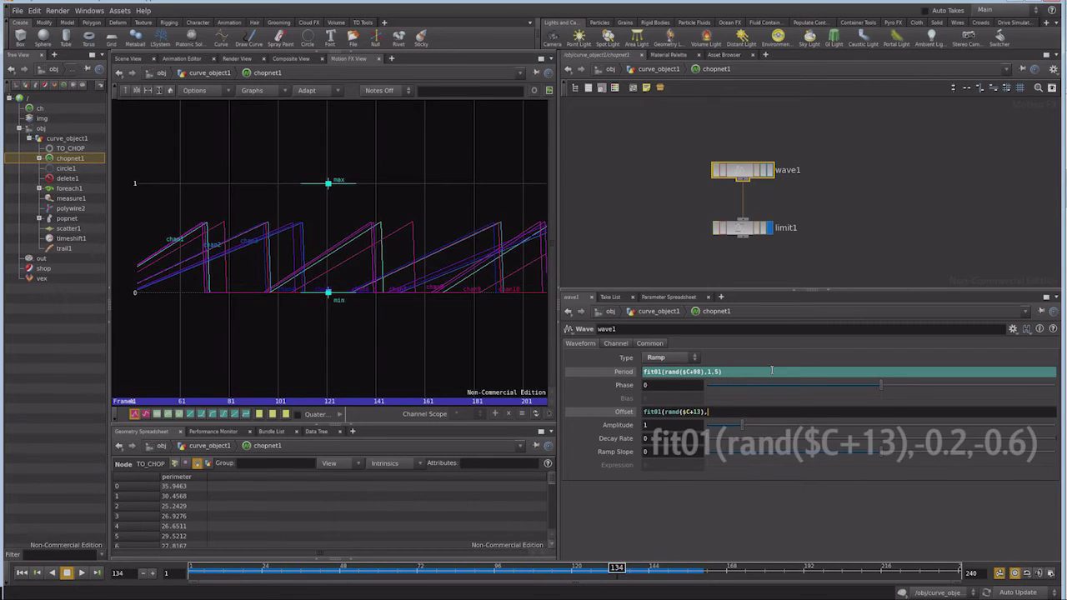
pyautogui.write('0.2,0.6')
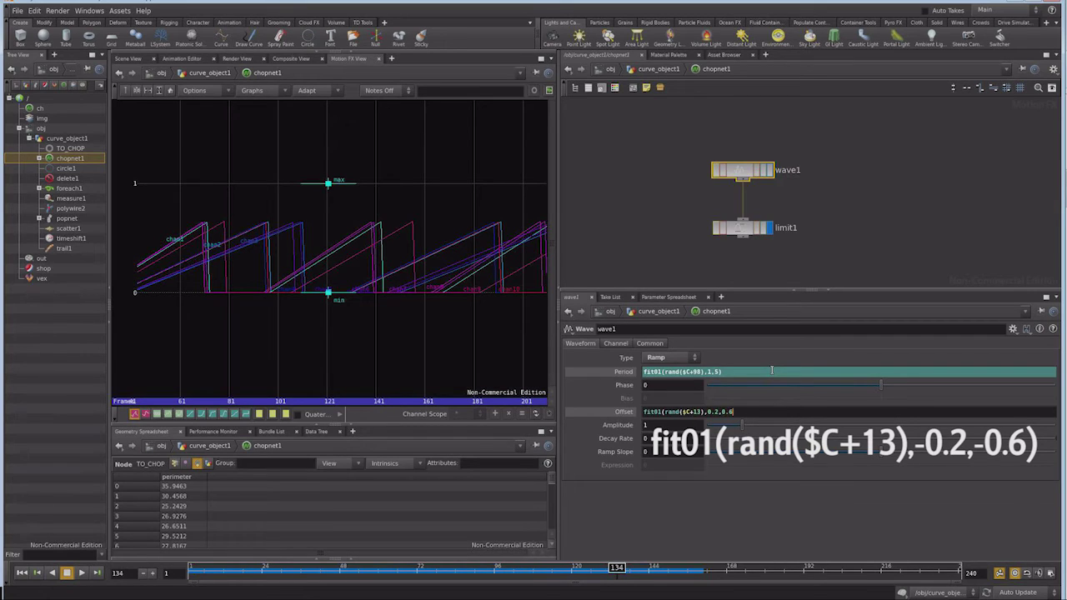
pyautogui.press('Return')
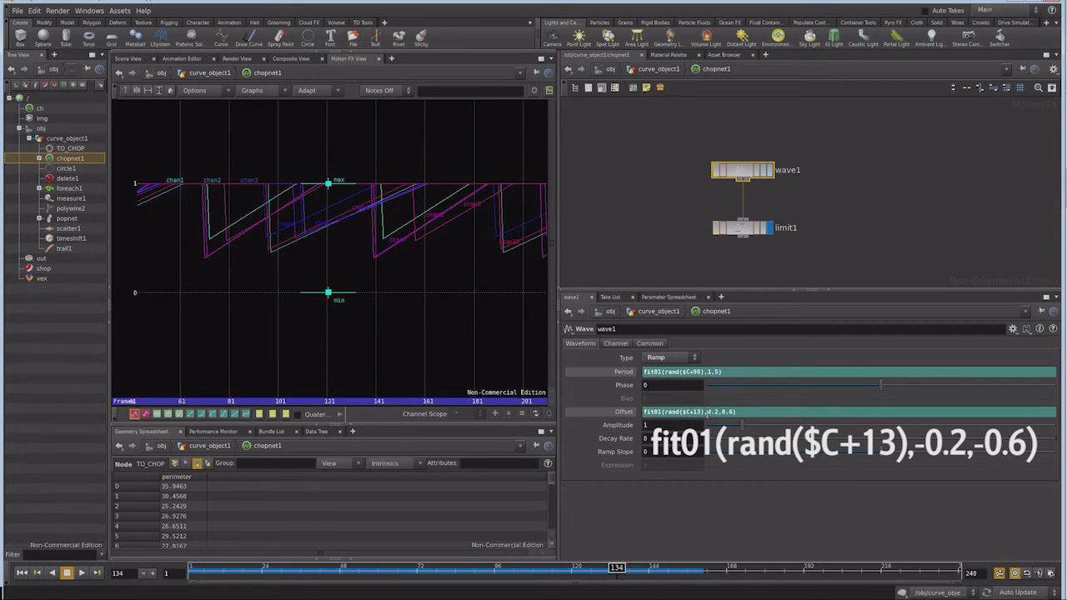
pyautogui.click(707, 412)
pyautogui.write('-')
pyautogui.press('Return')
# Show each channel in its own graph to inspect the clamped ramps.
pyautogui.moveTo(369, 281); pyautogui.dragTo(354, 350, button='middle')
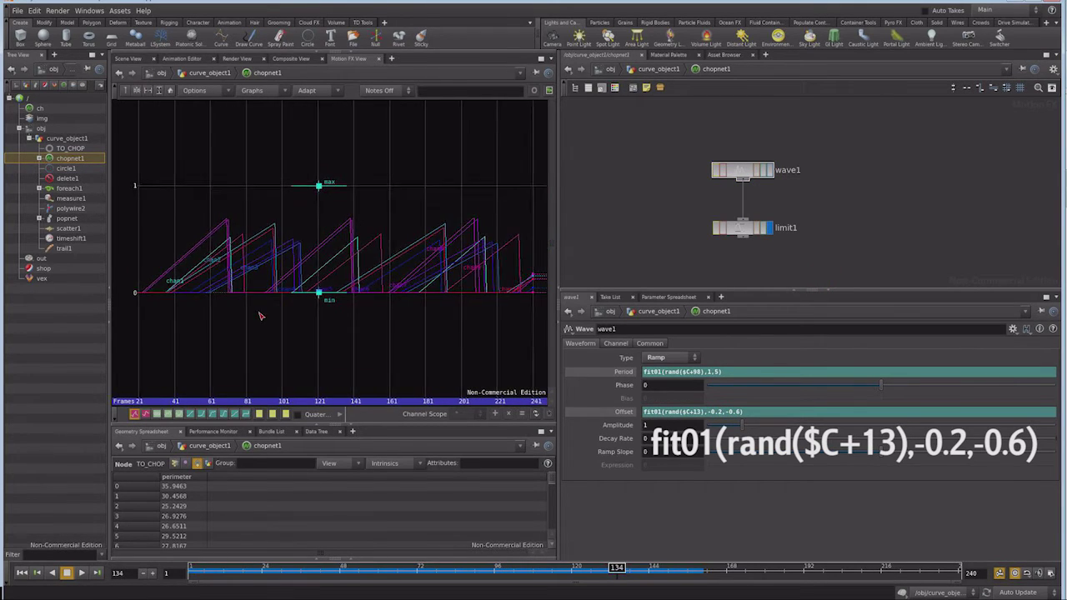
pyautogui.click(267, 91)
pyautogui.click(248, 201)
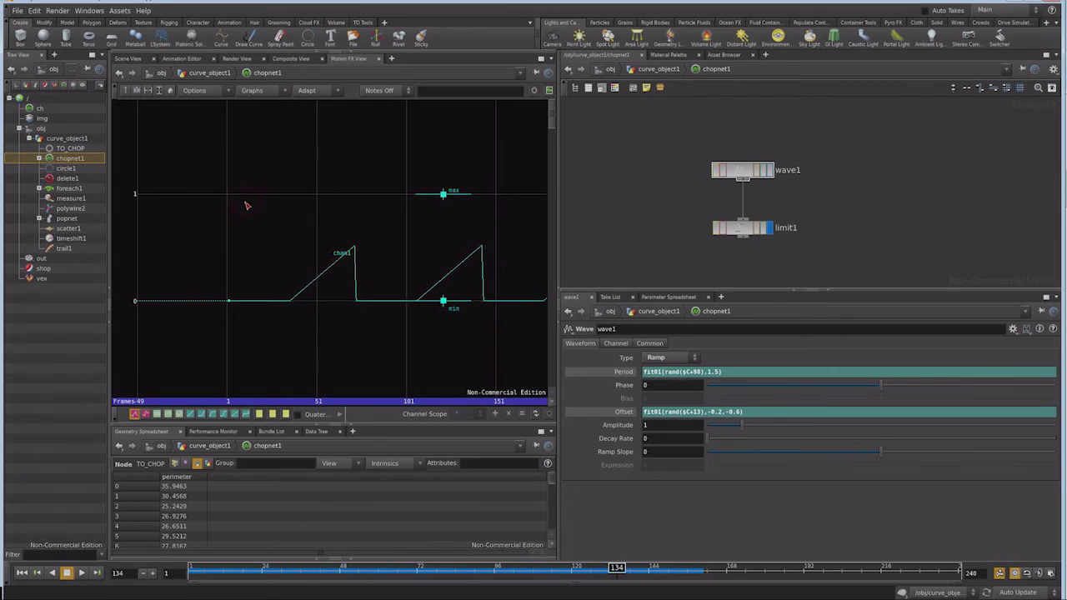
pyautogui.moveTo(430, 219)
pyautogui.mouseDown(button='middle')
pyautogui.moveTo(309, 207)
pyautogui.moveTo(336, 198)
pyautogui.mouseUp(button='middle')
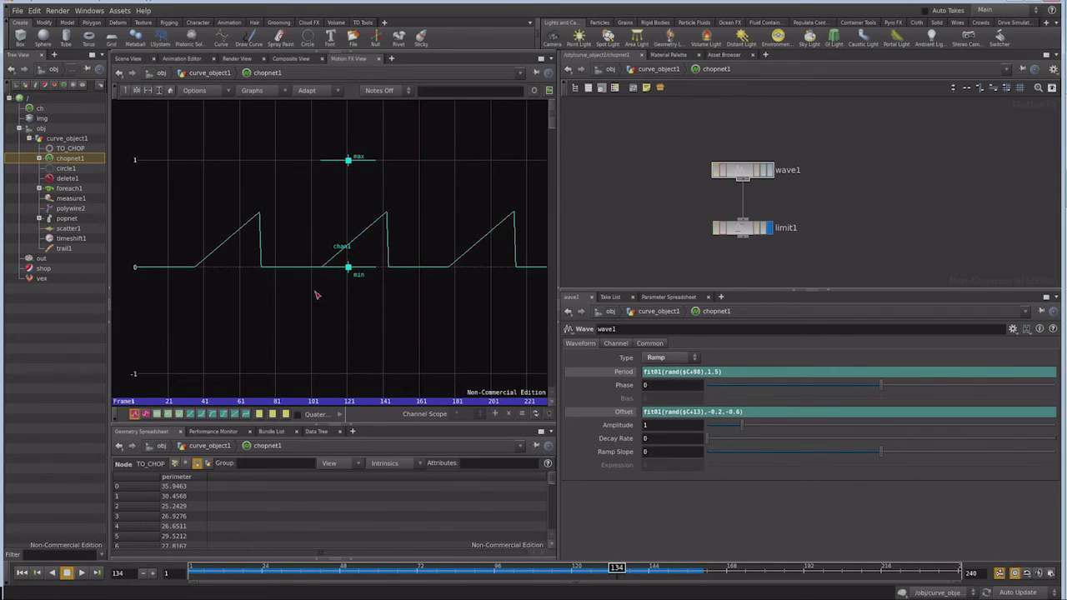
pyautogui.moveTo(551, 121); pyautogui.dragTo(552, 159)
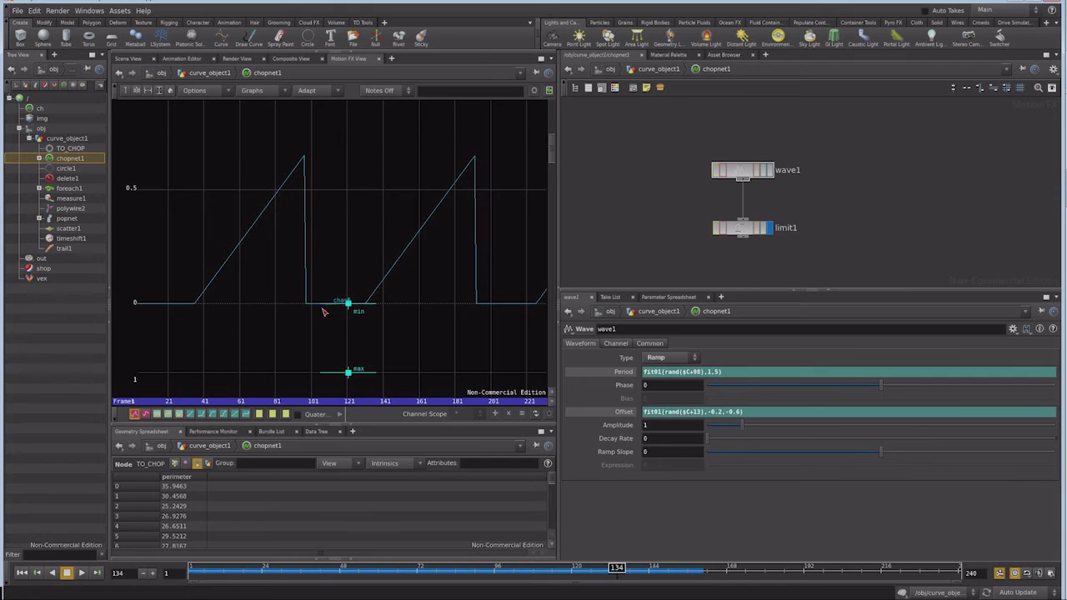
pyautogui.moveTo(553, 151)
pyautogui.mouseDown()
pyautogui.moveTo(552, 186)
pyautogui.moveTo(553, 158)
pyautogui.mouseUp()
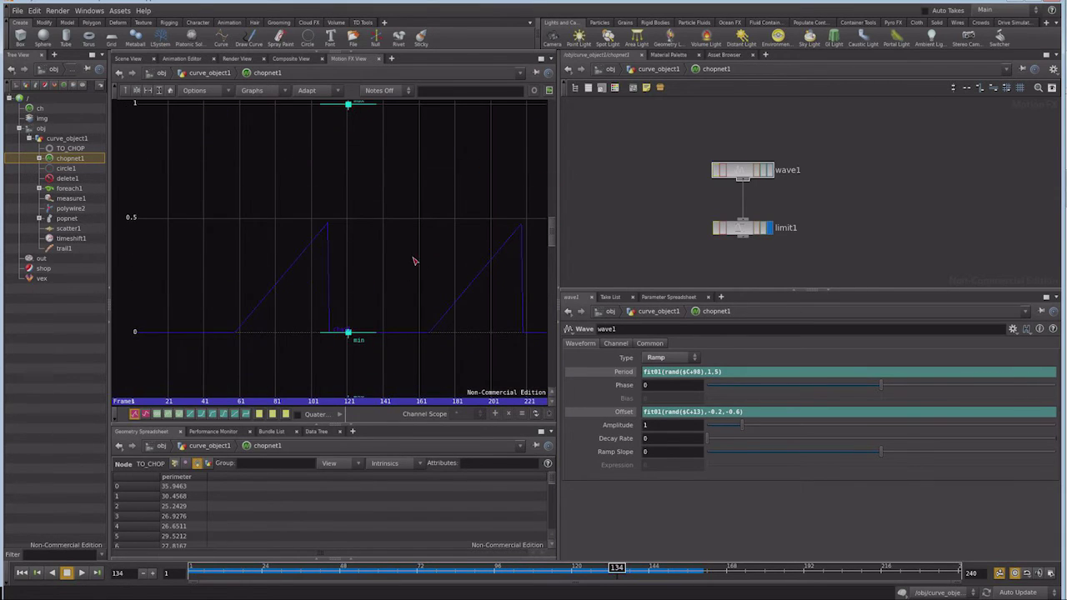
pyautogui.moveTo(550, 240); pyautogui.dragTo(552, 226)
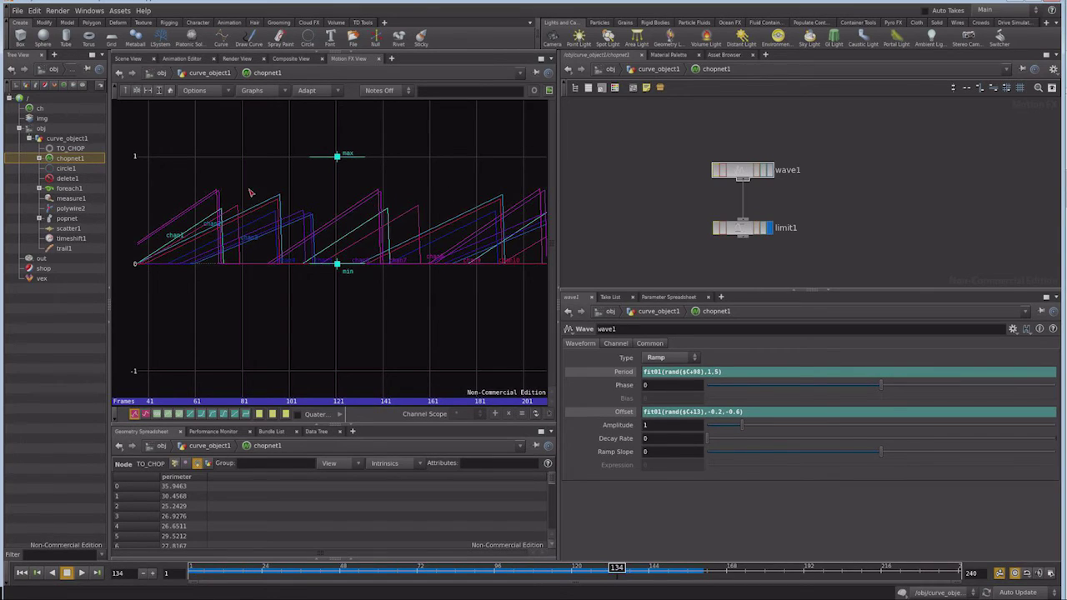
pyautogui.moveTo(701, 243); pyautogui.dragTo(652, 164, button='middle')
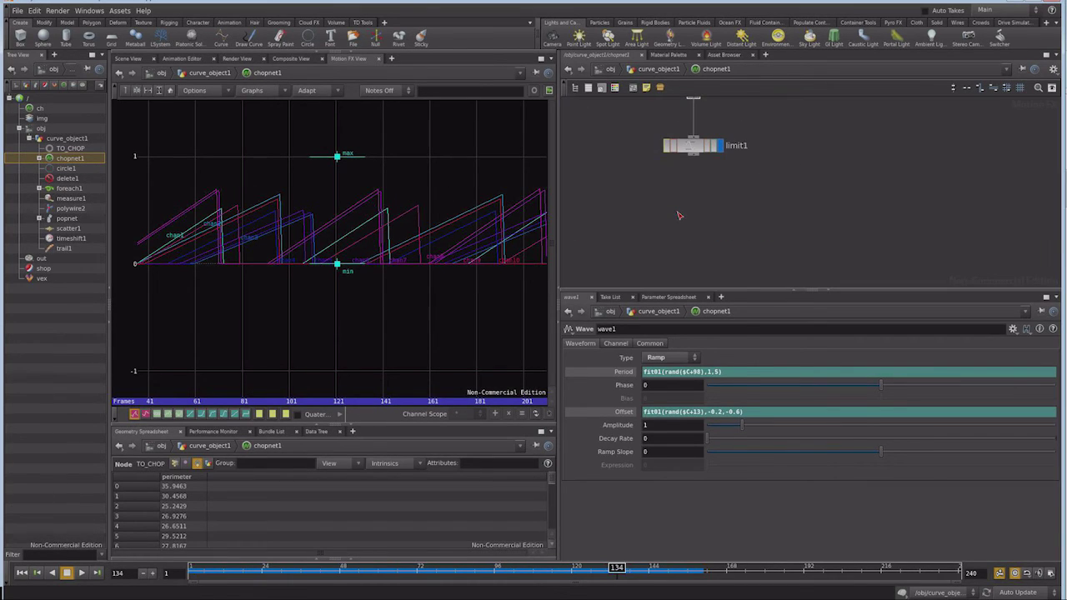
# Add a Math CHOP wired below limit1.
pyautogui.press('Tab')
pyautogui.write('math')
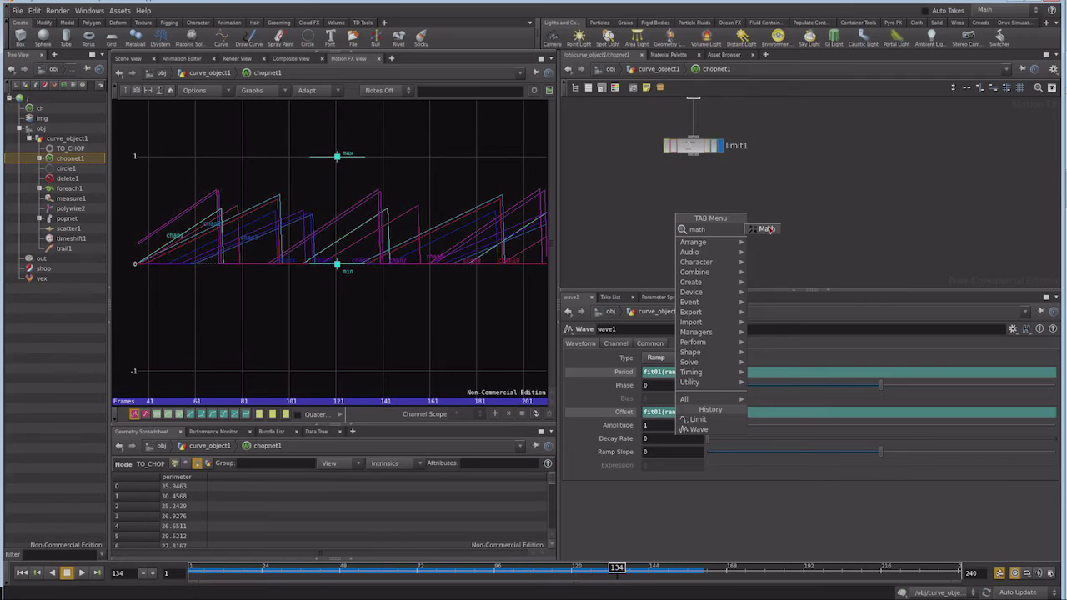
pyautogui.click(765, 228)
pyautogui.click(685, 198)
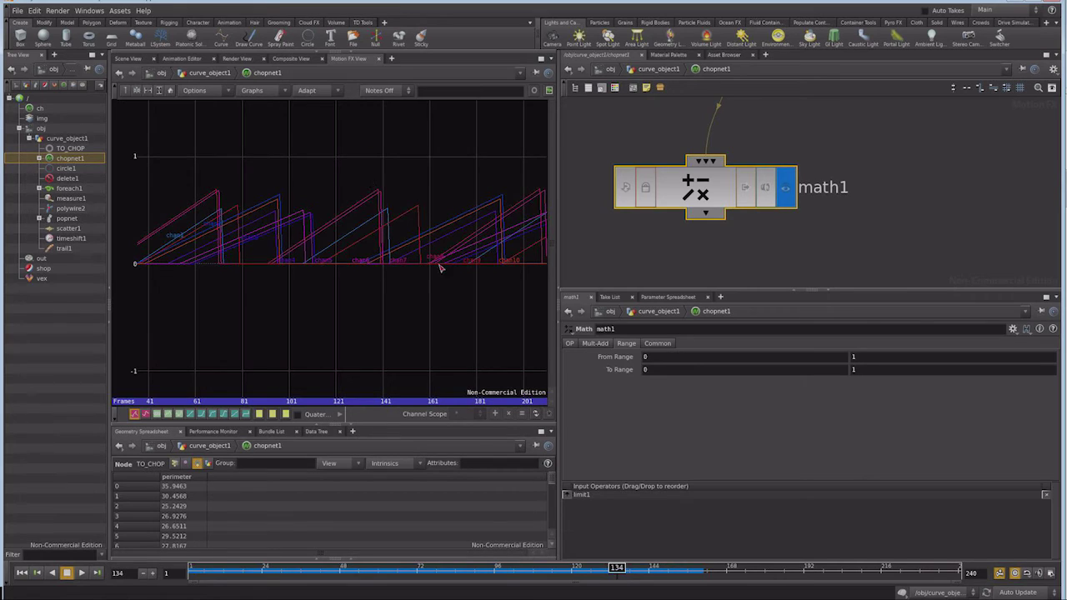
# Set math1's From Range to 0 to icmax(0,$C) and frame the recooked curves.
pyautogui.click(875, 357)
pyautogui.write('icmax')
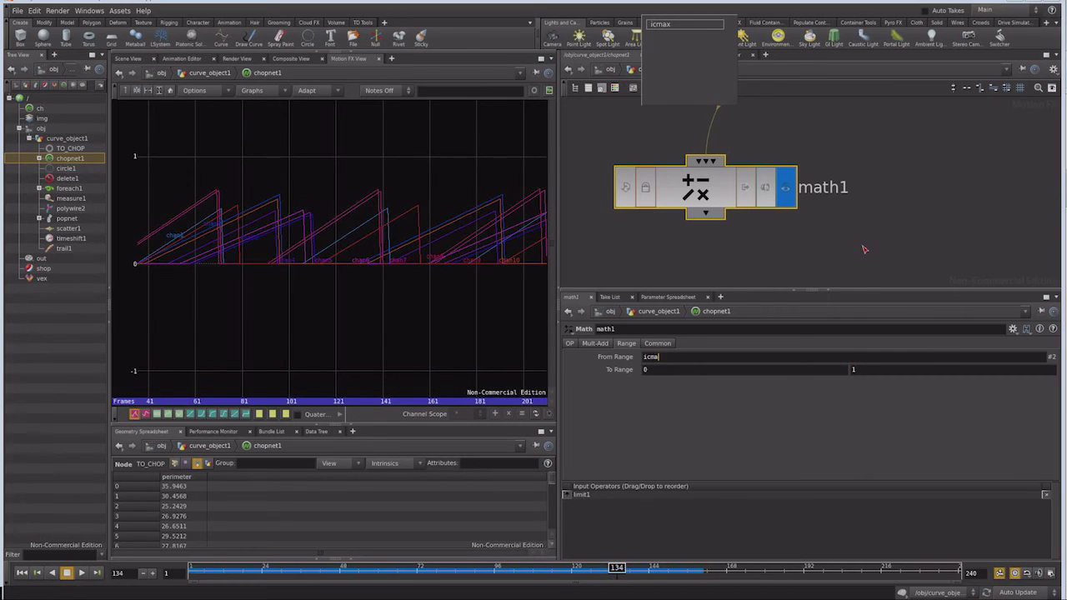
pyautogui.write('(0,')
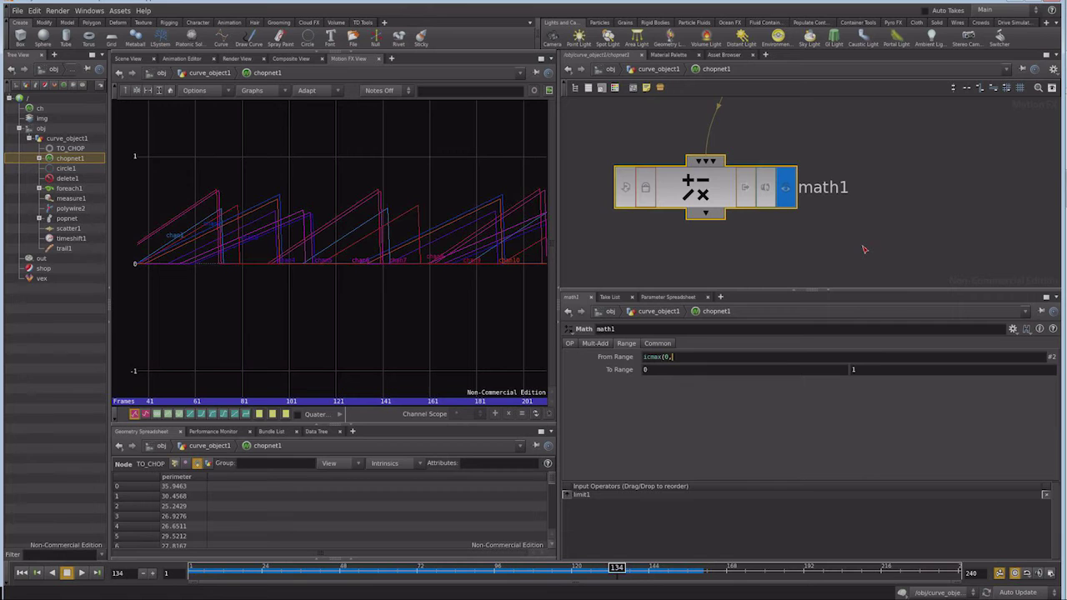
pyautogui.write('$C')
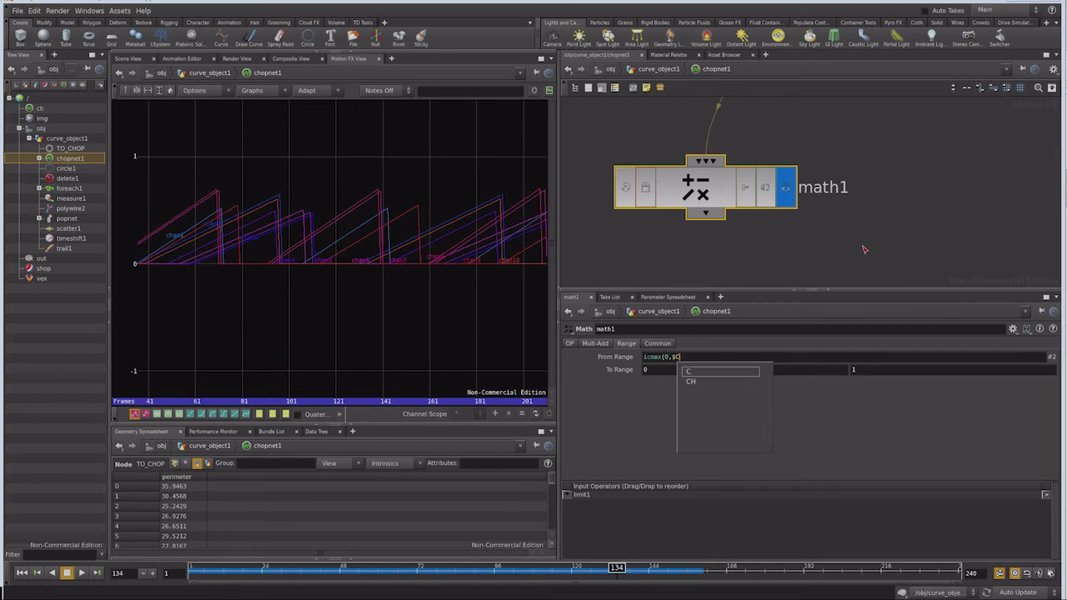
pyautogui.write(')')
pyautogui.press('Return')
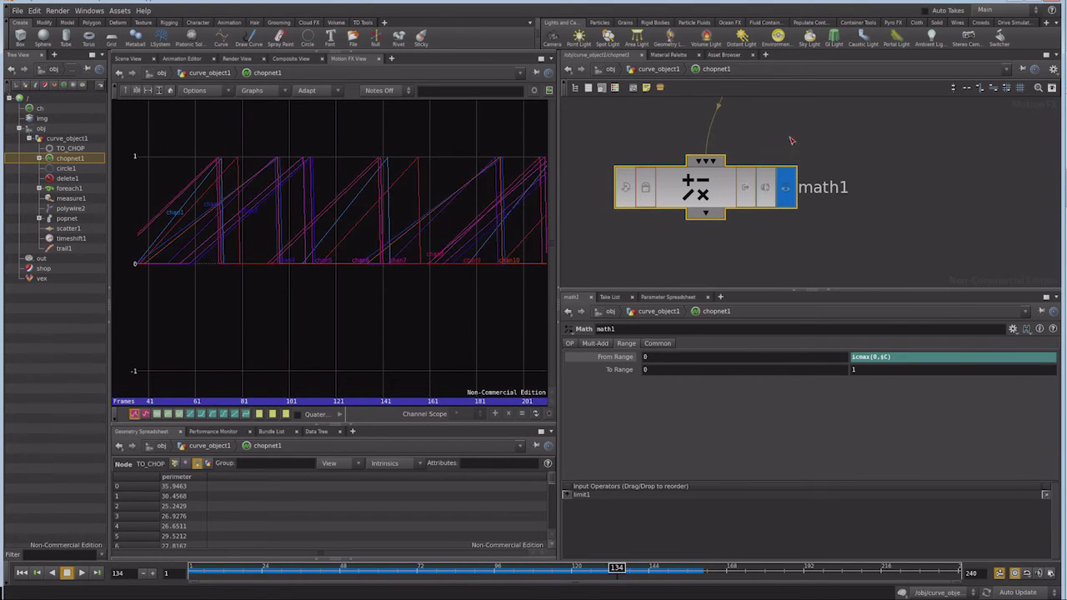
pyautogui.press('h')
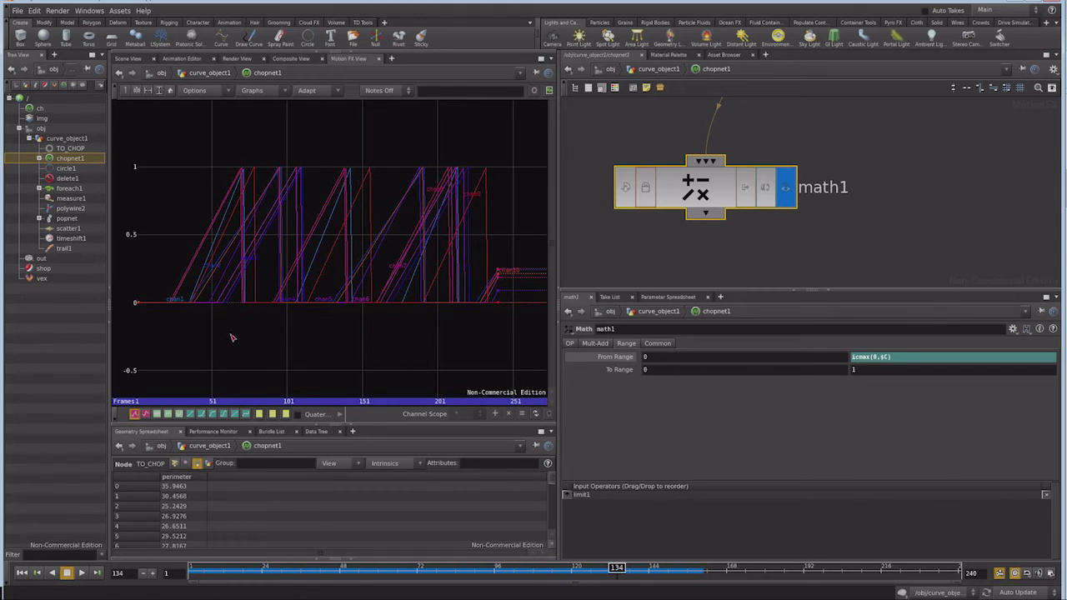
pyautogui.moveTo(357, 265); pyautogui.dragTo(364, 264, button='middle')
pyautogui.moveTo(834, 108); pyautogui.dragTo(768, 189, button='middle')
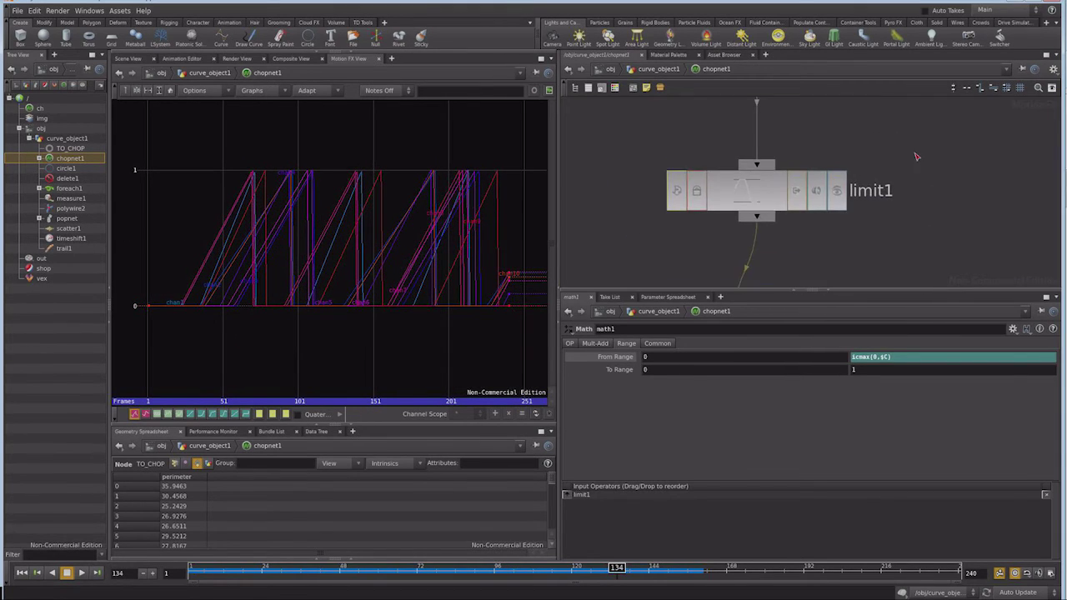
pyautogui.click(767, 188)
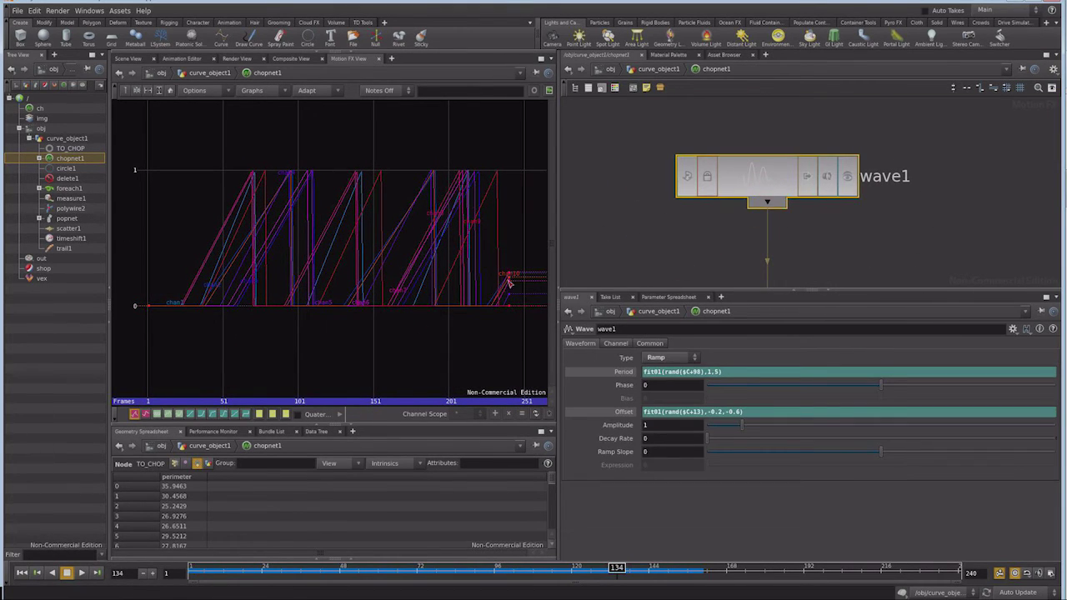
# Shift wave1's Phase to -0.195 and bring up its channel settings.
pyautogui.moveTo(881, 388); pyautogui.dragTo(842, 389)
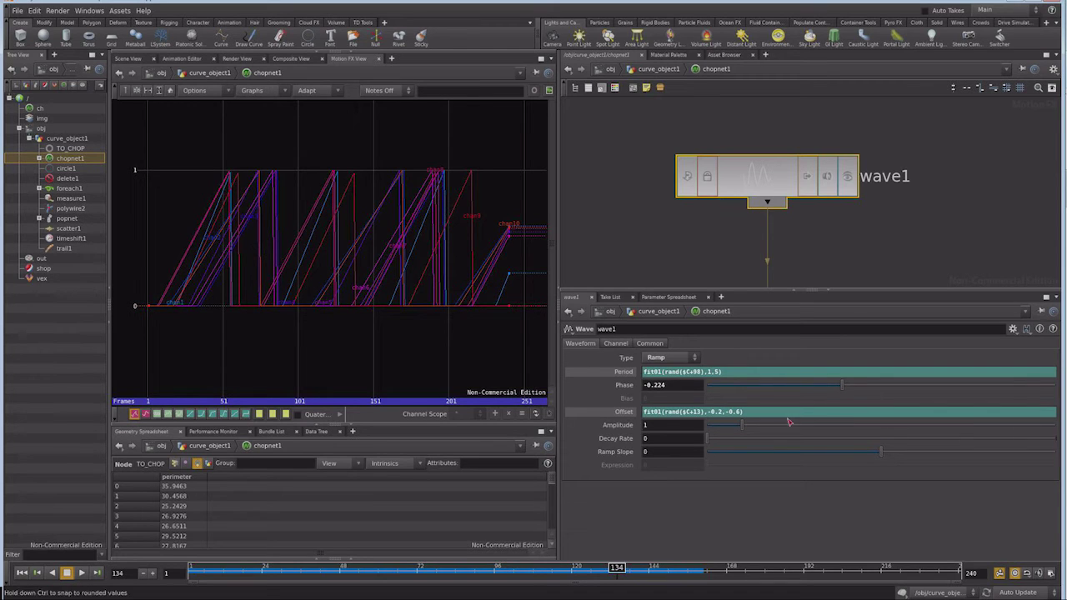
pyautogui.moveTo(843, 386); pyautogui.dragTo(847, 386)
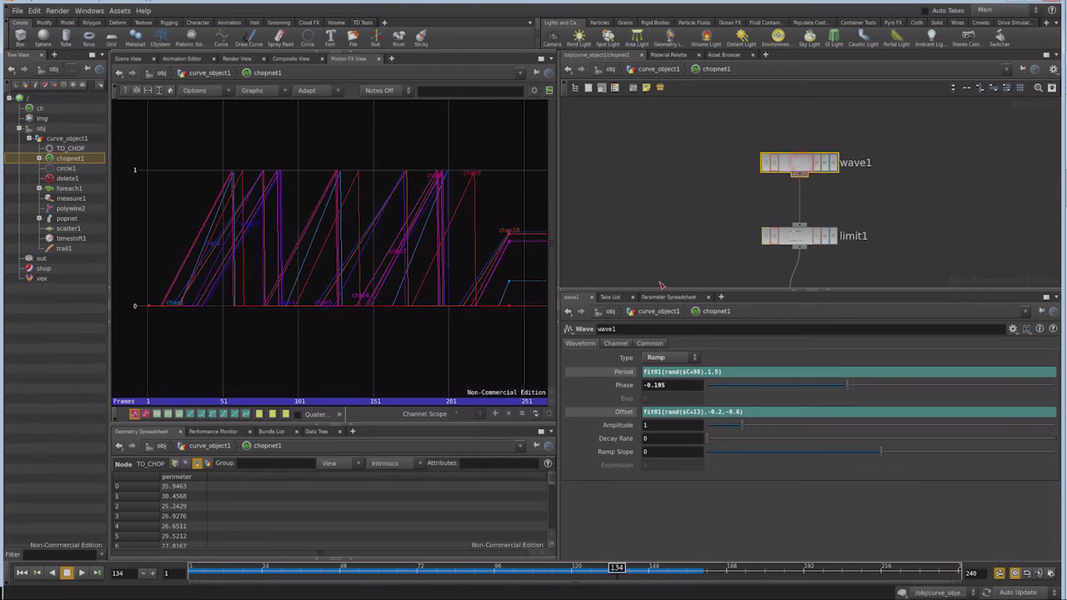
pyautogui.click(616, 344)
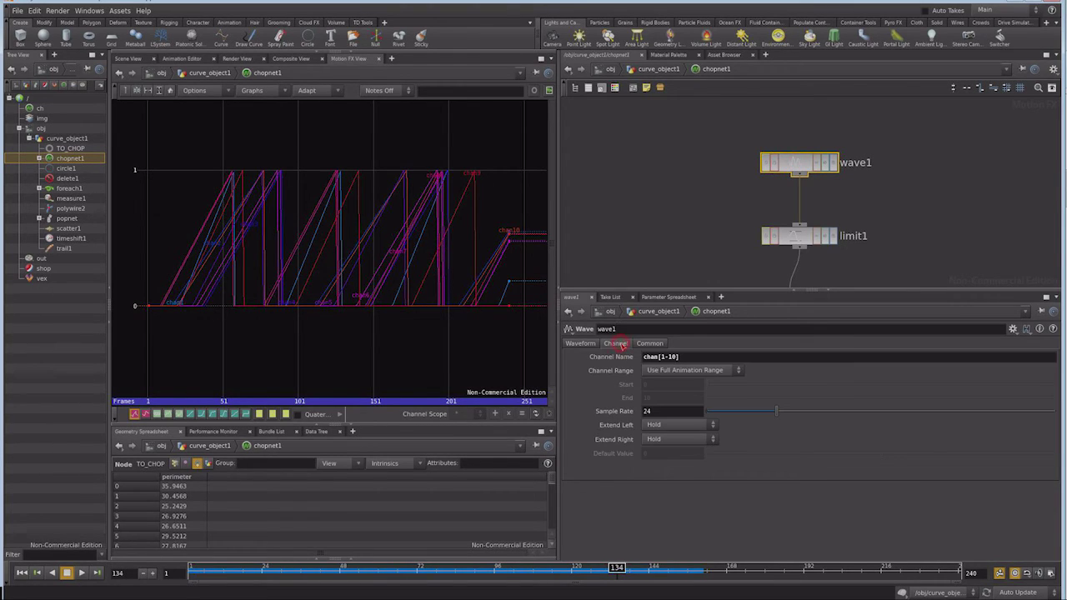
# Change wave1's Channel Name to chan[1-`nprims("../../TO_CHOP")`].
pyautogui.doubleClick(670, 356)
pyautogui.write('(')
pyautogui.write('TO_')
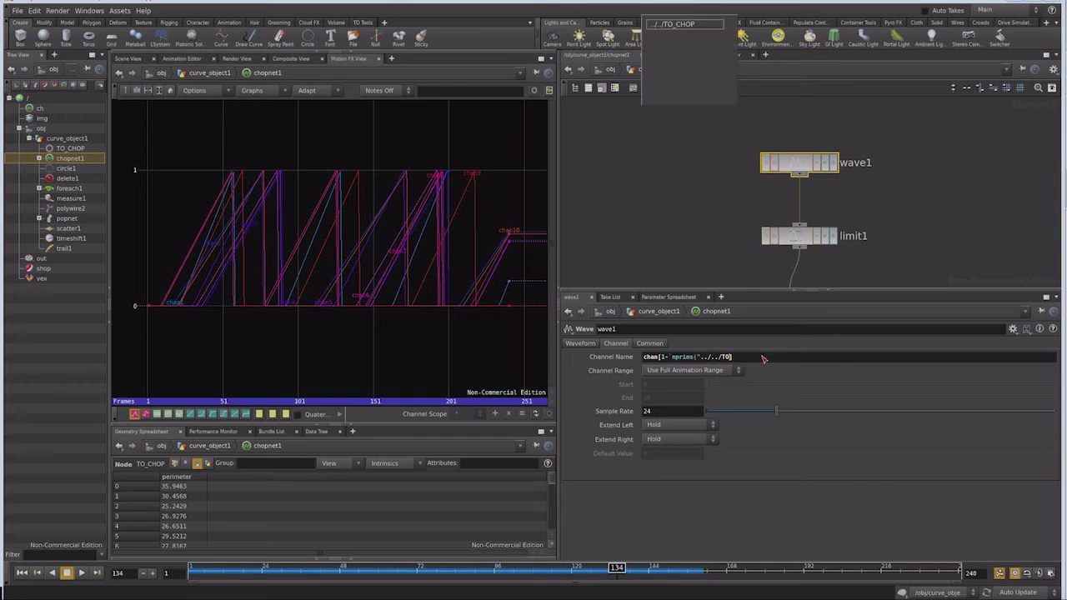
pyautogui.write('CHOP')
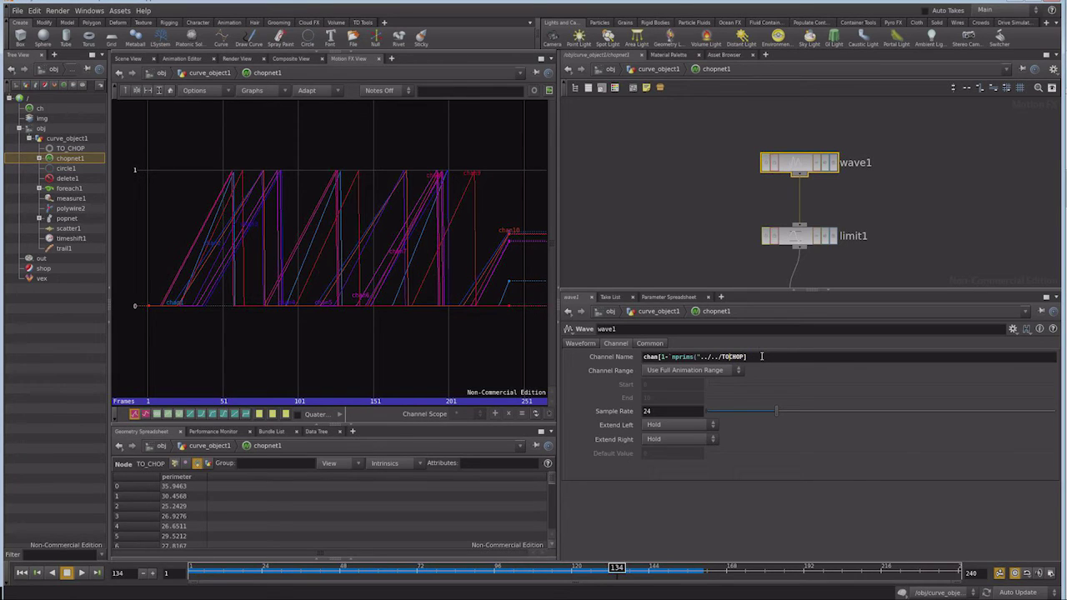
pyautogui.write('")`]')
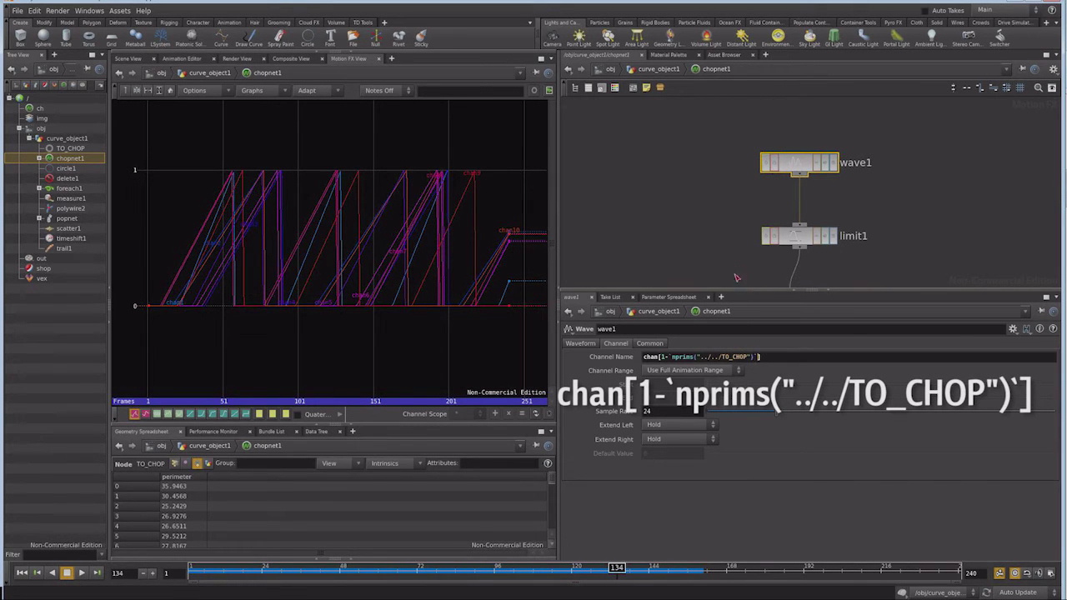
pyautogui.click(735, 261)
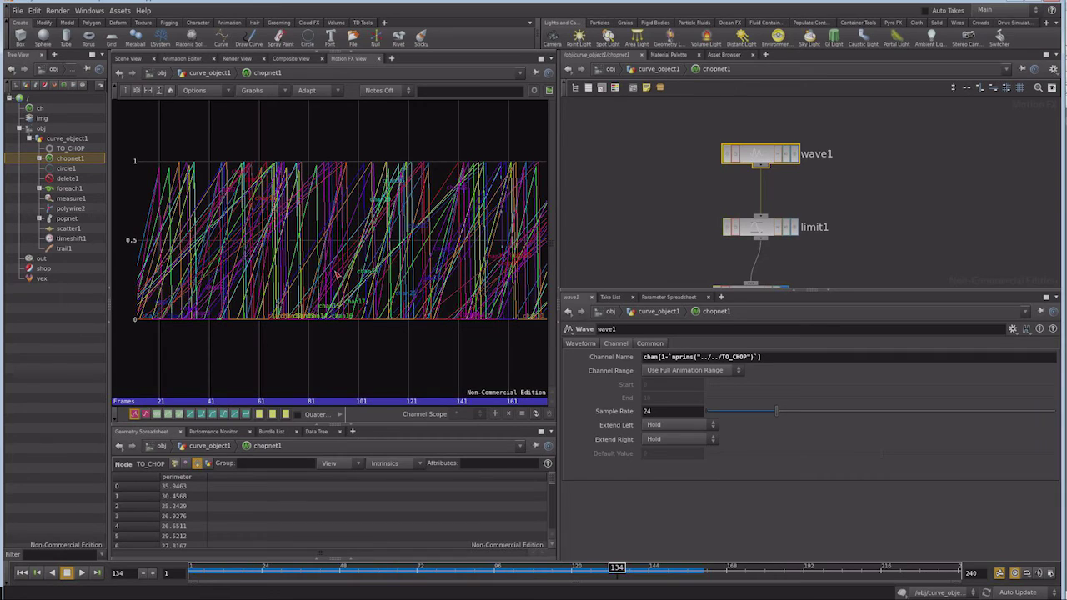
# Check the channel counts of wave1 and TO_CHOP and fit the channel graph.
pyautogui.middleClick(757, 156)
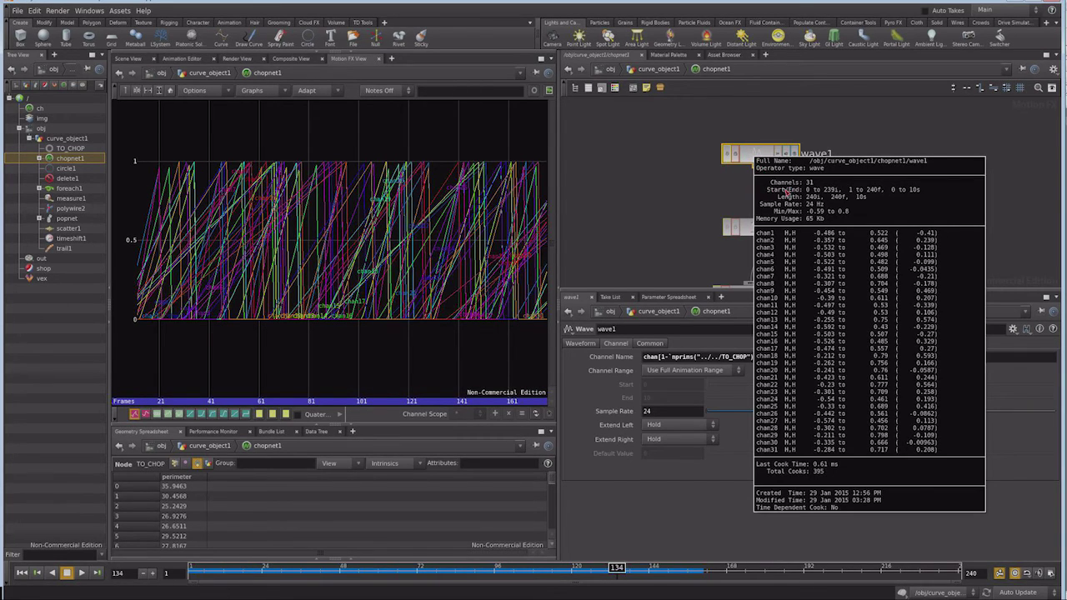
pyautogui.click(689, 185)
pyautogui.click(657, 70)
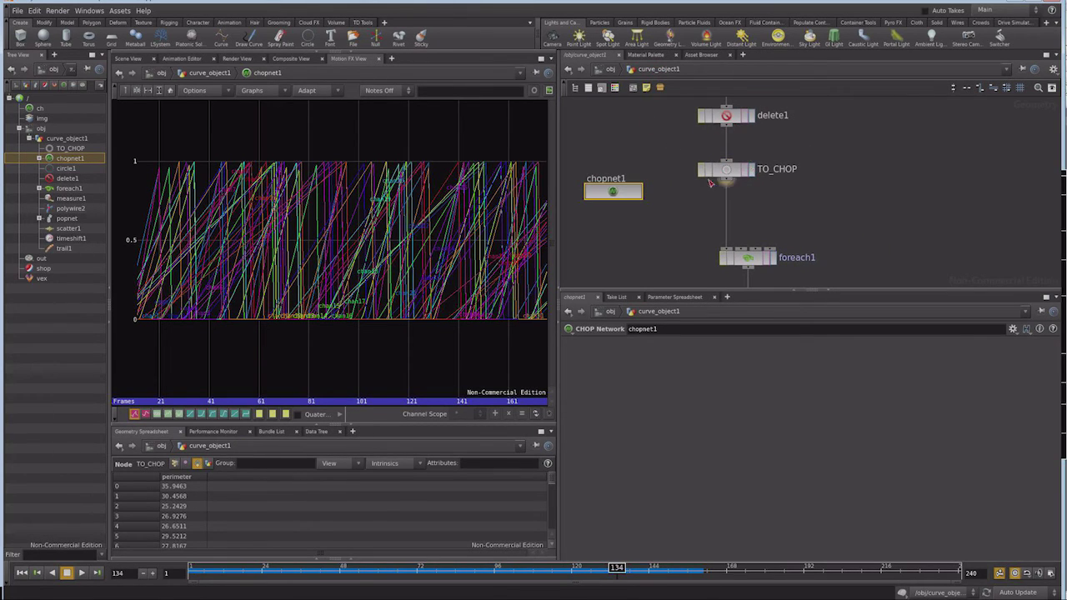
pyautogui.middleClick(729, 172)
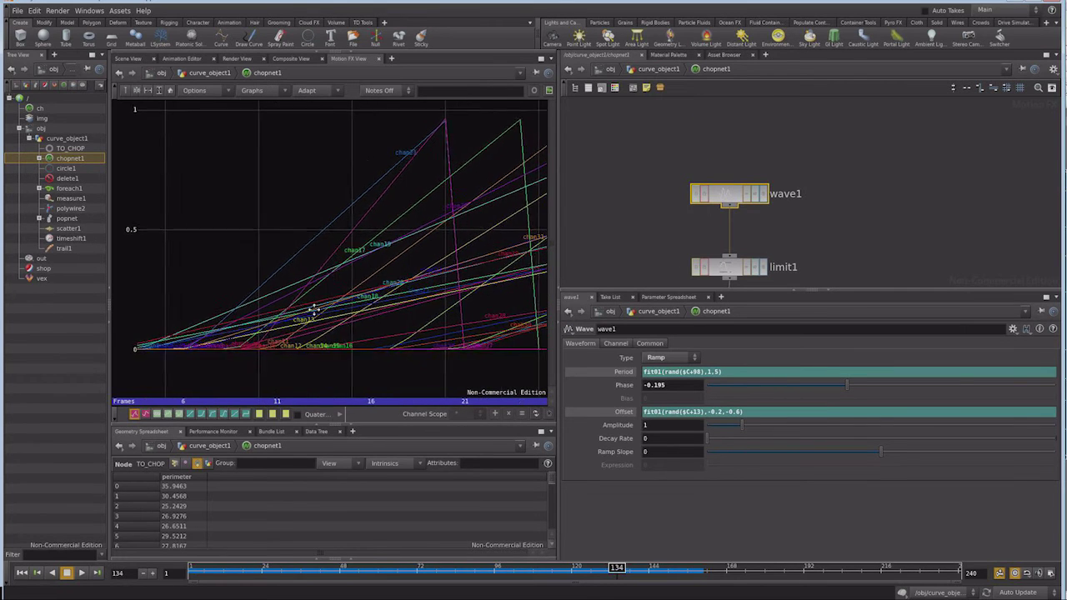
pyautogui.moveTo(312, 310); pyautogui.dragTo(205, 358, button='middle')
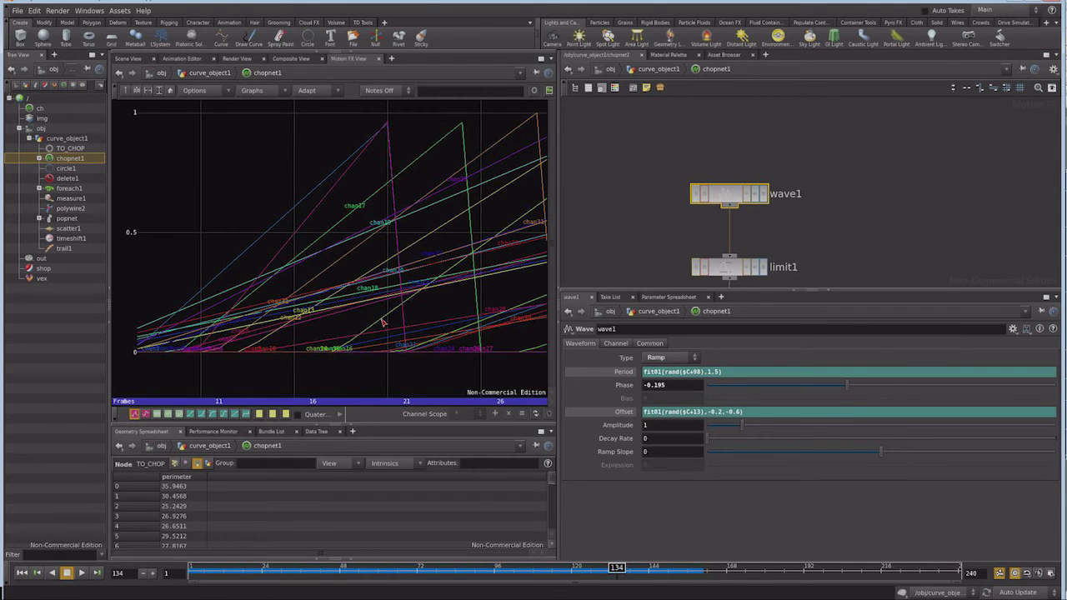
pyautogui.press('h')
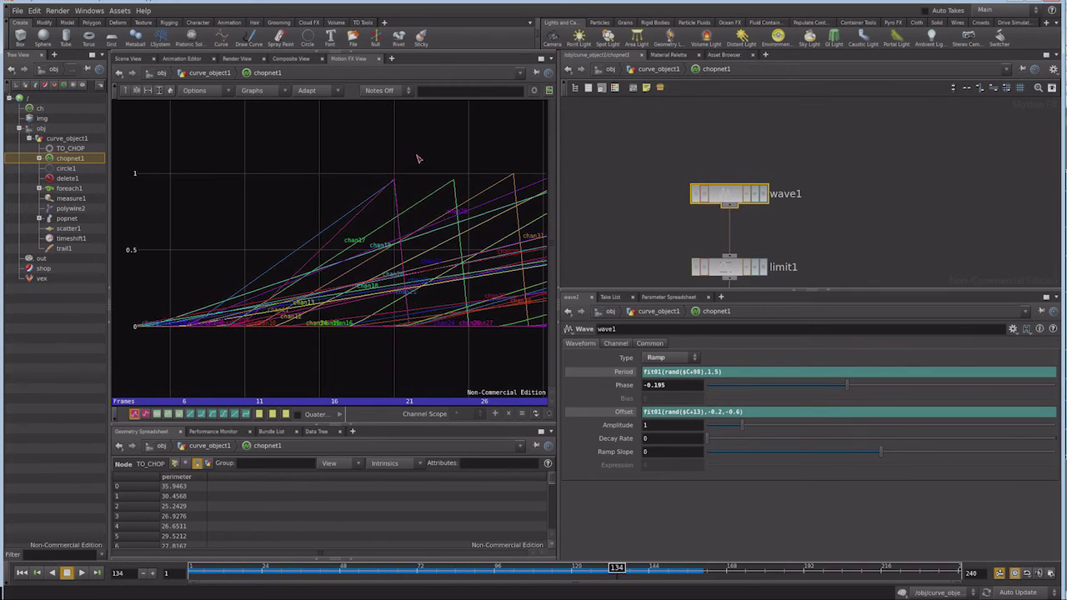
# Raise the minimum of wave1's Period range and zoom the graph to frames 11–101.
pyautogui.click(623, 374)
pyautogui.click(707, 372)
pyautogui.write('3')
pyautogui.press('Return')
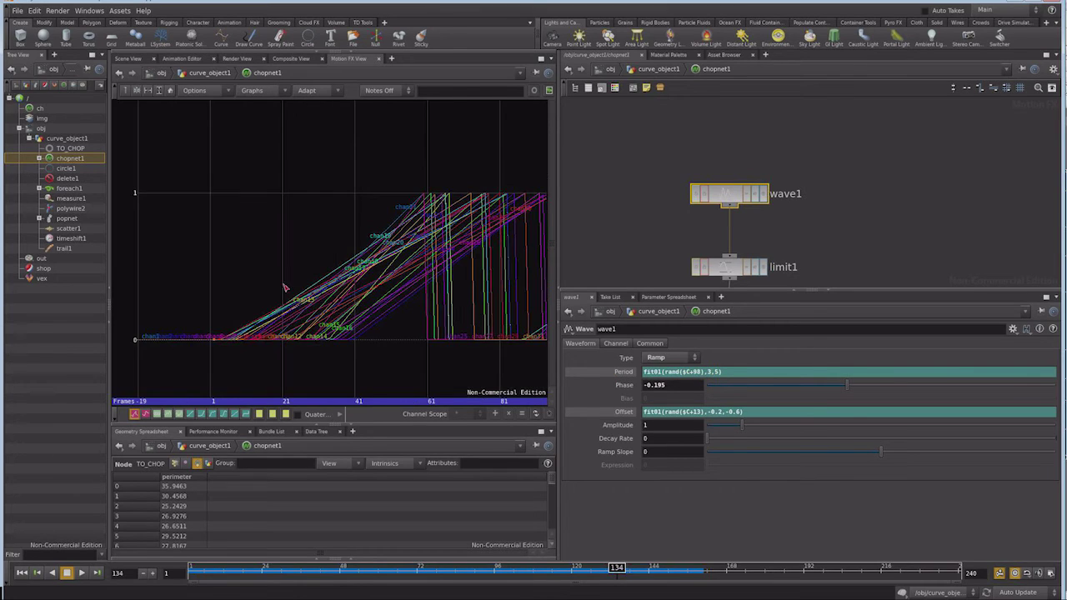
pyautogui.scroll(-5, 413, 311)
pyautogui.scroll(2, 412, 311)
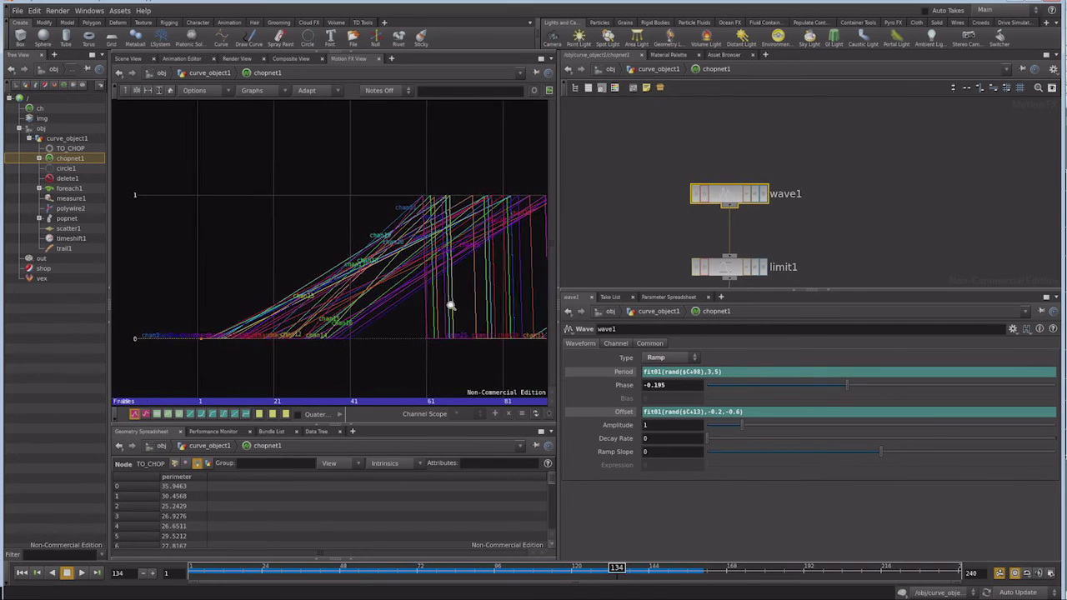
pyautogui.scroll(2, 464, 305)
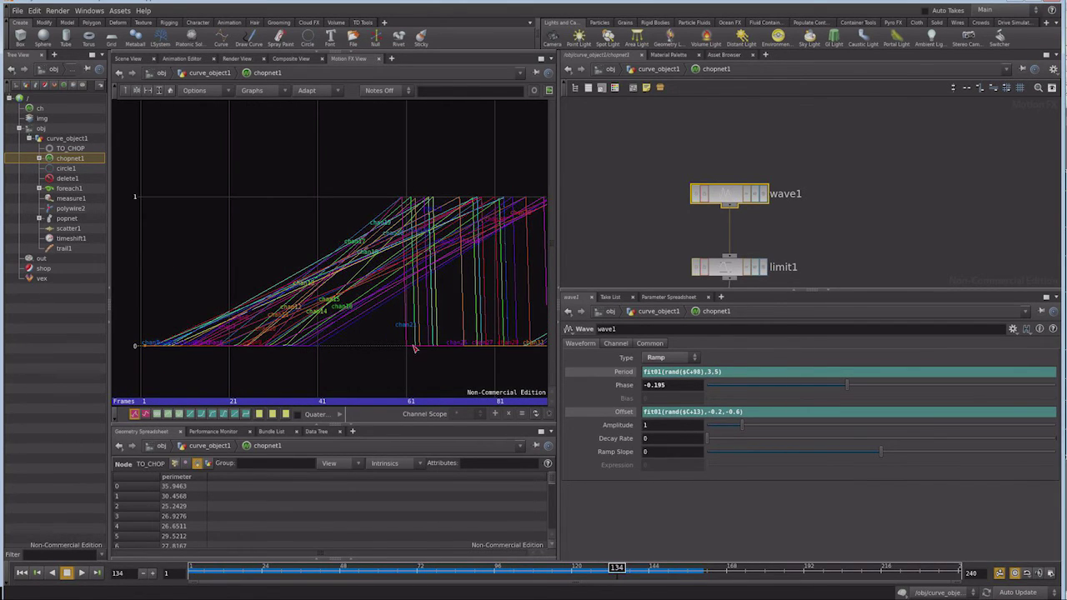
pyautogui.moveTo(424, 333); pyautogui.dragTo(372, 344, button='middle')
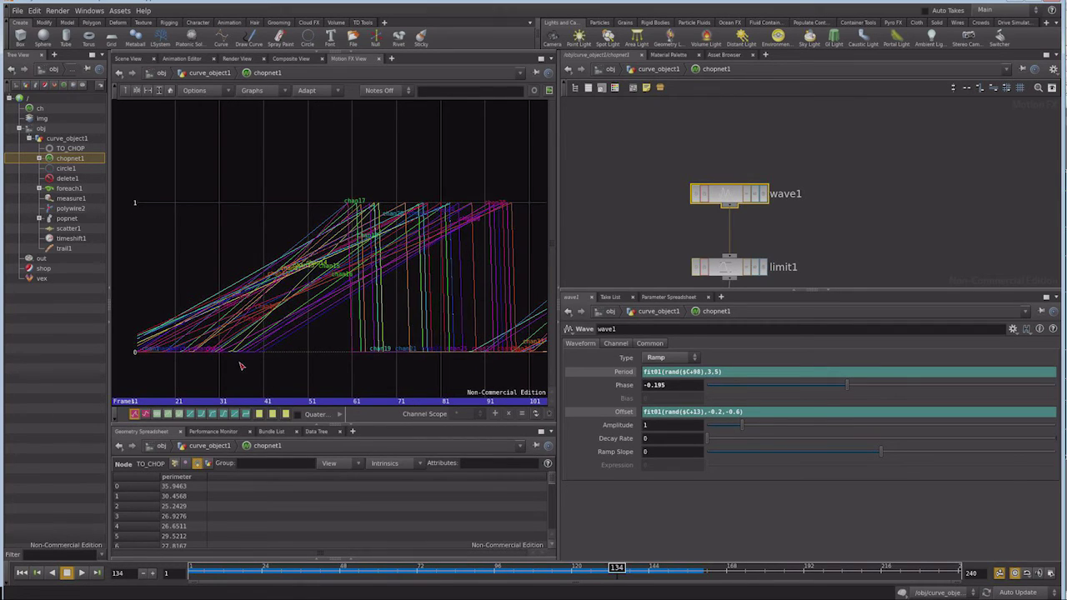
pyautogui.scroll(-2, 240, 365)
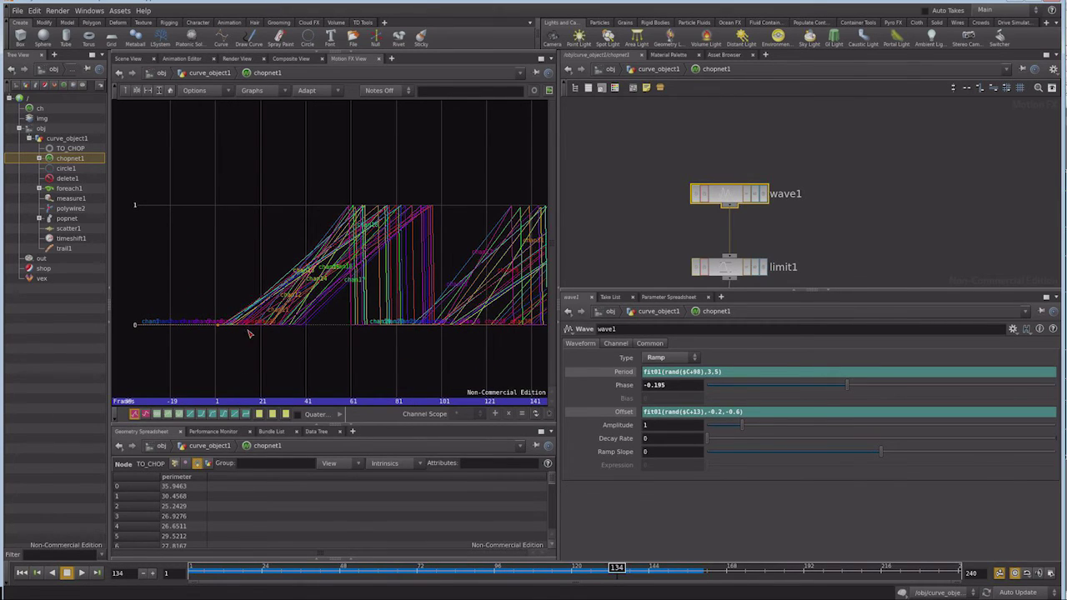
pyautogui.scroll(1, 349, 325)
pyautogui.scroll(2, 382, 320)
pyautogui.scroll(1, 433, 331)
pyautogui.scroll(2, 400, 275)
pyautogui.scroll(1, 371, 216)
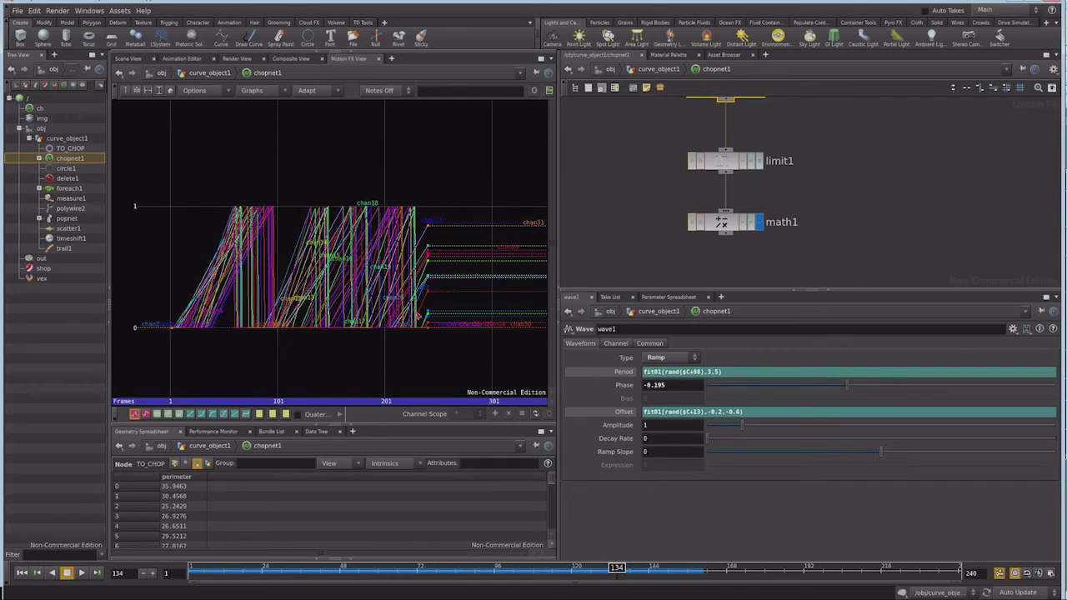
pyautogui.moveTo(678, 269); pyautogui.dragTo(646, 234, button='middle')
# Add a Null named OUT after math1.
pyautogui.press('Tab')
pyautogui.write('nu')
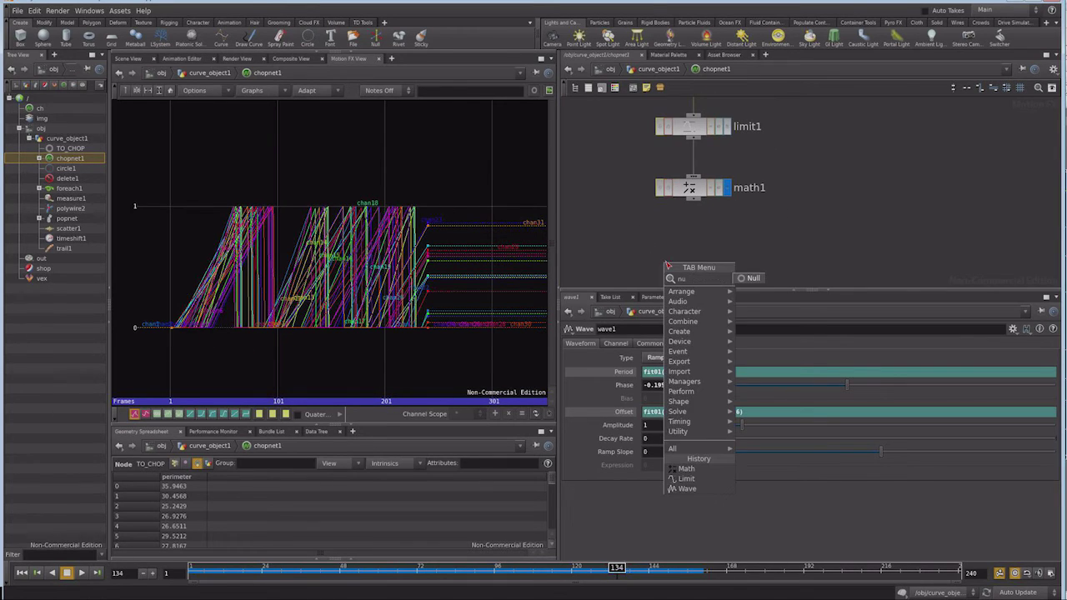
pyautogui.click(751, 278)
pyautogui.click(691, 252)
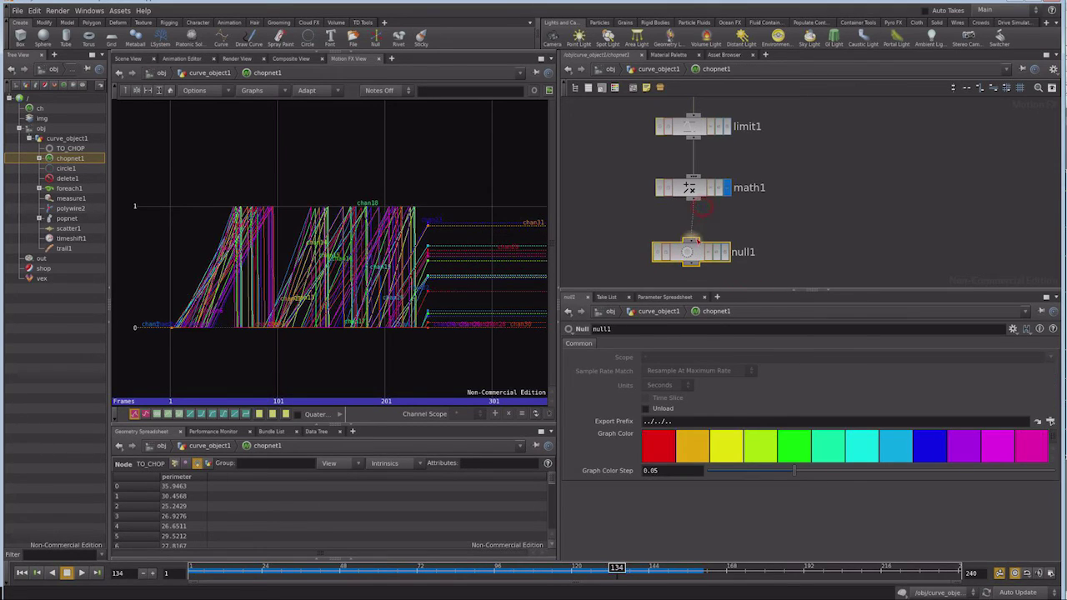
pyautogui.doubleClick(742, 251)
pyautogui.write('O')
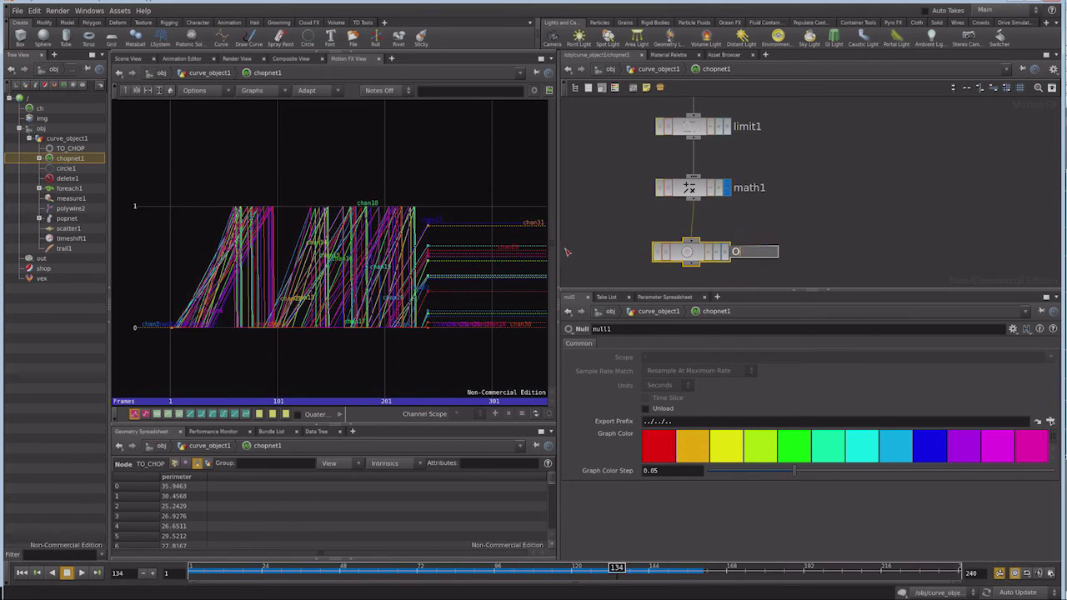
pyautogui.press('Return')
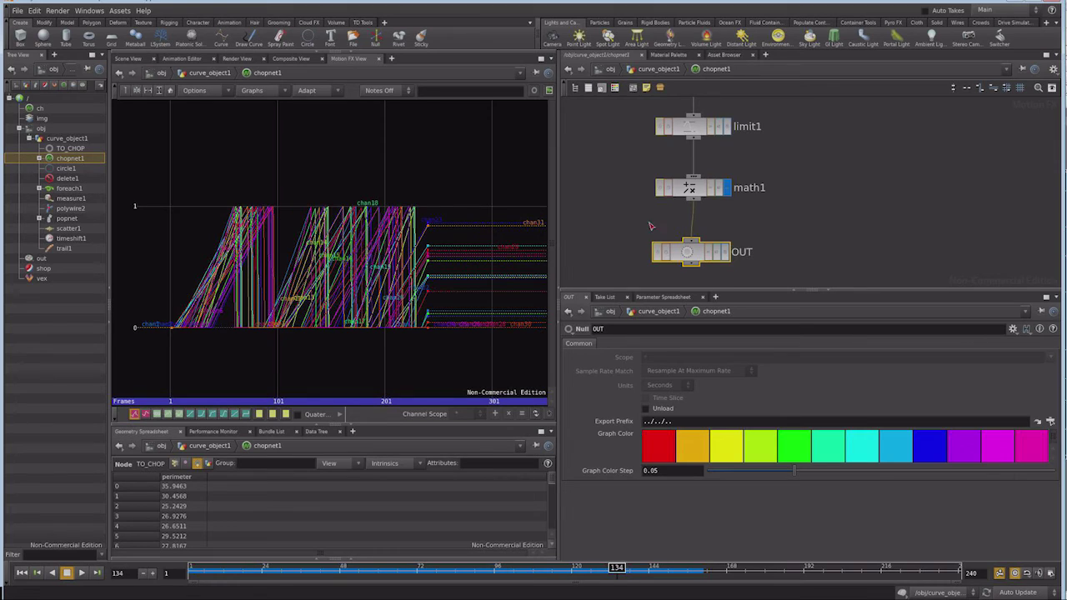
# Move chopnet1 beside foreach1 and dive into foreach1 to reach carve1.
pyautogui.click(654, 71)
pyautogui.click(670, 71)
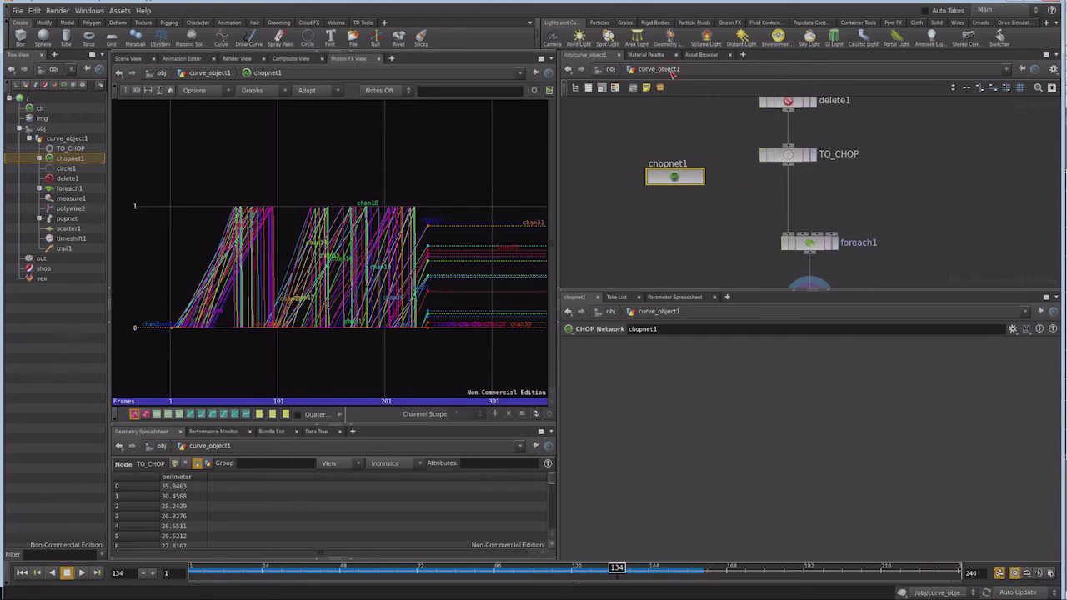
pyautogui.moveTo(736, 245)
pyautogui.mouseDown(button='middle')
pyautogui.moveTo(707, 202)
pyautogui.moveTo(742, 230)
pyautogui.mouseUp(button='middle')
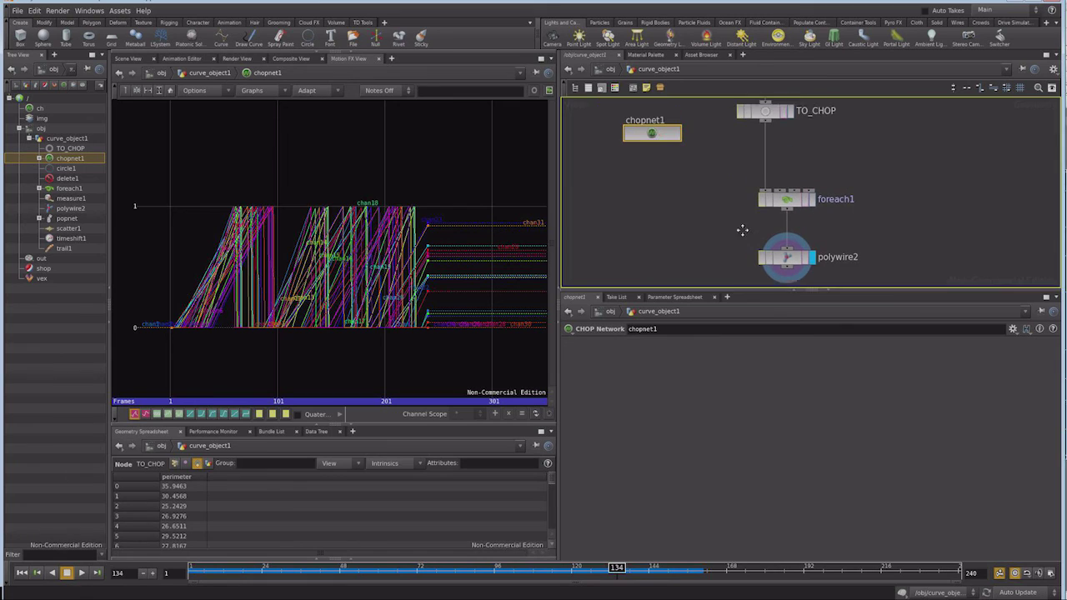
pyautogui.moveTo(652, 133); pyautogui.dragTo(702, 195)
pyautogui.moveTo(741, 239); pyautogui.dragTo(658, 221, button='middle')
pyautogui.click(702, 181)
pyautogui.doubleClick(702, 182)
pyautogui.moveTo(893, 209); pyautogui.dragTo(888, 203, button='middle')
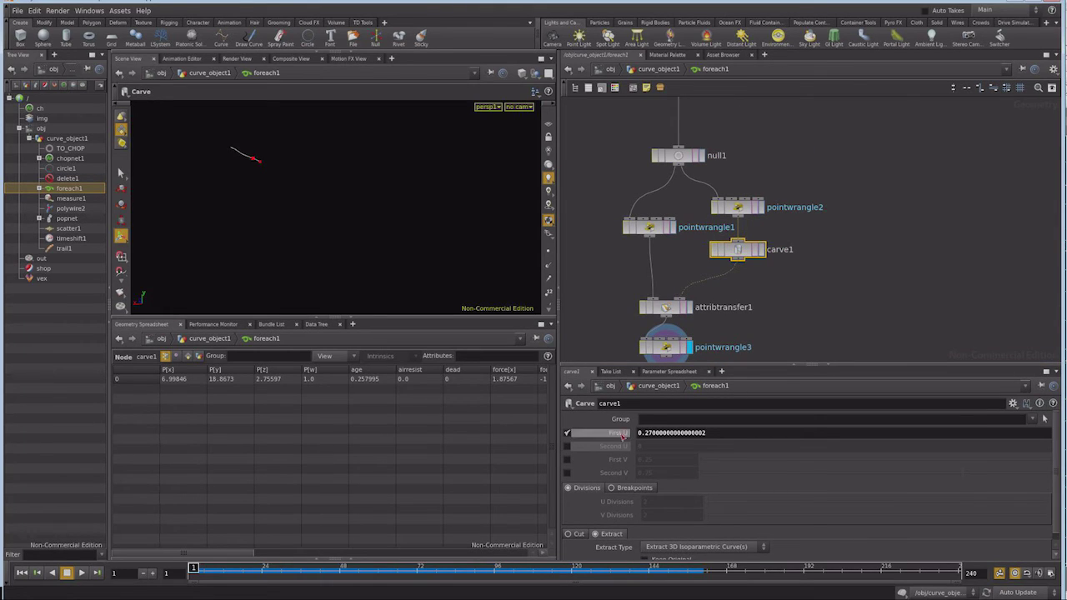
# Replace carve1's First U with a chopcf("../../chopnet1/OUT", …) expression.
pyautogui.keyDown('alt'); pyautogui.click(726, 432); pyautogui.keyUp('alt')
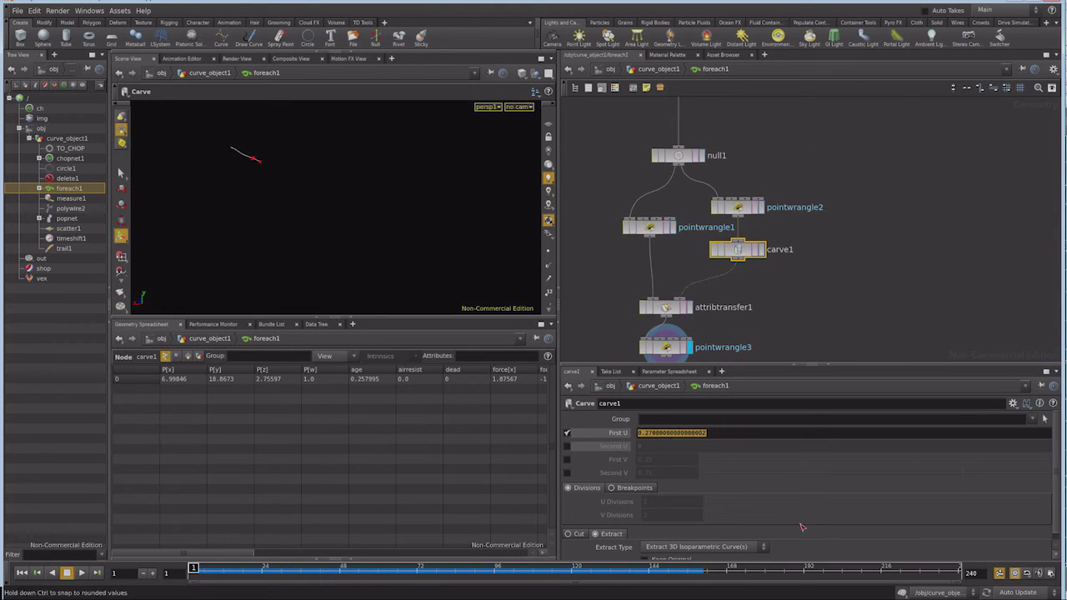
pyautogui.press('BackSpace')
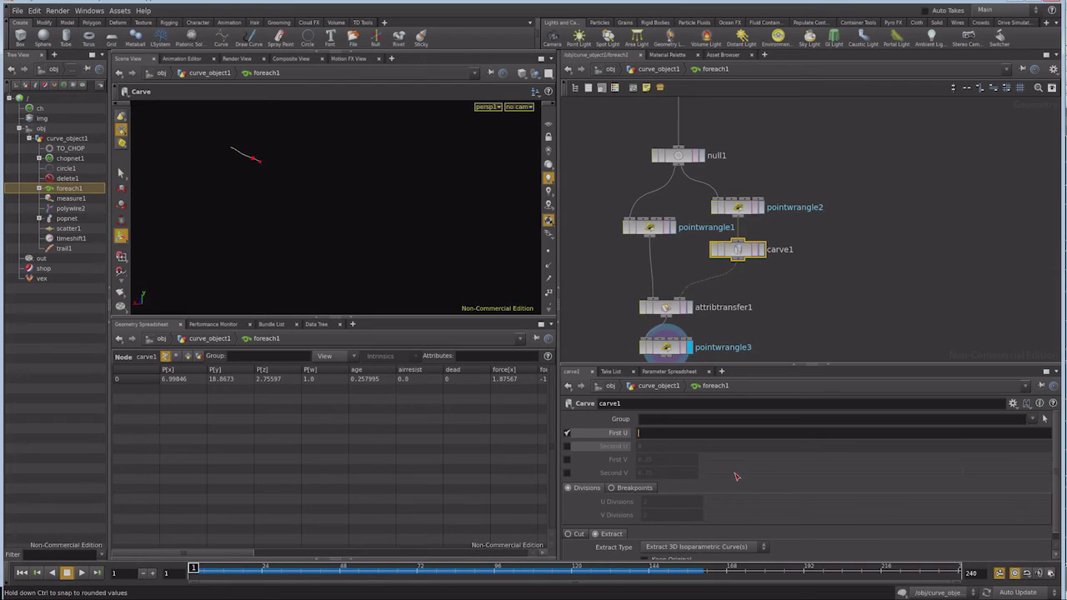
pyautogui.write('chopc')
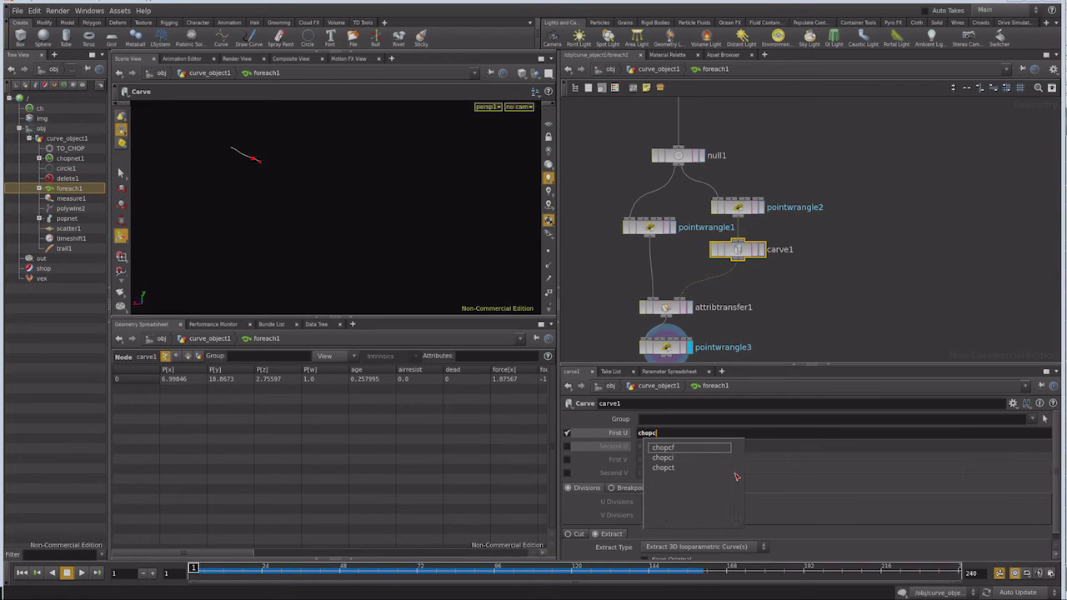
pyautogui.press('Return')
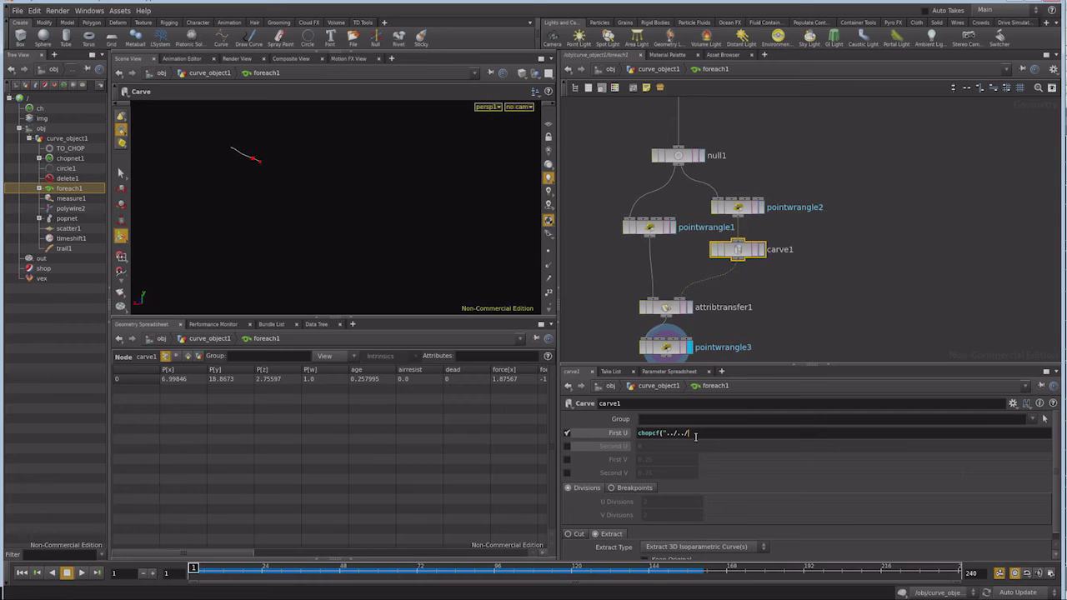
pyautogui.write('chopnet1/')
pyautogui.write('OUT"')
pyautogui.write(',')
pyautogui.press('Return')
pyautogui.moveTo(826, 177); pyautogui.dragTo(844, 269, button='middle')
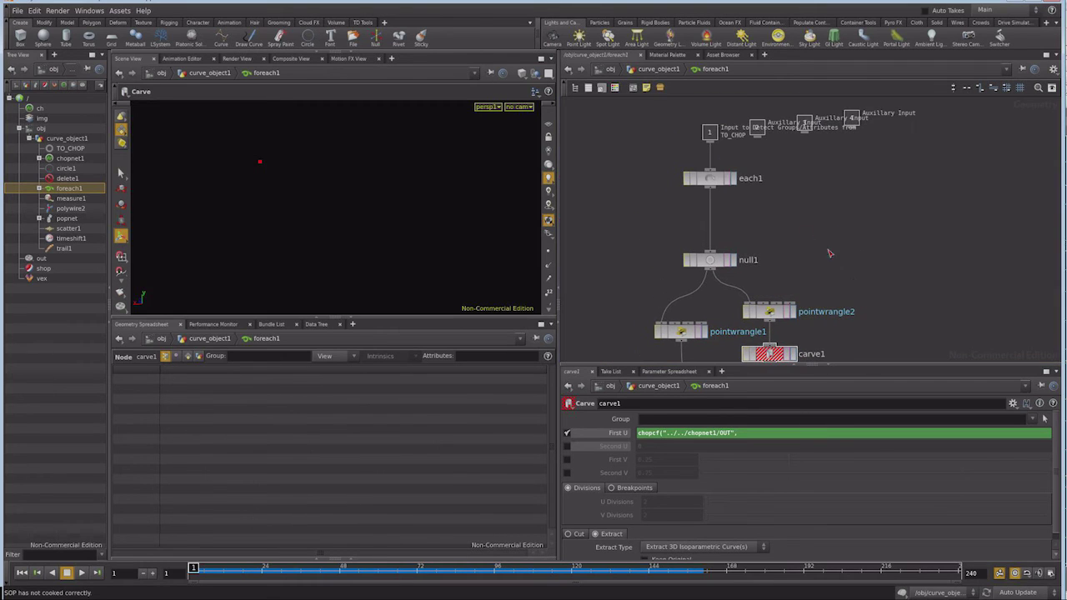
pyautogui.click(714, 186)
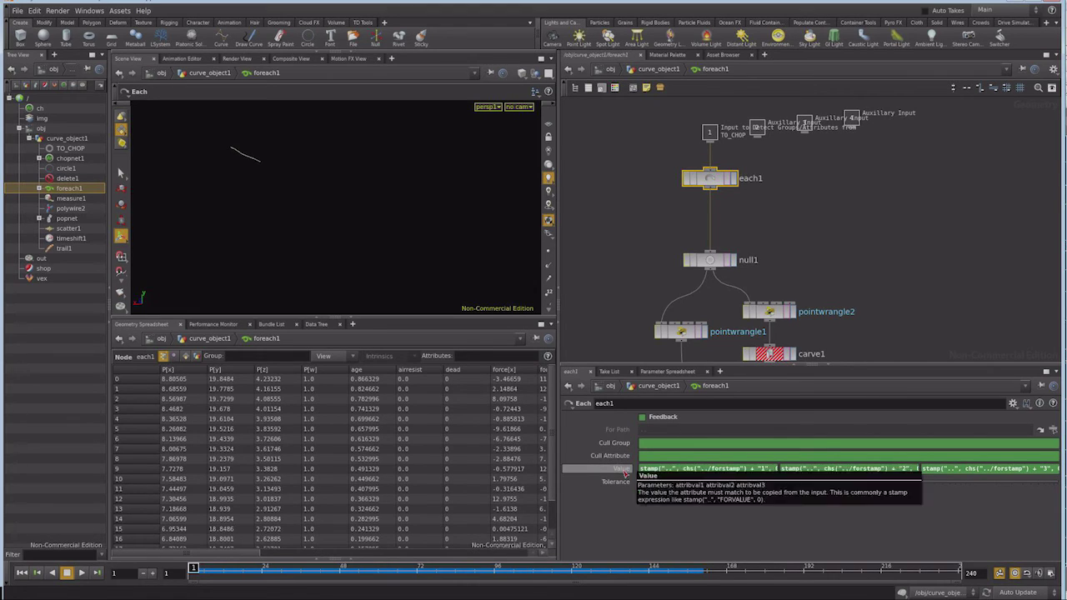
# Copy a reference to each1's Value and turn off carve1's Second U cut.
pyautogui.rightClick(757, 472)
pyautogui.click(752, 481)
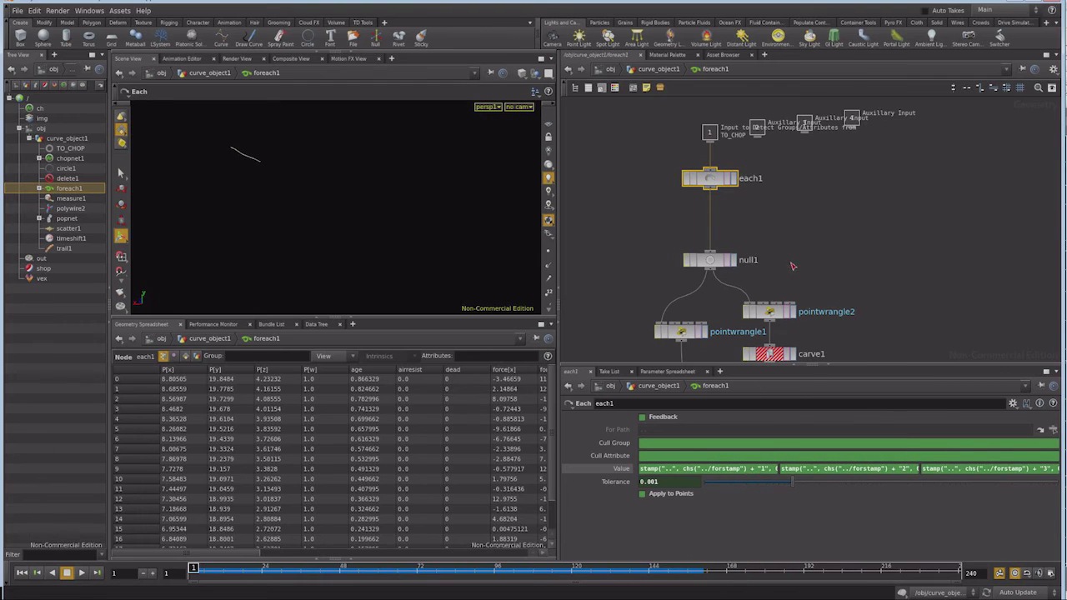
pyautogui.moveTo(792, 265); pyautogui.dragTo(750, 189, button='middle')
pyautogui.click(726, 276)
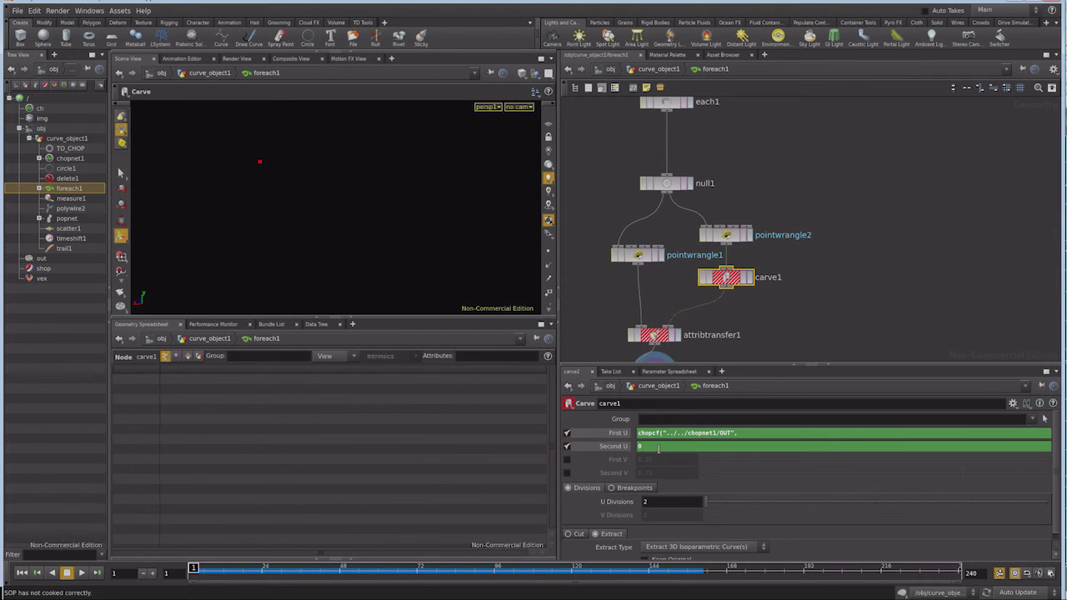
pyautogui.rightClick(659, 449)
pyautogui.click(700, 533)
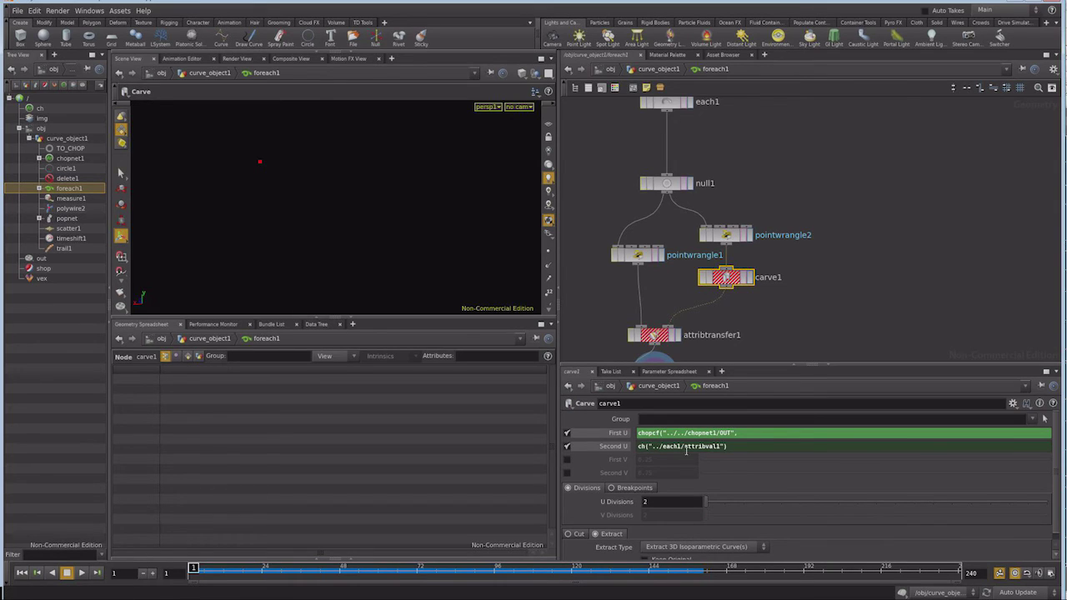
pyautogui.click(751, 449)
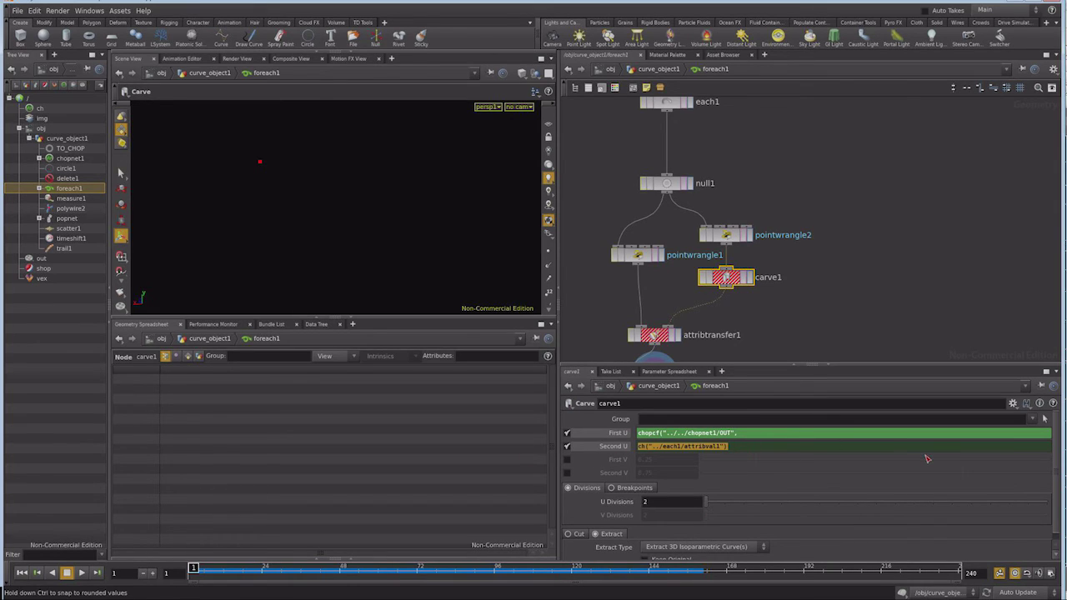
pyautogui.press('BackSpace')
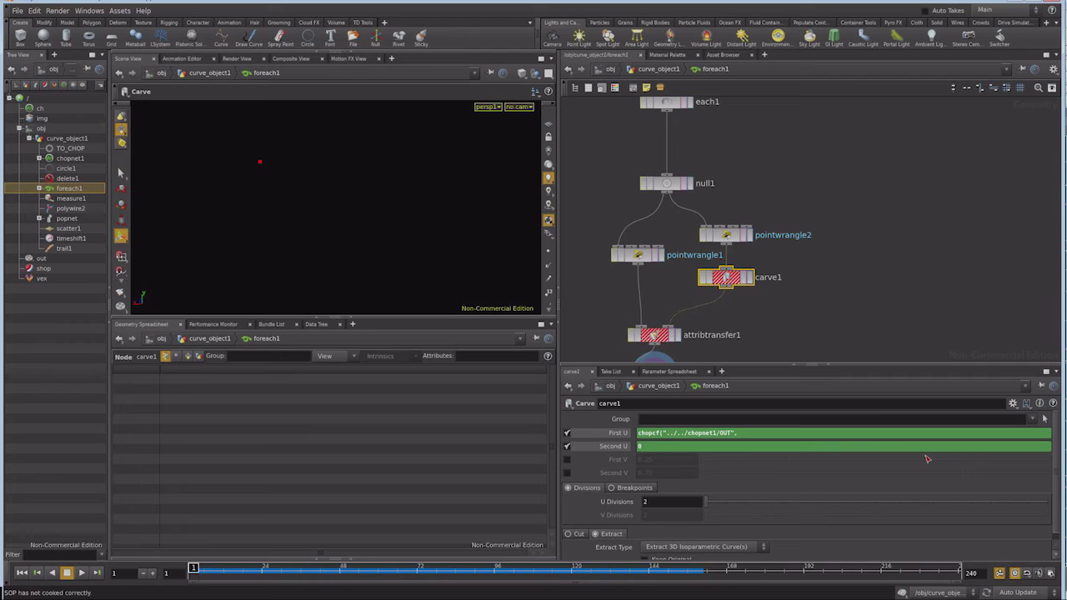
pyautogui.click(566, 447)
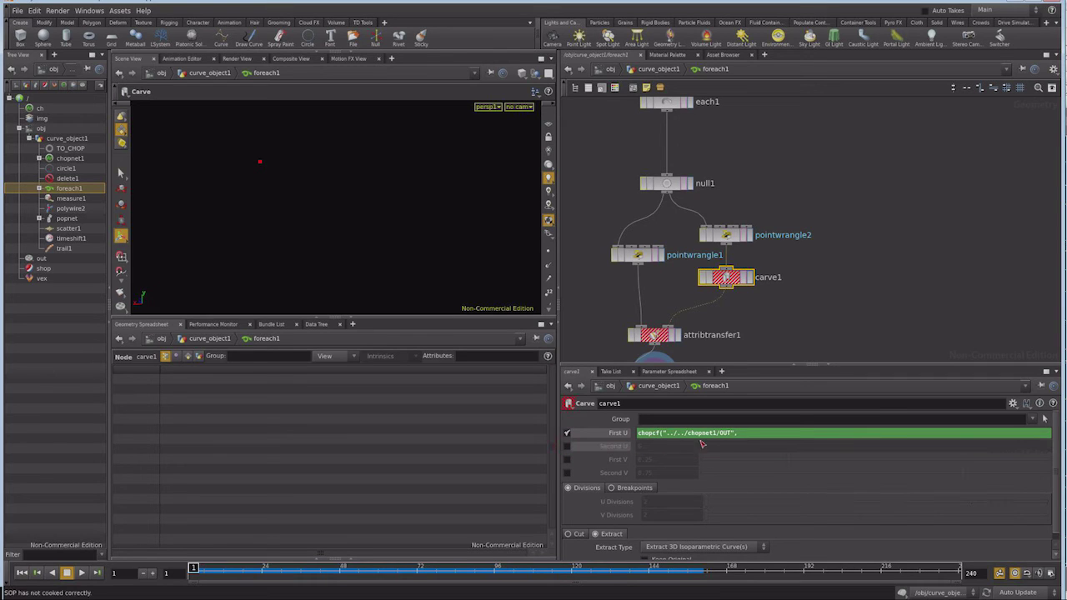
# Set First U to chopcf("../../chopnet1/OUT",ch("../each1/attribval1")+1,$F).
pyautogui.hotkey('ctrl', 'v')
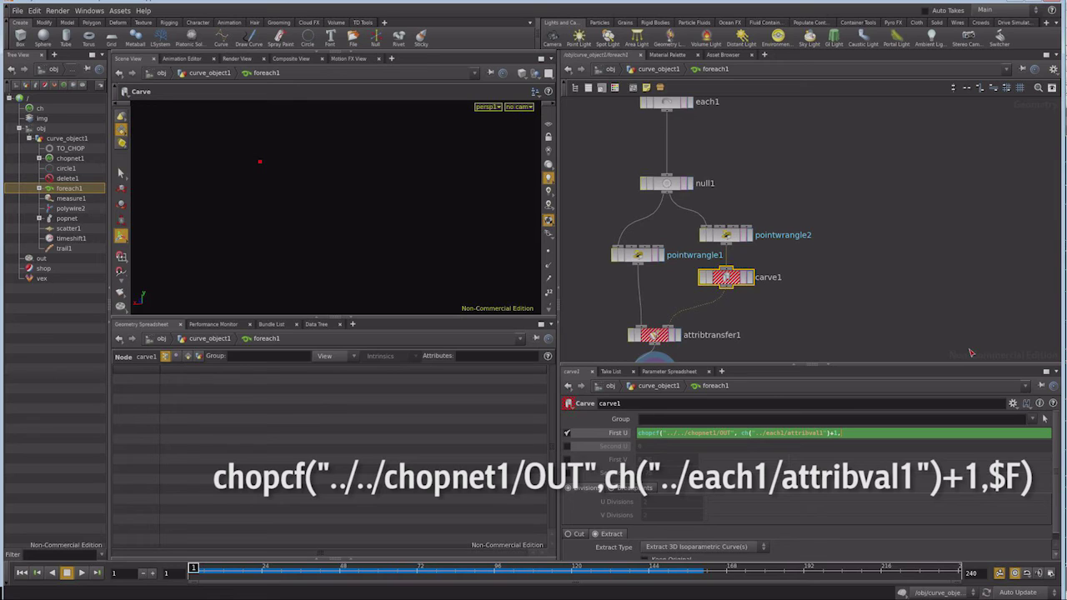
pyautogui.write('$F')
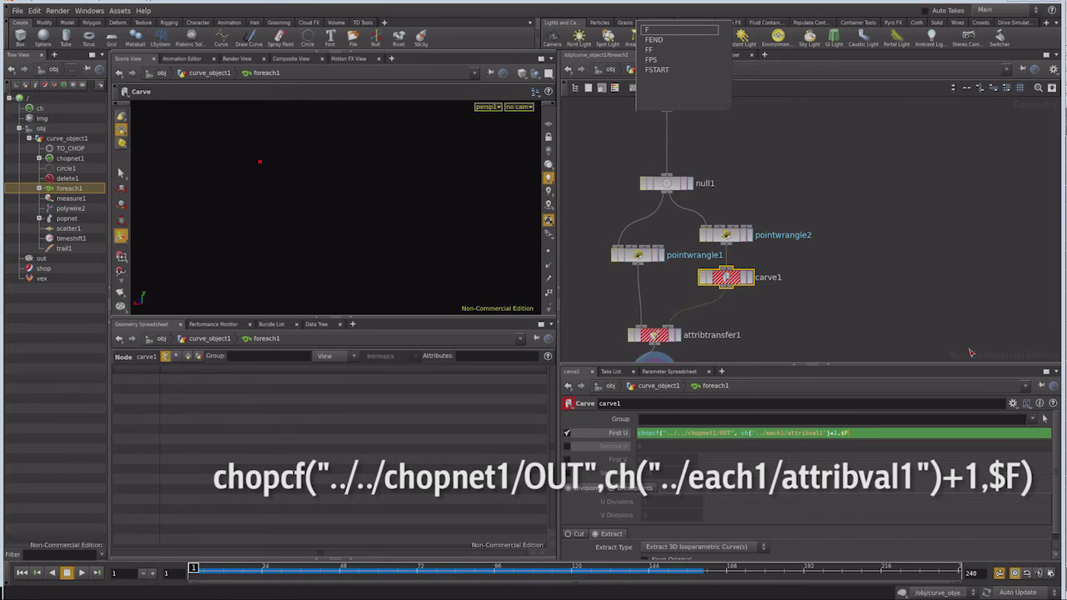
pyautogui.write(')')
pyautogui.press('Return')
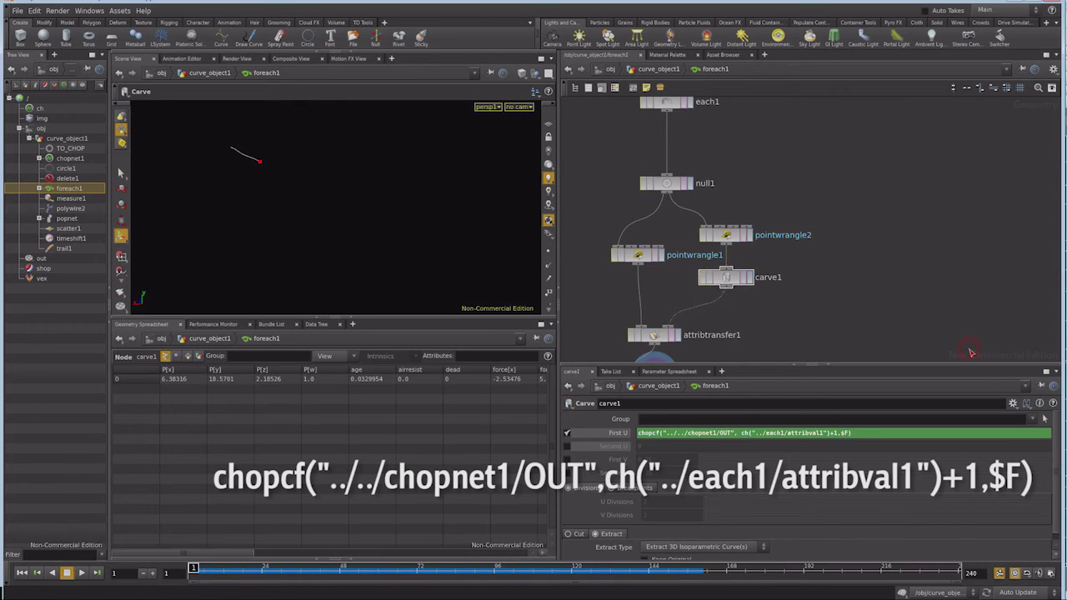
pyautogui.moveTo(334, 584); pyautogui.dragTo(542, 591)
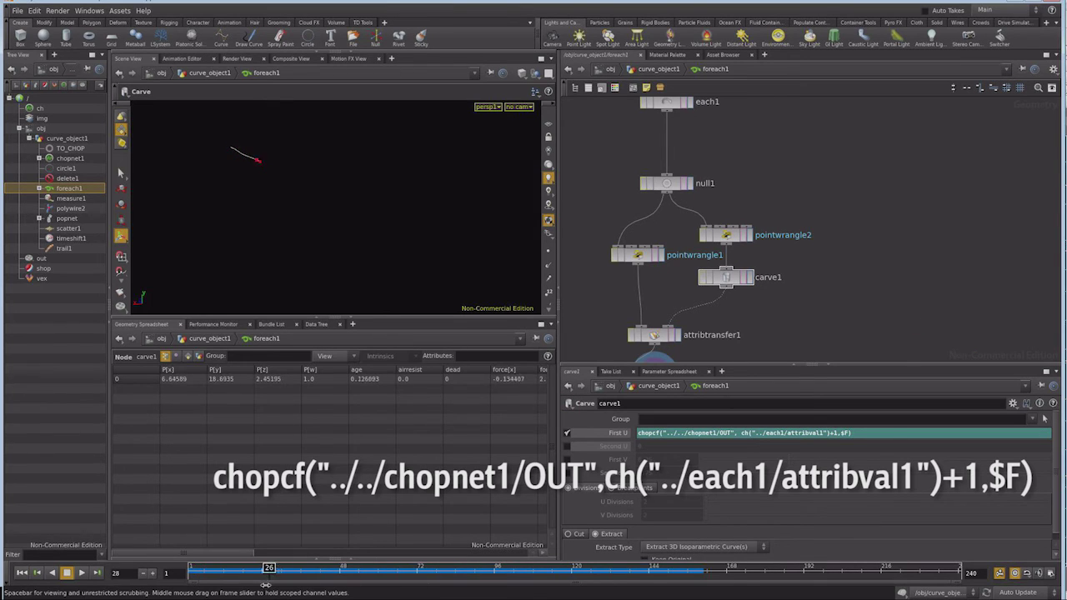
pyautogui.hotkey('ctrl', 'Up')
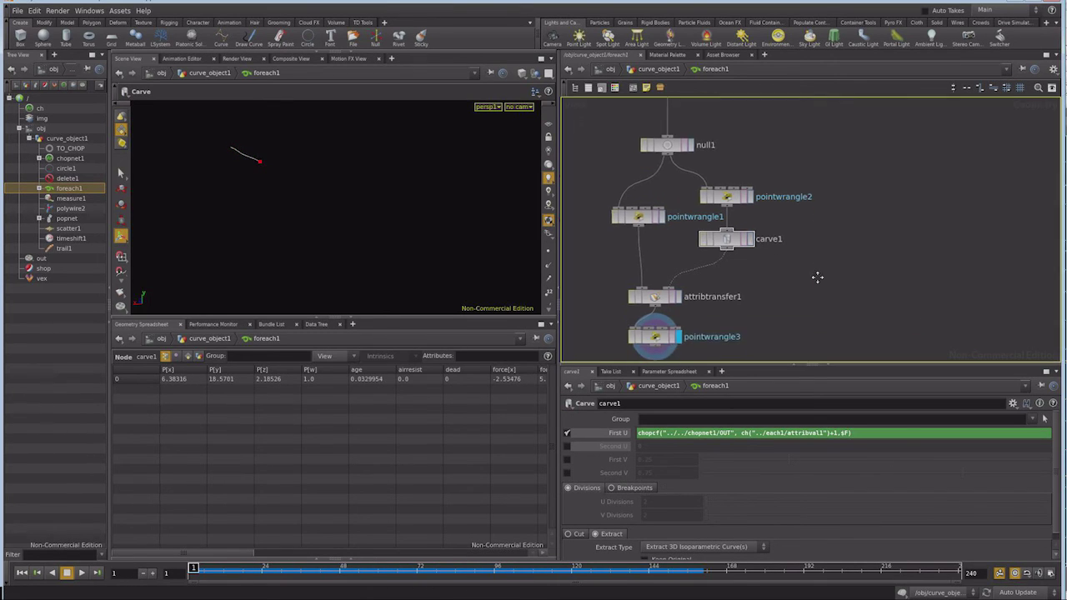
# Play the animation at curve_object1 level to watch the strands grow.
pyautogui.click(659, 70)
pyautogui.moveTo(411, 241); pyautogui.dragTo(361, 289)
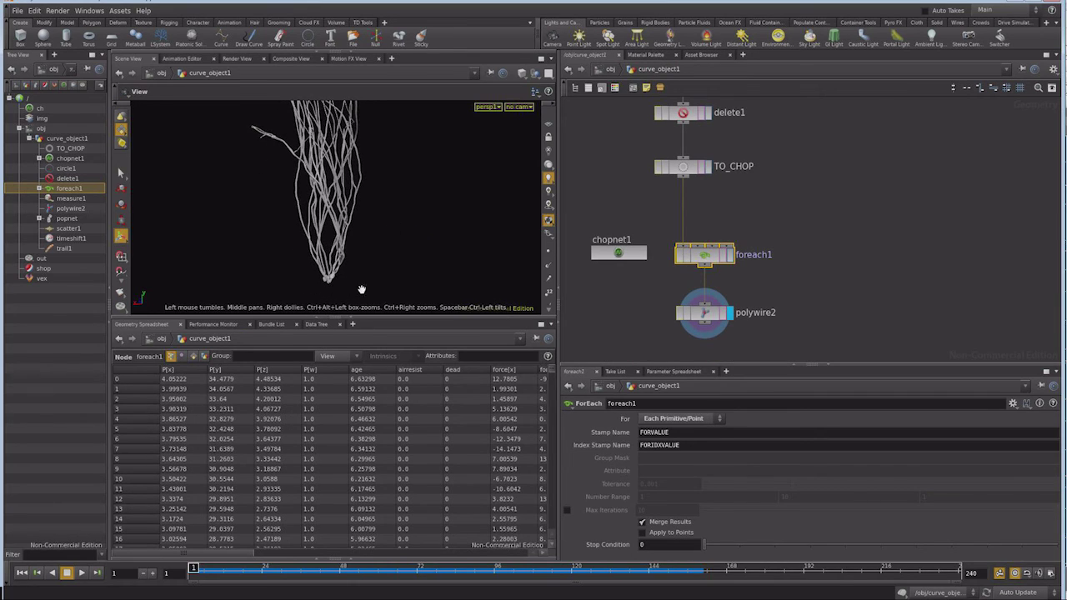
pyautogui.click(83, 573)
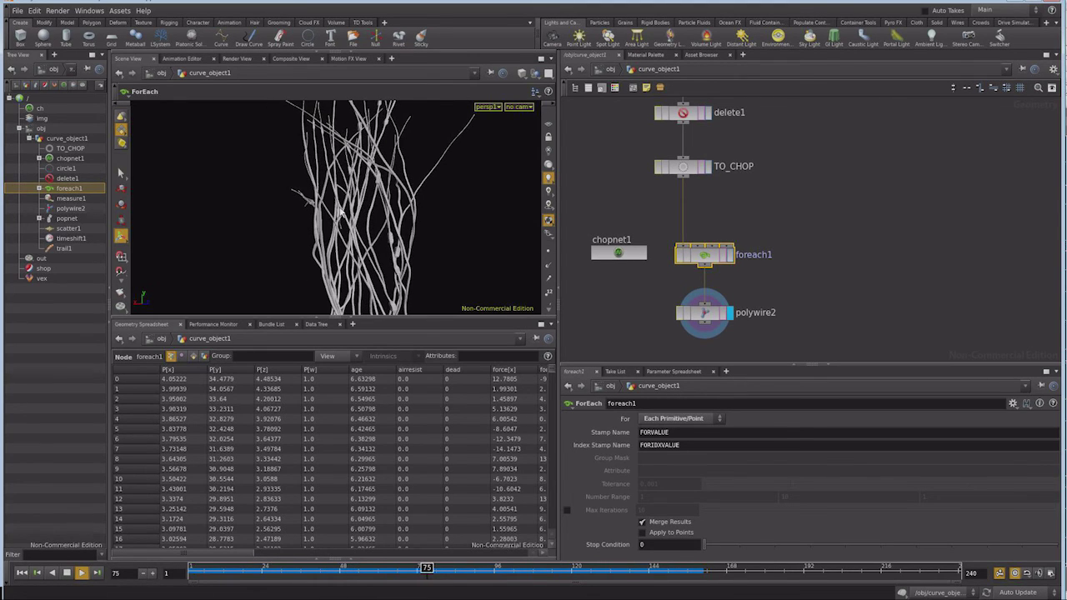
pyautogui.press('s')
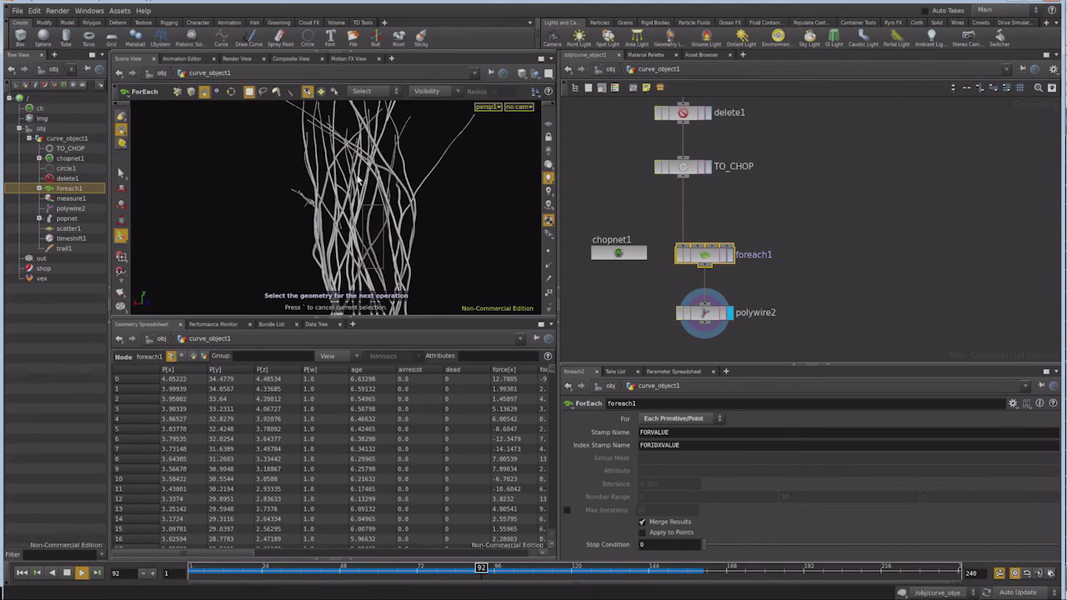
pyautogui.press('Escape')
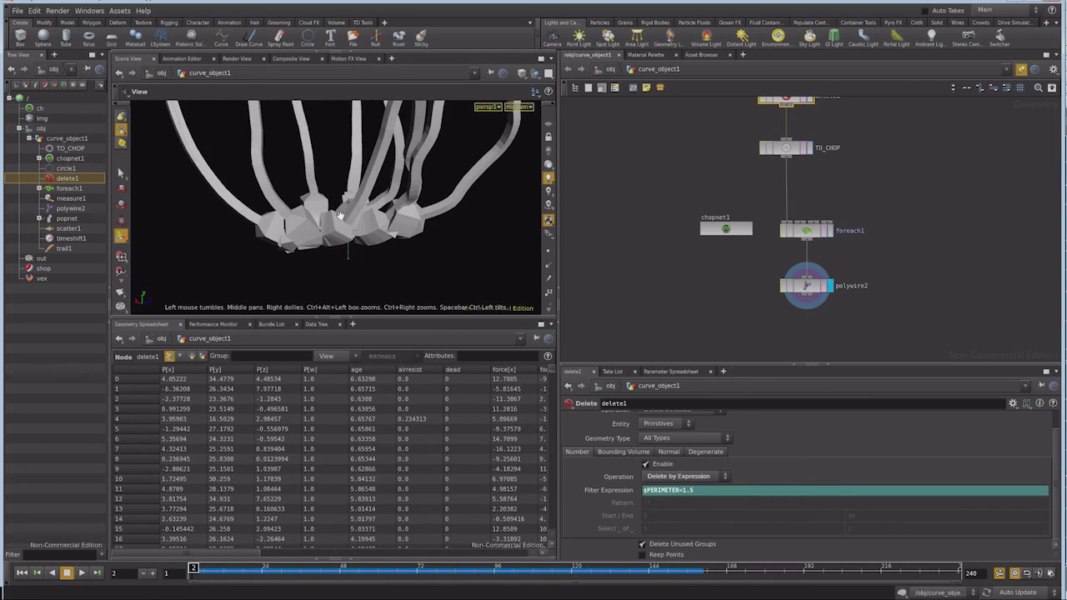
pyautogui.moveTo(340, 215)
pyautogui.mouseDown()
pyautogui.moveTo(294, 177)
pyautogui.moveTo(430, 154)
pyautogui.mouseUp()
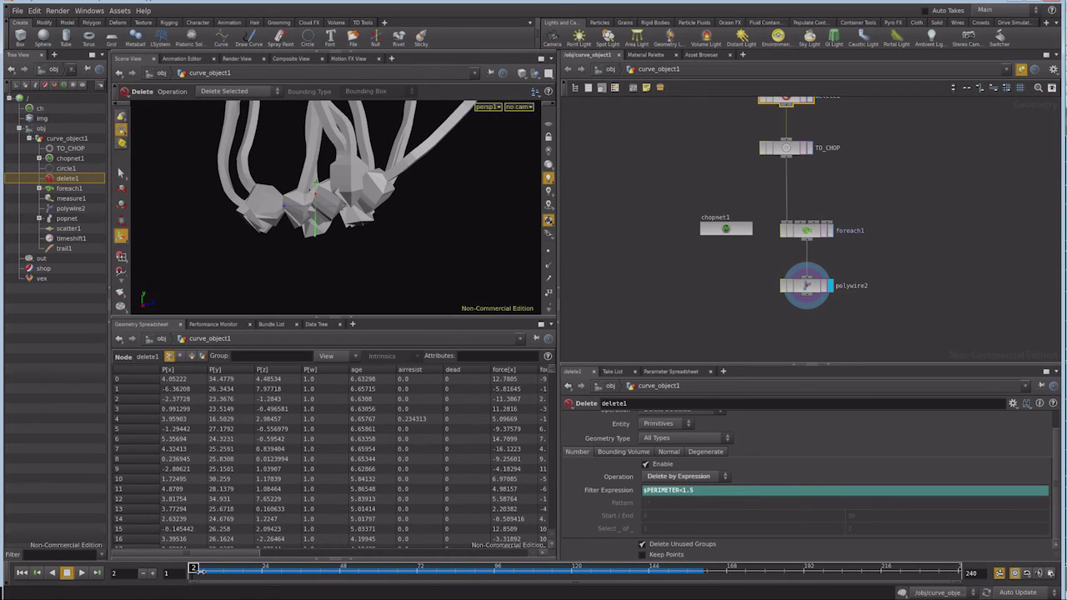
# Set delete1's Filter Expression to $PERIMETER<4 and open the foreach1 network.
pyautogui.moveTo(325, 213)
pyautogui.mouseDown()
pyautogui.moveTo(357, 234)
pyautogui.moveTo(286, 204)
pyautogui.mouseUp()
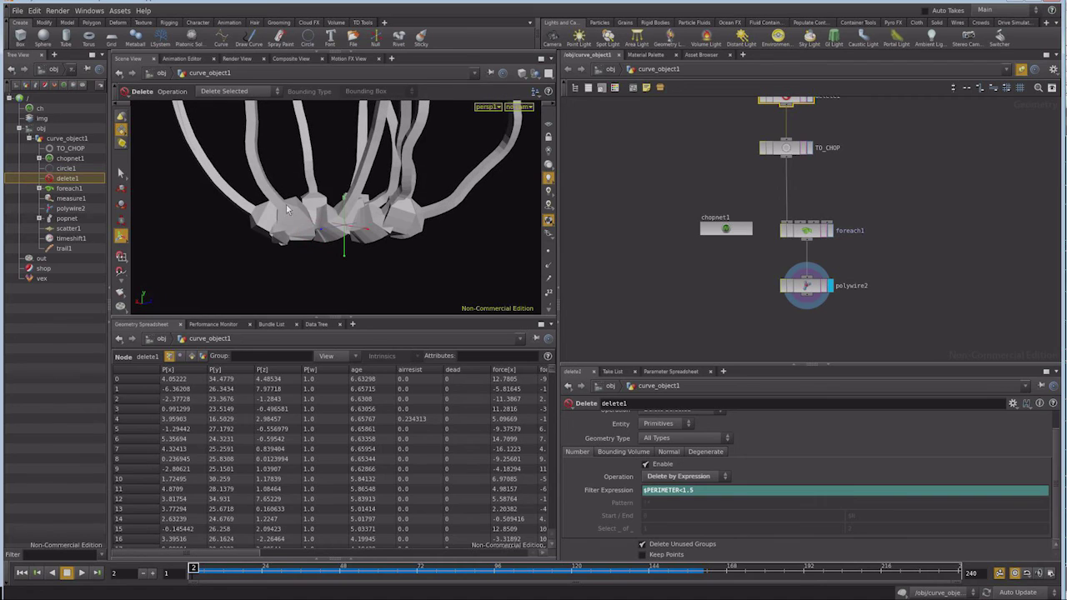
pyautogui.moveTo(193, 570); pyautogui.dragTo(325, 574)
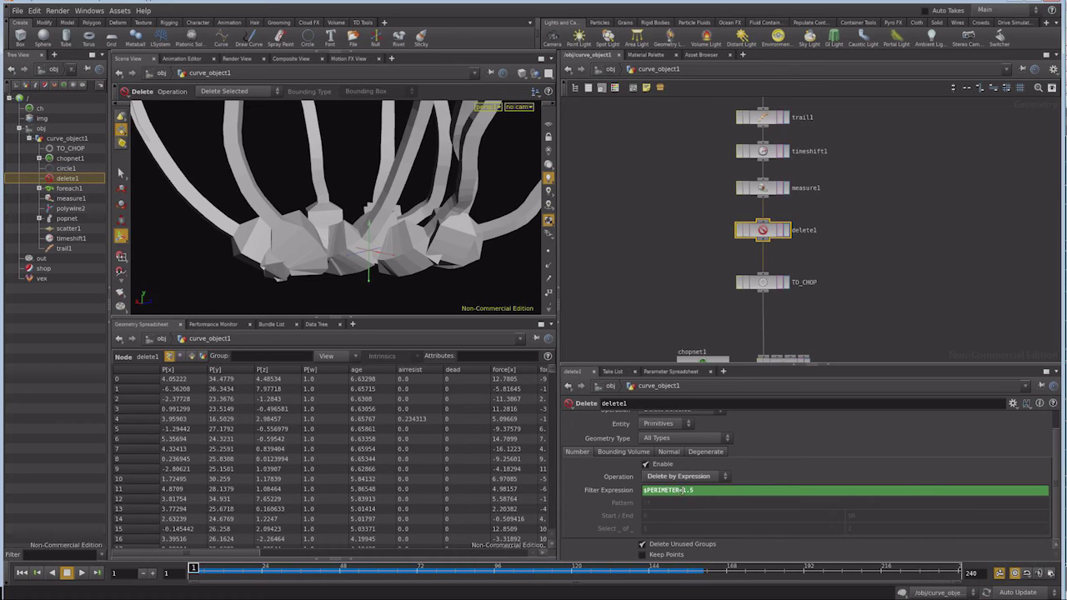
pyautogui.moveTo(684, 490); pyautogui.dragTo(698, 490)
pyautogui.moveTo(505, 189); pyautogui.dragTo(534, 196)
pyautogui.moveTo(690, 327); pyautogui.dragTo(629, 201, button='middle')
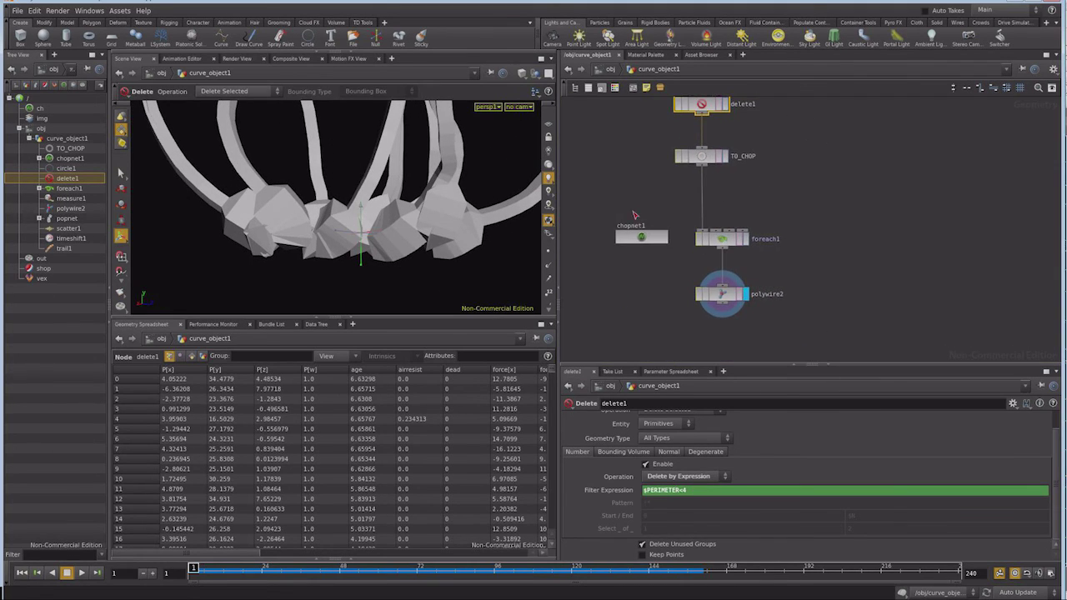
pyautogui.doubleClick(743, 240)
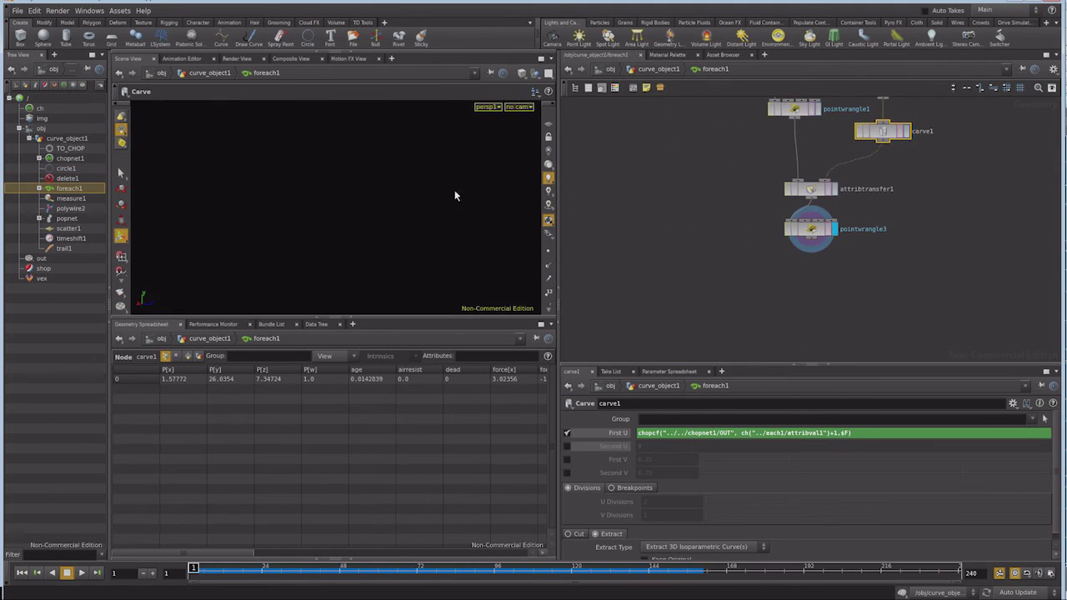
# Return to curve_object1 and view the tubes at frame 43 without point display.
pyautogui.press('Escape')
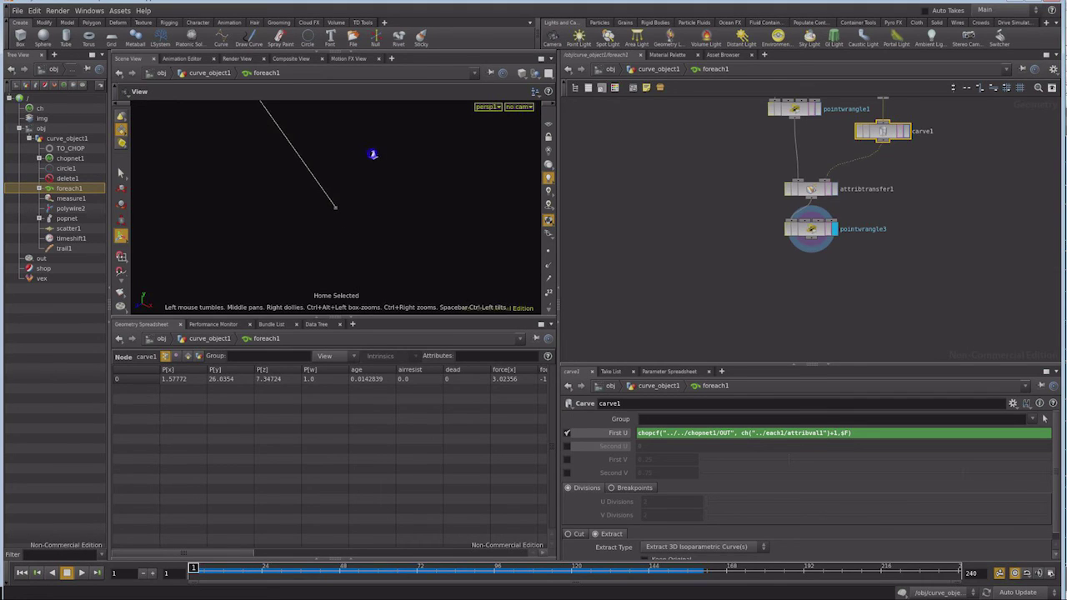
pyautogui.moveTo(390, 335)
pyautogui.mouseDown()
pyautogui.moveTo(405, 219)
pyautogui.moveTo(389, 305)
pyautogui.mouseUp()
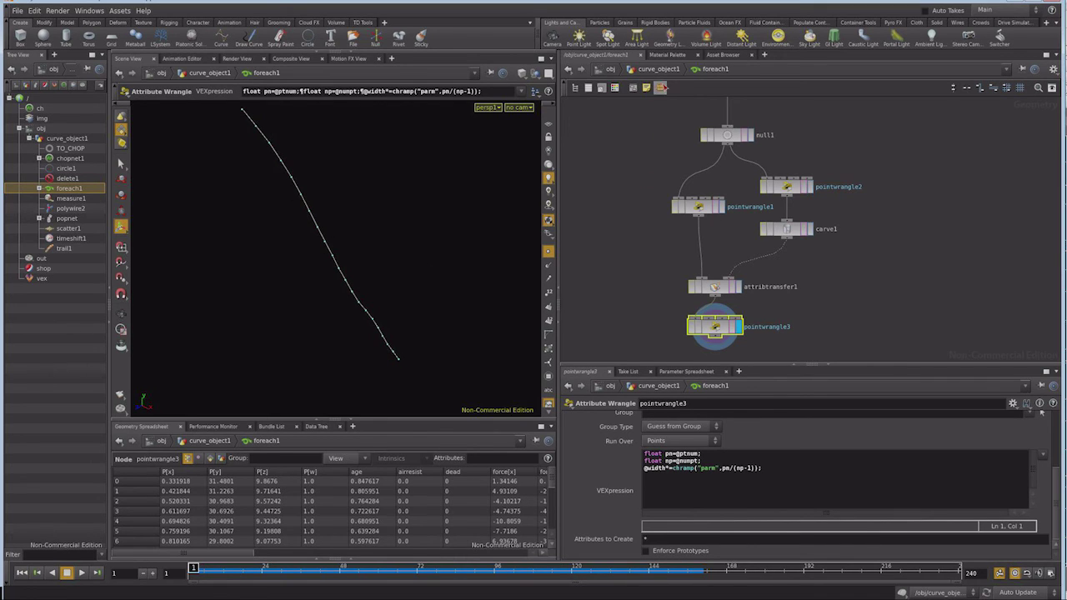
pyautogui.click(659, 69)
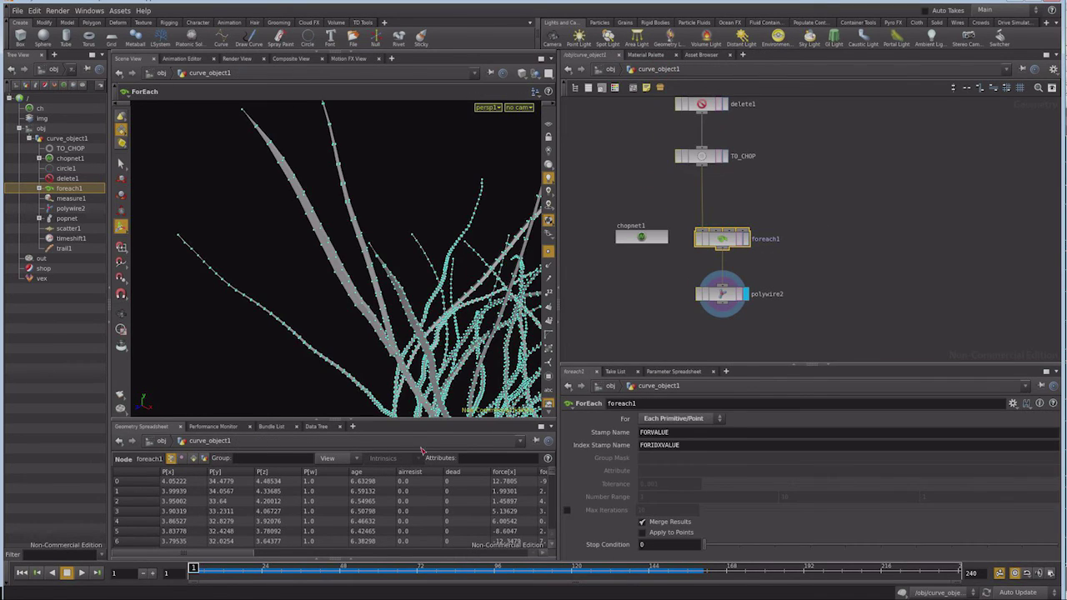
pyautogui.click(548, 251)
pyautogui.click(323, 567)
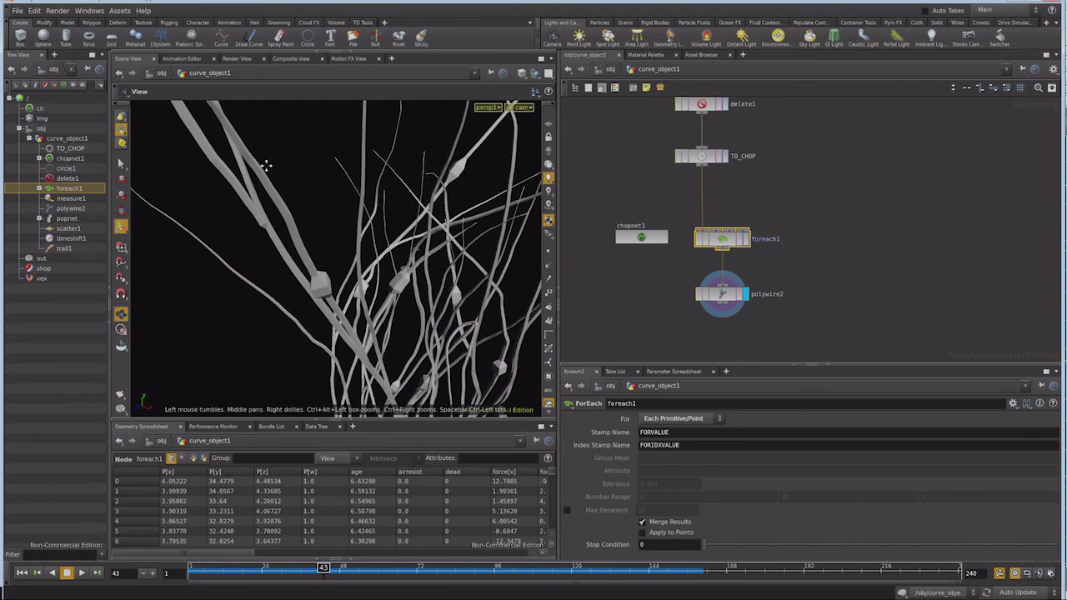
pyautogui.scroll(3, 300, 274)
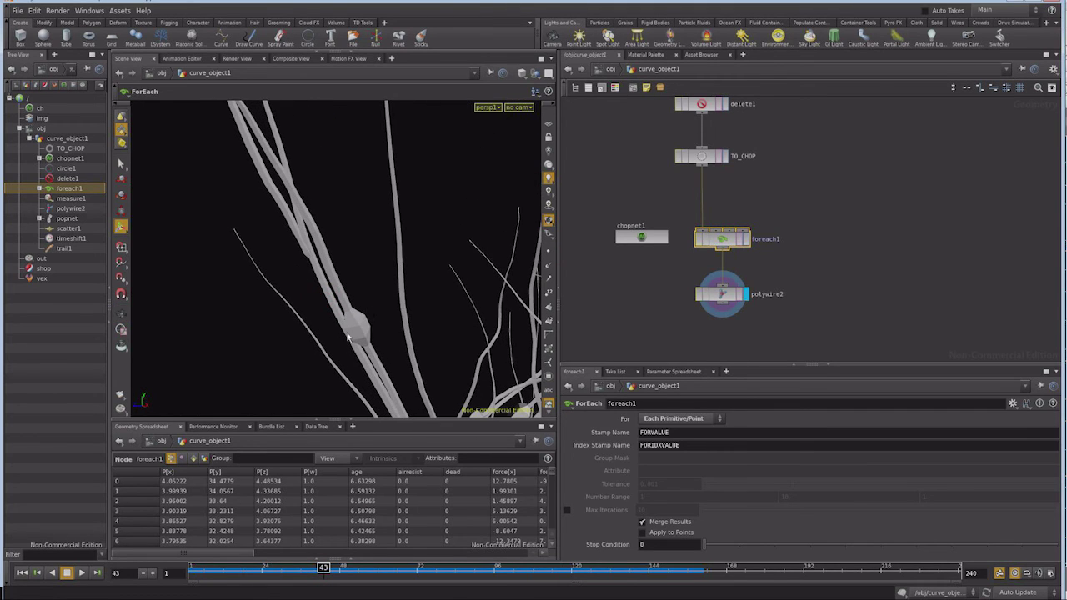
# Raise polywire2's Divisions from 4 to 8 for rounder tubes.
pyautogui.click(722, 294)
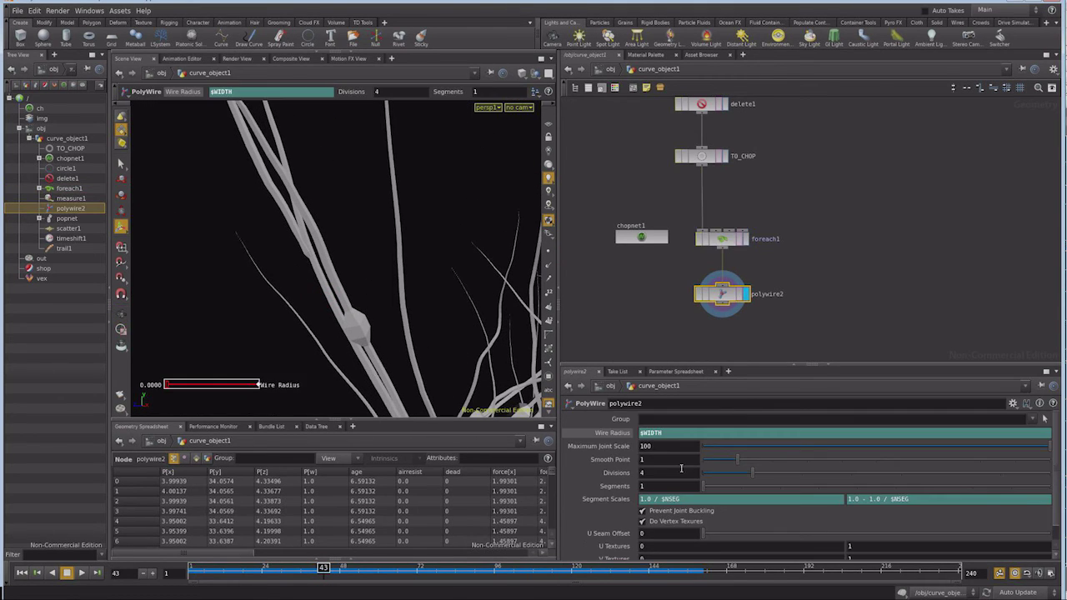
pyautogui.moveTo(367, 309); pyautogui.dragTo(324, 254)
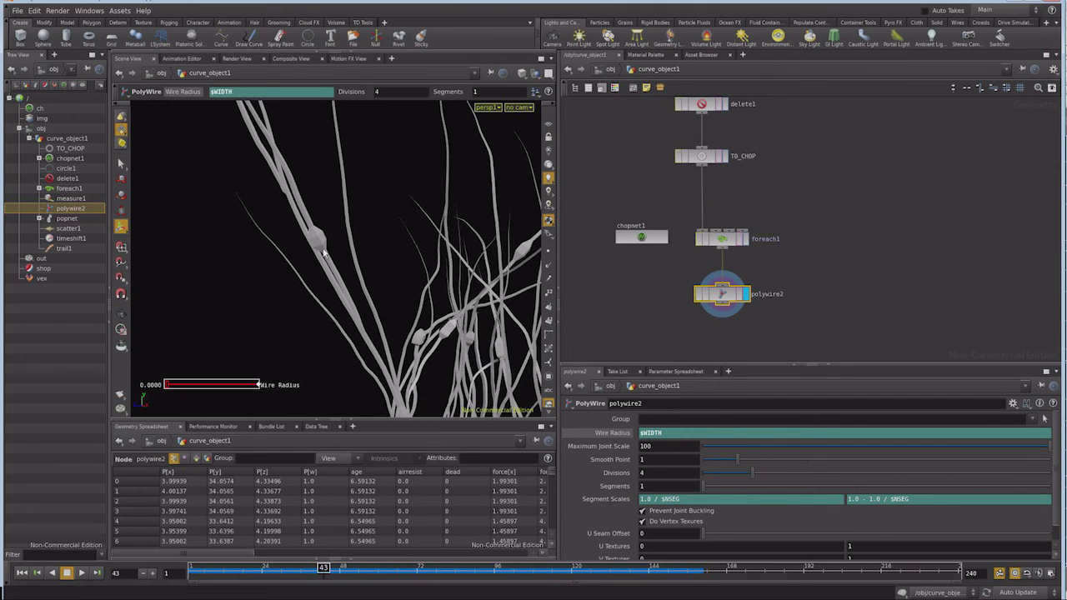
pyautogui.moveTo(789, 475); pyautogui.dragTo(934, 481)
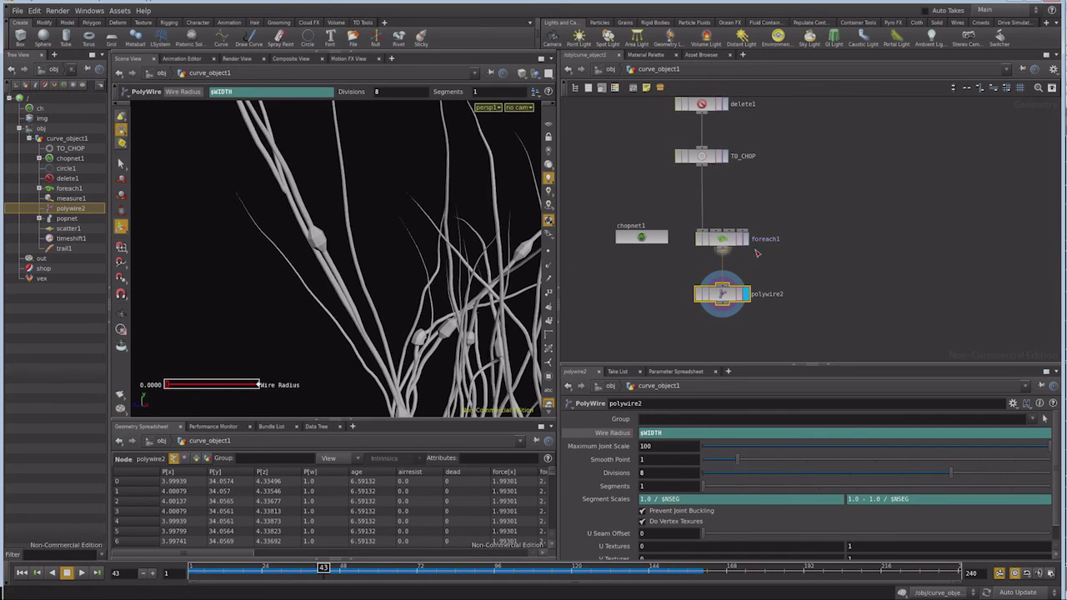
pyautogui.moveTo(786, 199)
pyautogui.mouseDown(button='middle')
pyautogui.moveTo(713, 212)
pyautogui.moveTo(762, 267)
pyautogui.moveTo(736, 245)
pyautogui.mouseUp(button='middle')
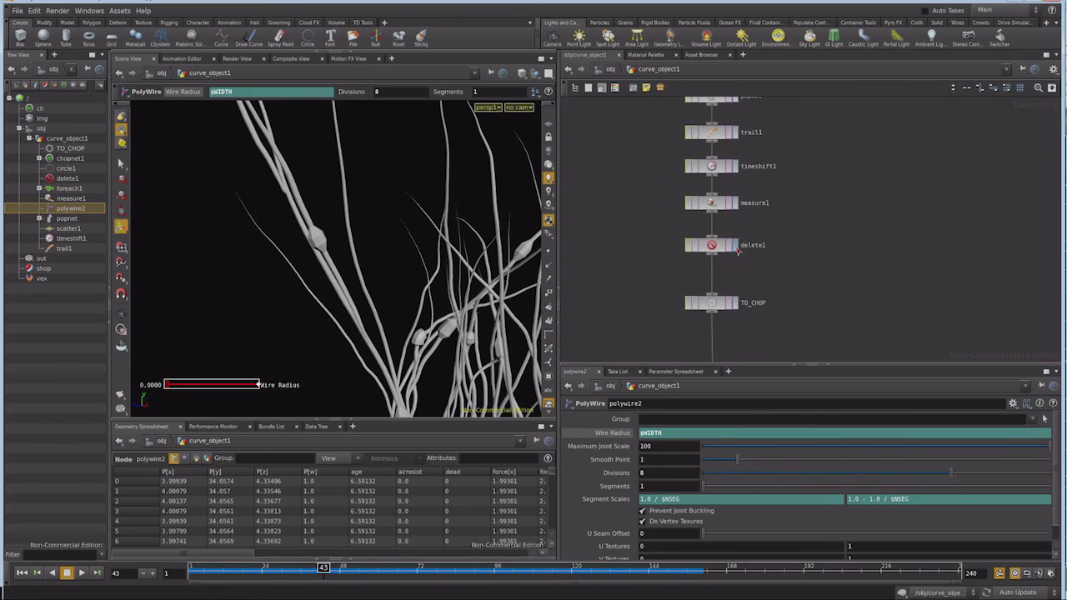
pyautogui.click(736, 248)
# Insert a Resample node between delete1 and TO_CHOP and set its display flag.
pyautogui.press('Tab')
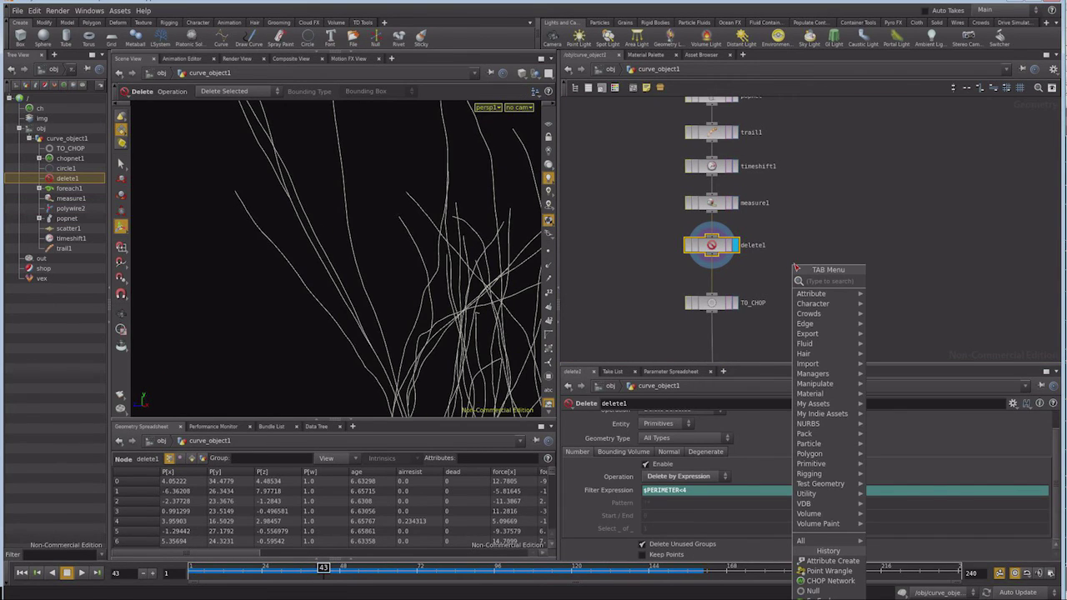
pyautogui.write('resa')
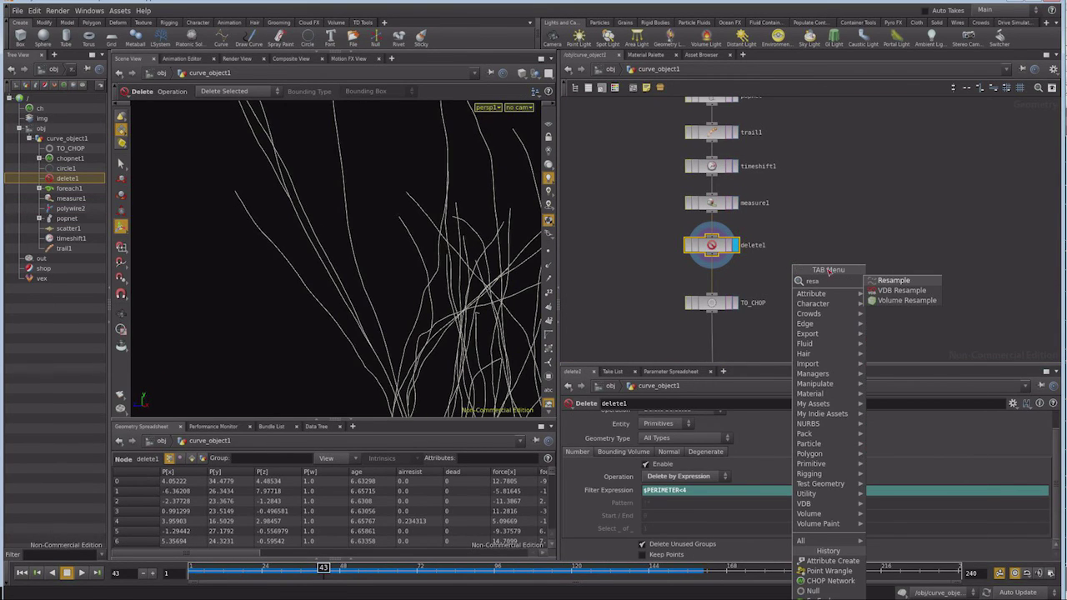
pyautogui.click(891, 281)
pyautogui.click(738, 273)
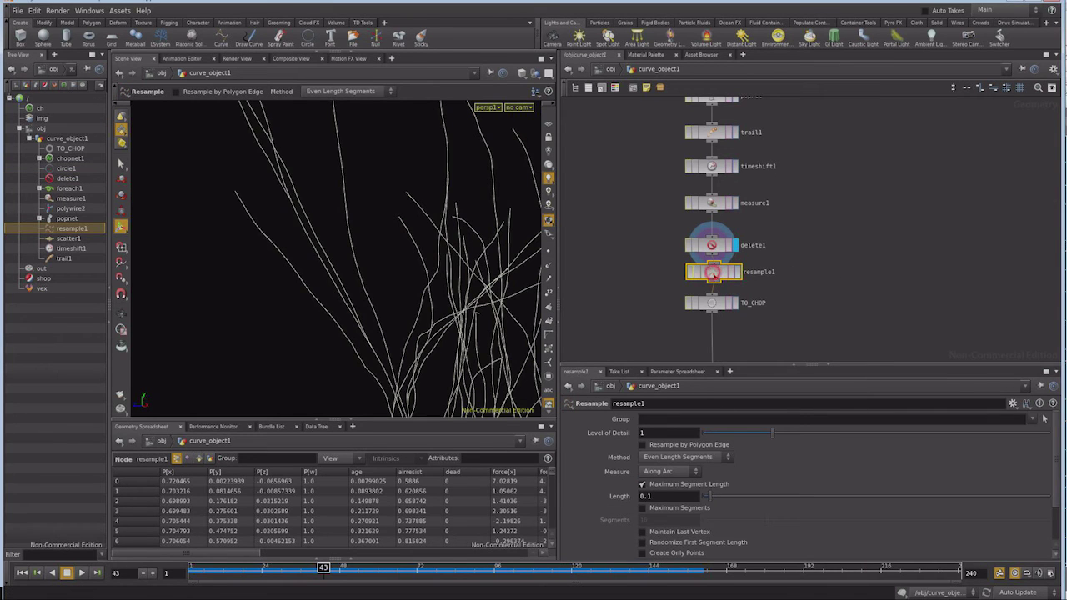
pyautogui.click(739, 273)
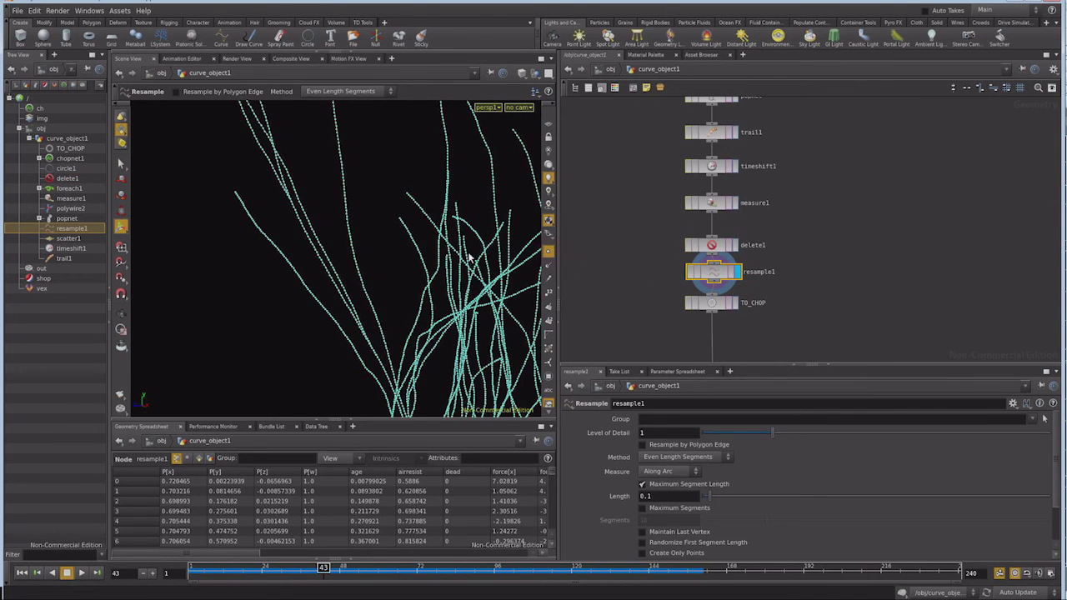
# Compare the resampled curves with the originals, then display the polywire2 tubes.
pyautogui.moveTo(363, 261)
pyautogui.mouseDown(button='right')
pyautogui.moveTo(400, 286)
pyautogui.moveTo(418, 137)
pyautogui.moveTo(400, 208)
pyautogui.mouseUp(button='right')
pyautogui.hotkey('ctrl', 'z')
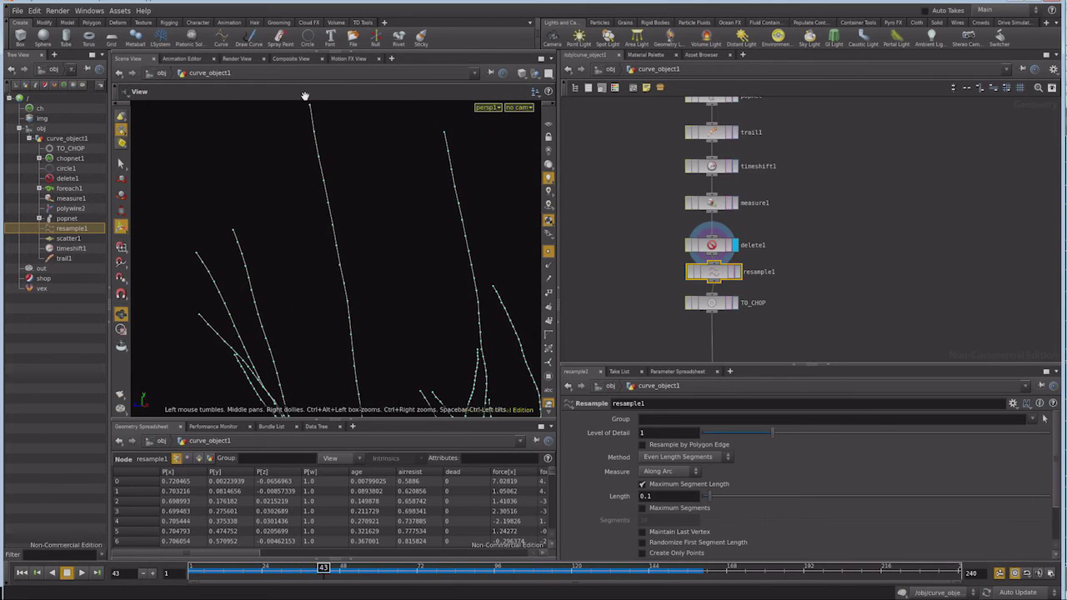
pyautogui.click(739, 271)
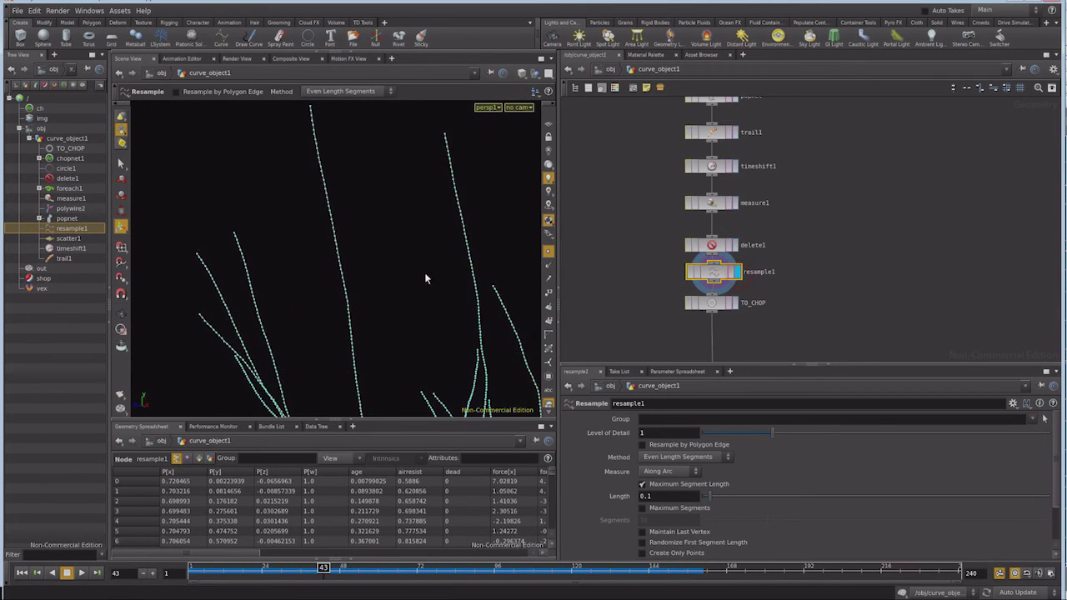
pyautogui.moveTo(417, 363); pyautogui.dragTo(448, 175, button='right')
pyautogui.moveTo(449, 176)
pyautogui.mouseDown()
pyautogui.moveTo(409, 162)
pyautogui.moveTo(357, 316)
pyautogui.moveTo(357, 242)
pyautogui.moveTo(362, 302)
pyautogui.mouseUp()
pyautogui.moveTo(443, 282)
pyautogui.mouseDown()
pyautogui.moveTo(405, 386)
pyautogui.moveTo(381, 191)
pyautogui.moveTo(369, 312)
pyautogui.moveTo(387, 290)
pyautogui.moveTo(392, 209)
pyautogui.moveTo(447, 239)
pyautogui.moveTo(365, 220)
pyautogui.mouseUp()
pyautogui.press('Return')
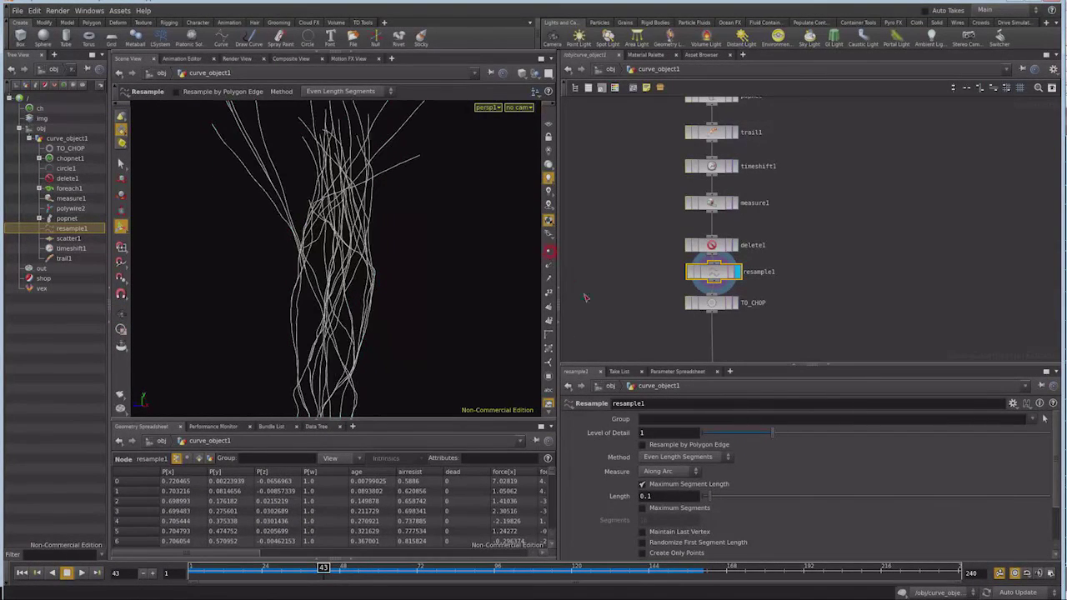
pyautogui.moveTo(632, 362); pyautogui.dragTo(621, 220, button='middle')
pyautogui.click(743, 292)
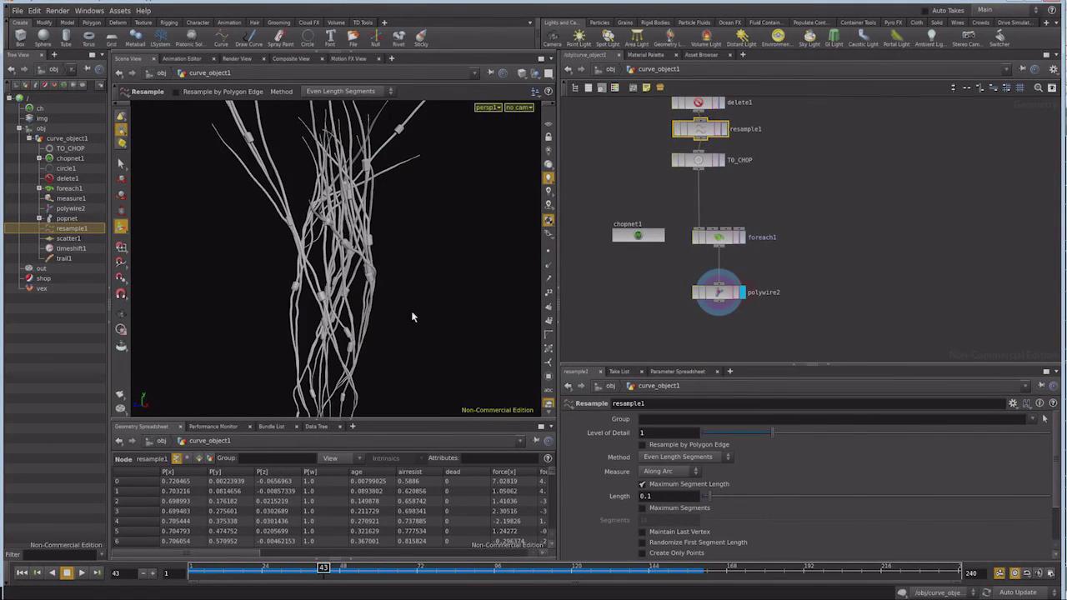
# Inside foreach1, set attribtransfer1's Distance Threshold to 0.36 and Blend Width to 0.73.
pyautogui.scroll(2, 392, 319)
pyautogui.scroll(3, 366, 322)
pyautogui.scroll(3, 341, 324)
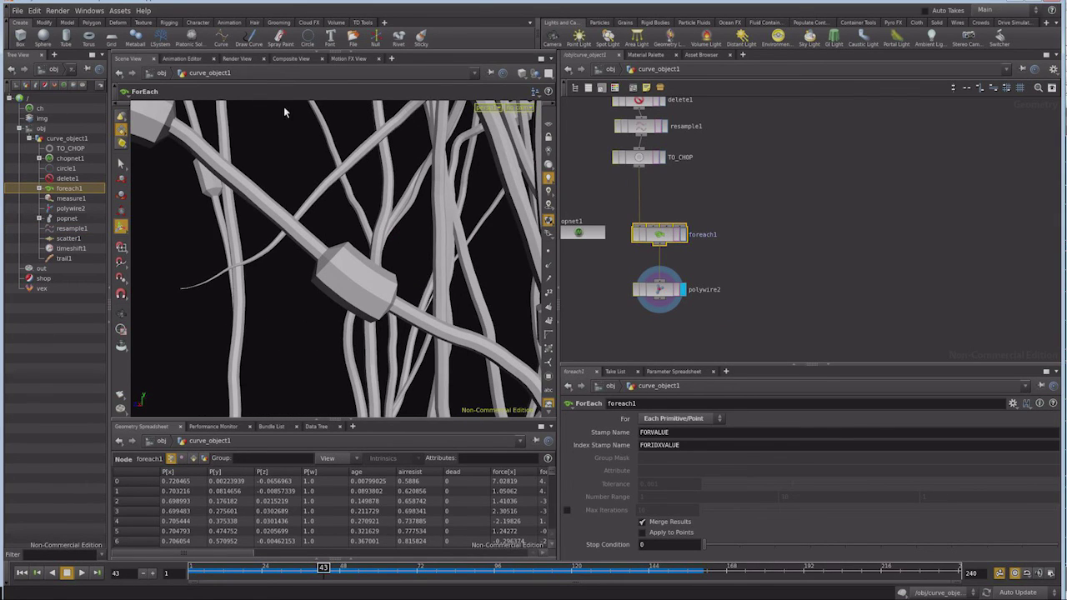
pyautogui.click(490, 73)
pyautogui.doubleClick(667, 237)
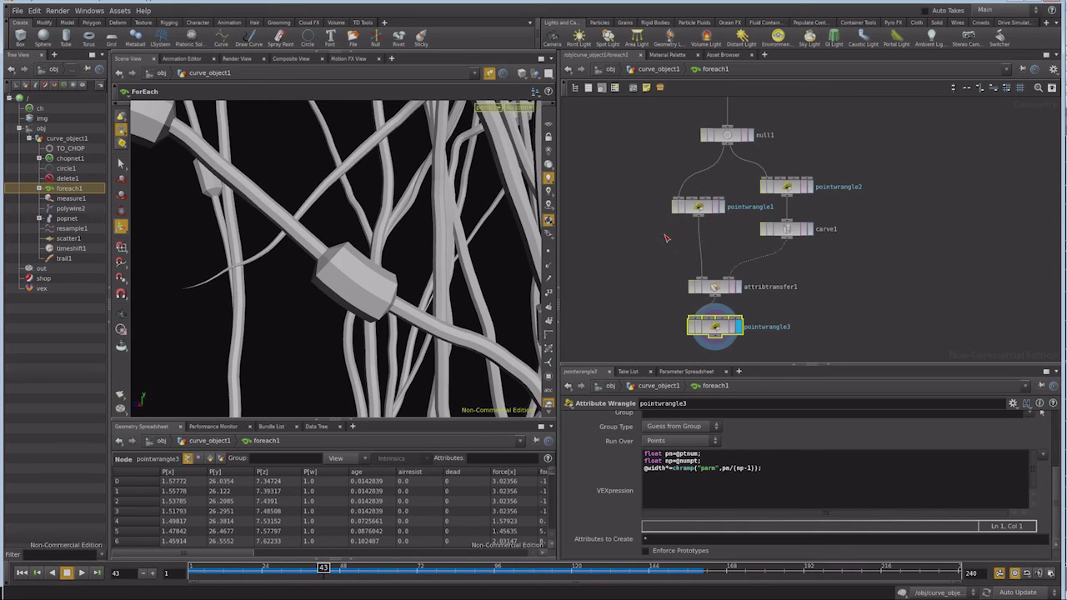
pyautogui.click(701, 220)
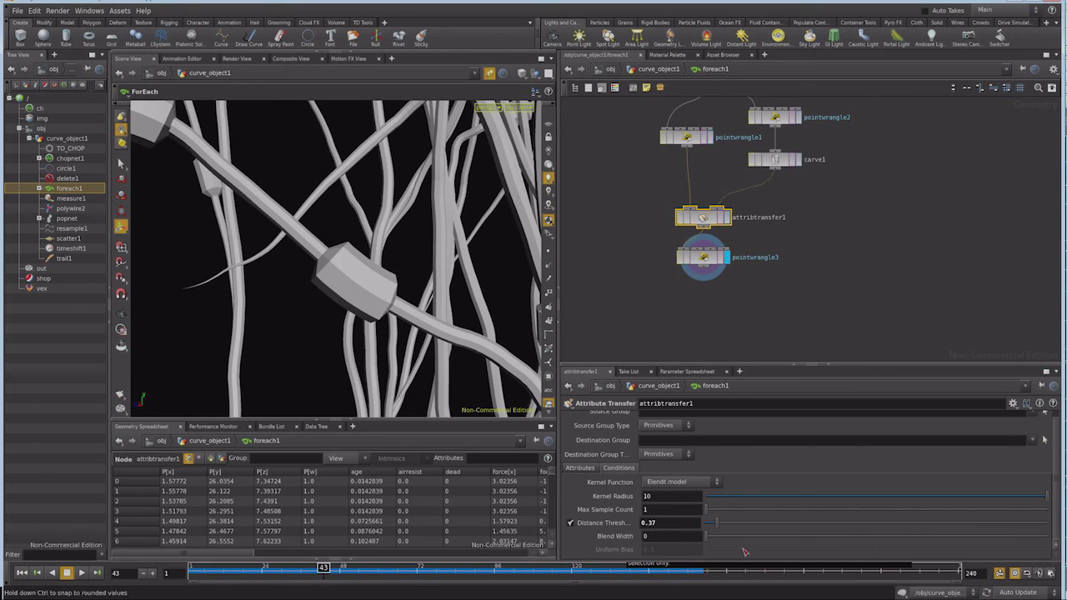
pyautogui.moveTo(715, 525)
pyautogui.mouseDown()
pyautogui.moveTo(779, 543)
pyautogui.moveTo(726, 534)
pyautogui.mouseUp()
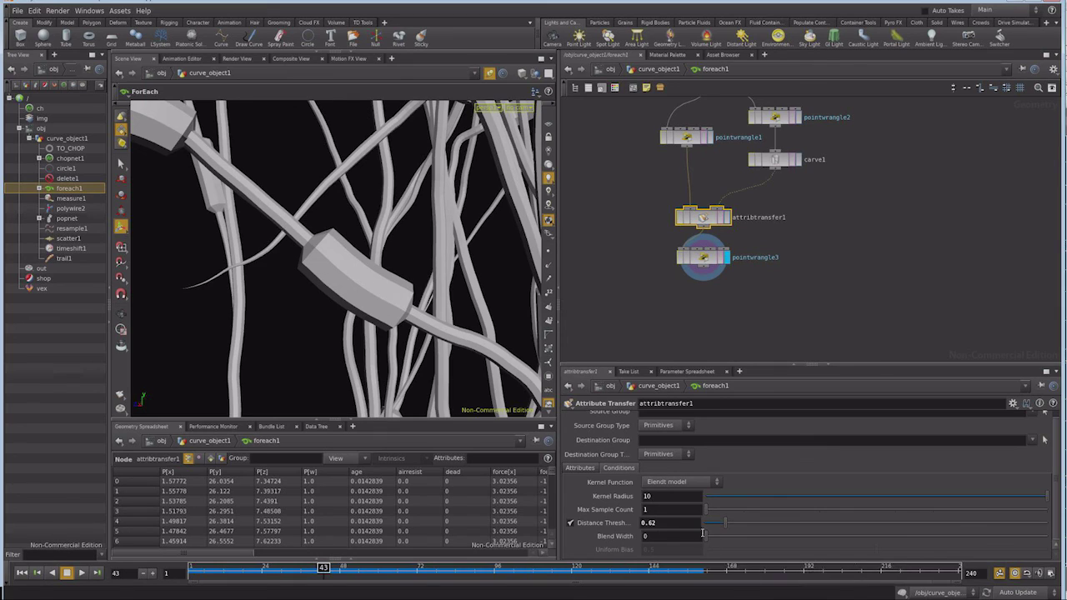
pyautogui.moveTo(715, 540)
pyautogui.mouseDown()
pyautogui.moveTo(734, 544)
pyautogui.moveTo(715, 525)
pyautogui.mouseUp()
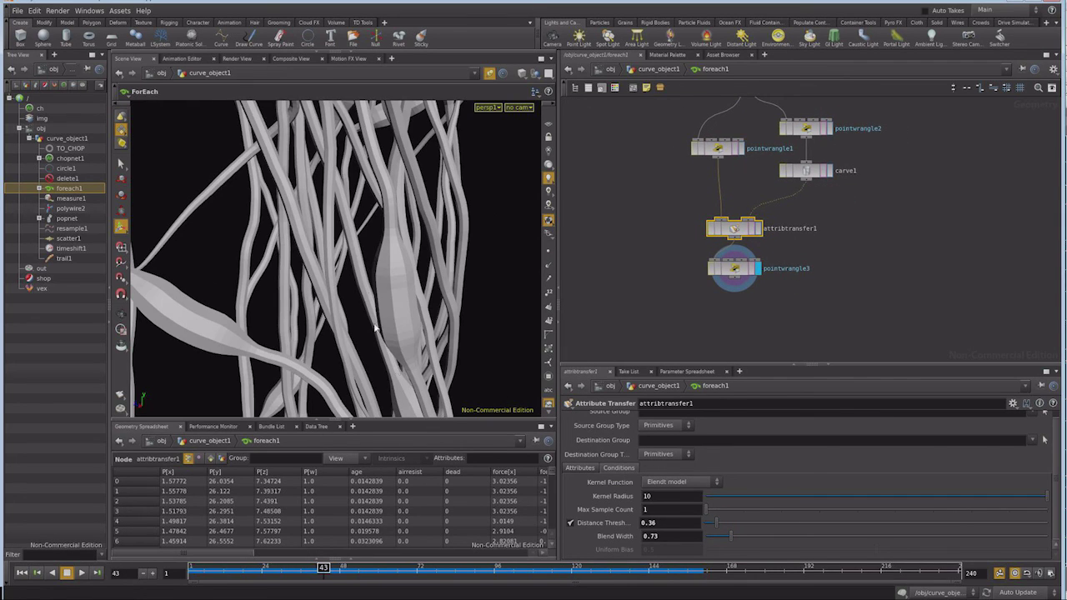
pyautogui.moveTo(878, 194); pyautogui.dragTo(850, 331, button='middle')
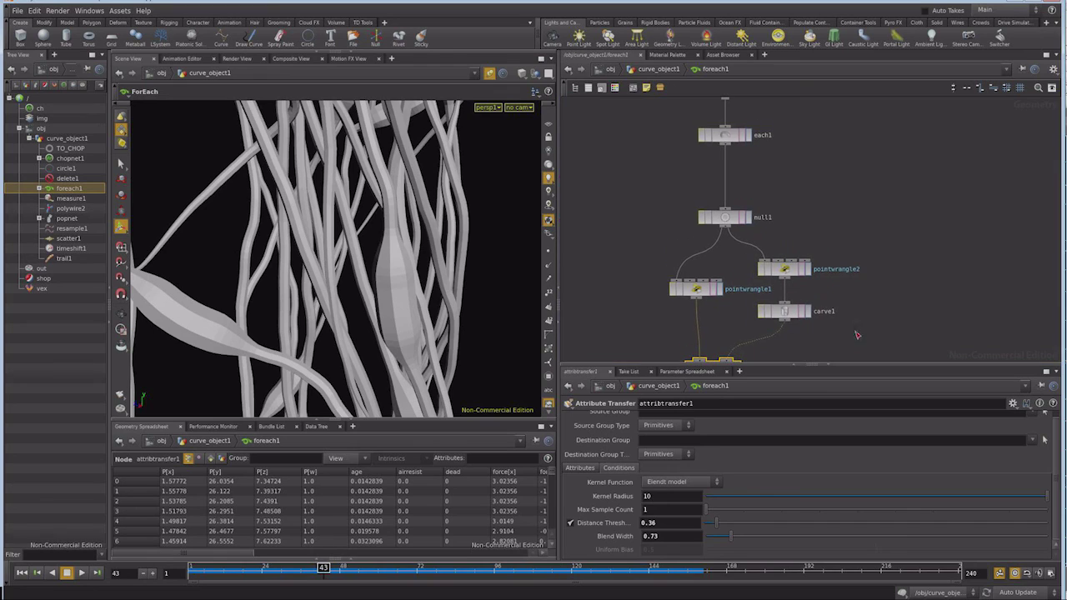
pyautogui.click(726, 136)
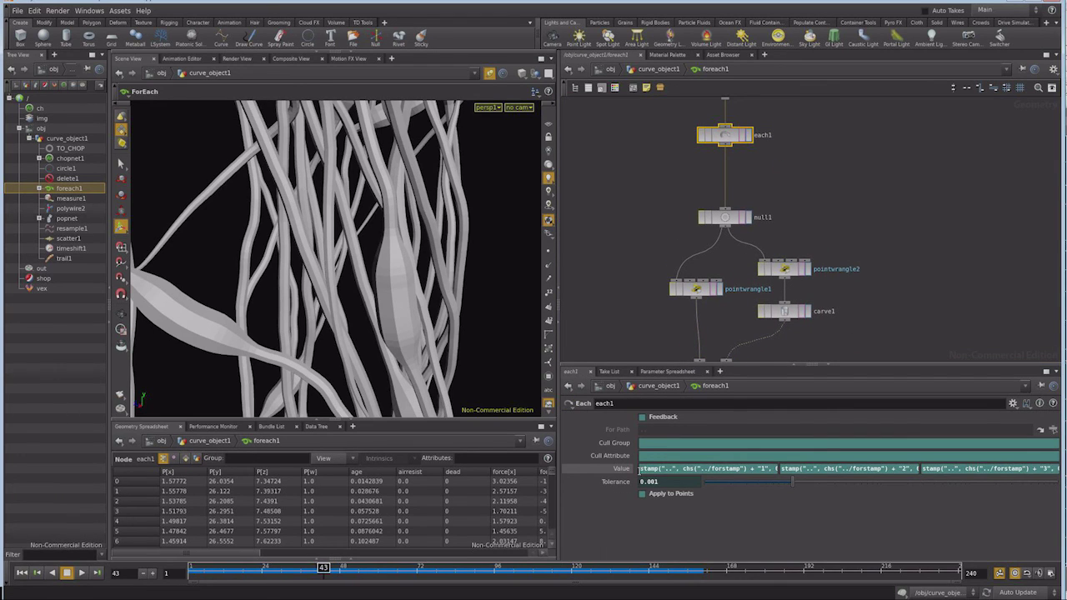
pyautogui.moveTo(563, 313); pyautogui.dragTo(569, 195, button='middle')
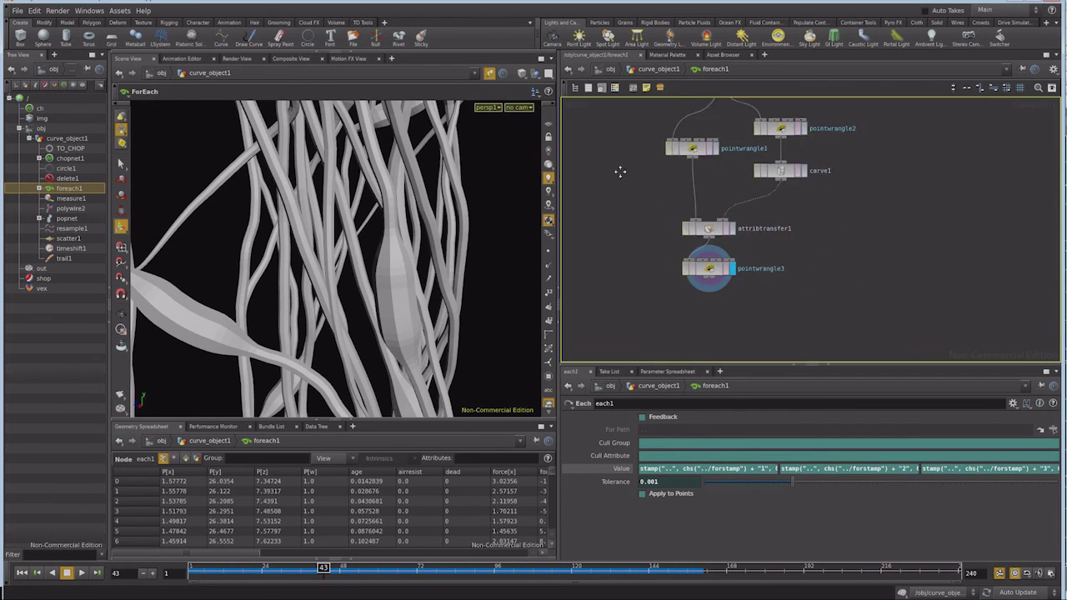
pyautogui.click(793, 147)
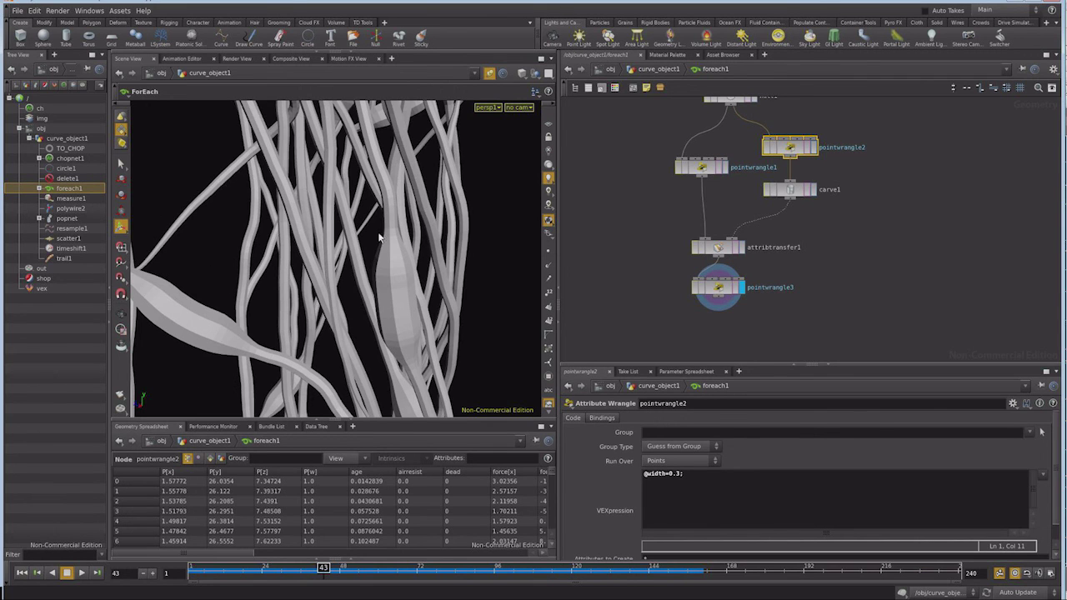
pyautogui.moveTo(379, 239); pyautogui.dragTo(381, 322)
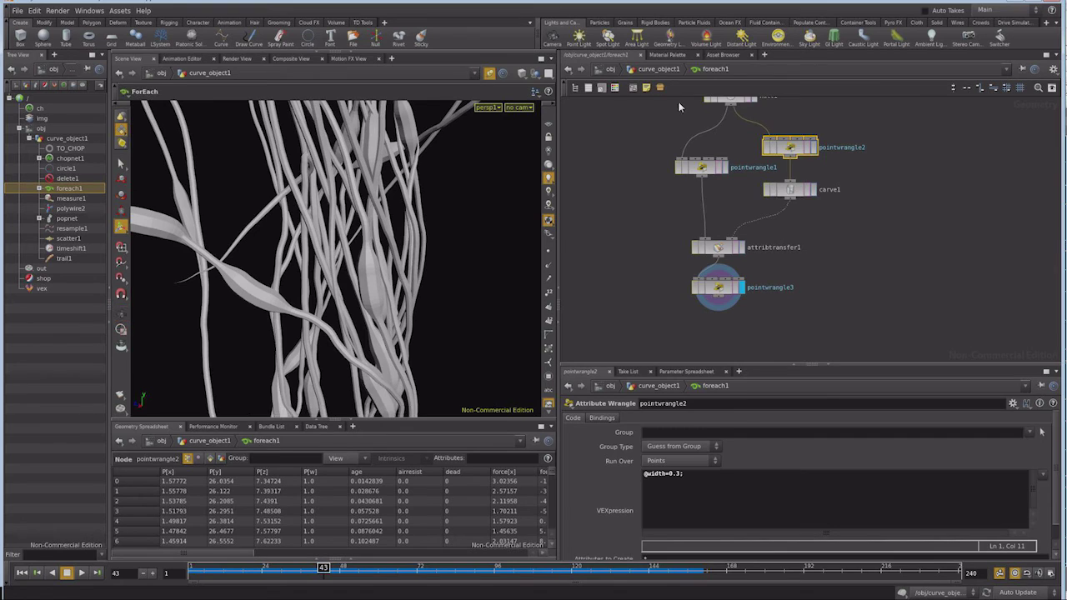
pyautogui.click(658, 69)
pyautogui.click(194, 570)
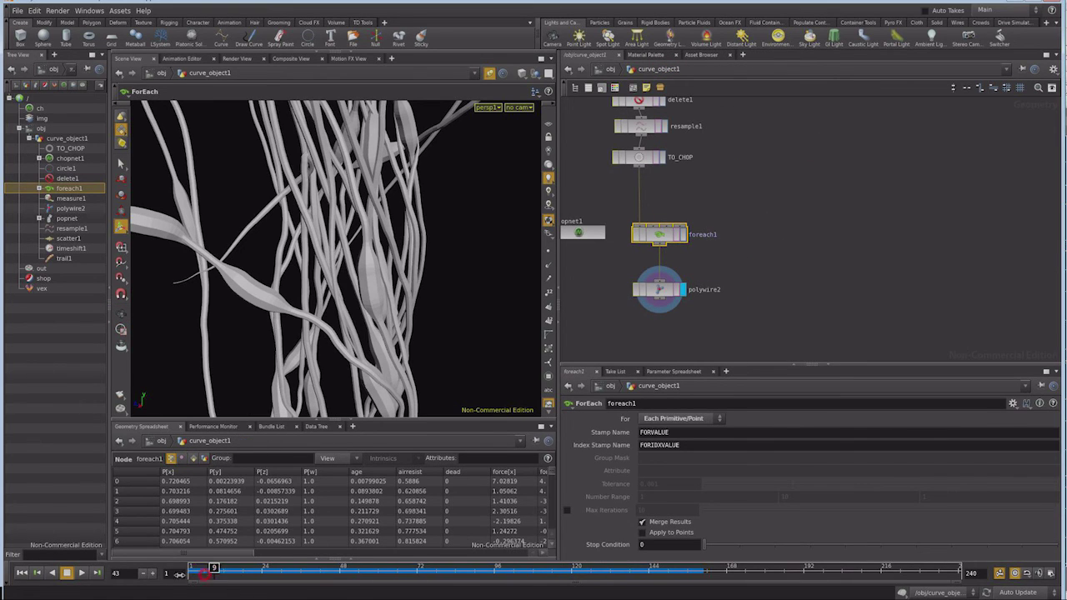
# Tumble and zoom the viewport to inspect the hanging strands from below.
pyautogui.press('Escape')
pyautogui.scroll(-3, 369, 226)
pyautogui.moveTo(369, 226)
pyautogui.mouseDown()
pyautogui.moveTo(370, 320)
pyautogui.moveTo(375, 249)
pyautogui.mouseUp()
pyautogui.moveTo(348, 320); pyautogui.dragTo(353, 381)
pyautogui.moveTo(357, 246); pyautogui.dragTo(377, 294)
pyautogui.scroll(3, 376, 295)
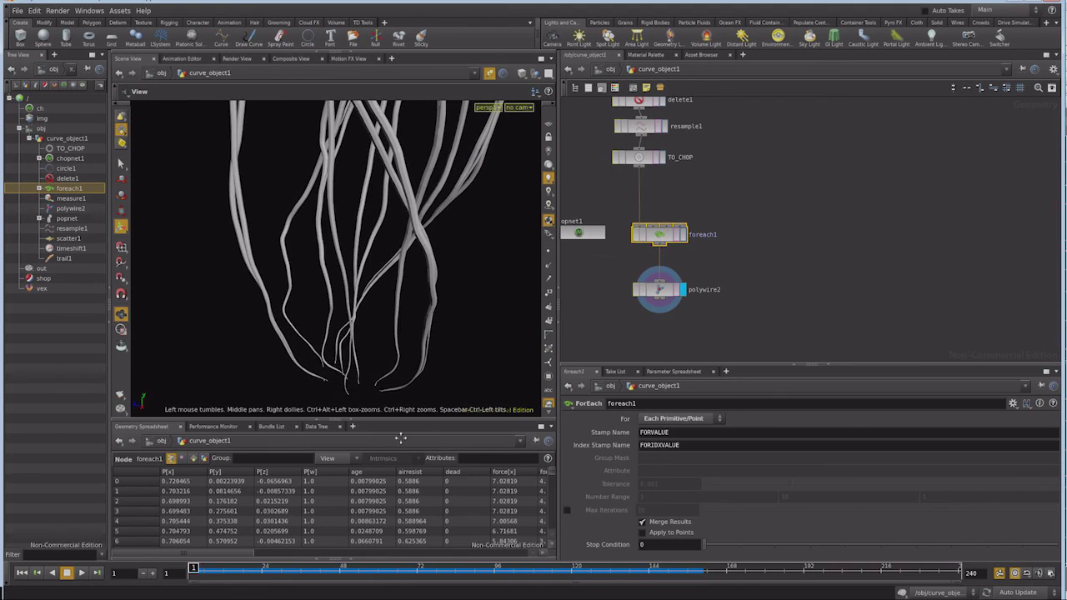
pyautogui.moveTo(420, 148)
pyautogui.mouseDown()
pyautogui.moveTo(392, 281)
pyautogui.moveTo(374, 205)
pyautogui.mouseUp()
# Scrub the timeline to frame 143 and enlarge the Scene View pane.
pyautogui.press('Return')
pyautogui.moveTo(235, 574); pyautogui.dragTo(645, 573)
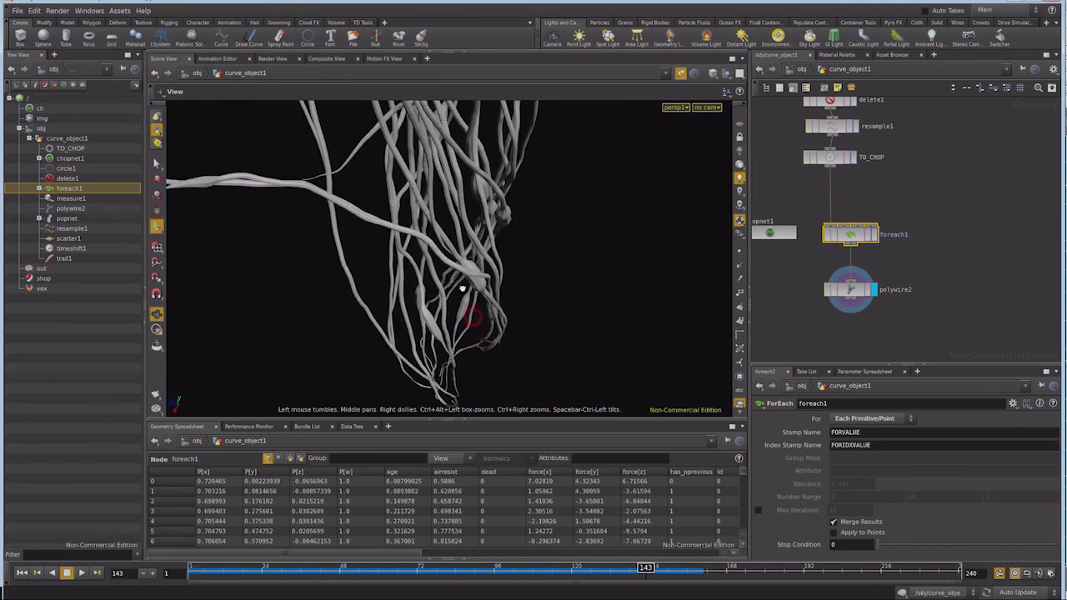
pyautogui.moveTo(471, 304)
pyautogui.mouseDown()
pyautogui.moveTo(488, 233)
pyautogui.moveTo(514, 331)
pyautogui.moveTo(488, 301)
pyautogui.moveTo(572, 362)
pyautogui.moveTo(572, 269)
pyautogui.moveTo(550, 235)
pyautogui.mouseUp()
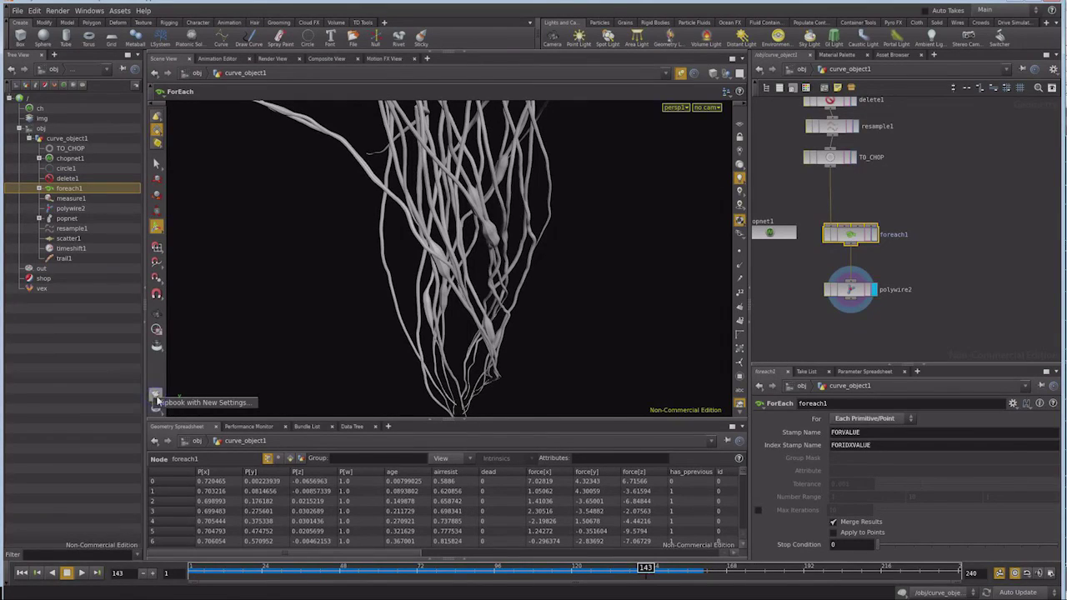
# Render the 100-frame flipbook, play and stop it in MPlay, then close MPlay.
pyautogui.click(155, 402)
pyautogui.moveTo(198, 293); pyautogui.dragTo(282, 265)
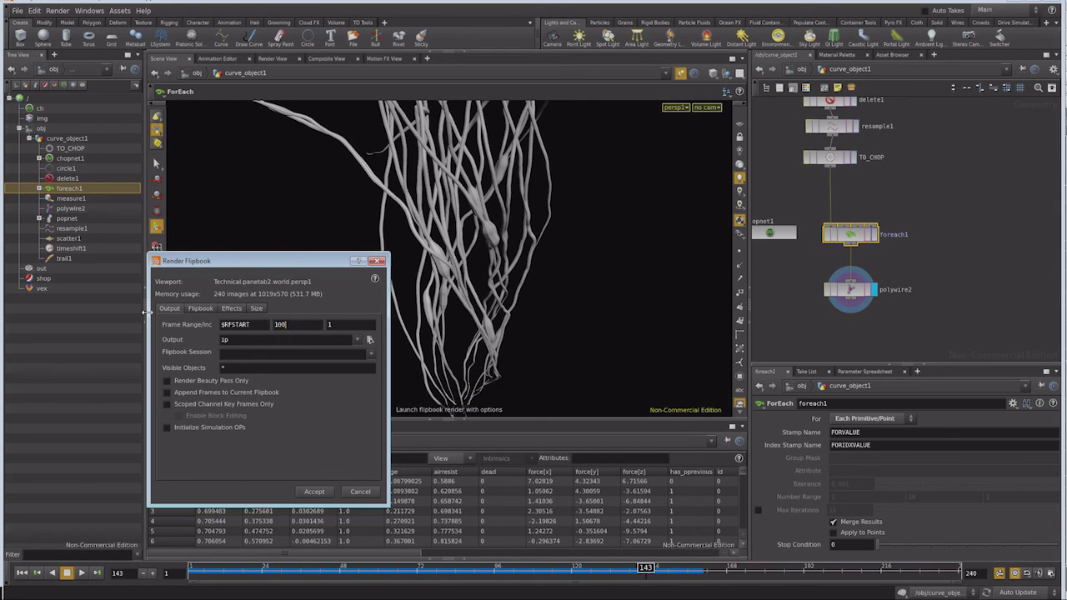
pyautogui.click(314, 493)
pyautogui.moveTo(250, 30); pyautogui.dragTo(414, 82)
pyautogui.click(245, 447)
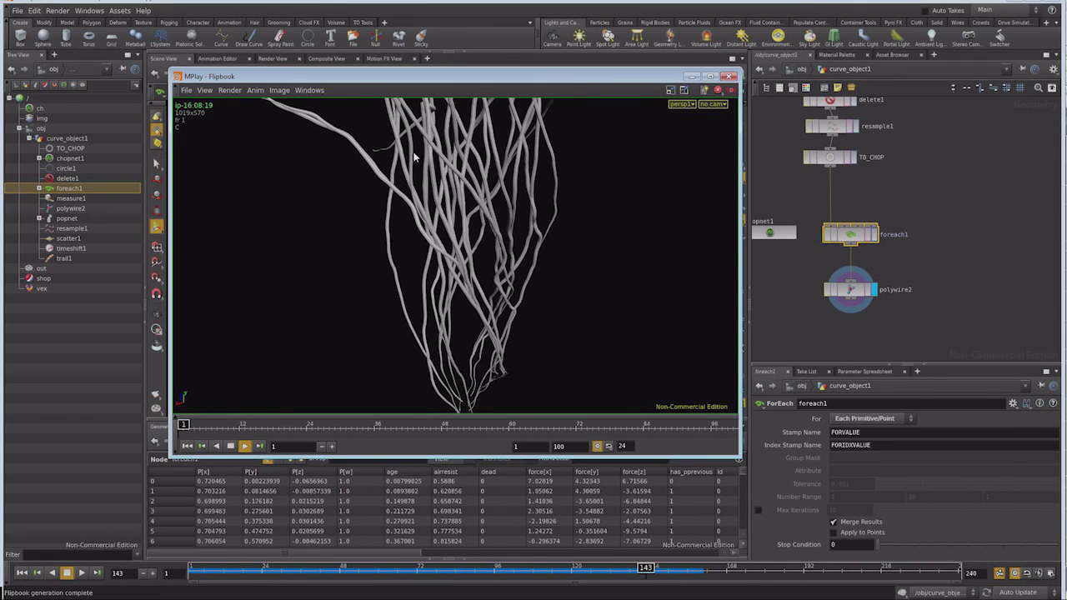
pyautogui.click(232, 447)
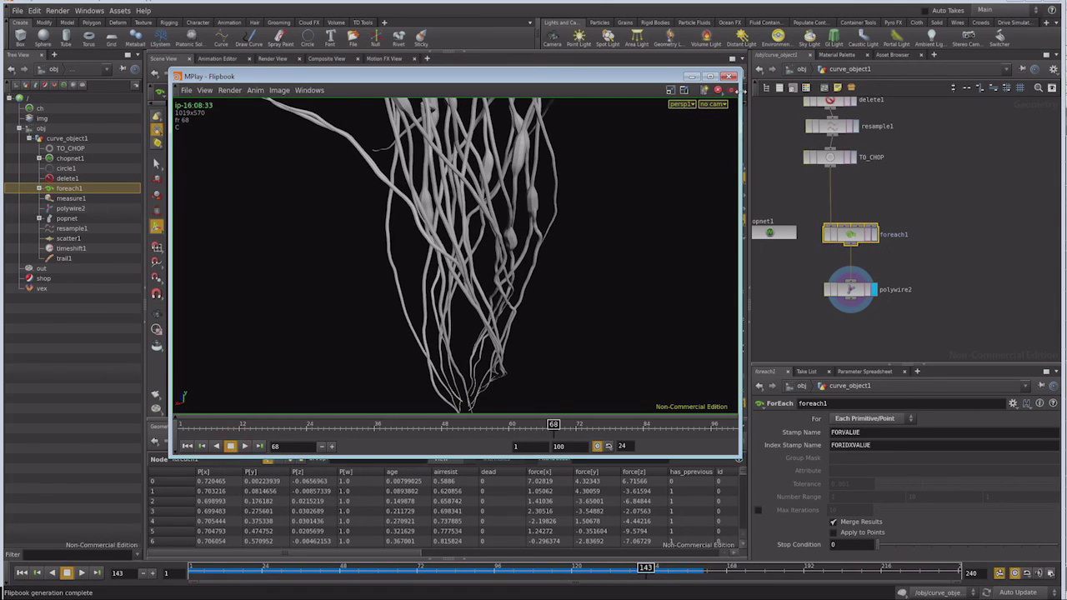
pyautogui.click(729, 78)
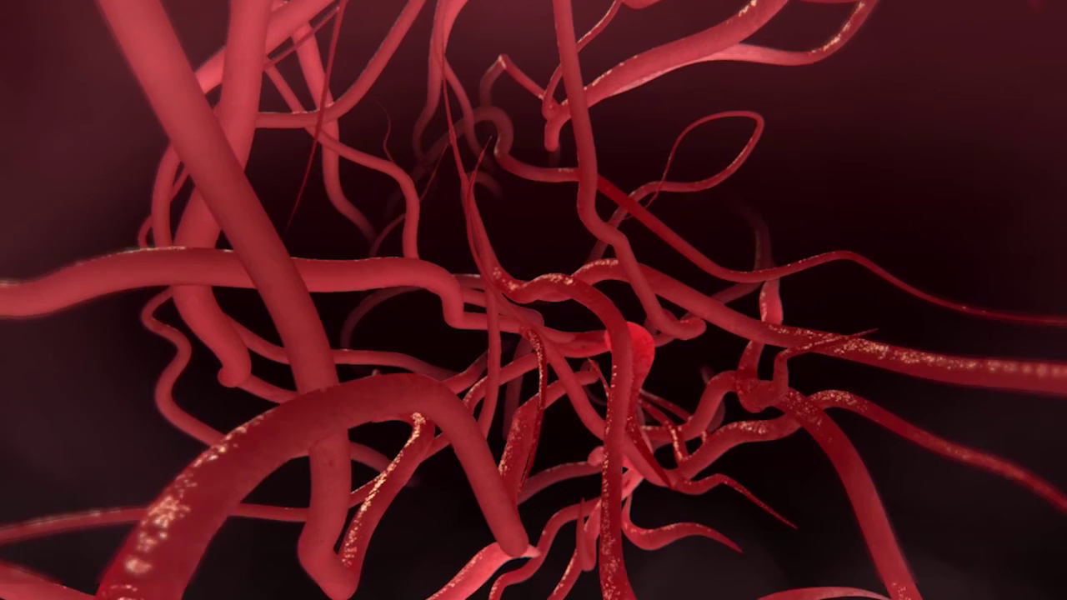